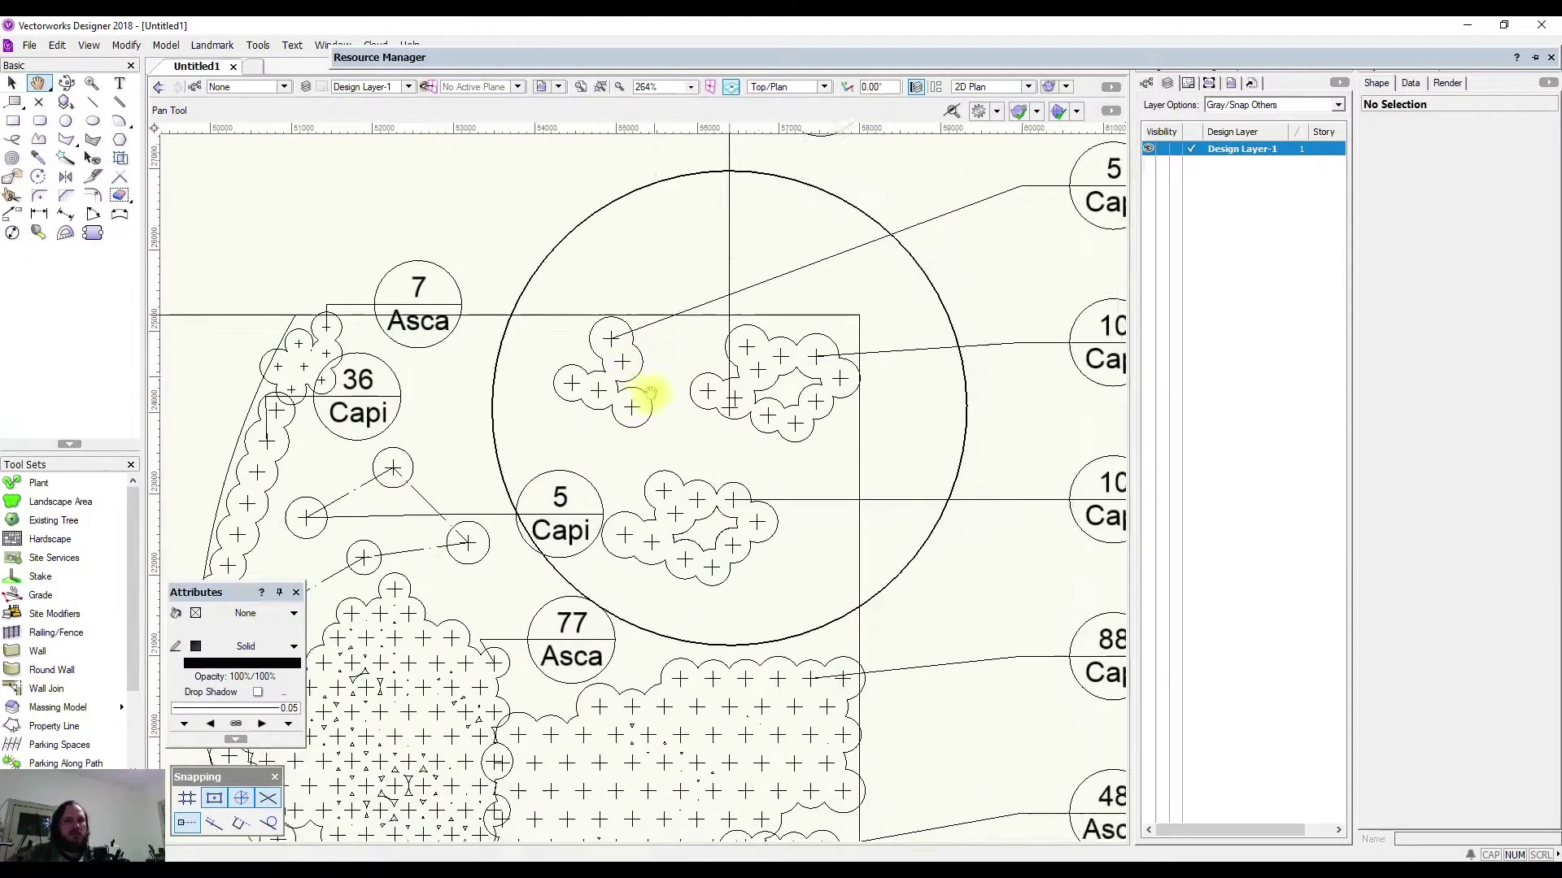
Open the plant definition of the Asca group tagged 7 for editing.
{"action": "scroll", "coordinate": [732, 540], "scroll_direction": "down", "scroll_amount": 3}
{"action": "key", "text": "x"}
{"action": "scroll", "coordinate": [758, 609], "scroll_direction": "up", "scroll_amount": 2}
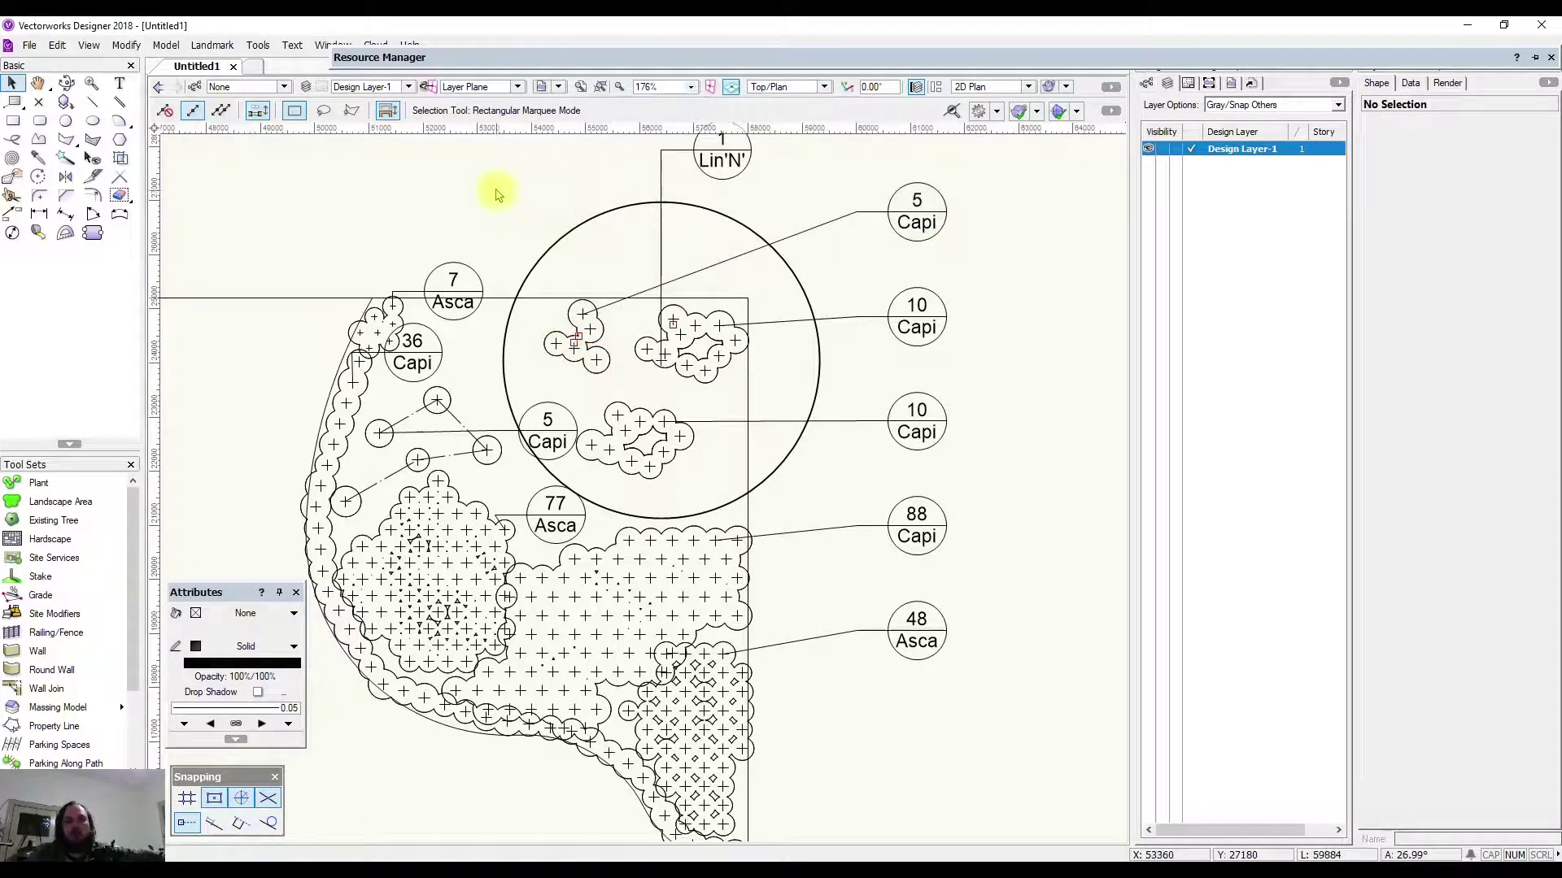
{"action": "middle_click_drag", "start_coordinate": [558, 732], "coordinate": [586, 669]}
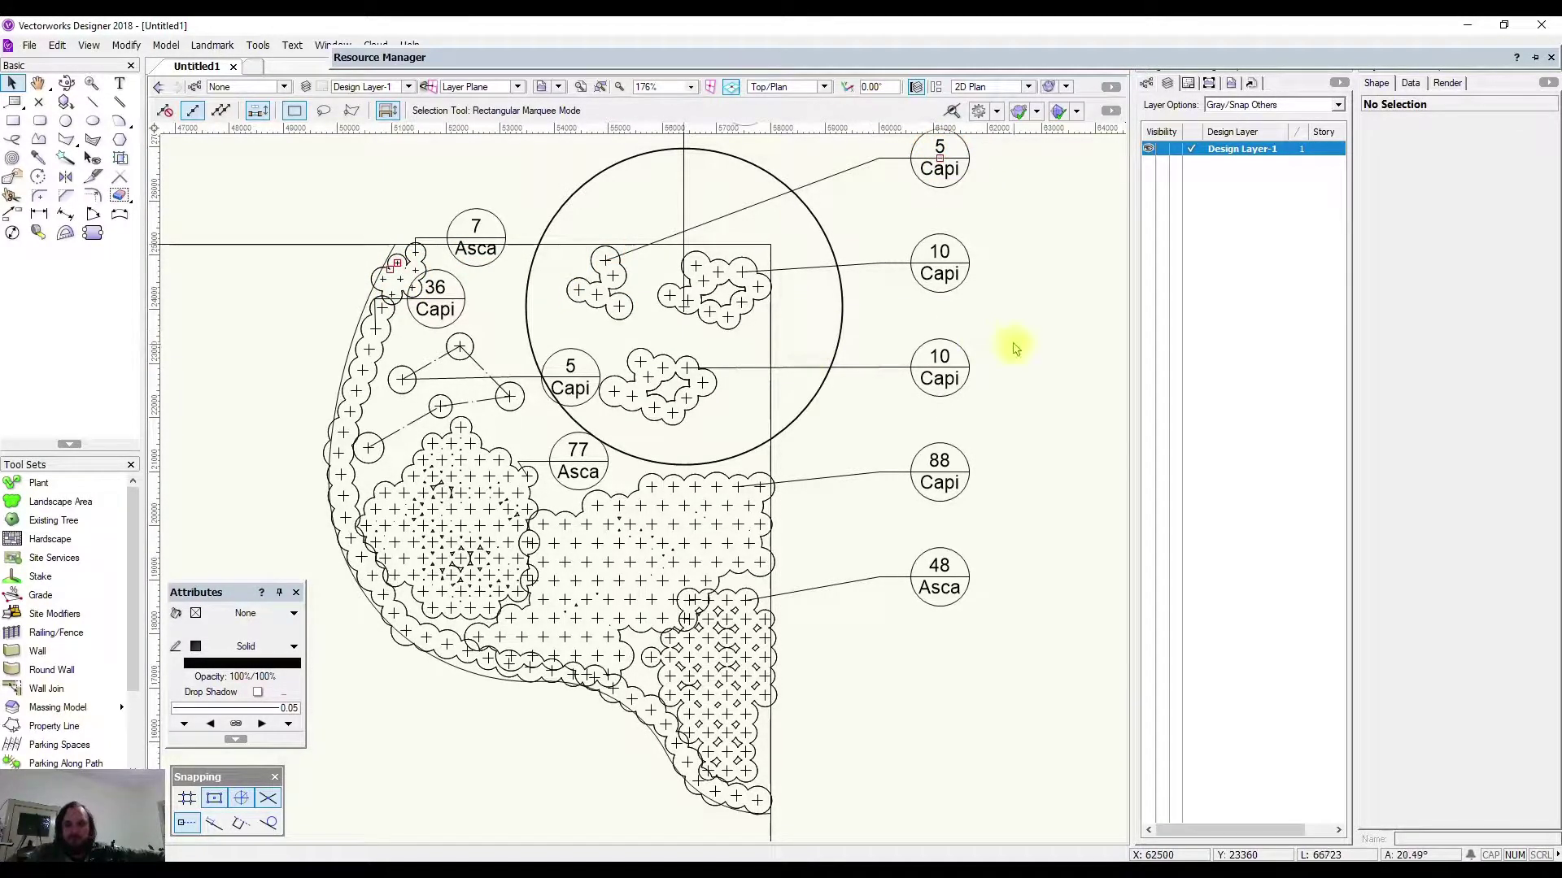
{"action": "left_click", "coordinate": [393, 202]}
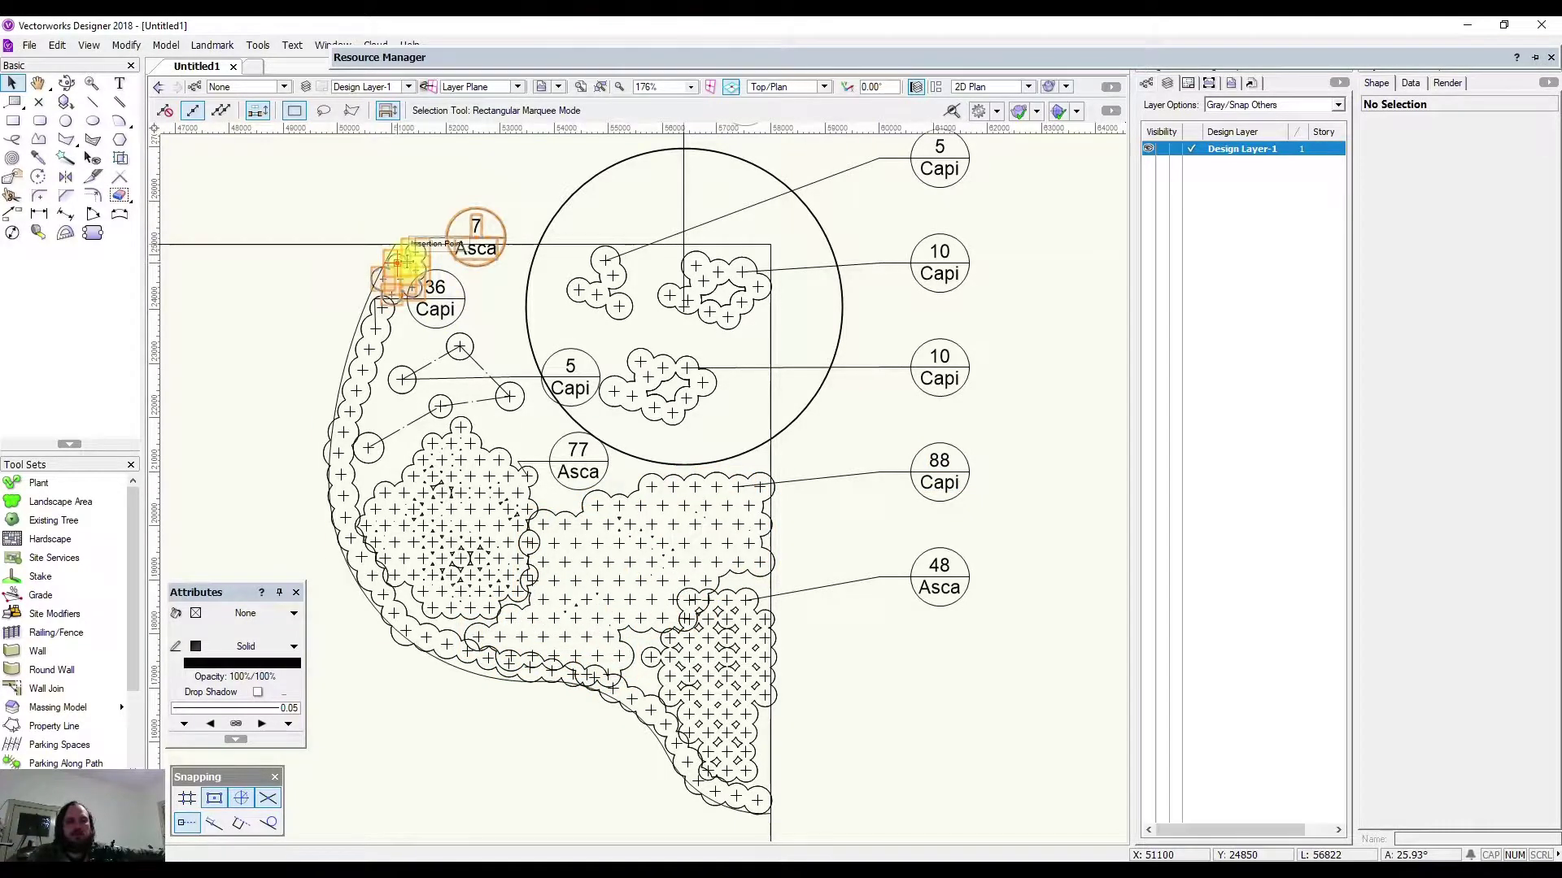
{"action": "double_click", "coordinate": [417, 252]}
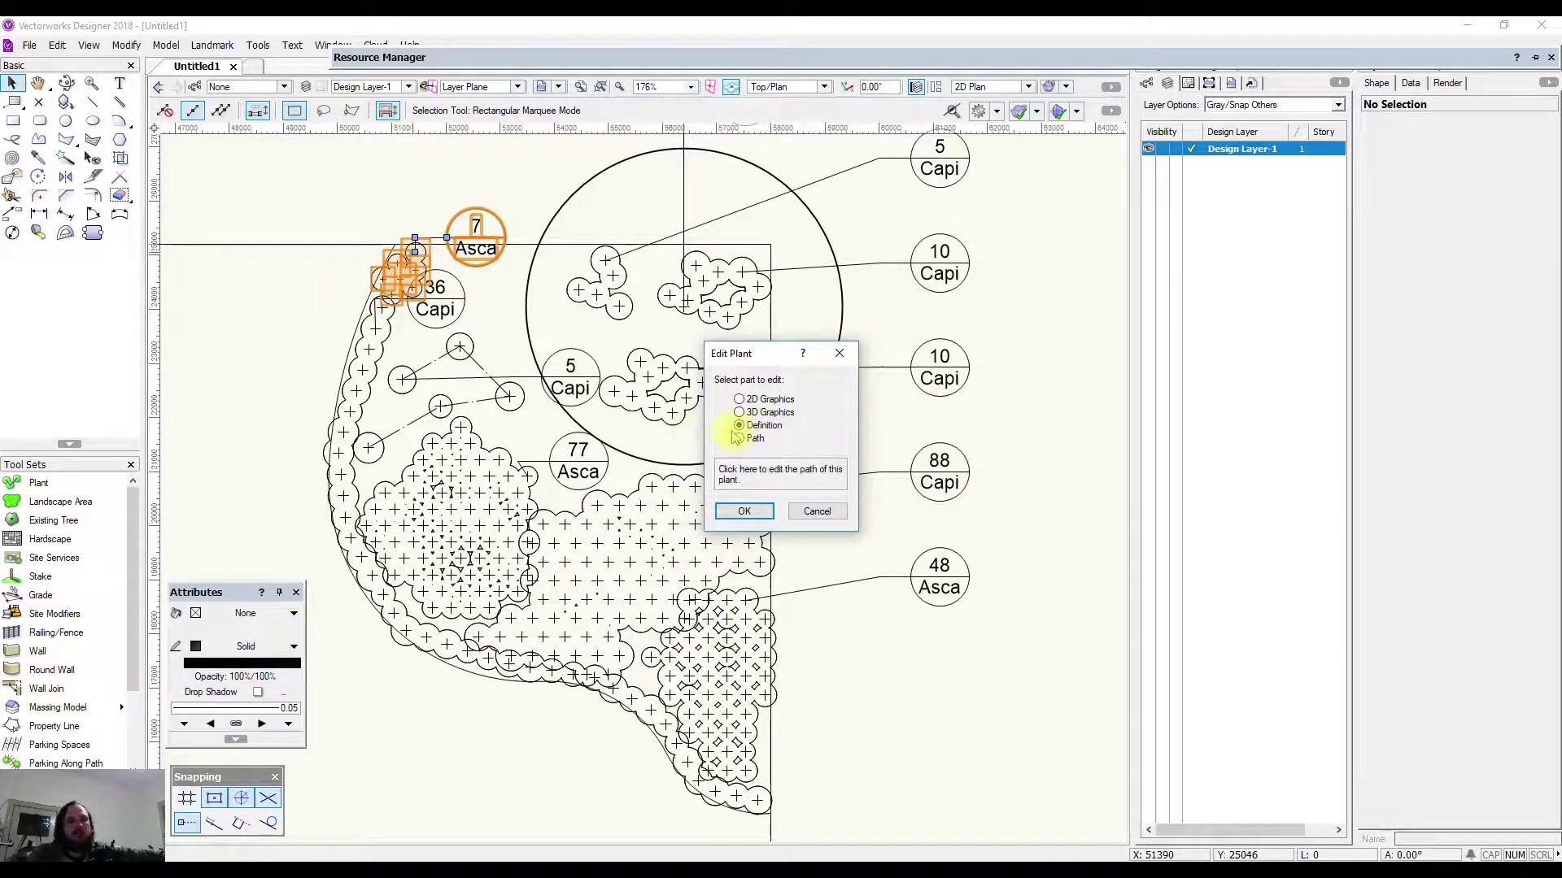
{"action": "left_click", "coordinate": [755, 510]}
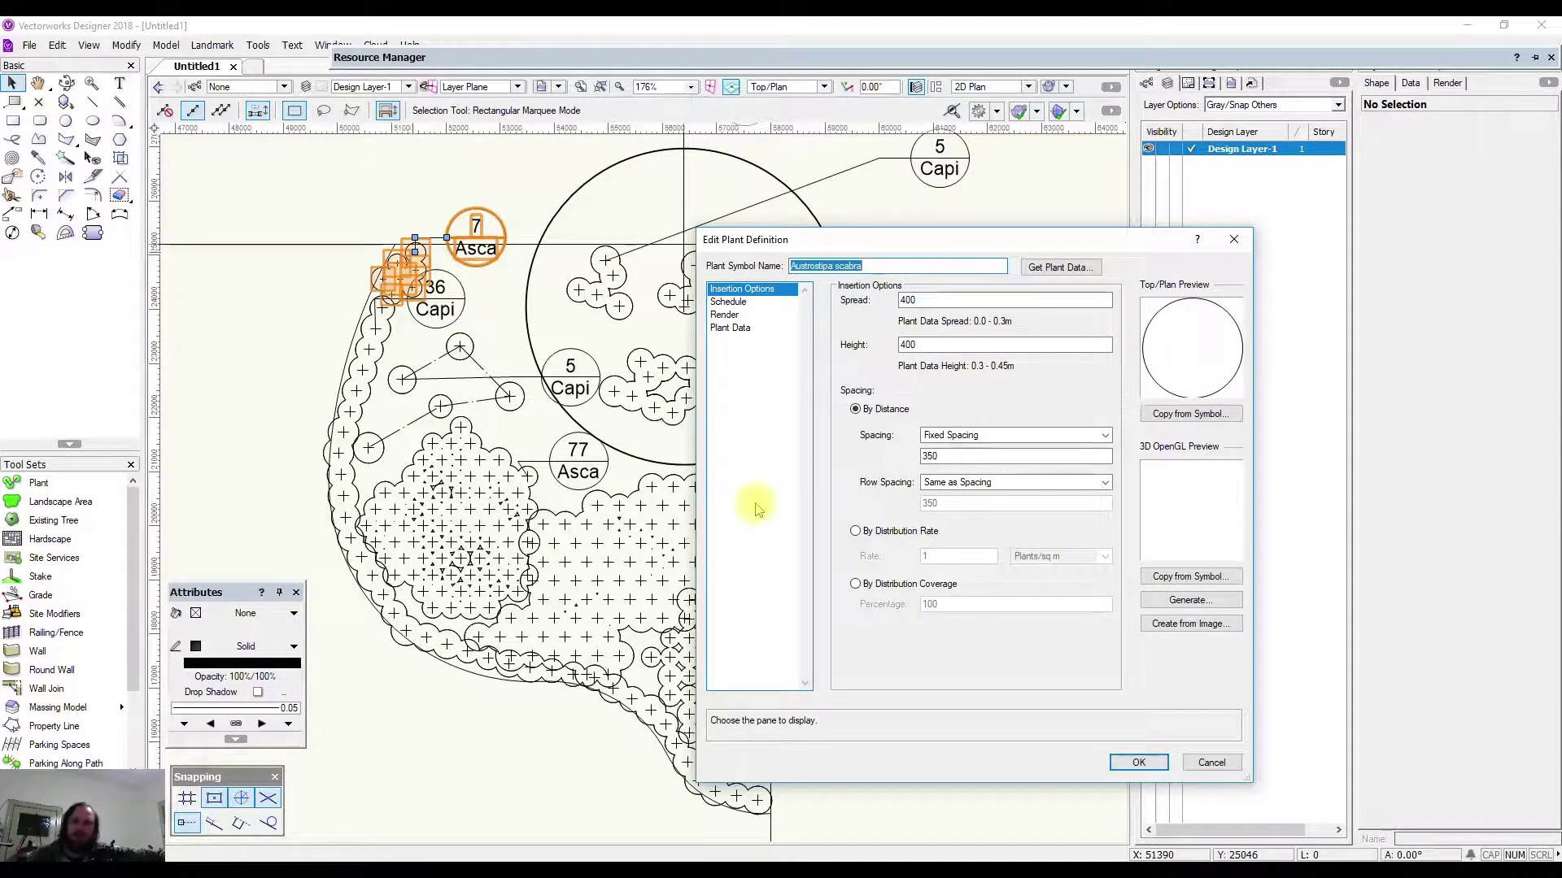
Start copying the Top/Plan graphics from a symbol and browse to the Entourage Color.vwx plant library.
{"action": "left_click", "coordinate": [1192, 415]}
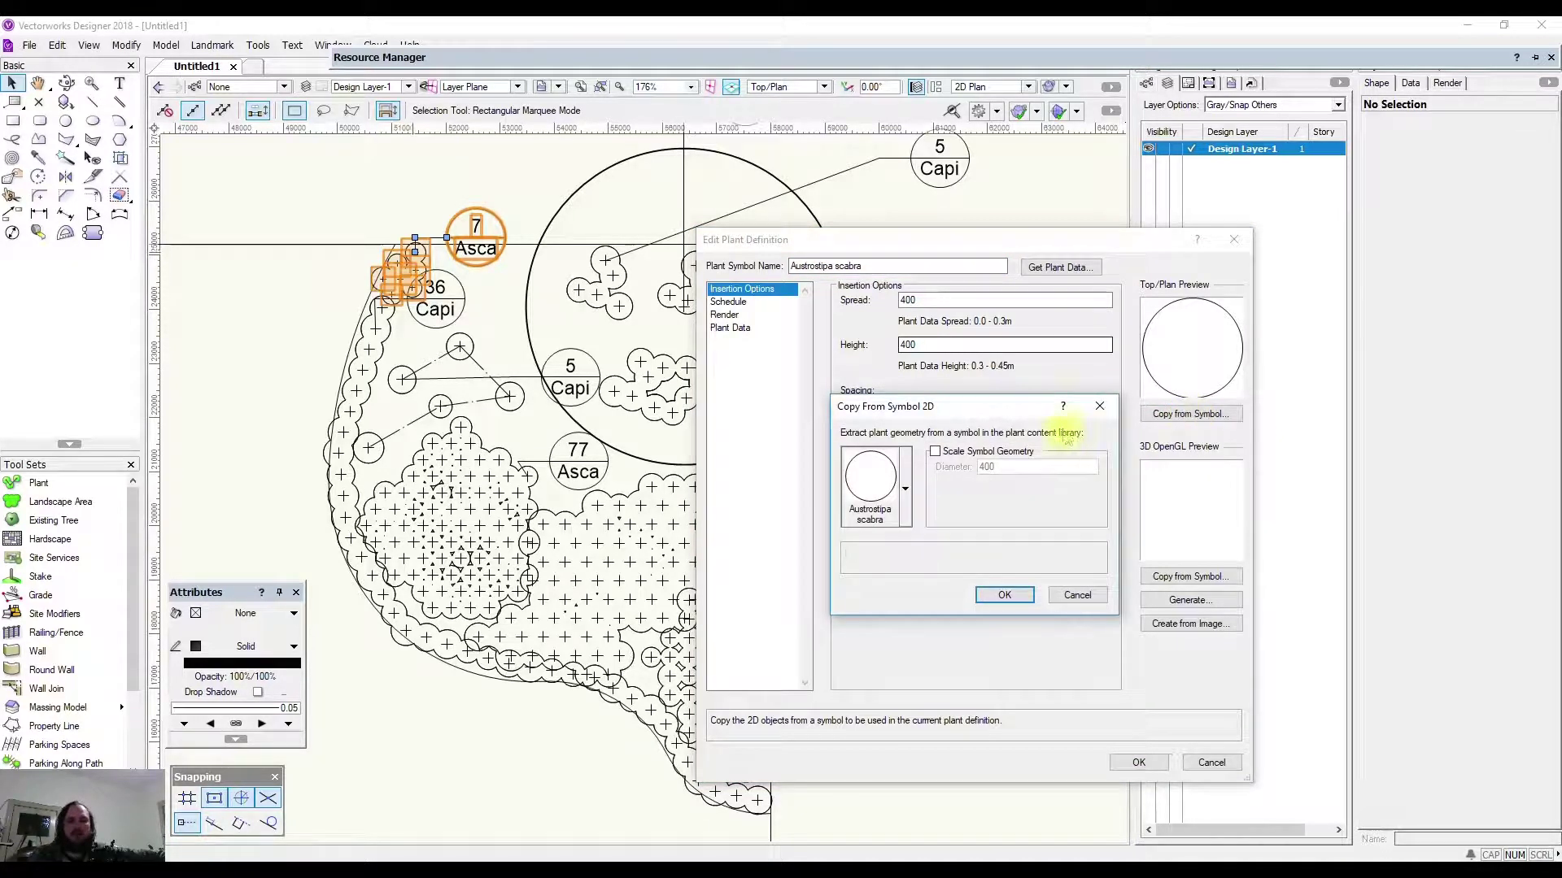
{"action": "left_click_drag", "start_coordinate": [1012, 409], "coordinate": [925, 292]}
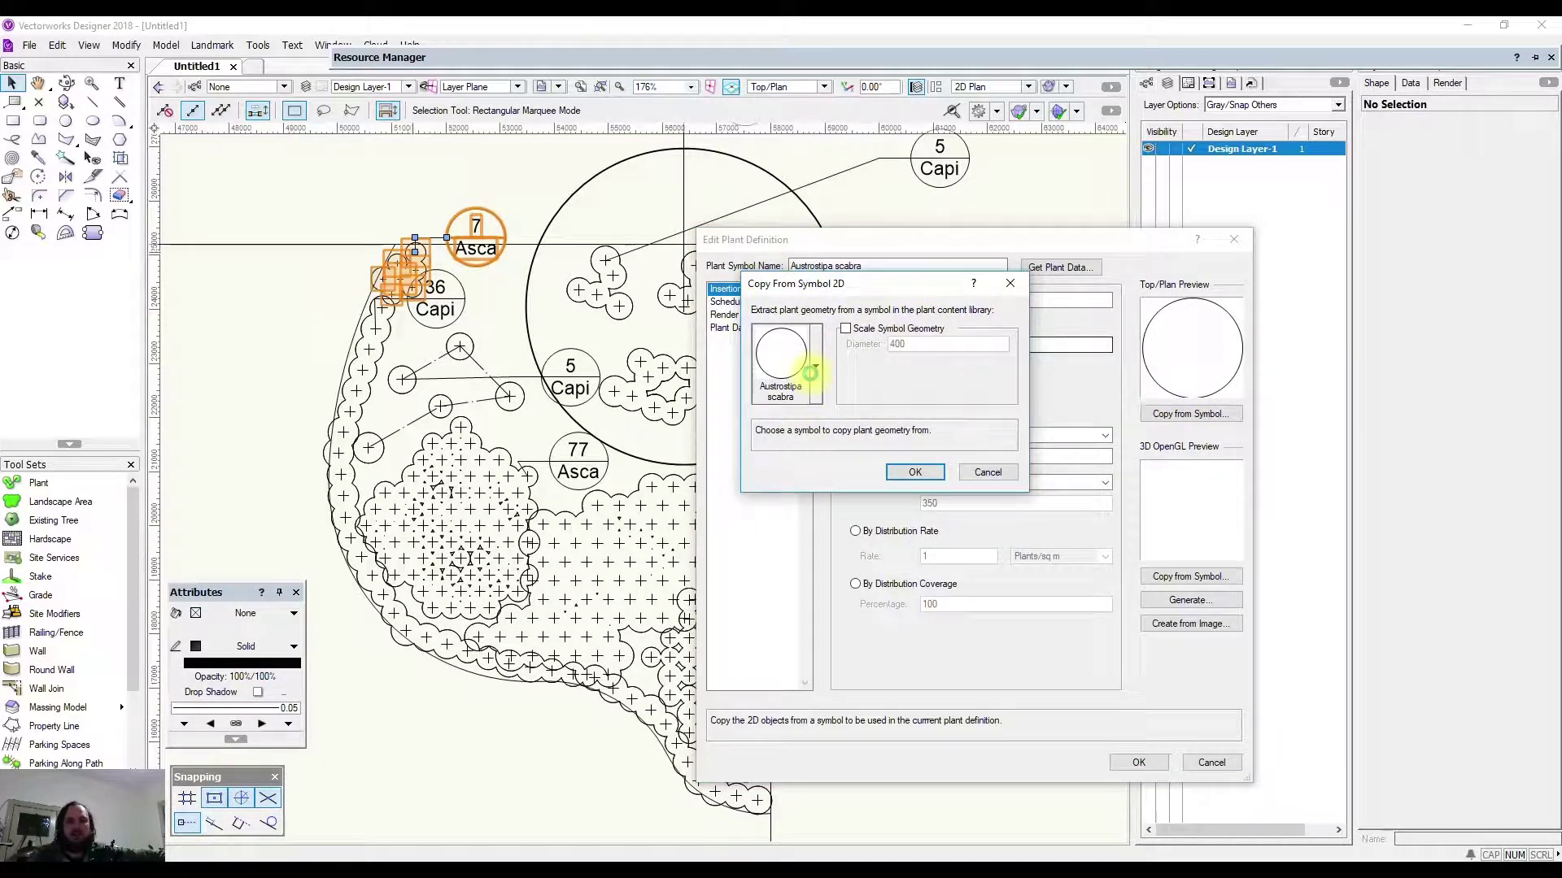
{"action": "left_click", "coordinate": [813, 373]}
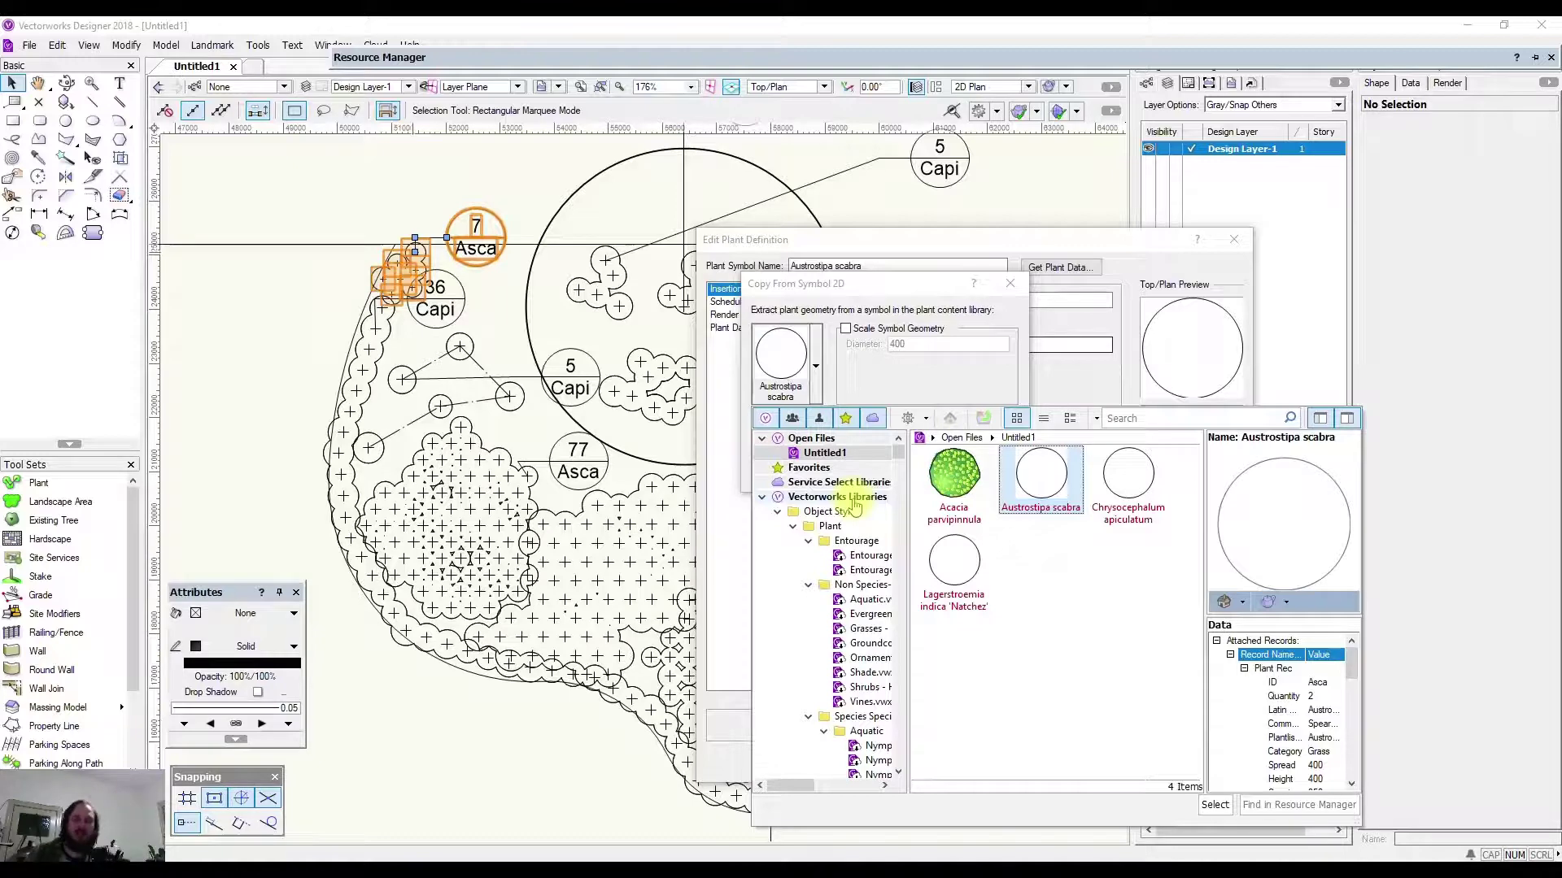
{"action": "left_click_drag", "start_coordinate": [907, 541], "coordinate": [952, 541]}
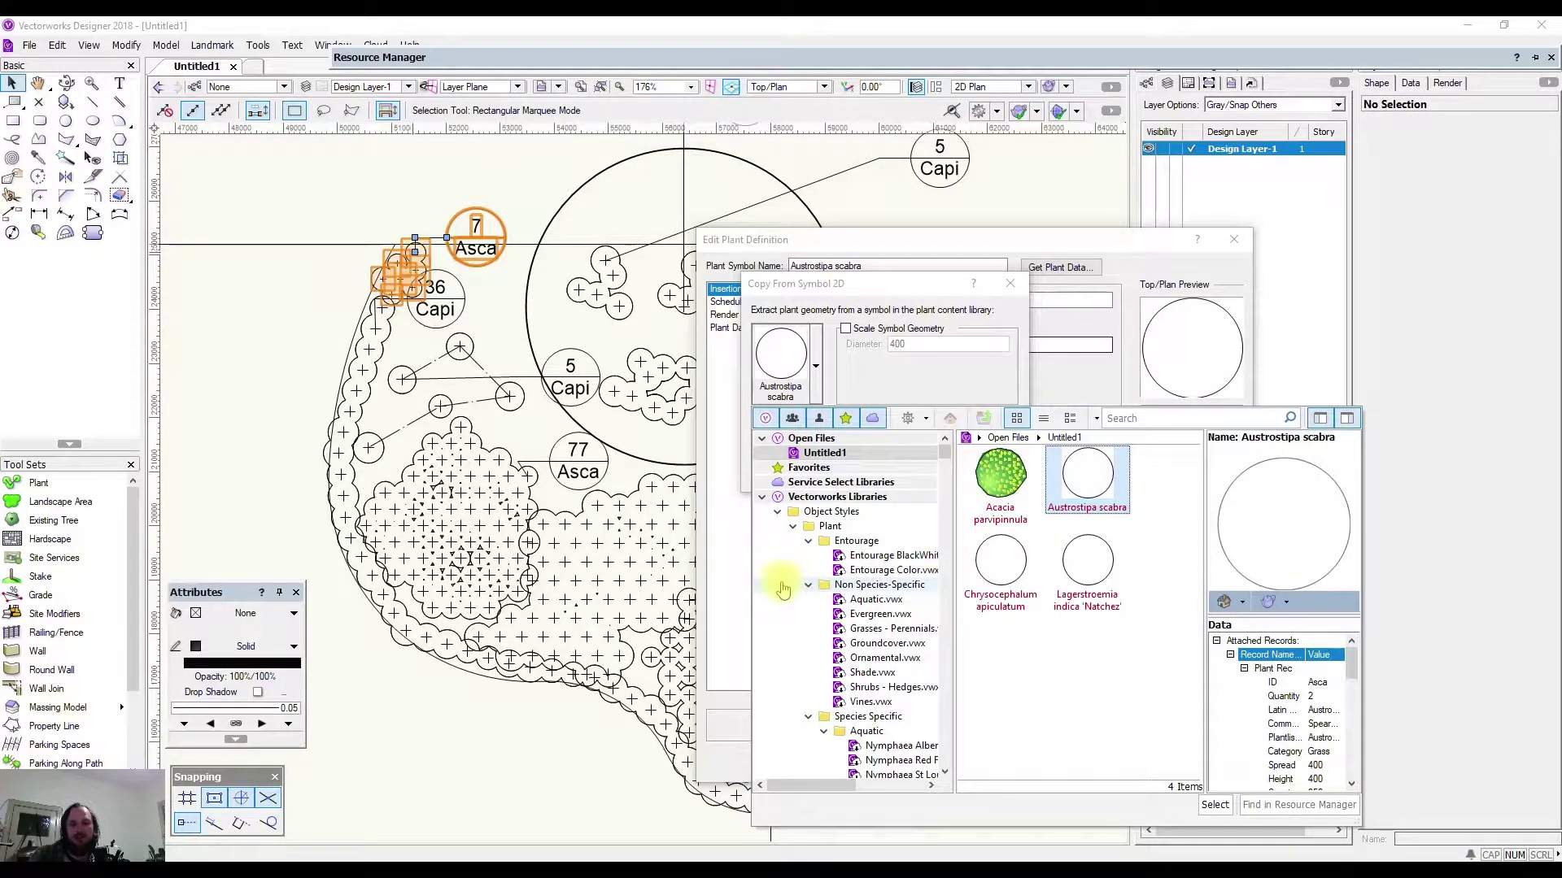
{"action": "left_click", "coordinate": [869, 556]}
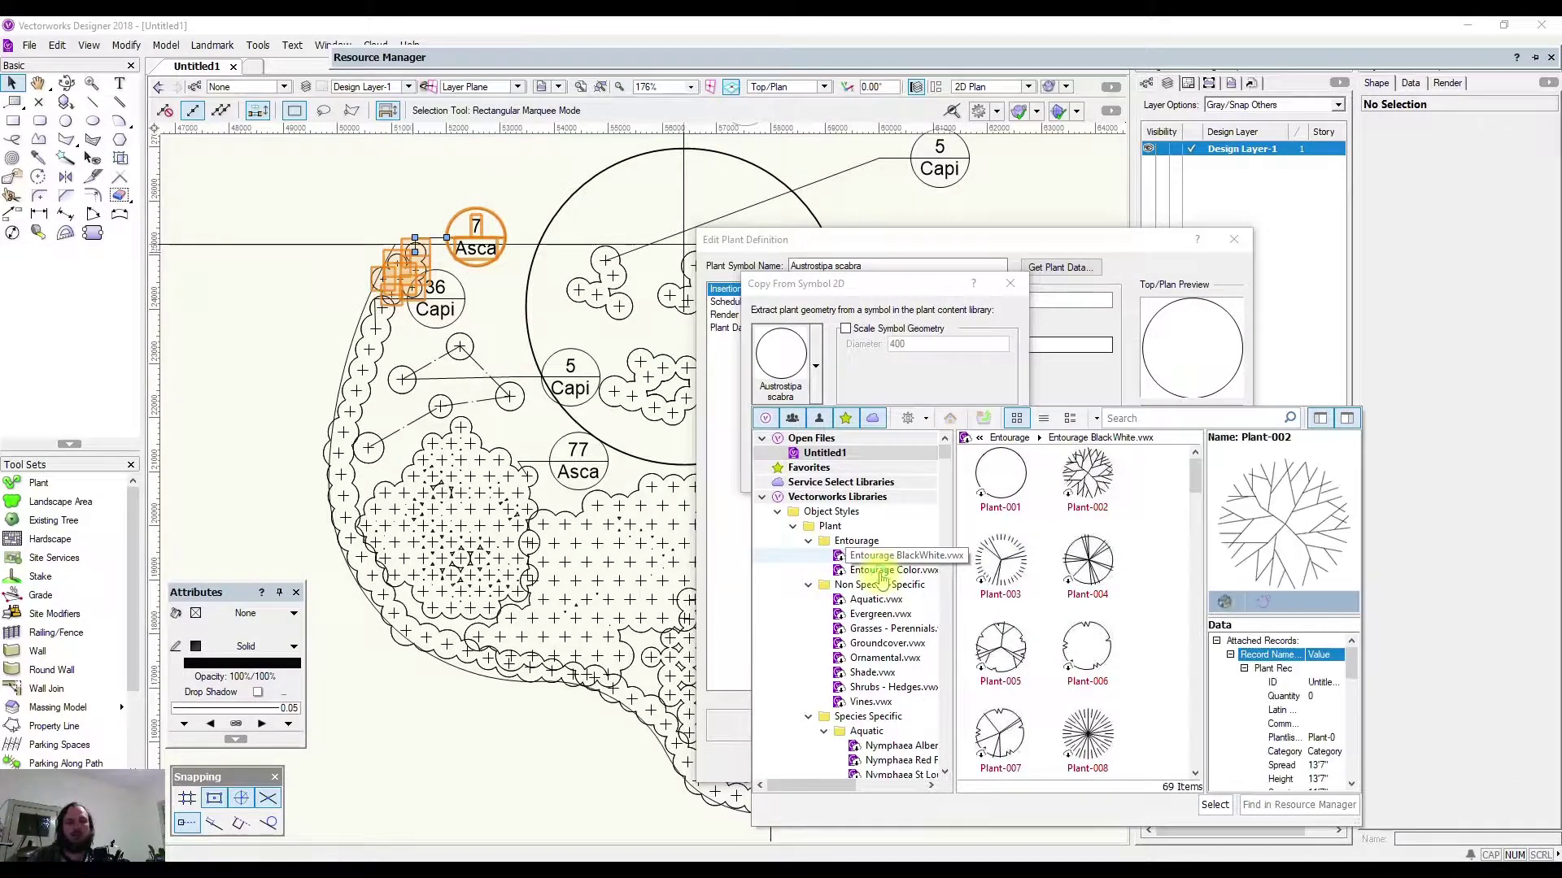
{"action": "left_click", "coordinate": [877, 572]}
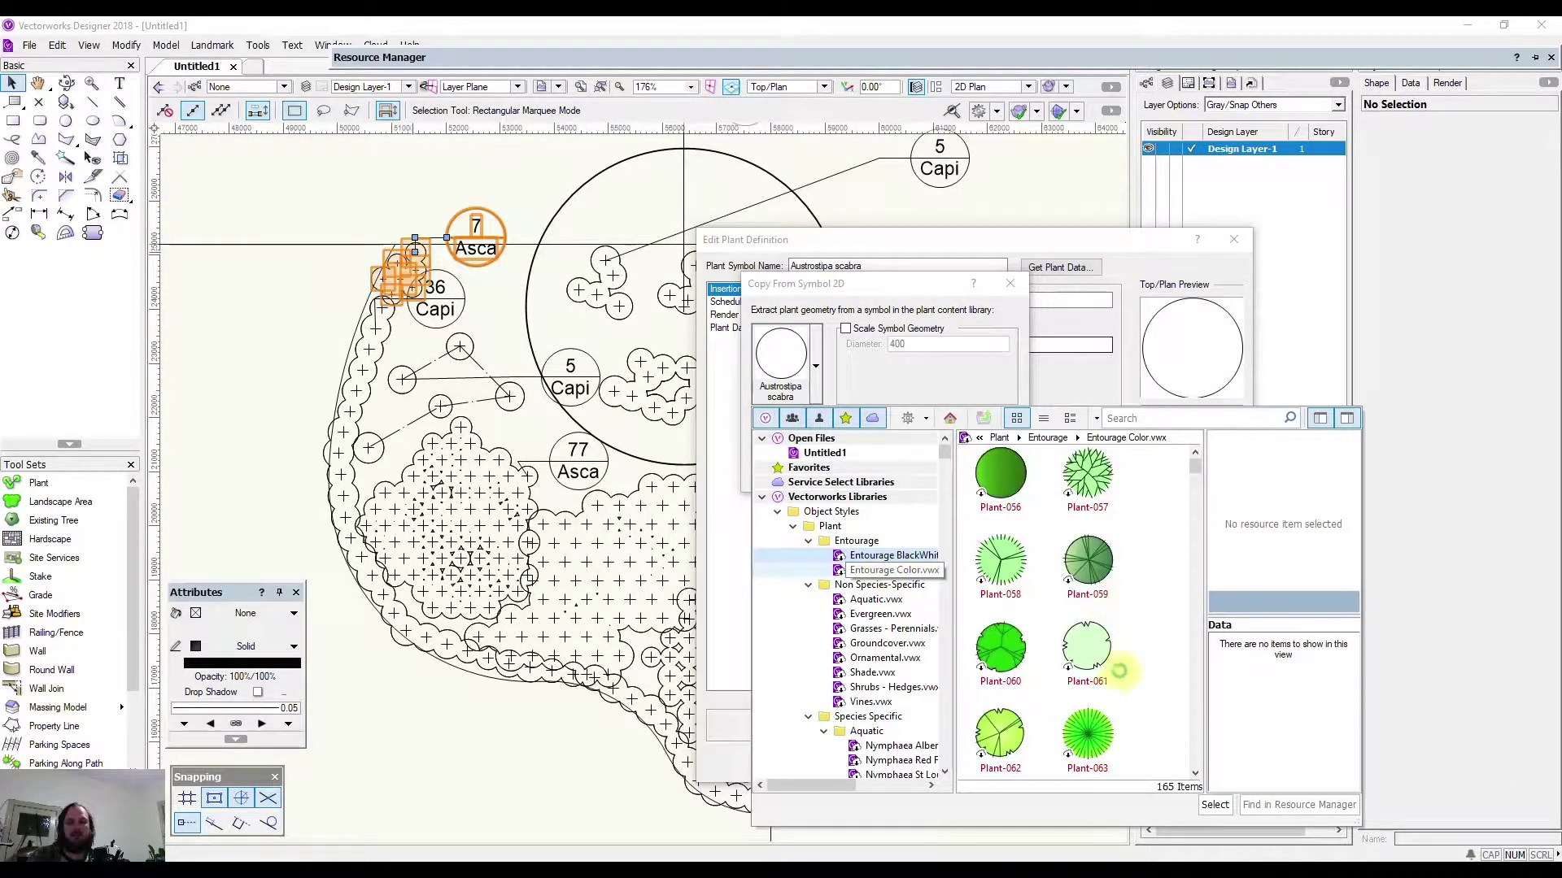
Use Plant-059 as the 2D symbol, apply the changed plant definition, and minimise the plant database window.
{"action": "left_click", "coordinate": [1087, 480]}
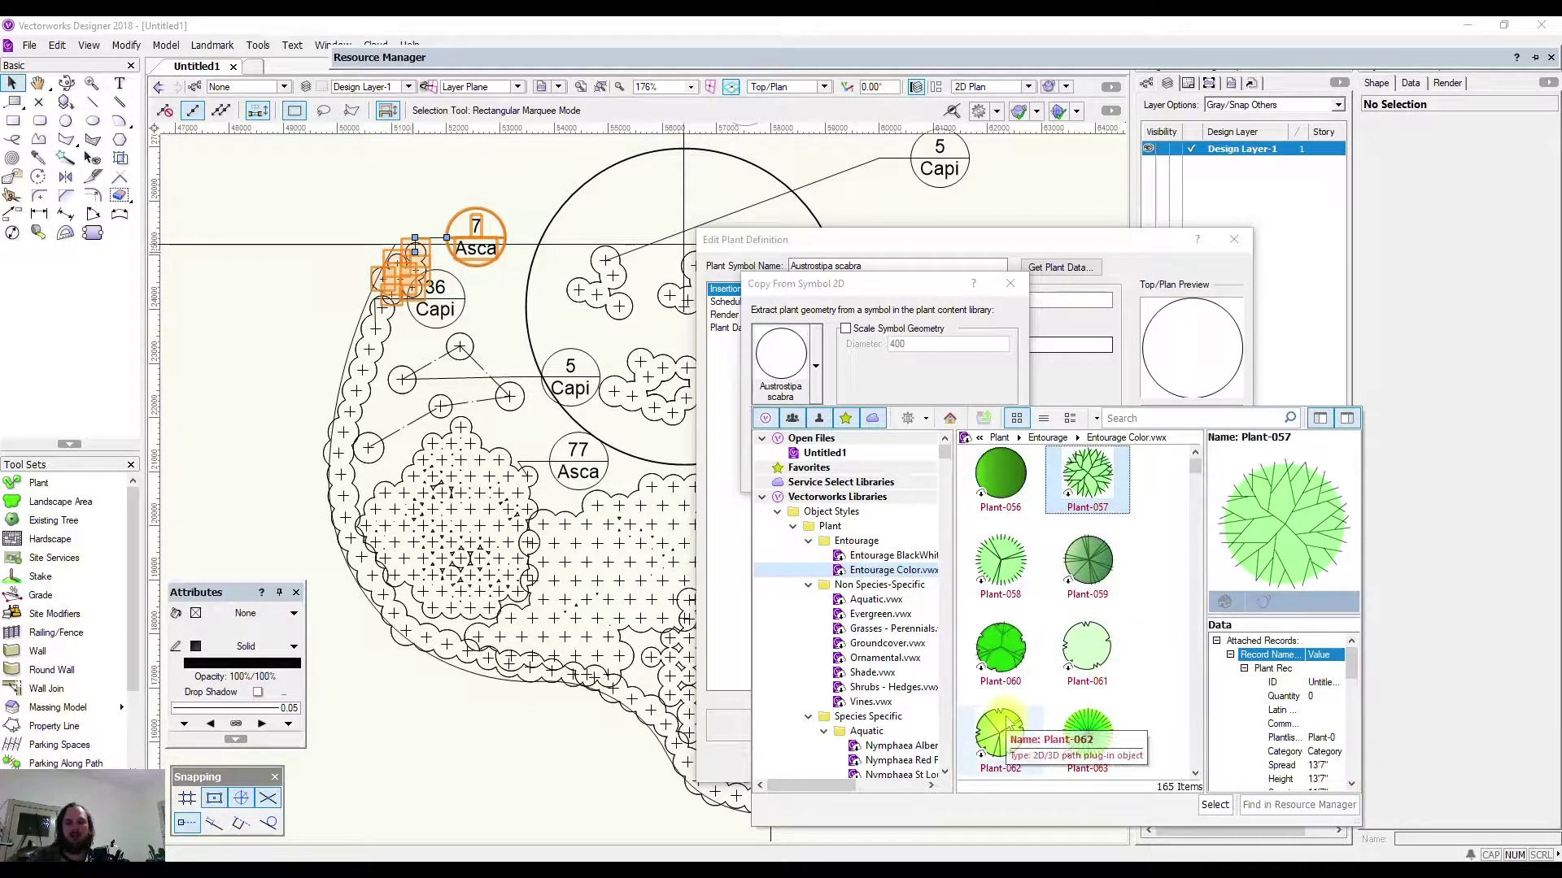
{"action": "left_click", "coordinate": [1088, 570]}
{"action": "double_click", "coordinate": [1088, 569]}
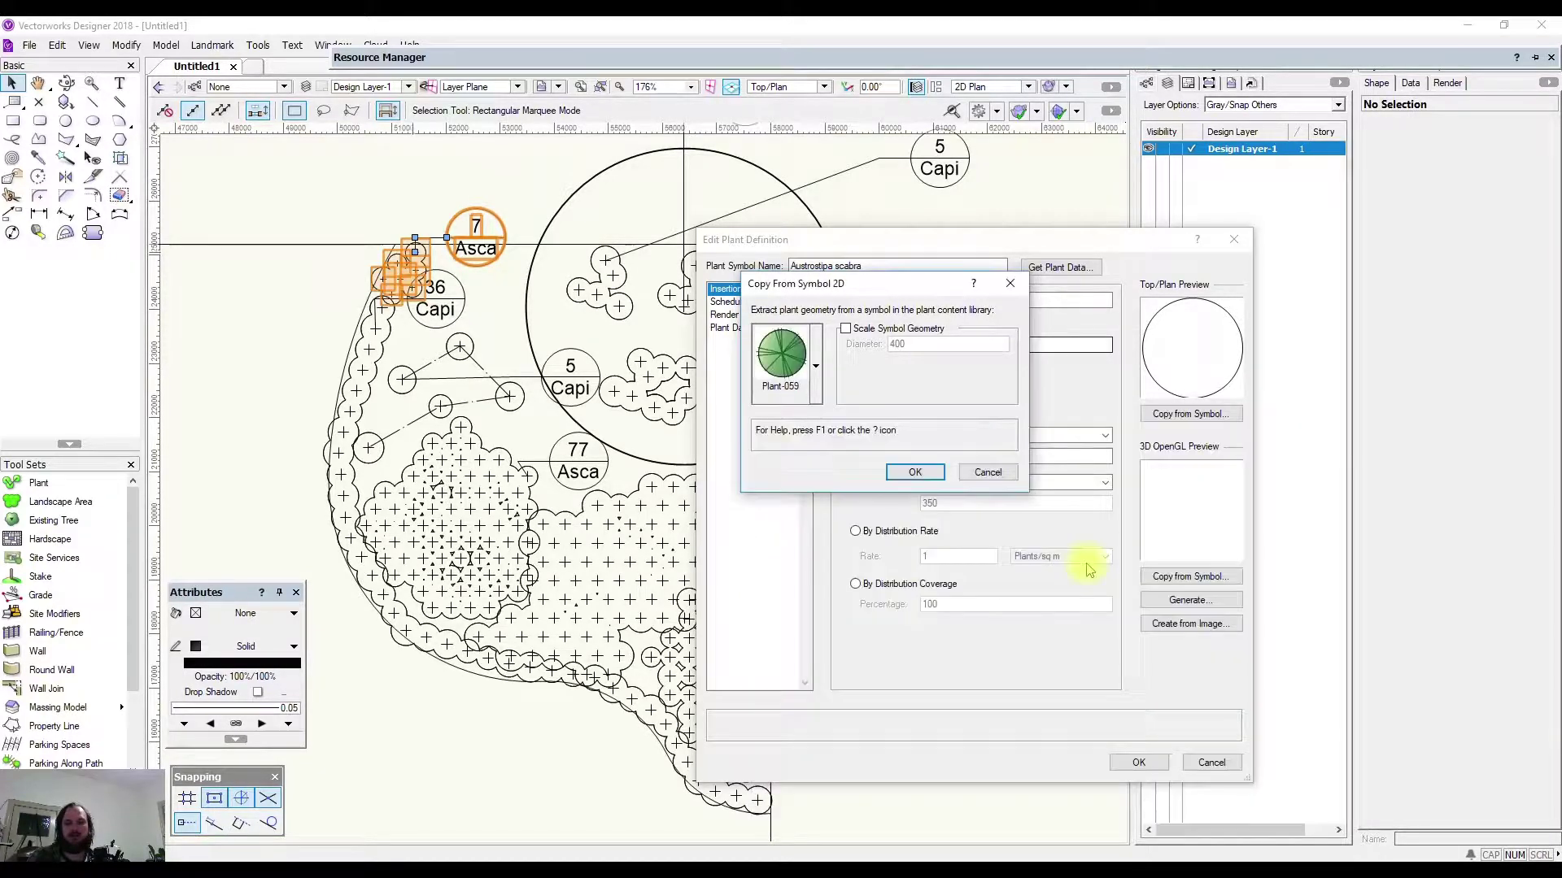
{"action": "left_click", "coordinate": [914, 471]}
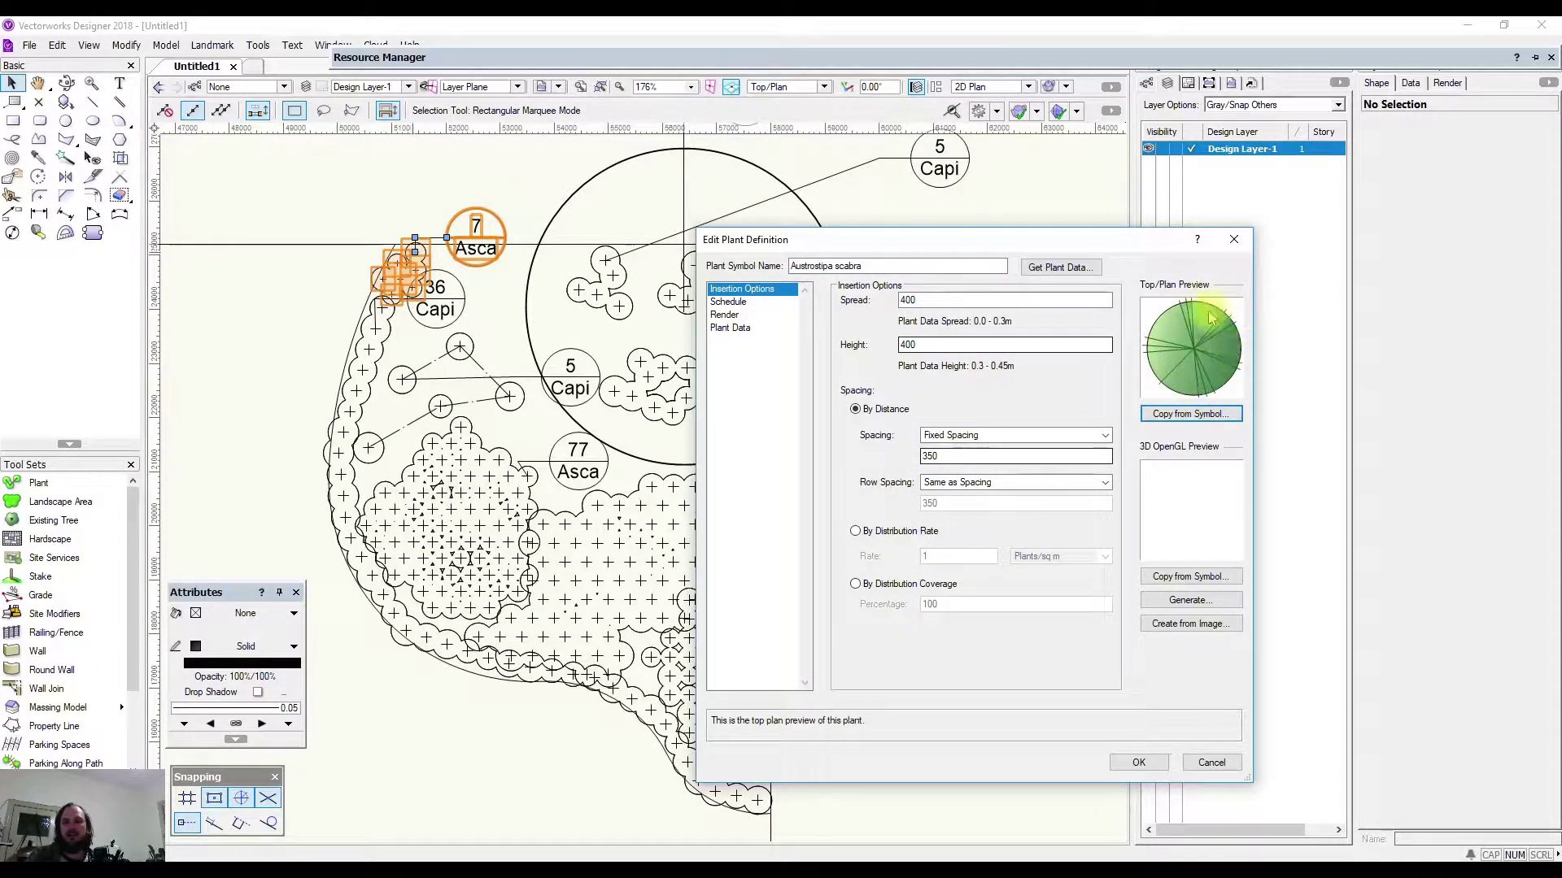
{"action": "left_click", "coordinate": [1154, 761]}
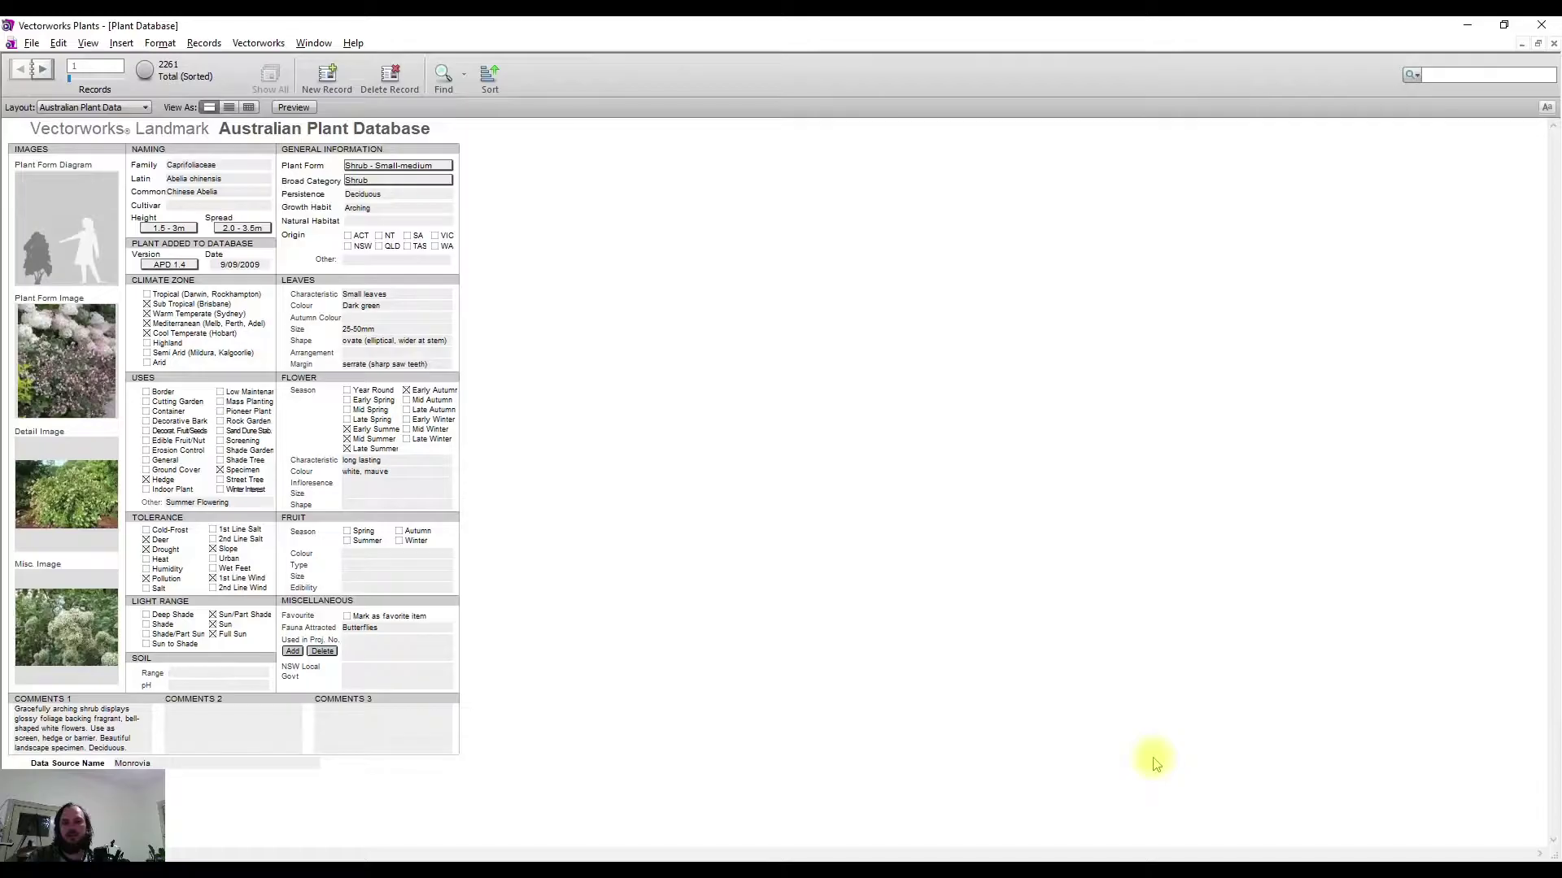
{"action": "left_click", "coordinate": [1458, 26]}
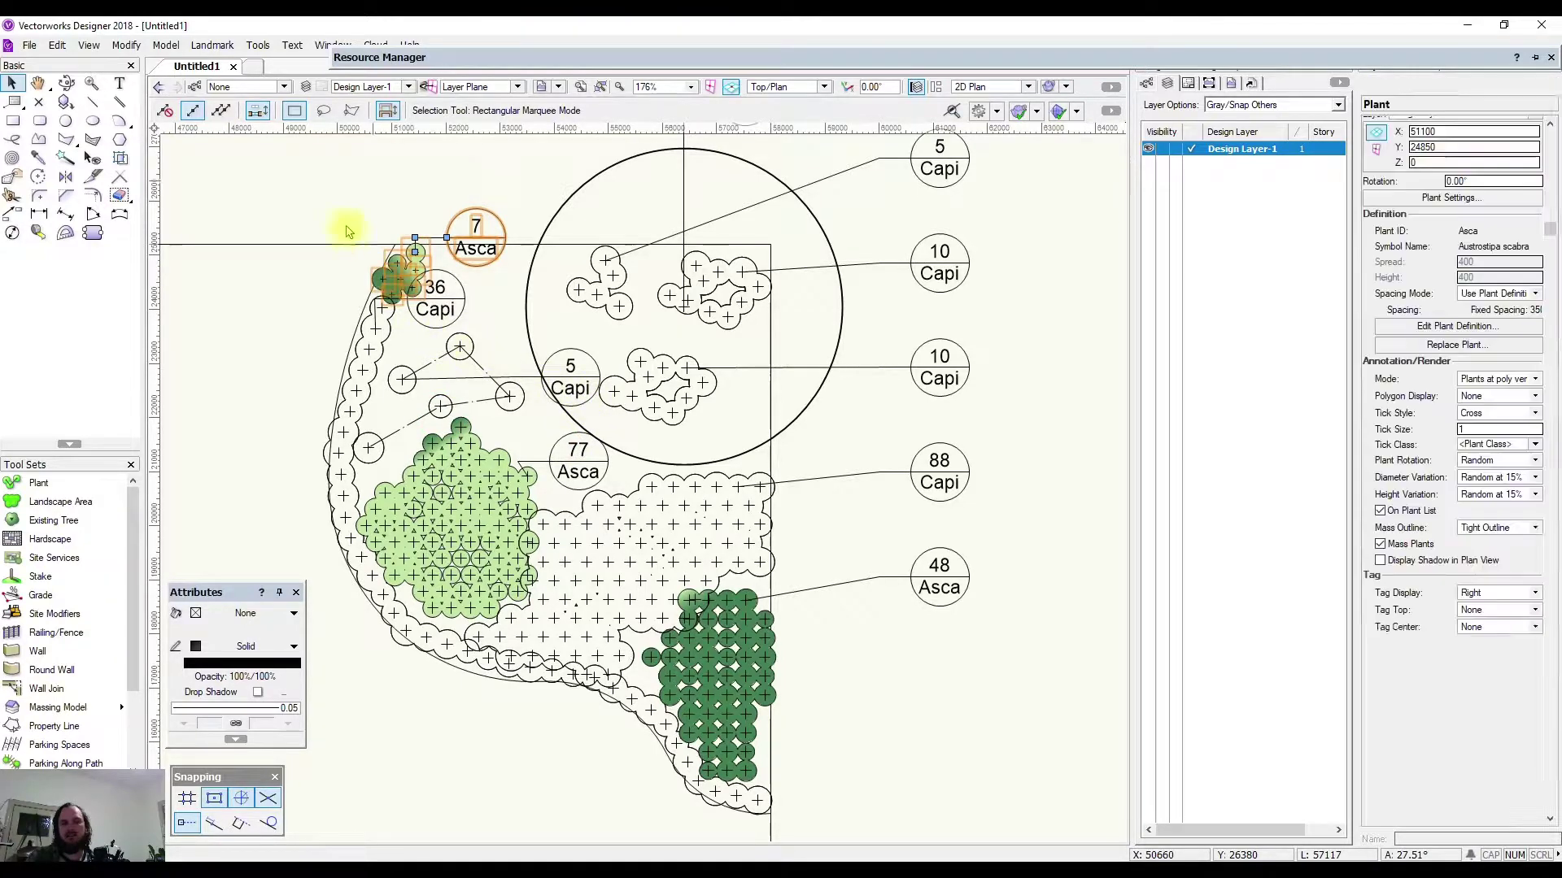
Examine the graphics of the Asca plant groups tagged 7, 77 and 48 in the plan.
{"action": "middle_click_drag", "start_coordinate": [390, 262], "coordinate": [534, 244]}
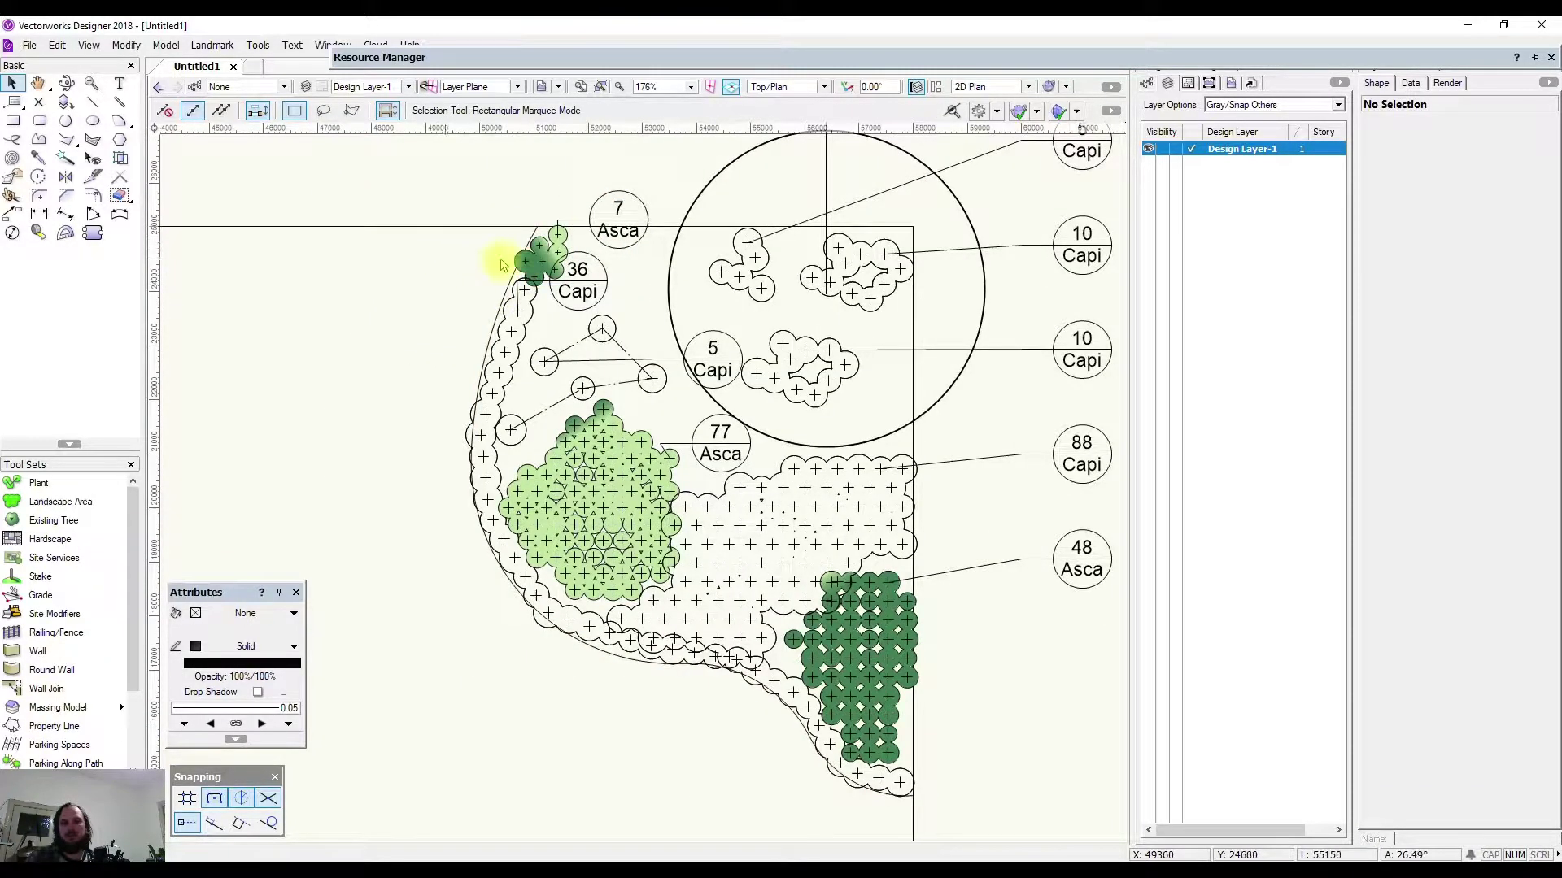
{"action": "scroll", "coordinate": [554, 255], "scroll_direction": "up", "scroll_amount": 2}
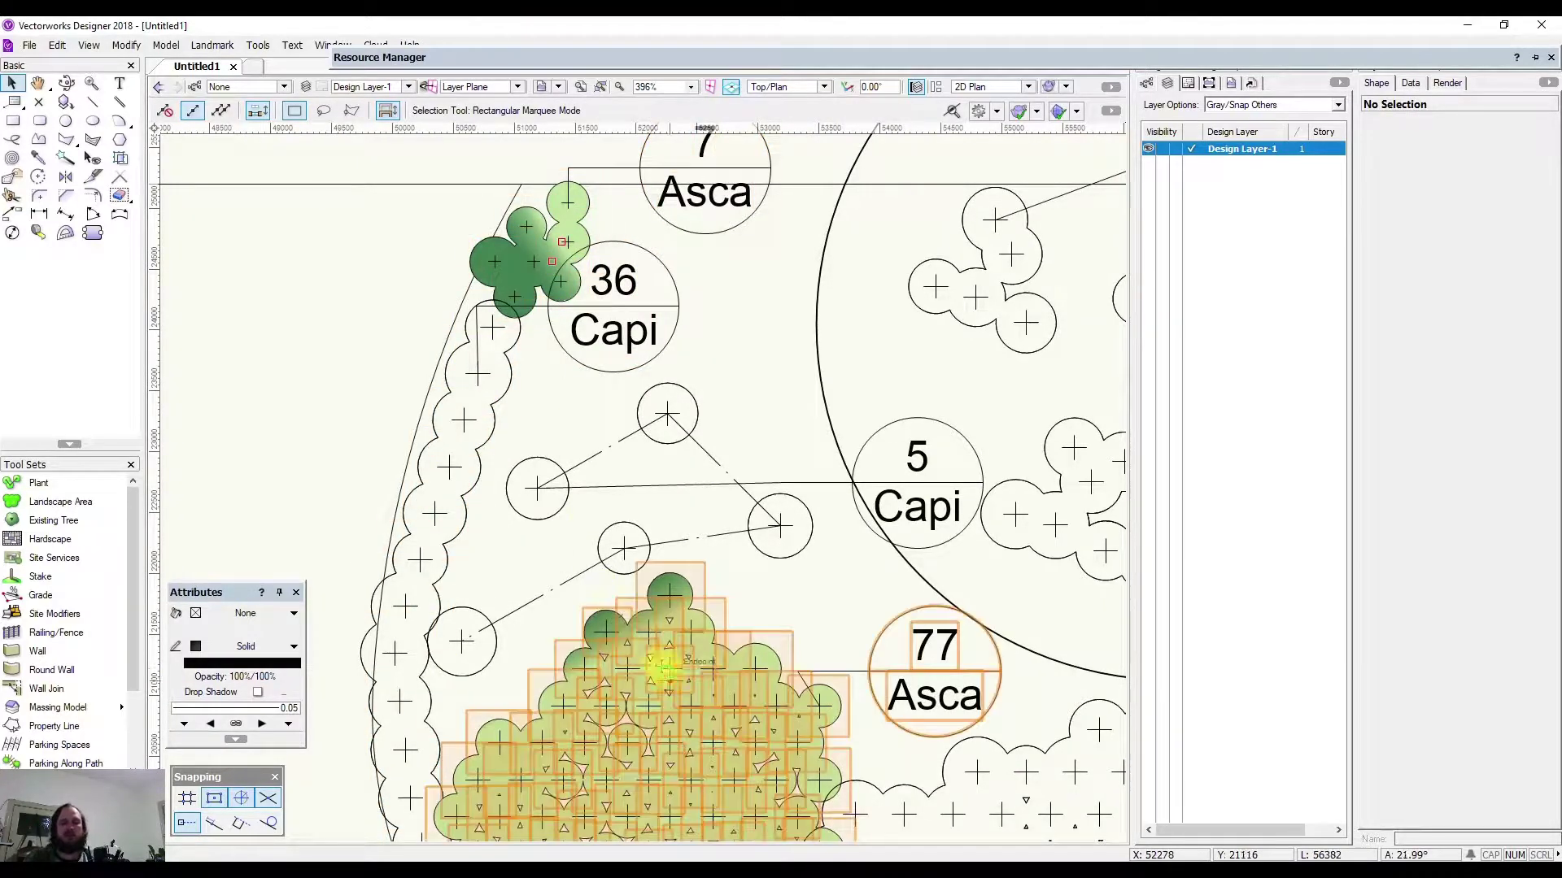
{"action": "middle_click_drag", "start_coordinate": [664, 651], "coordinate": [492, 377]}
{"action": "scroll", "coordinate": [471, 269], "scroll_direction": "down", "scroll_amount": 2}
{"action": "mouse_move", "coordinate": [436, 192]}
{"action": "middle_mouse_down"}
{"action": "mouse_move", "coordinate": [436, 279]}
{"action": "mouse_move", "coordinate": [464, 355]}
{"action": "middle_mouse_up"}
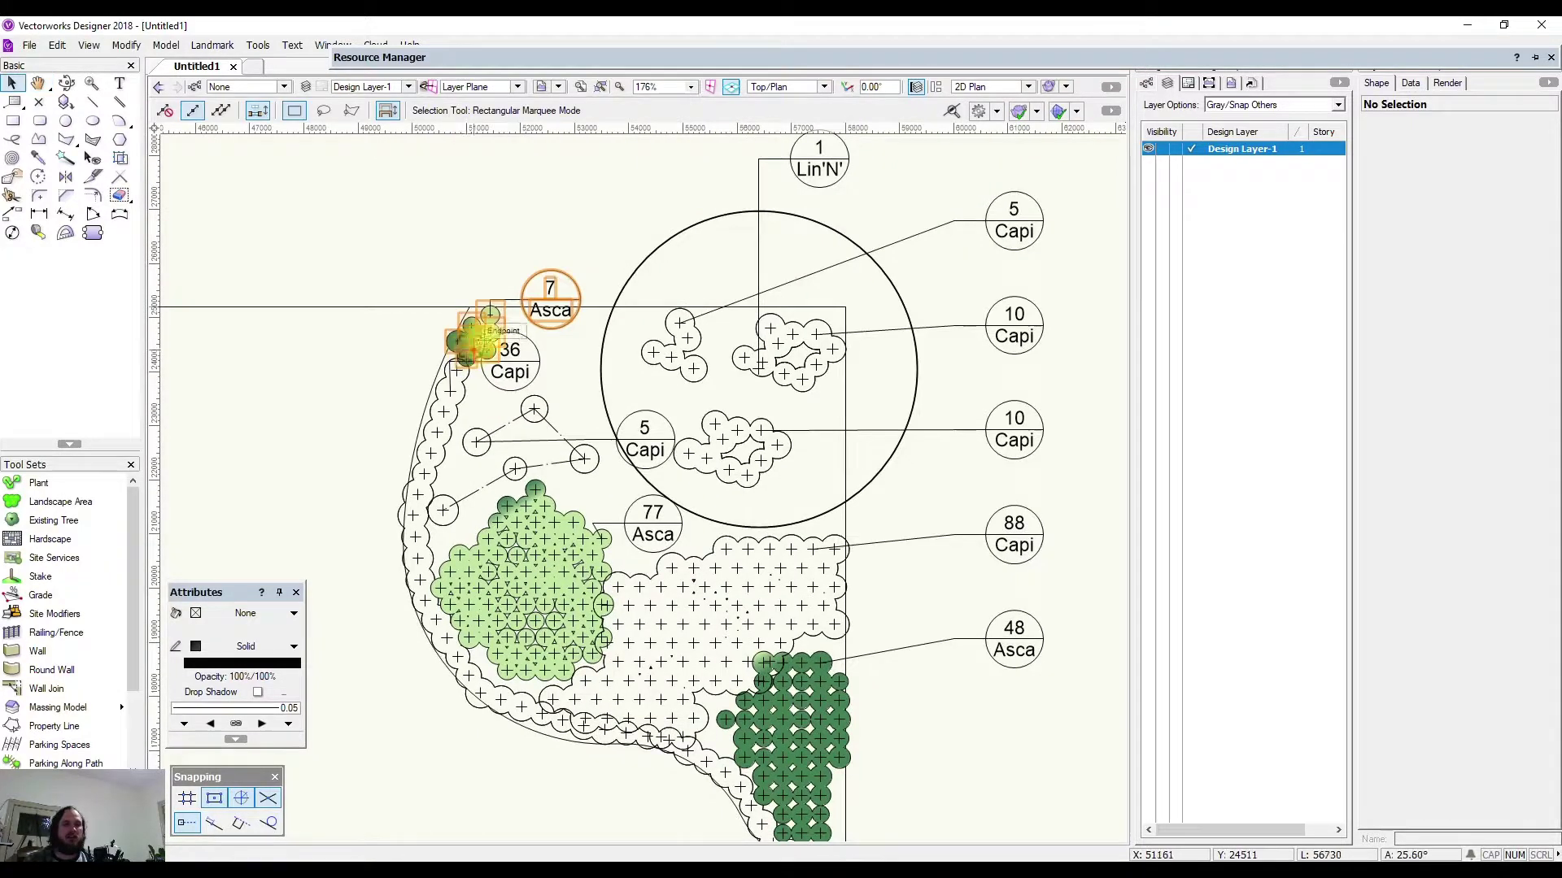
{"action": "scroll", "coordinate": [481, 337], "scroll_direction": "up", "scroll_amount": 2}
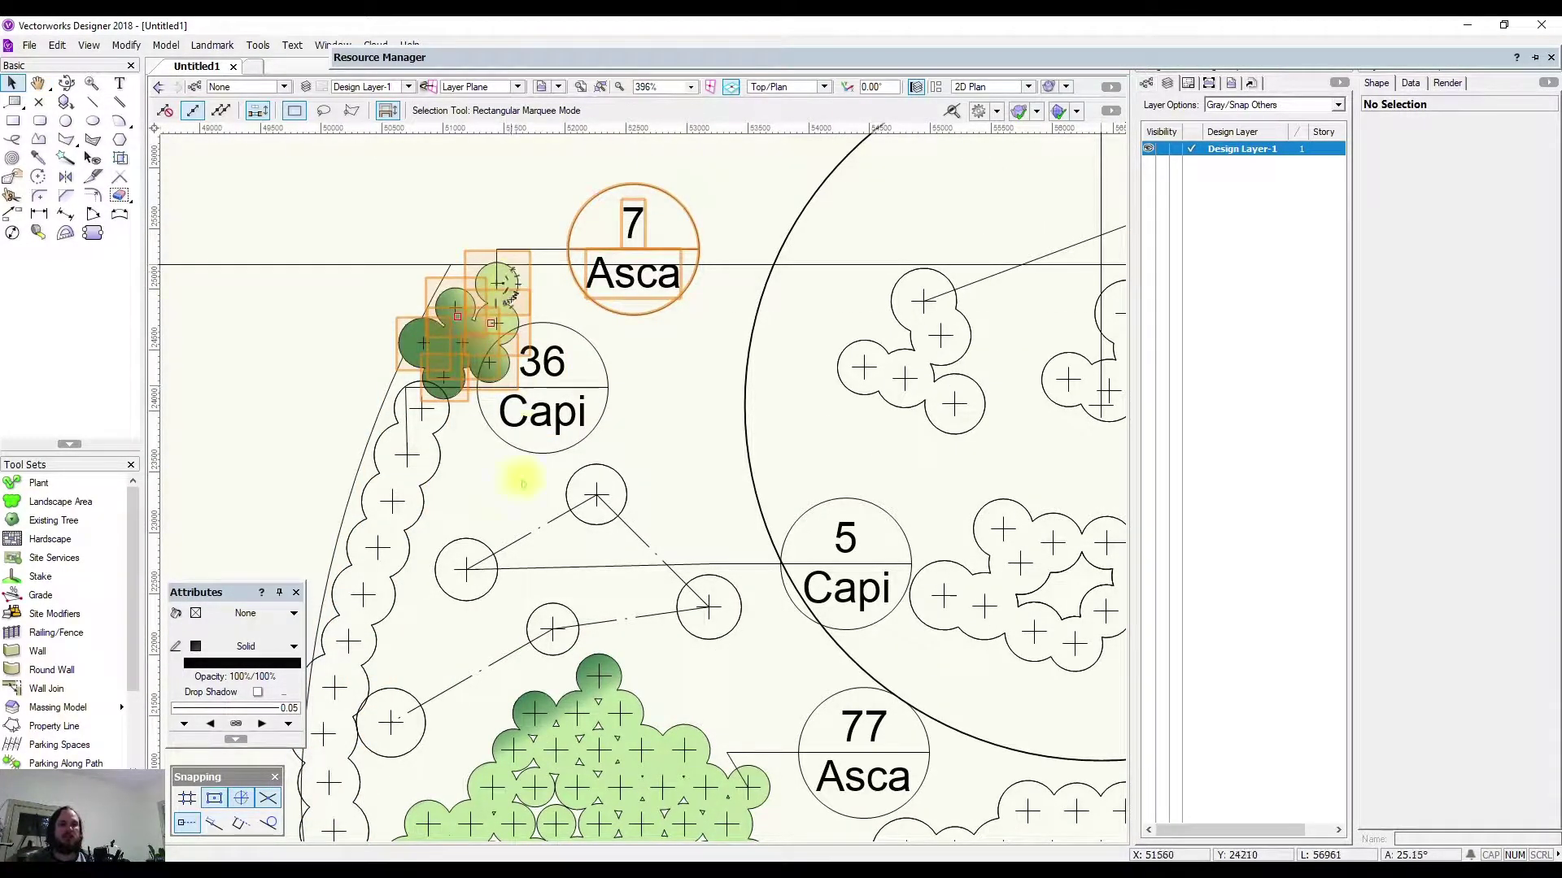
{"action": "scroll", "coordinate": [522, 483], "scroll_direction": "down", "scroll_amount": 3}
{"action": "scroll", "coordinate": [499, 332], "scroll_direction": "up", "scroll_amount": 2}
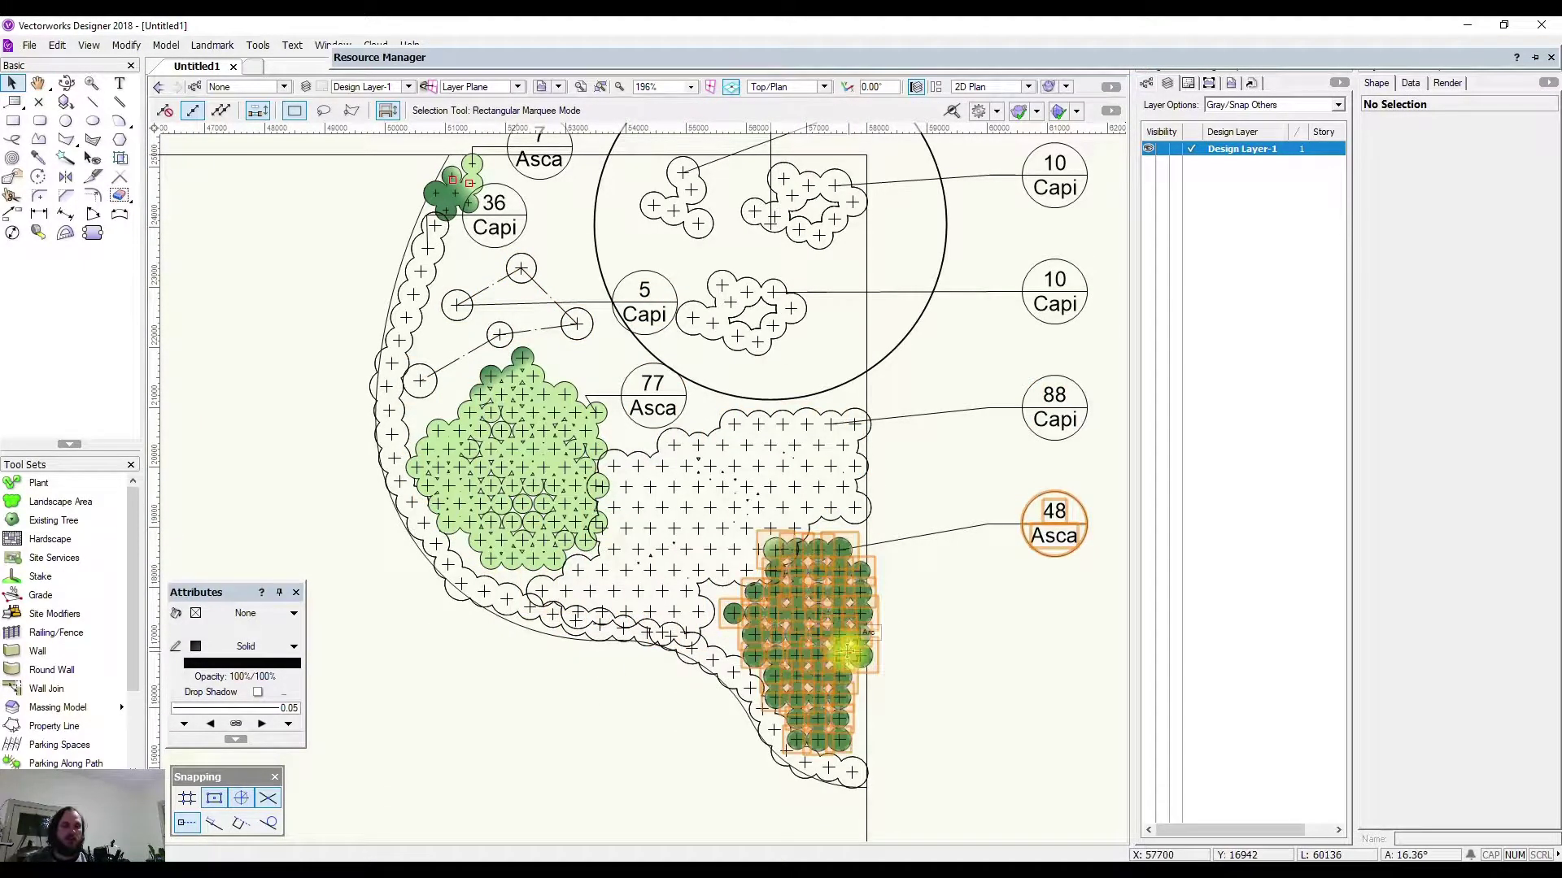
{"action": "key", "text": "h"}
{"action": "left_click_drag", "start_coordinate": [531, 404], "coordinate": [685, 498]}
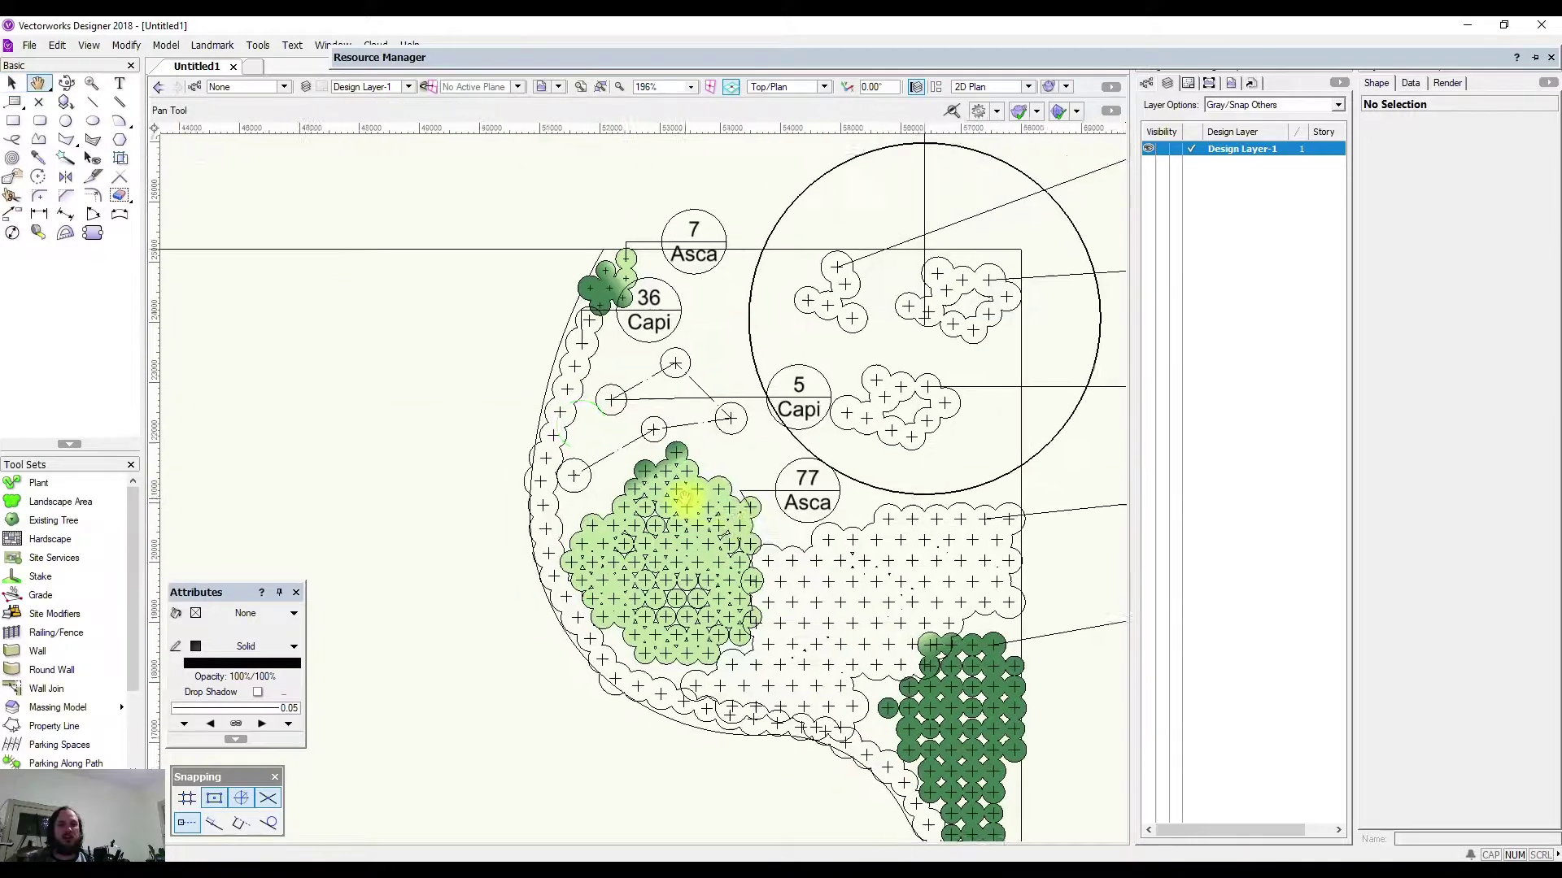
{"action": "key", "text": "x"}
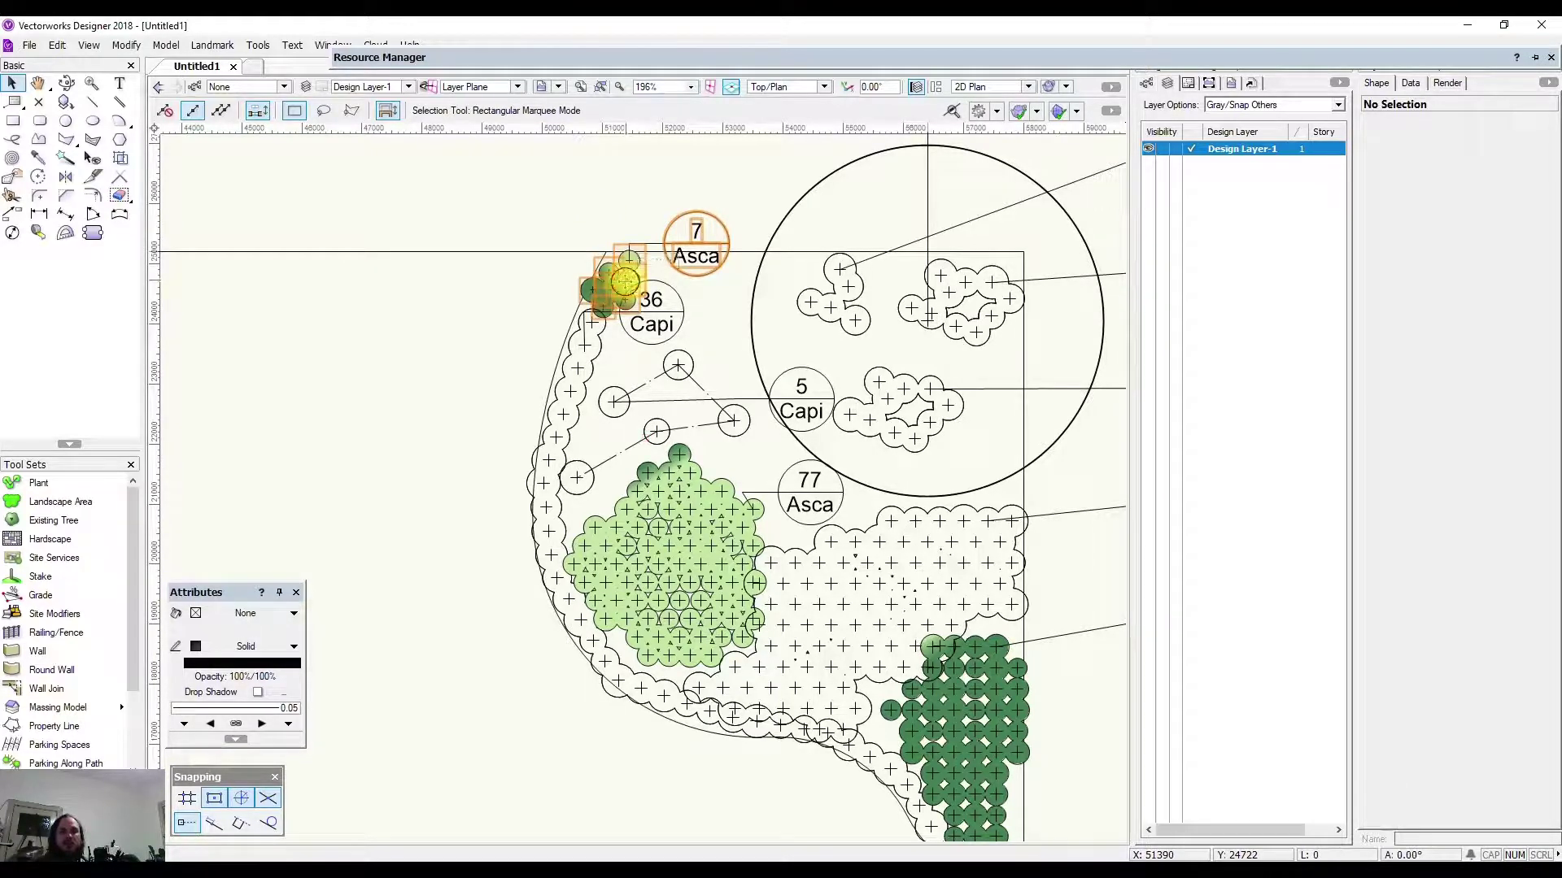
Turn off Mass Plants for the Asca group tagged 7 and deselect it.
{"action": "left_click", "coordinate": [626, 267]}
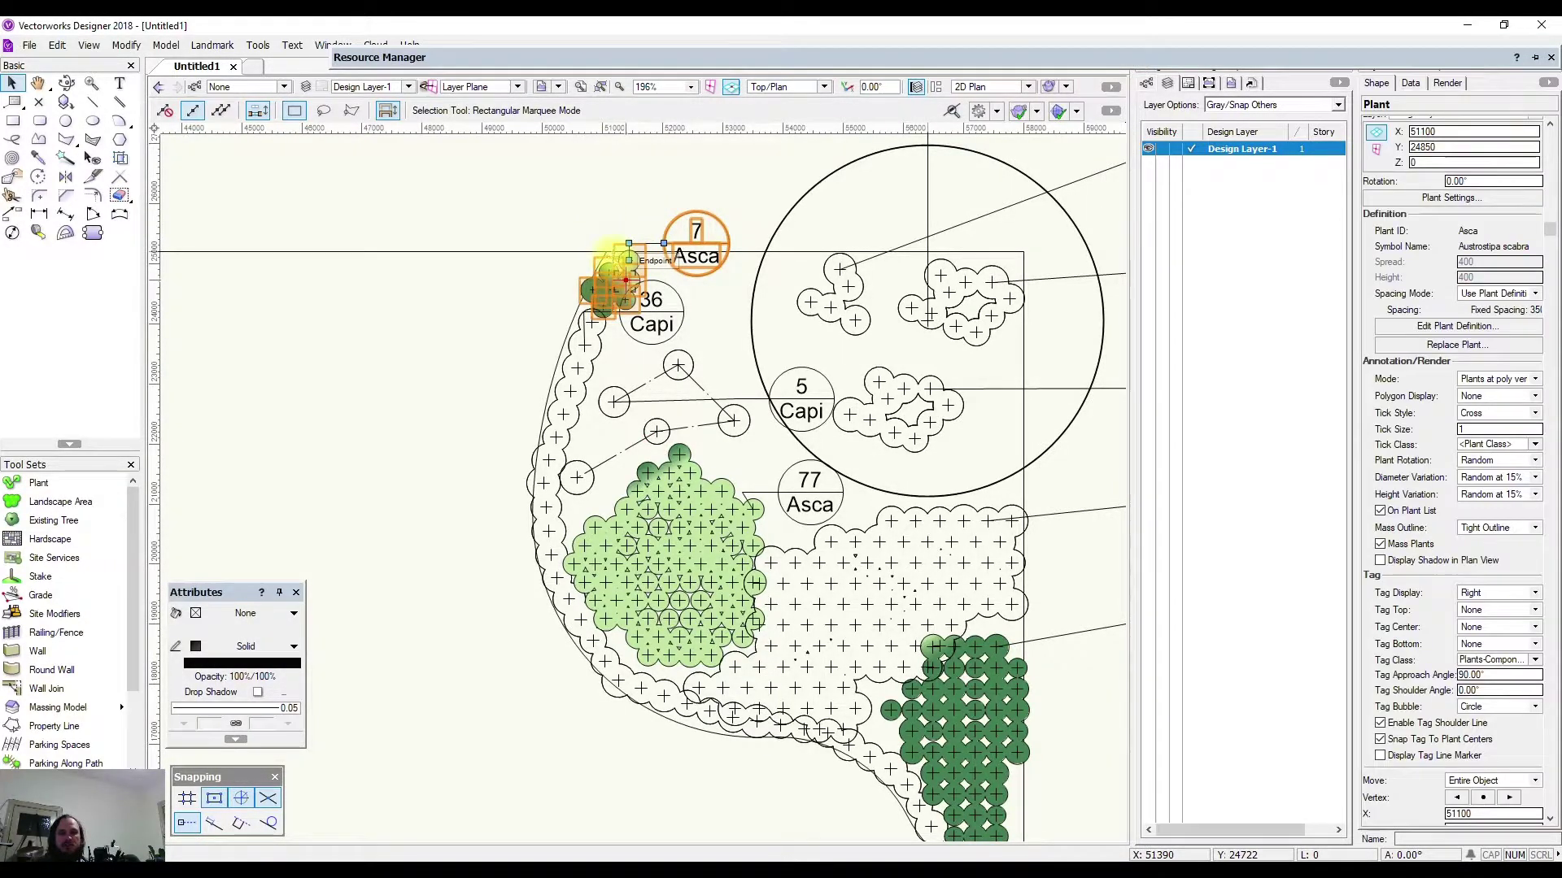
{"action": "scroll", "coordinate": [613, 256], "scroll_direction": "up", "scroll_amount": 2}
{"action": "left_click", "coordinate": [549, 183]}
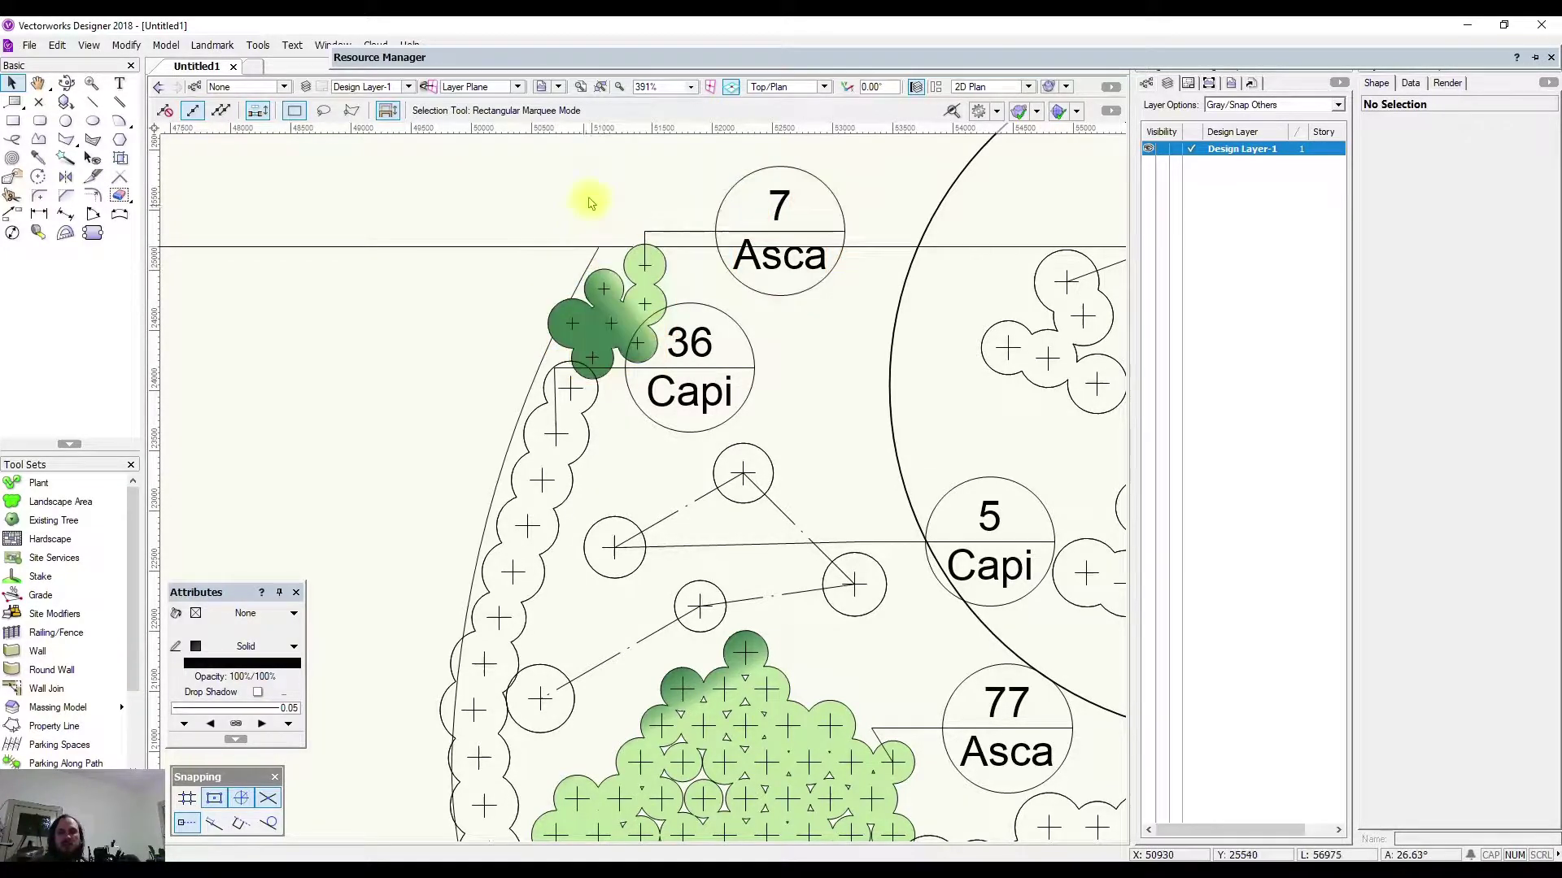
{"action": "mouse_move", "coordinate": [573, 65]}
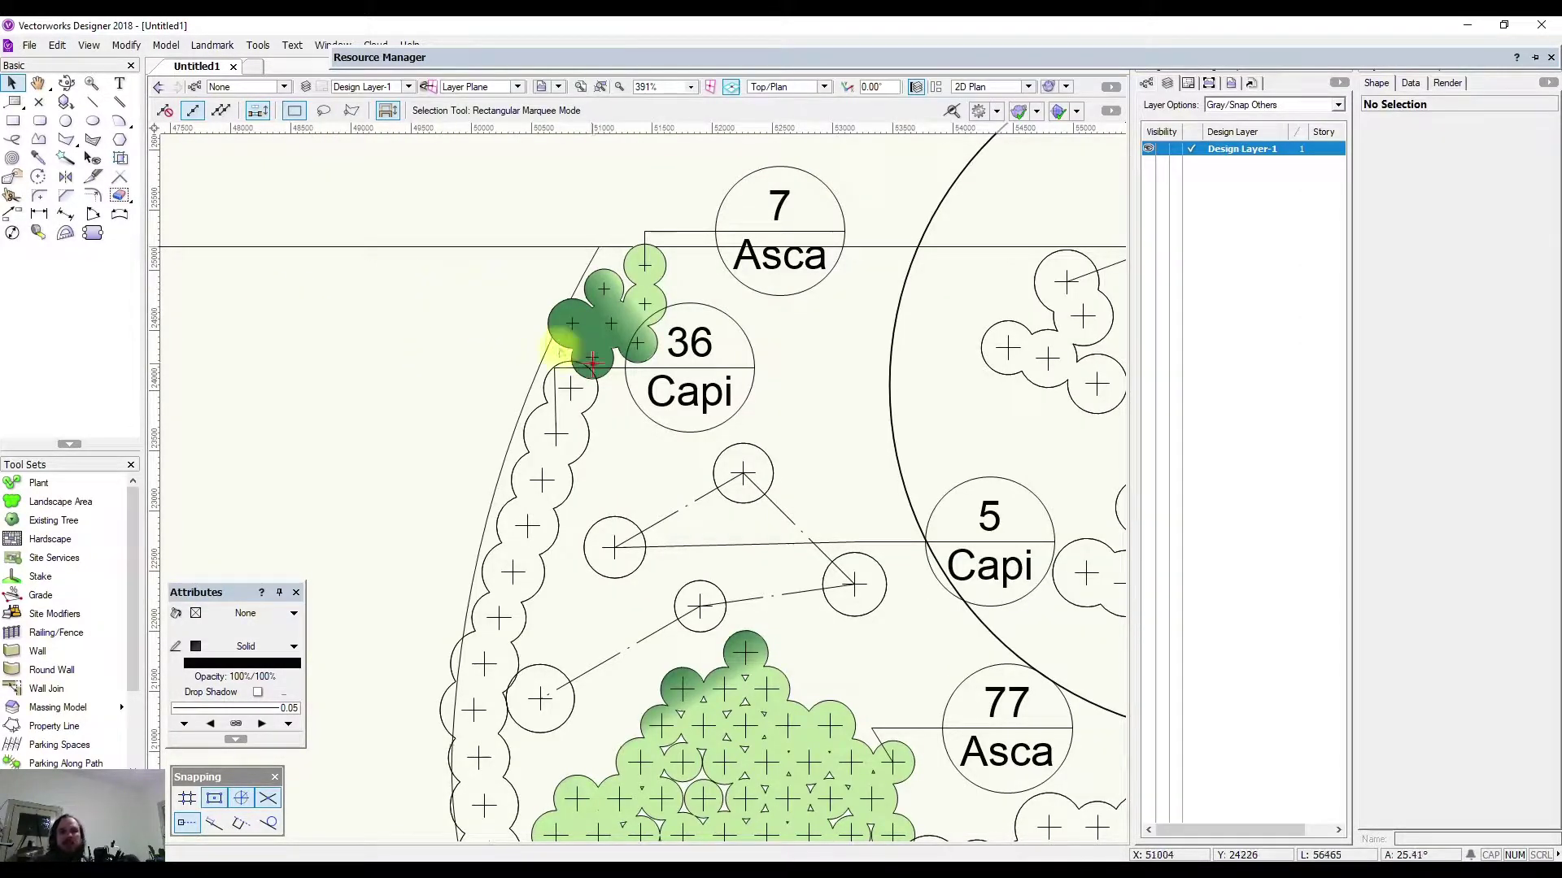
{"action": "left_click_drag", "start_coordinate": [591, 359], "coordinate": [608, 308]}
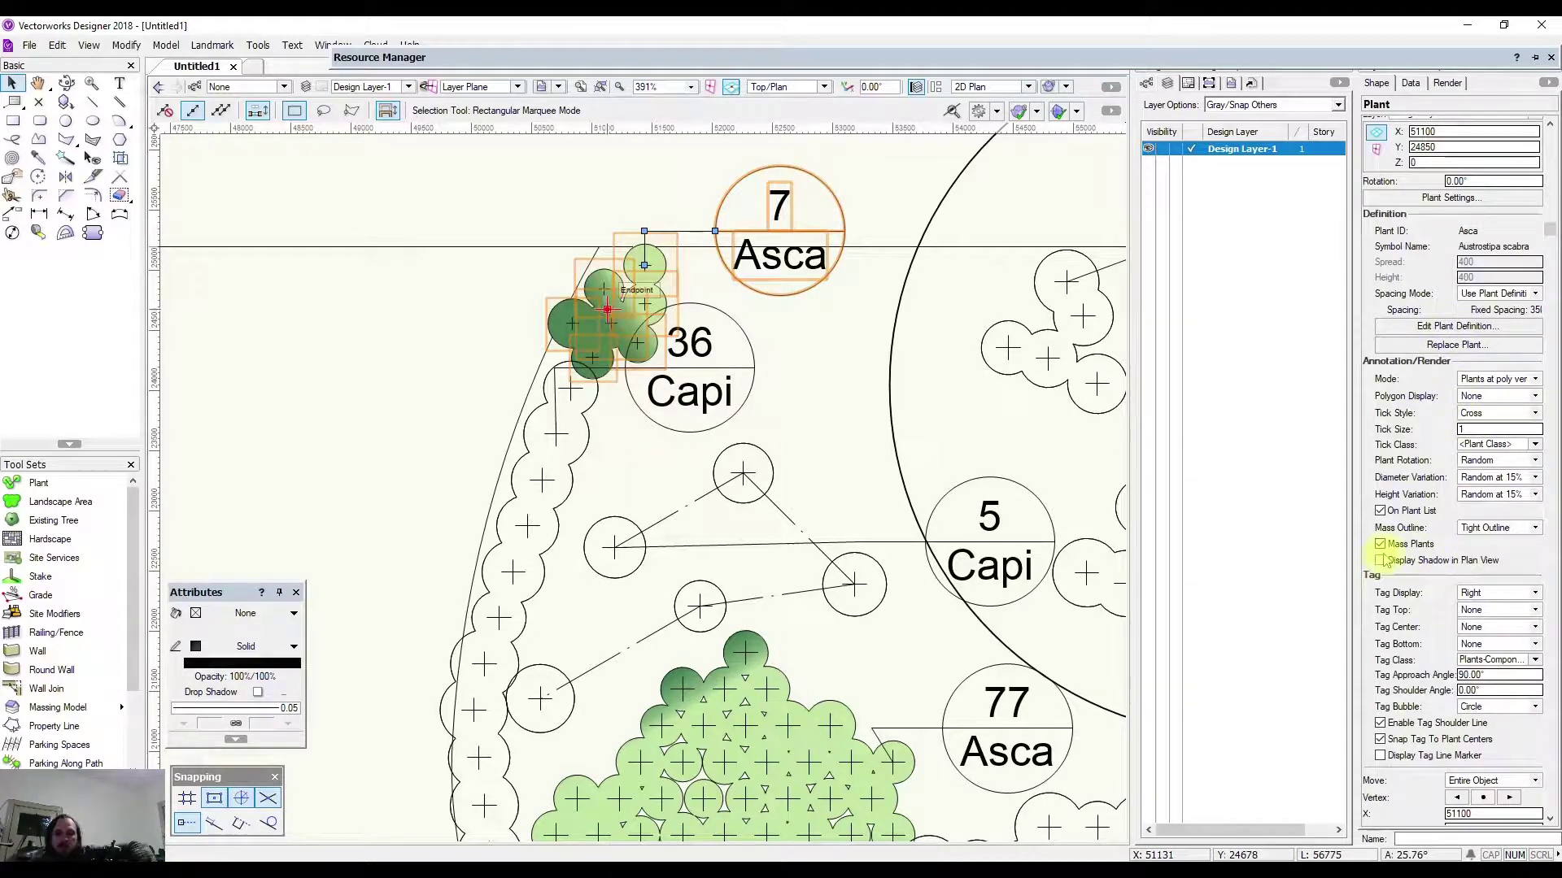
{"action": "left_click", "coordinate": [1380, 544]}
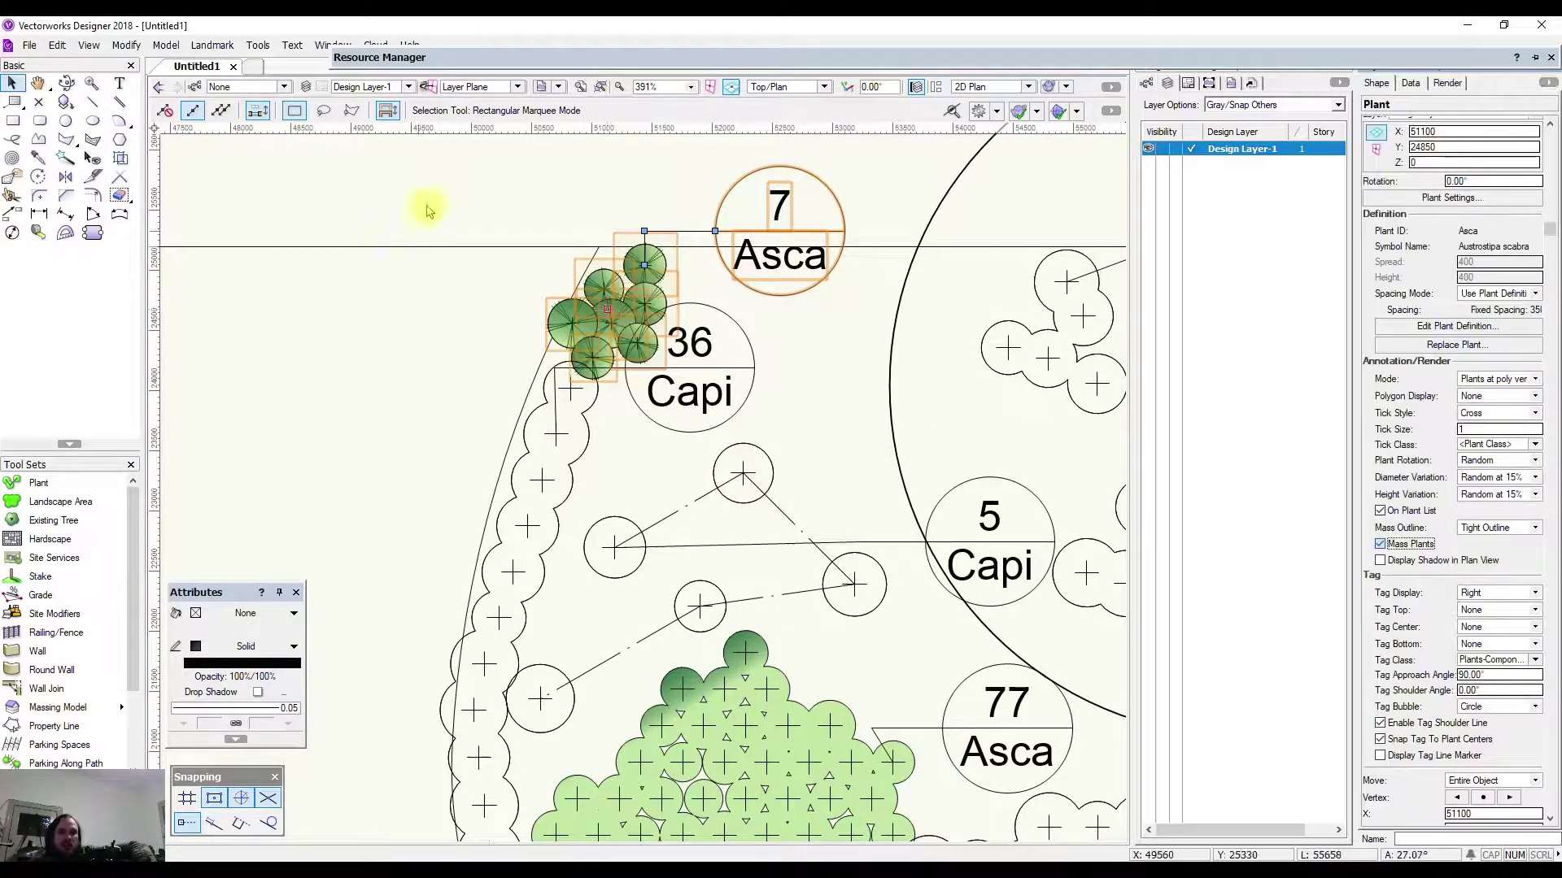
{"action": "scroll", "coordinate": [602, 299], "scroll_direction": "up", "scroll_amount": 3}
{"action": "scroll", "coordinate": [911, 456], "scroll_direction": "up", "scroll_amount": 4}
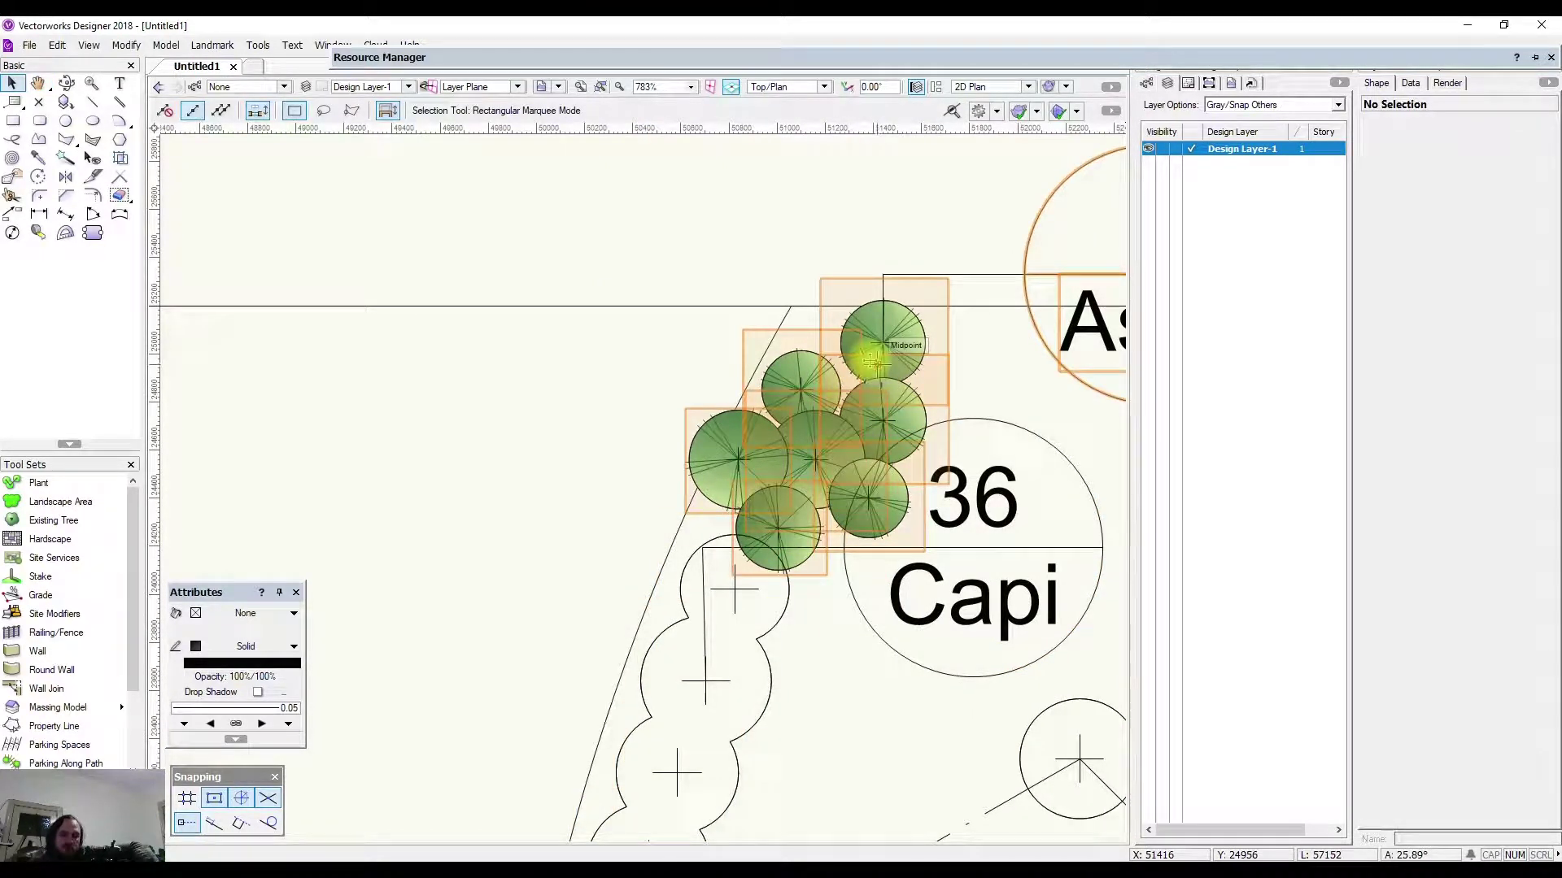
{"action": "scroll", "coordinate": [870, 362], "scroll_direction": "down", "scroll_amount": 1}
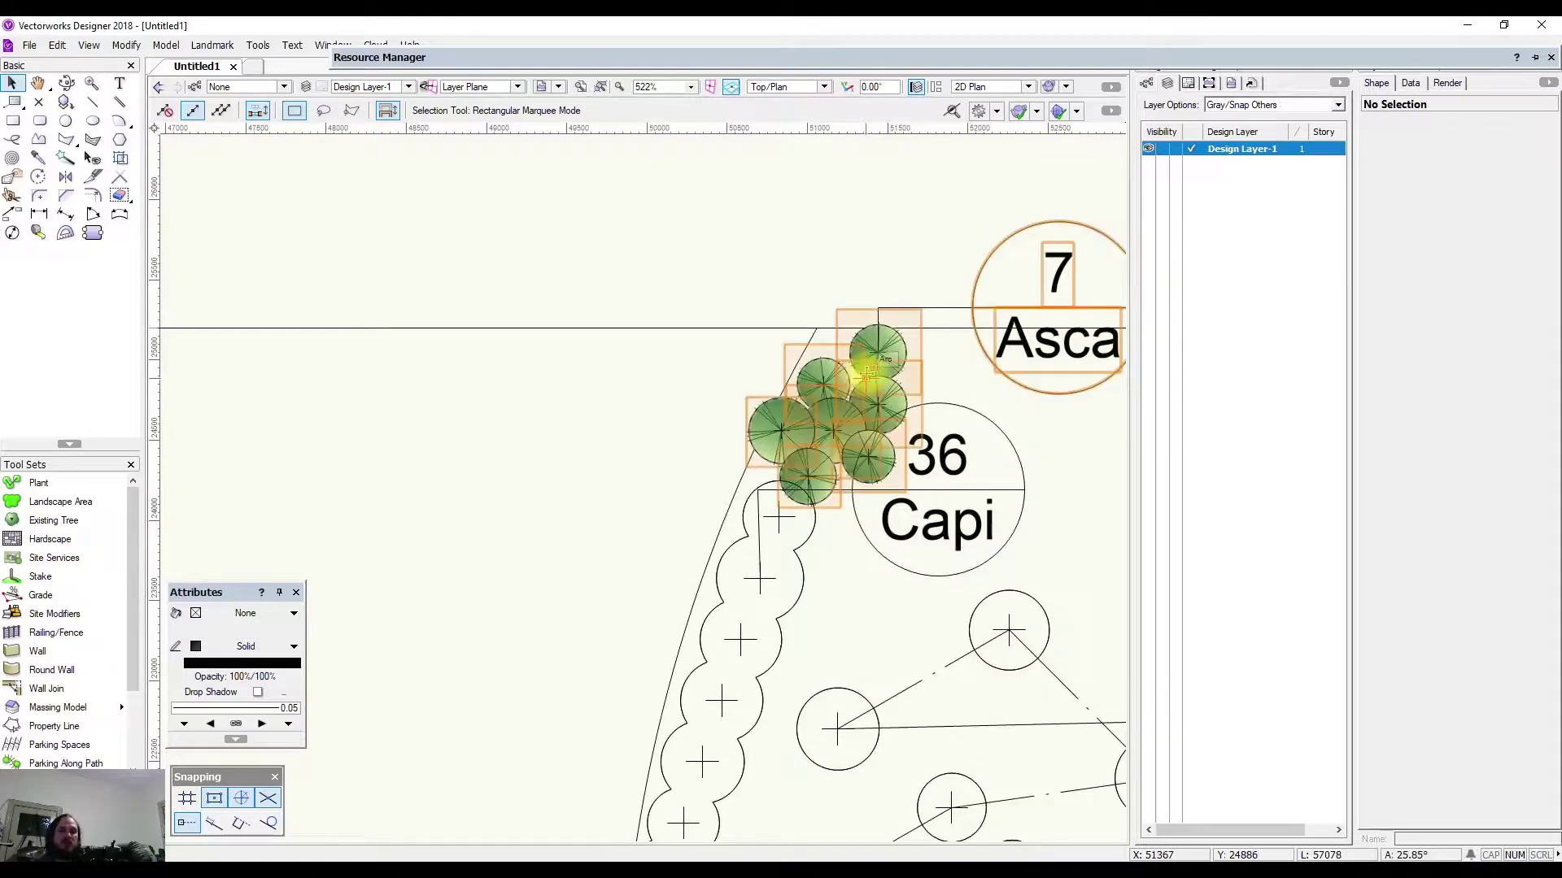
{"action": "scroll", "coordinate": [870, 370], "scroll_direction": "down", "scroll_amount": 1}
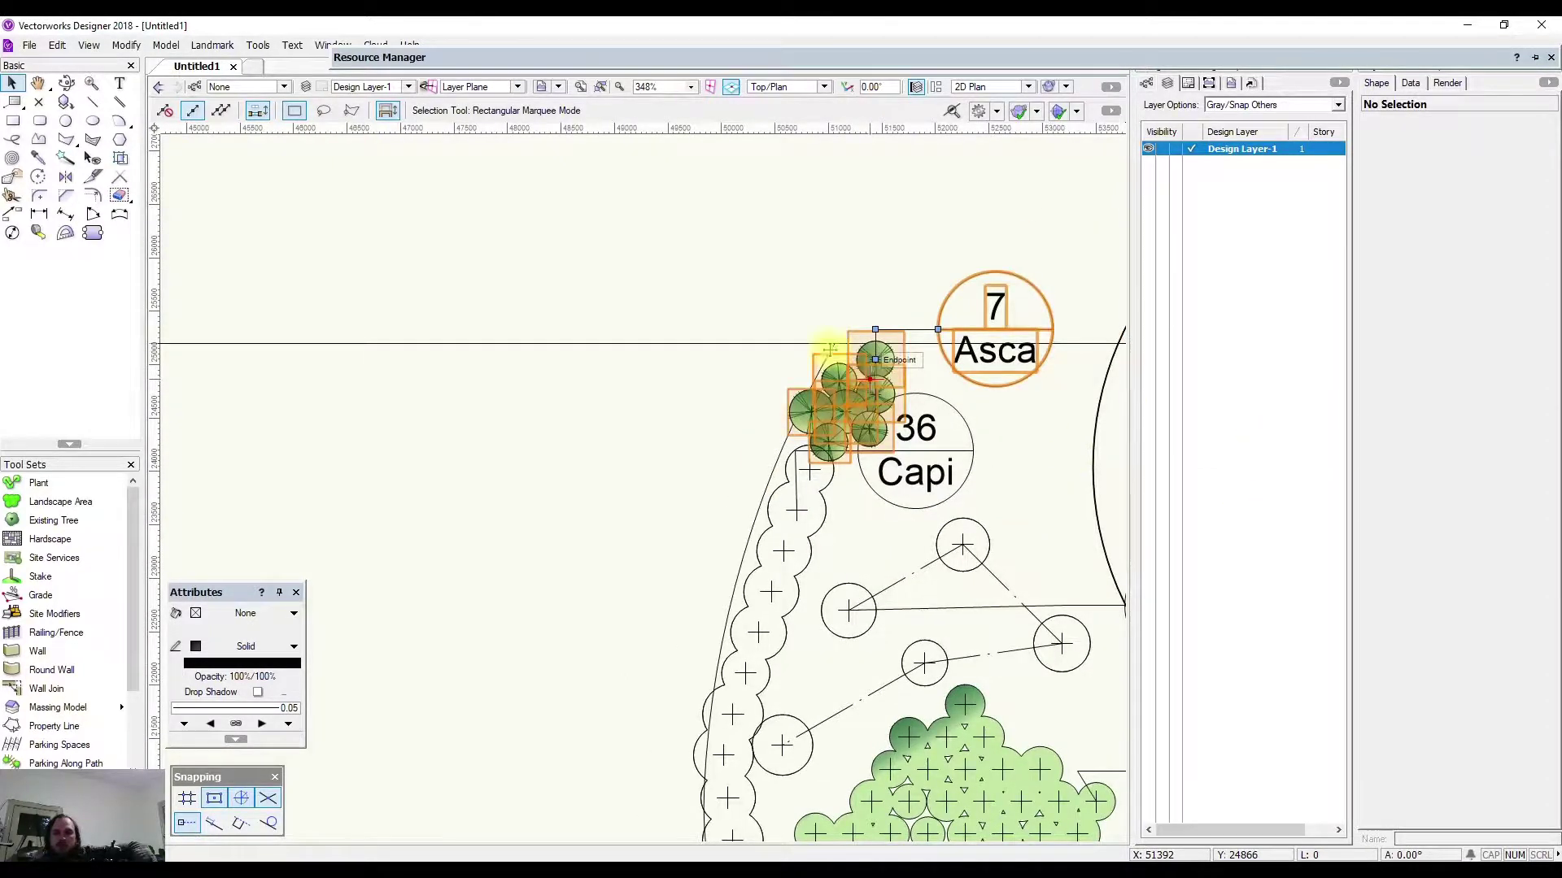
{"action": "left_click", "coordinate": [627, 586]}
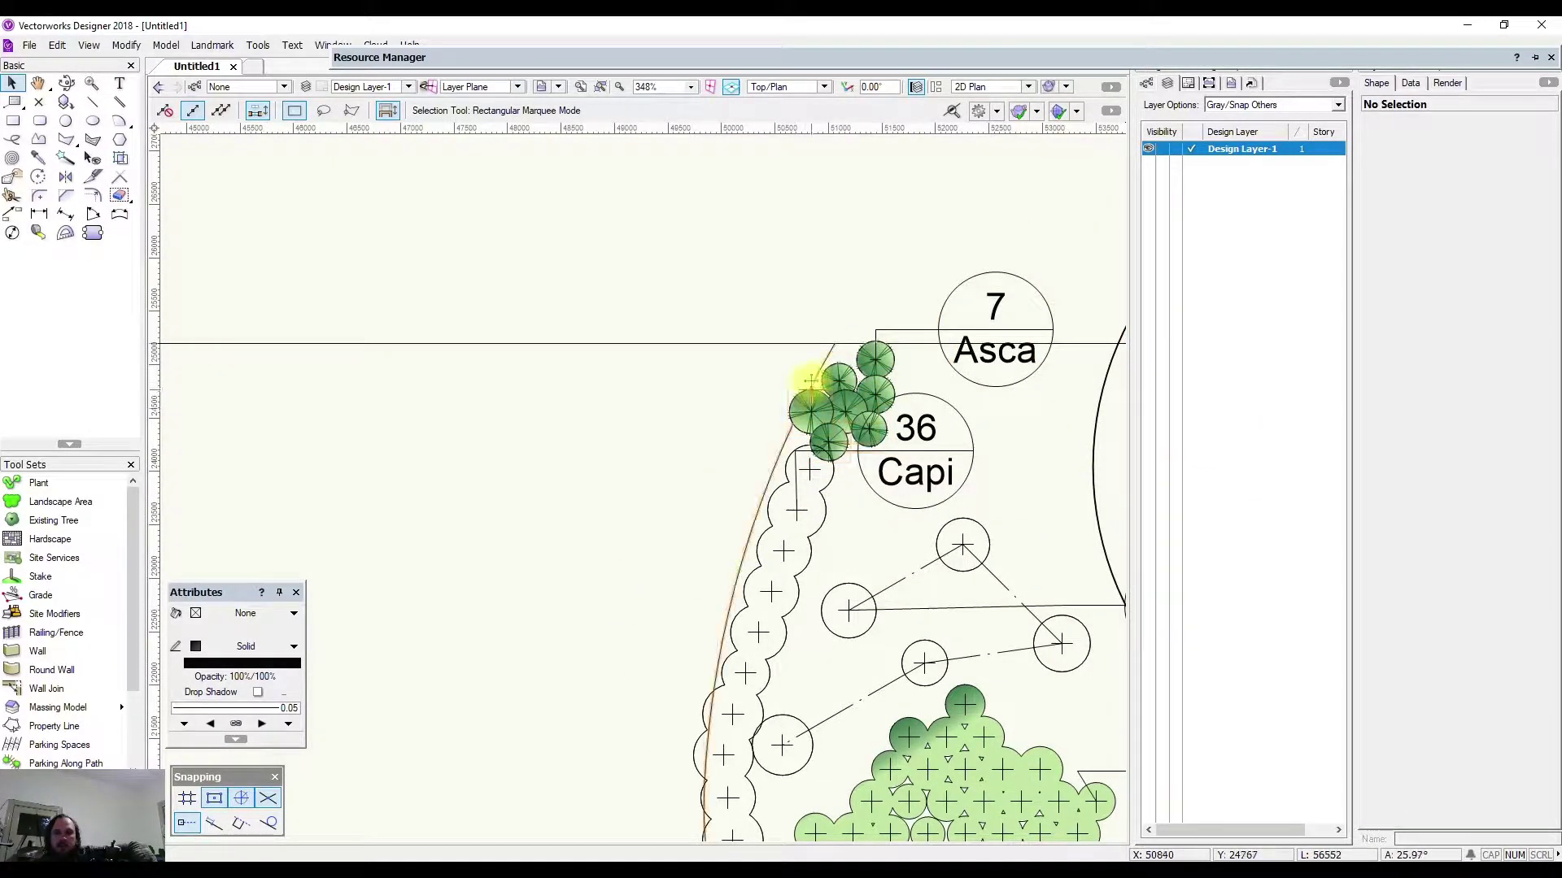
Open the plant definition of the Capi row tagged 36 and start copying its Top/Plan graphics from a library symbol.
{"action": "middle_click_drag", "start_coordinate": [818, 672], "coordinate": [801, 601]}
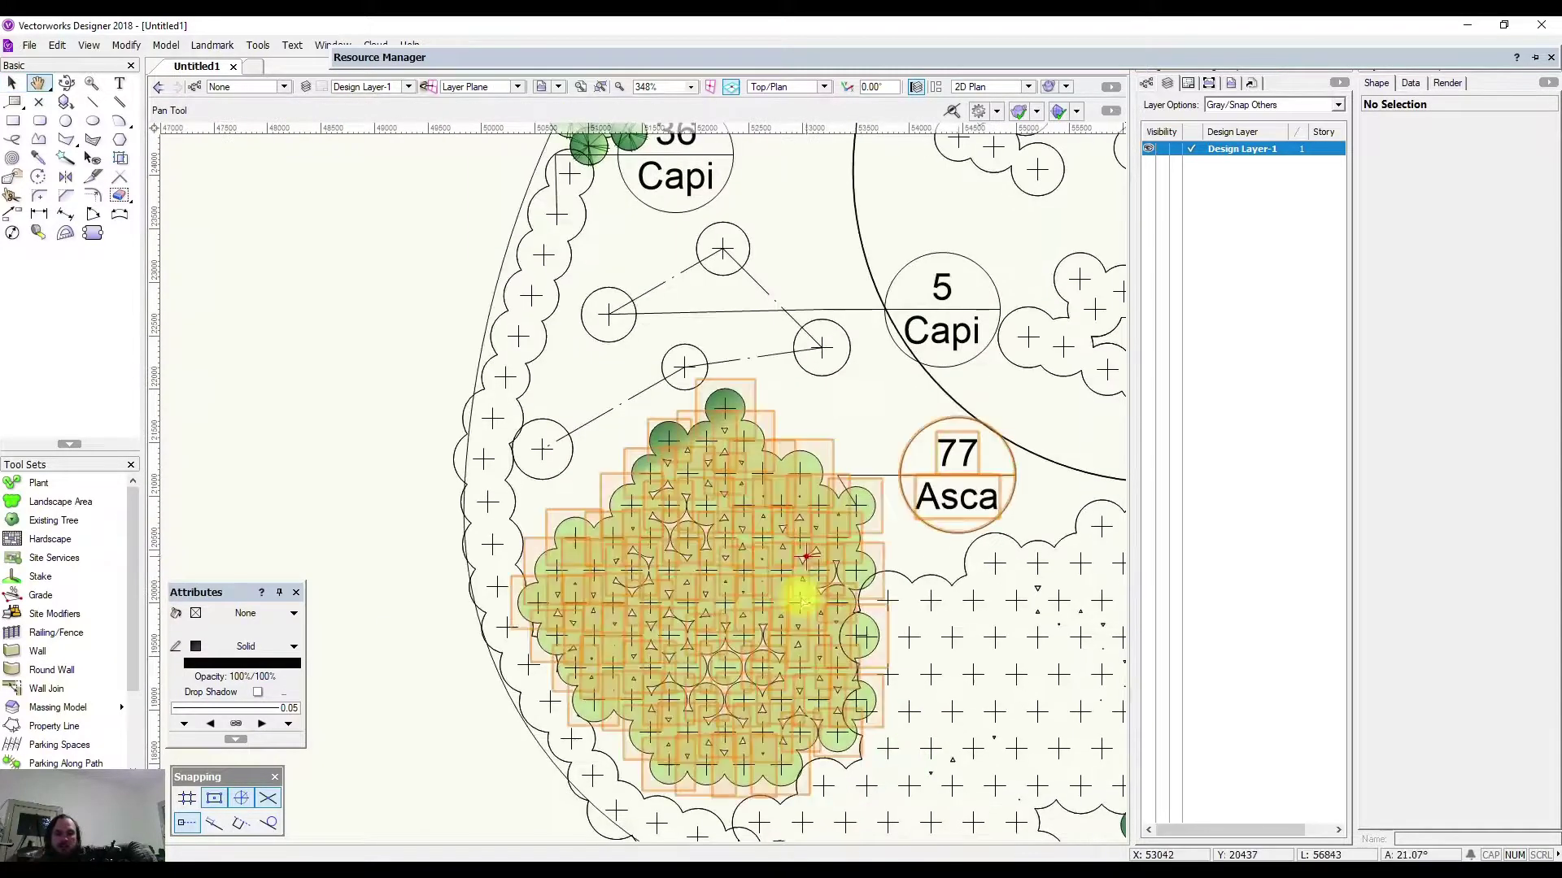
{"action": "middle_click_drag", "start_coordinate": [454, 296], "coordinate": [540, 436]}
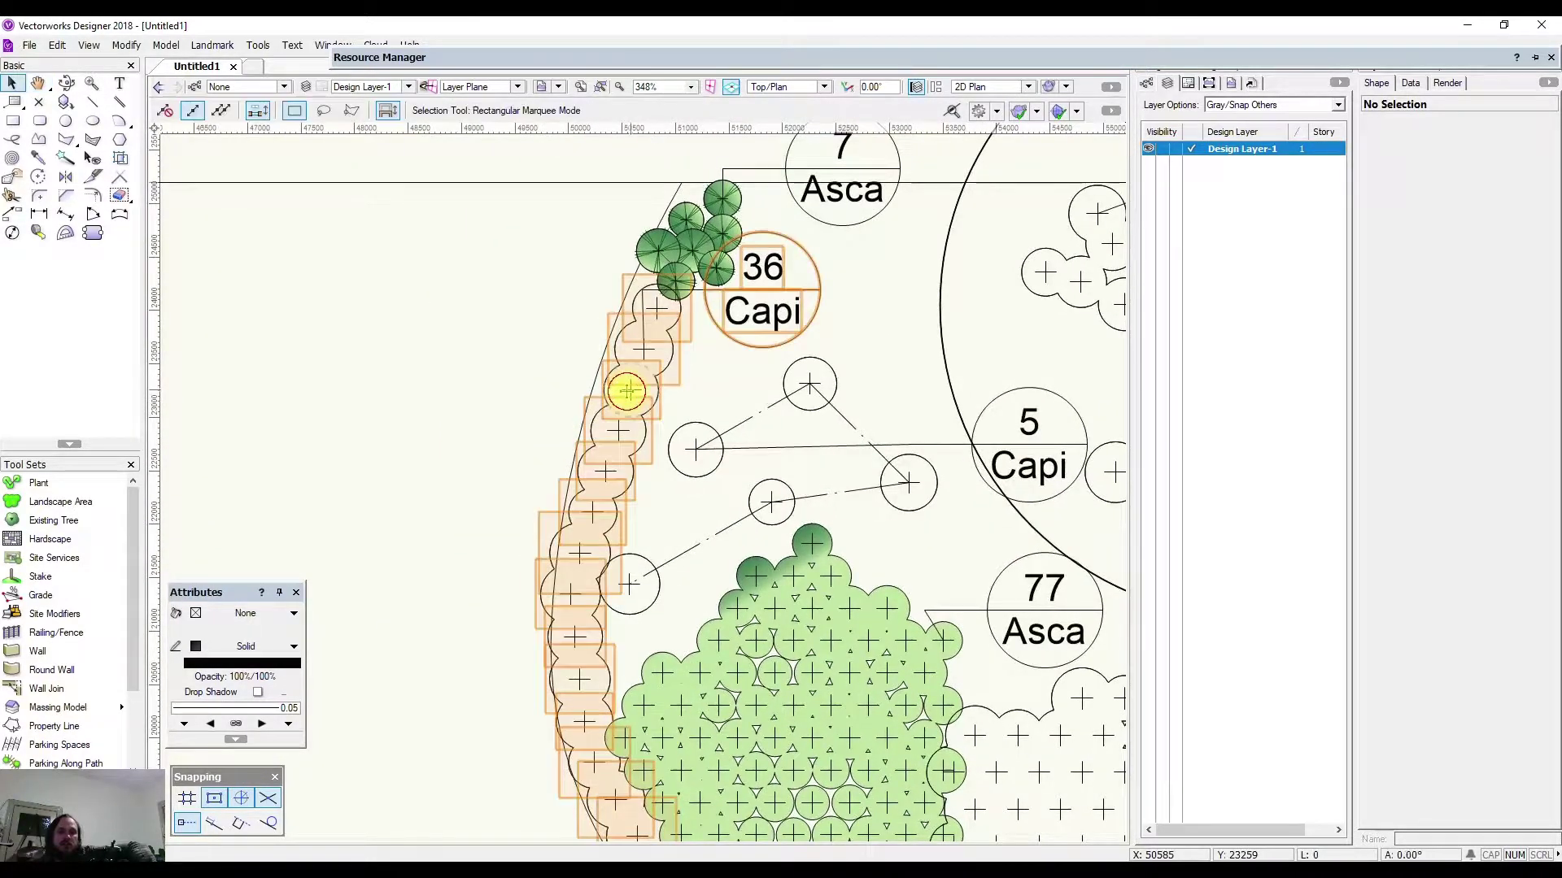
{"action": "double_click", "coordinate": [627, 391]}
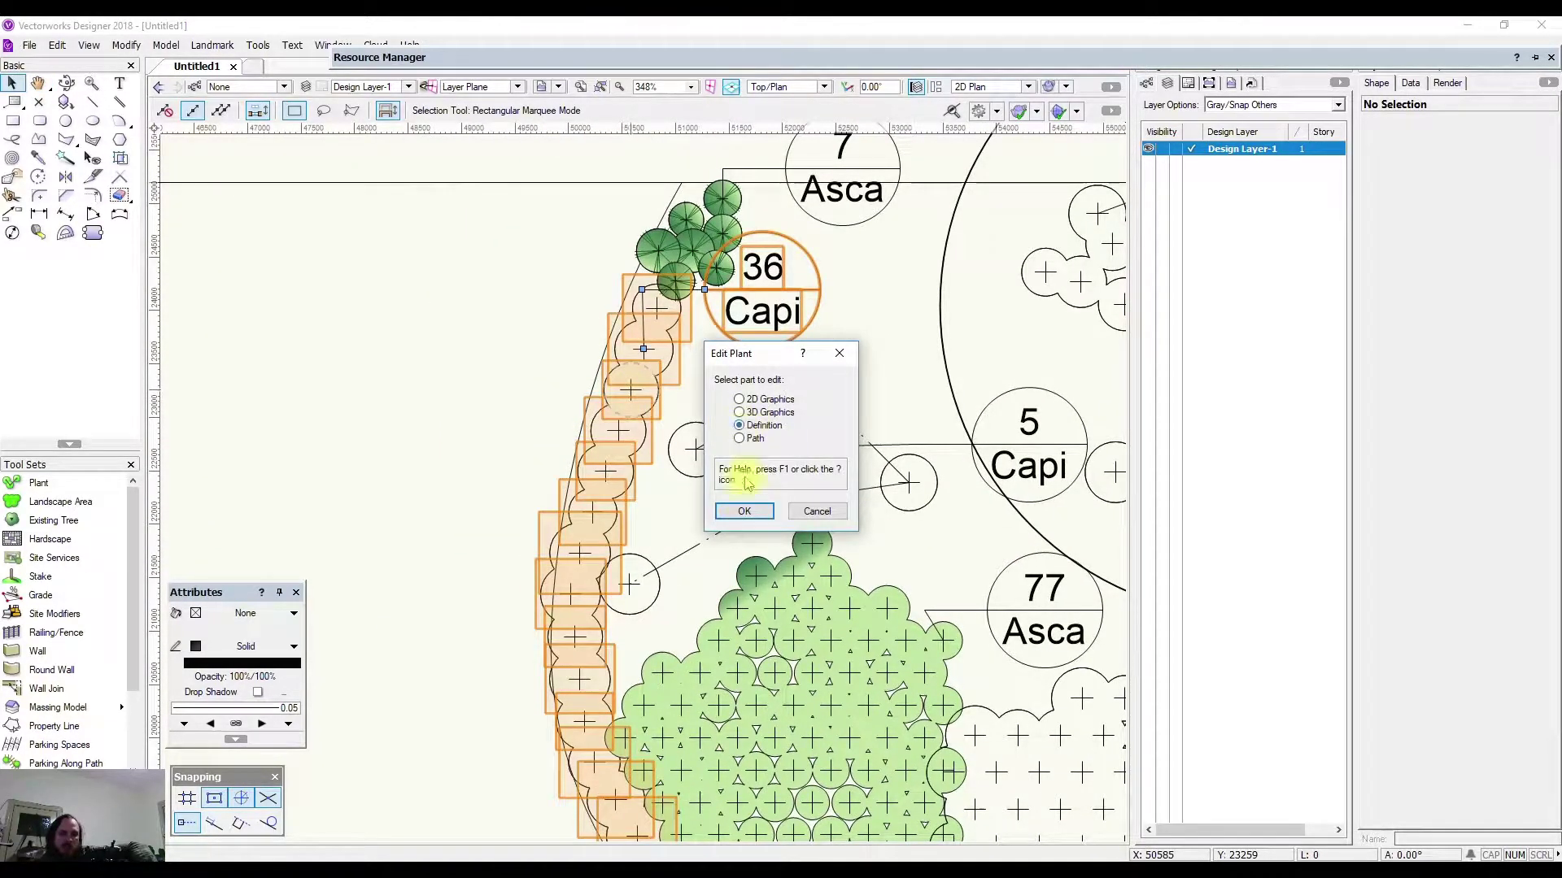
{"action": "left_click", "coordinate": [743, 511]}
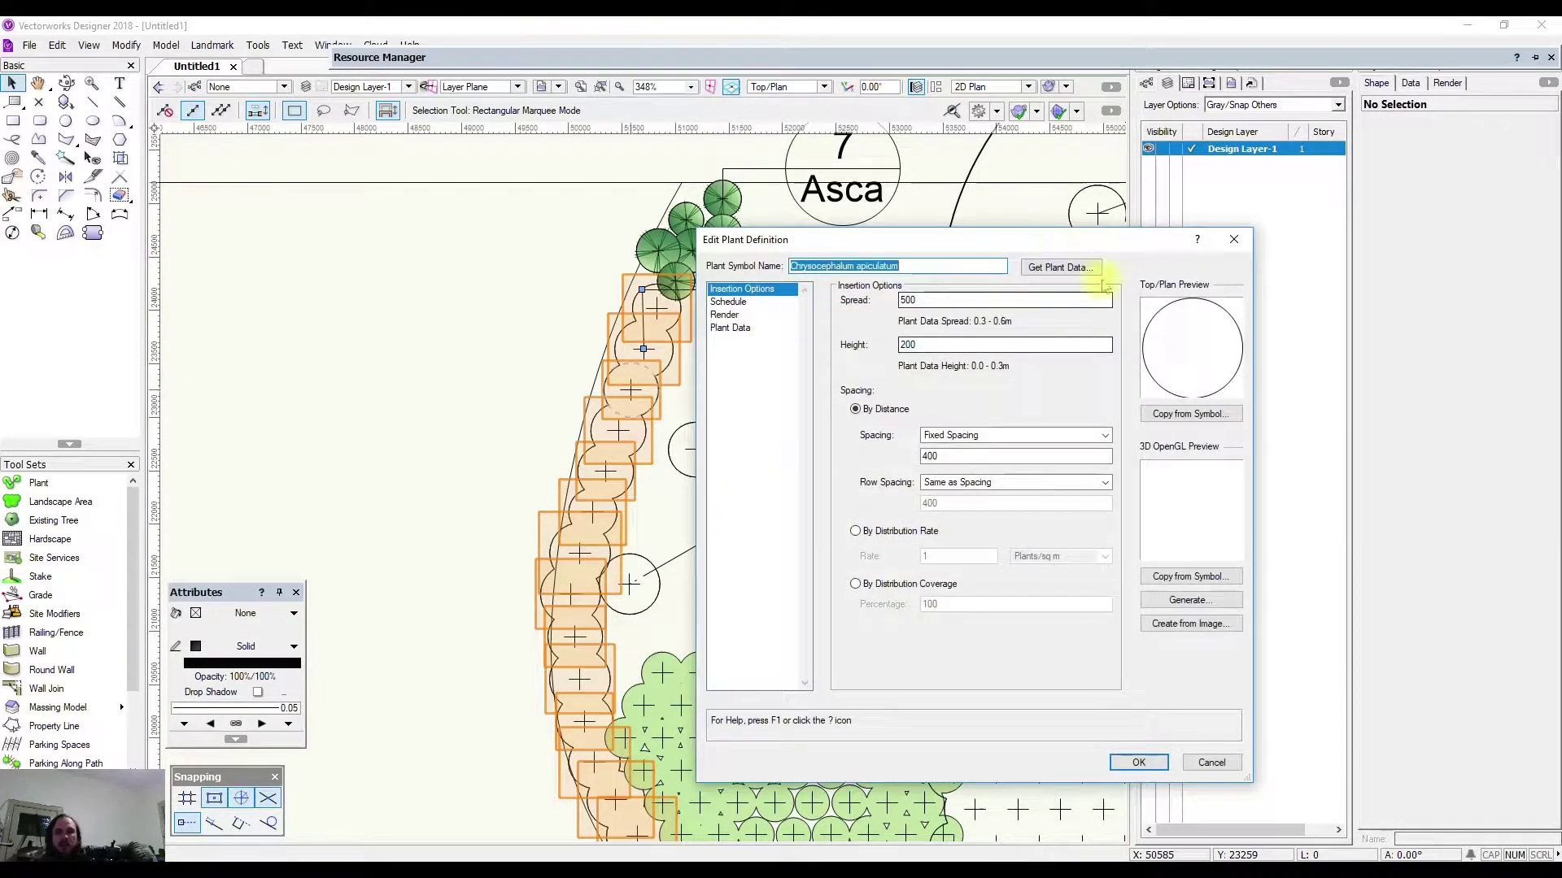
{"action": "left_click", "coordinate": [1190, 415]}
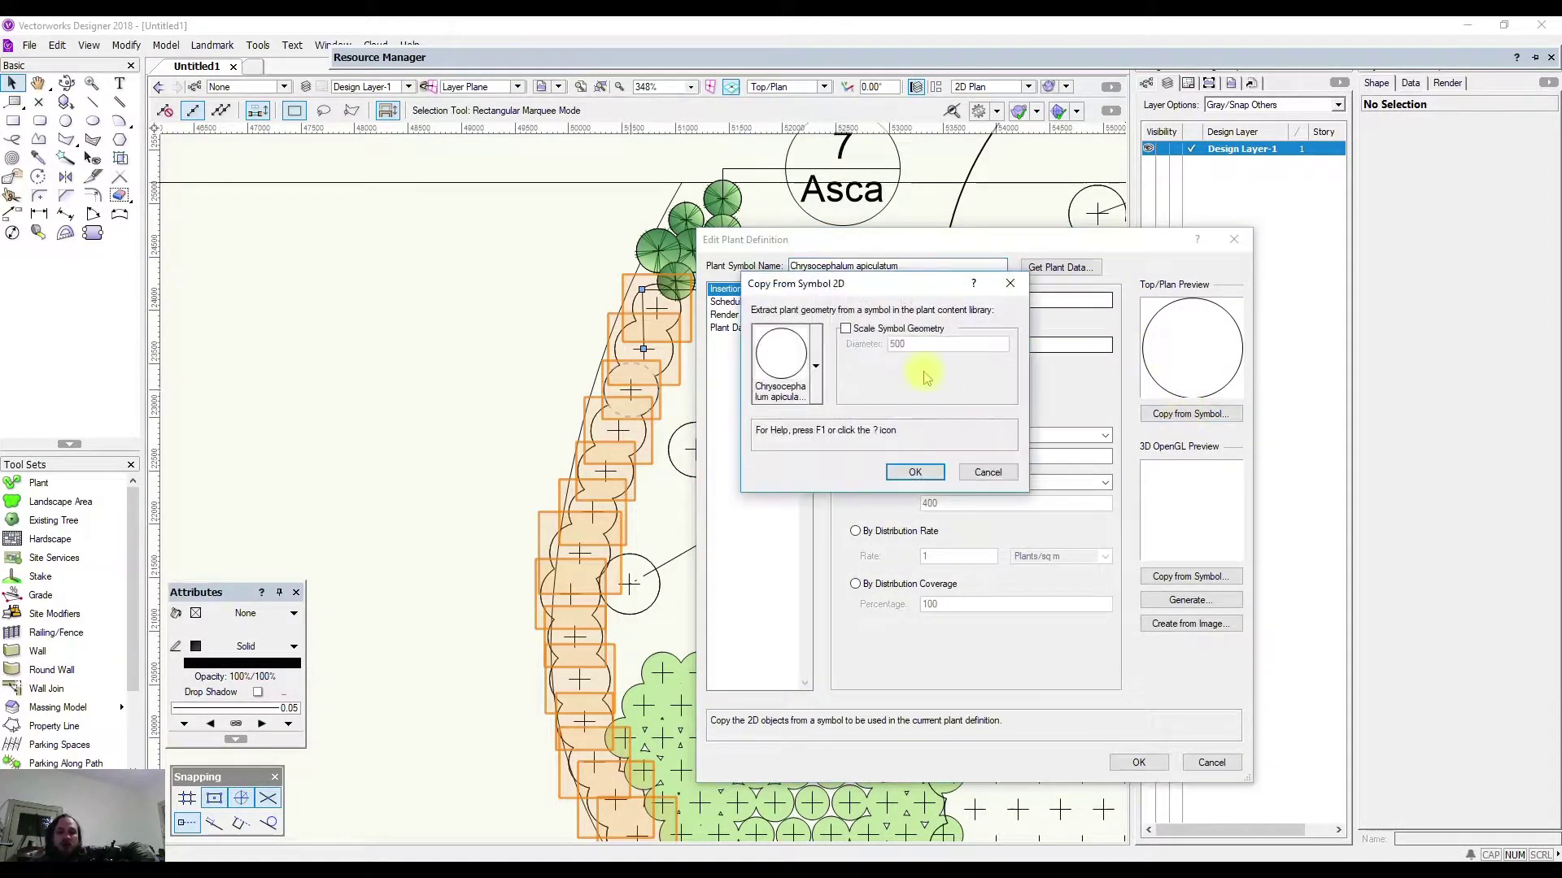
{"action": "left_click", "coordinate": [816, 367]}
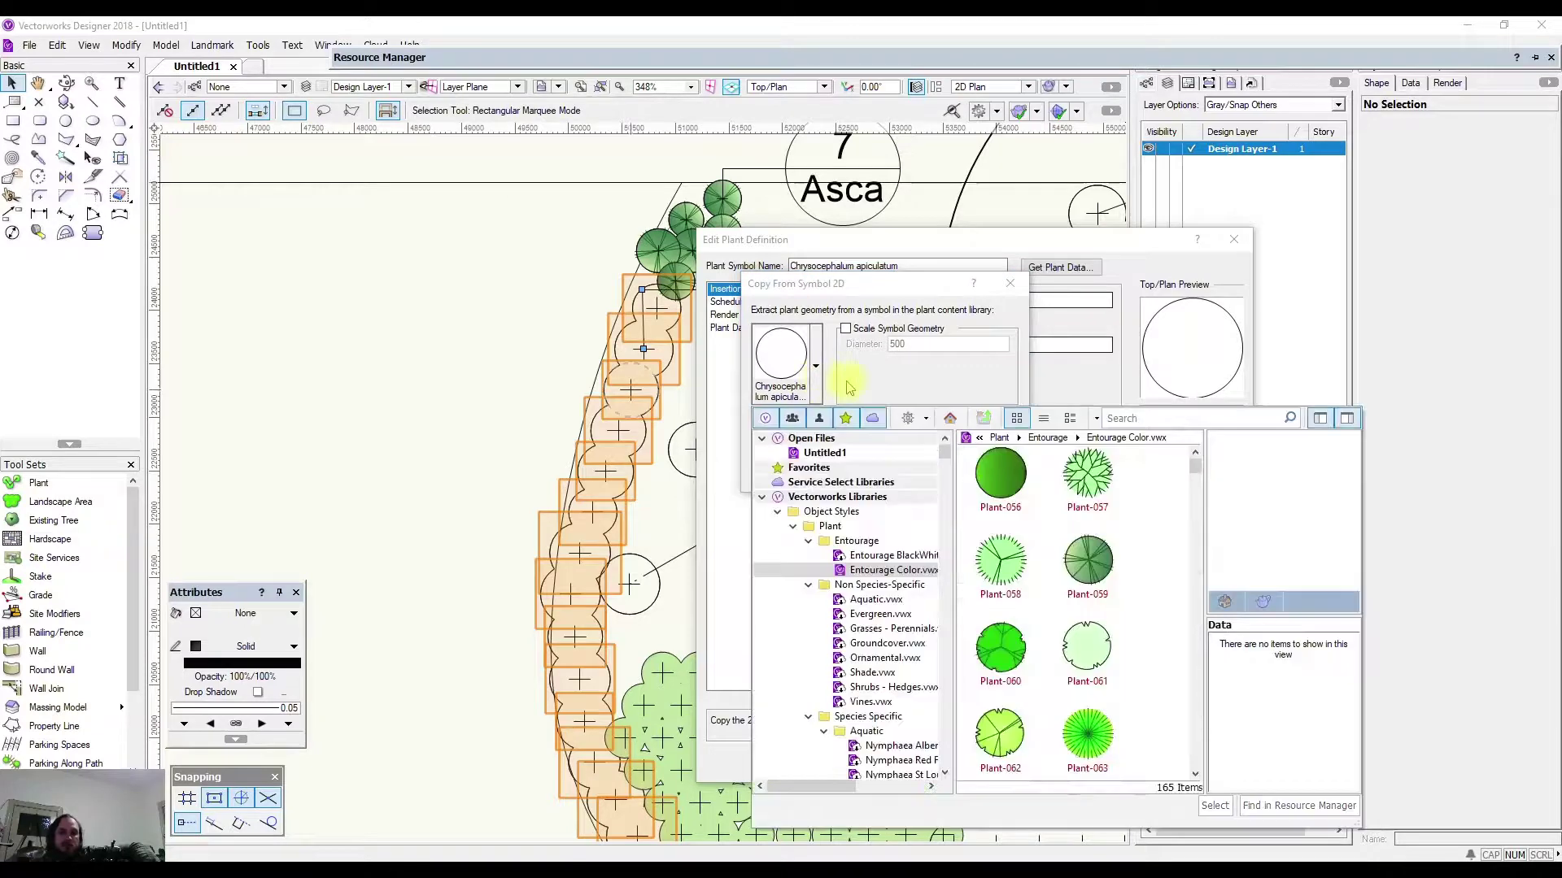
Use Plant-062 as the 2D symbol for Chrysocephalum apiculatum and apply the changed definition, minimising the plant database window.
{"action": "scroll", "coordinate": [1125, 553], "scroll_direction": "down", "scroll_amount": 3}
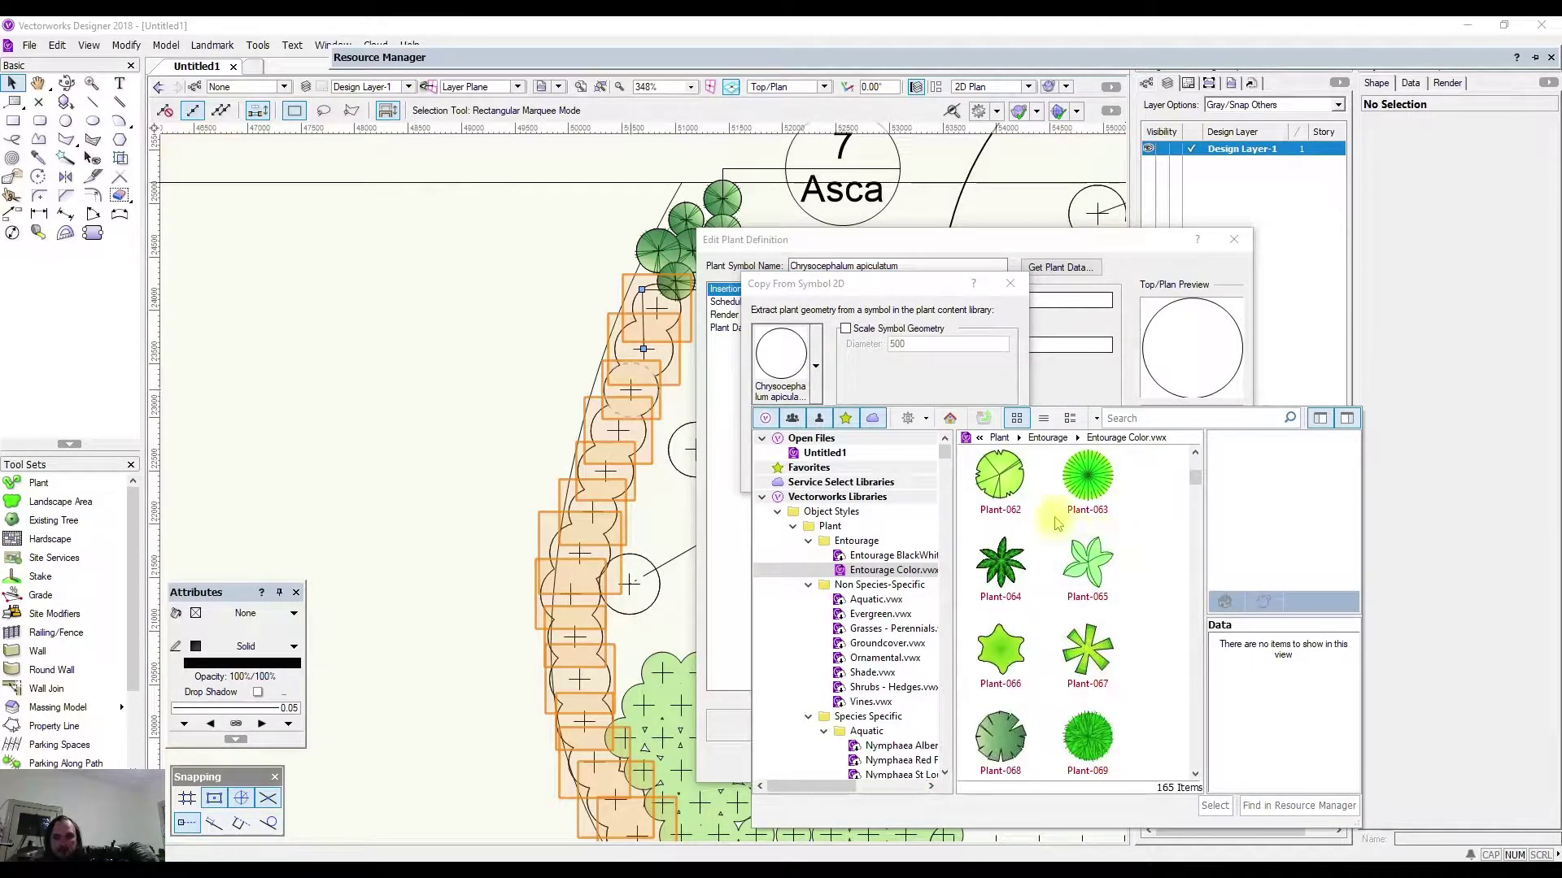
{"action": "double_click", "coordinate": [1003, 477]}
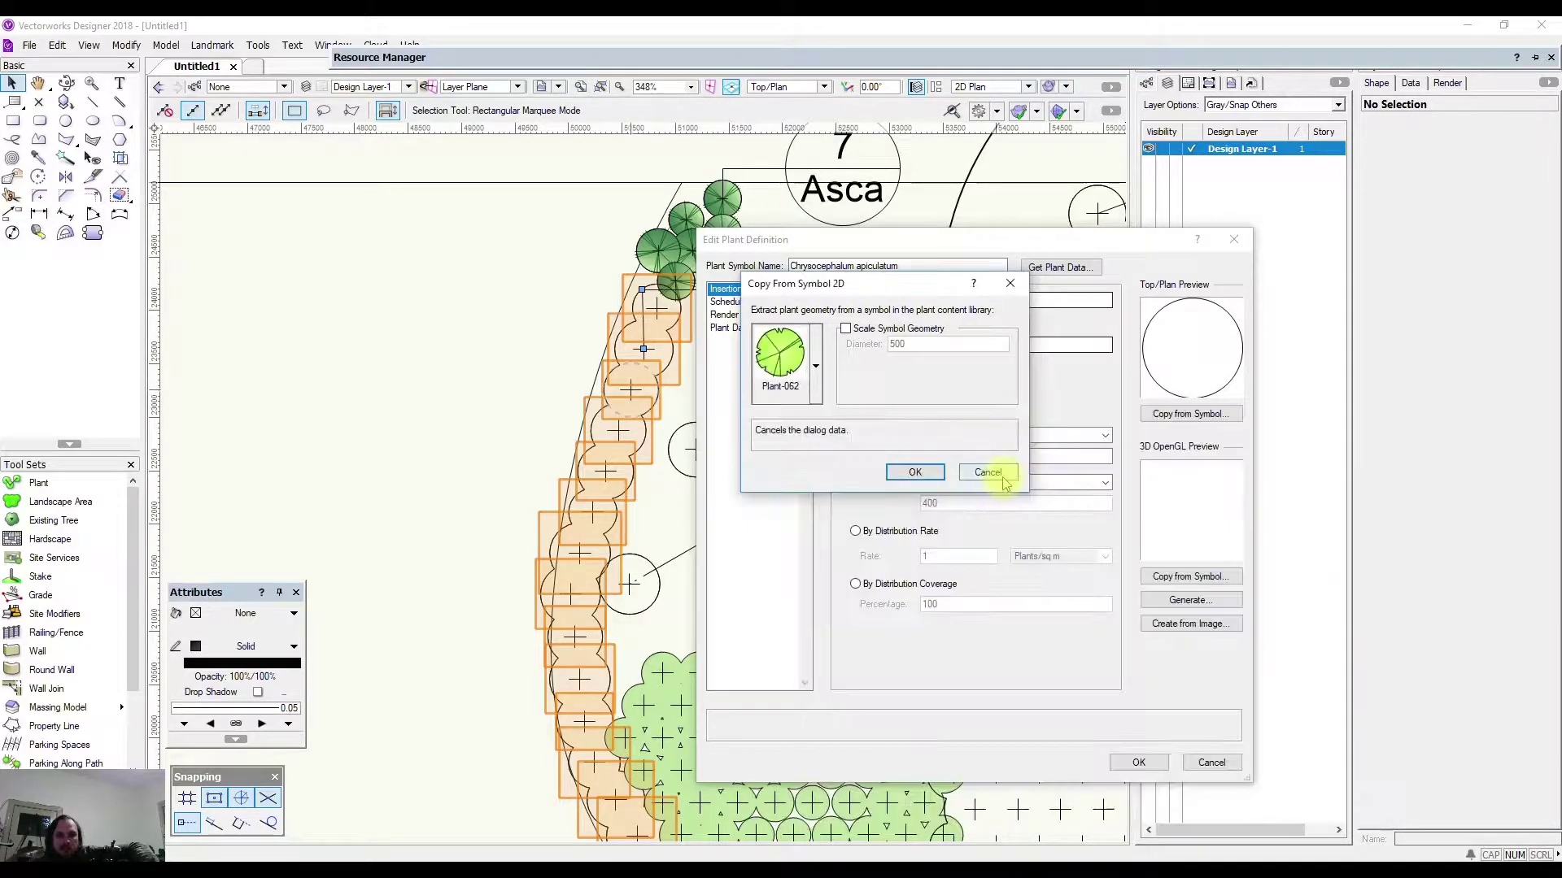
{"action": "left_click", "coordinate": [919, 473]}
{"action": "left_click", "coordinate": [1146, 761]}
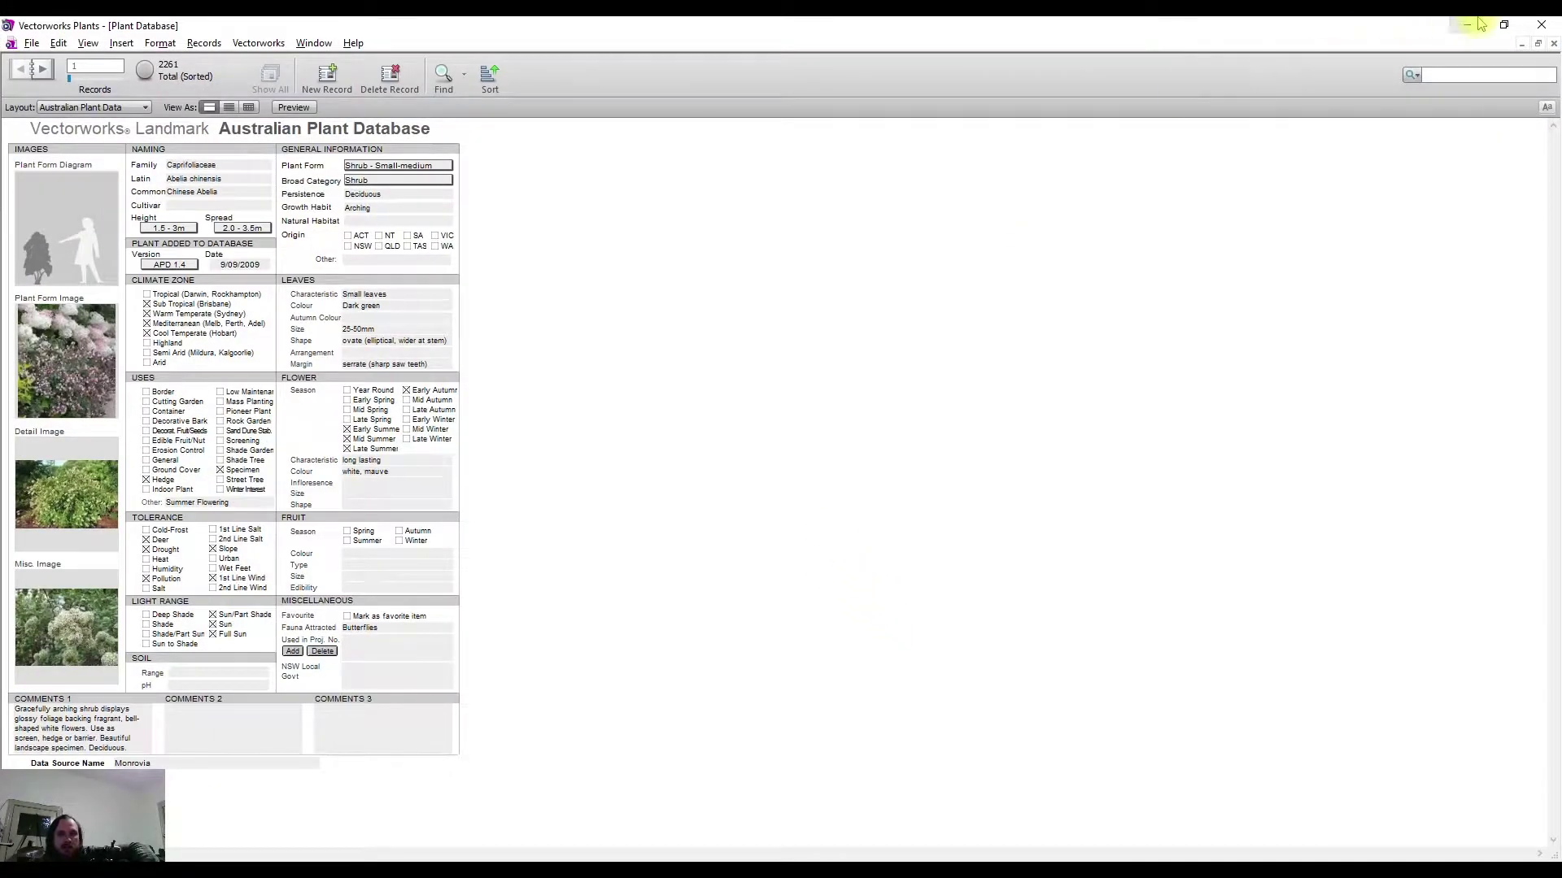
{"action": "left_click", "coordinate": [1472, 29]}
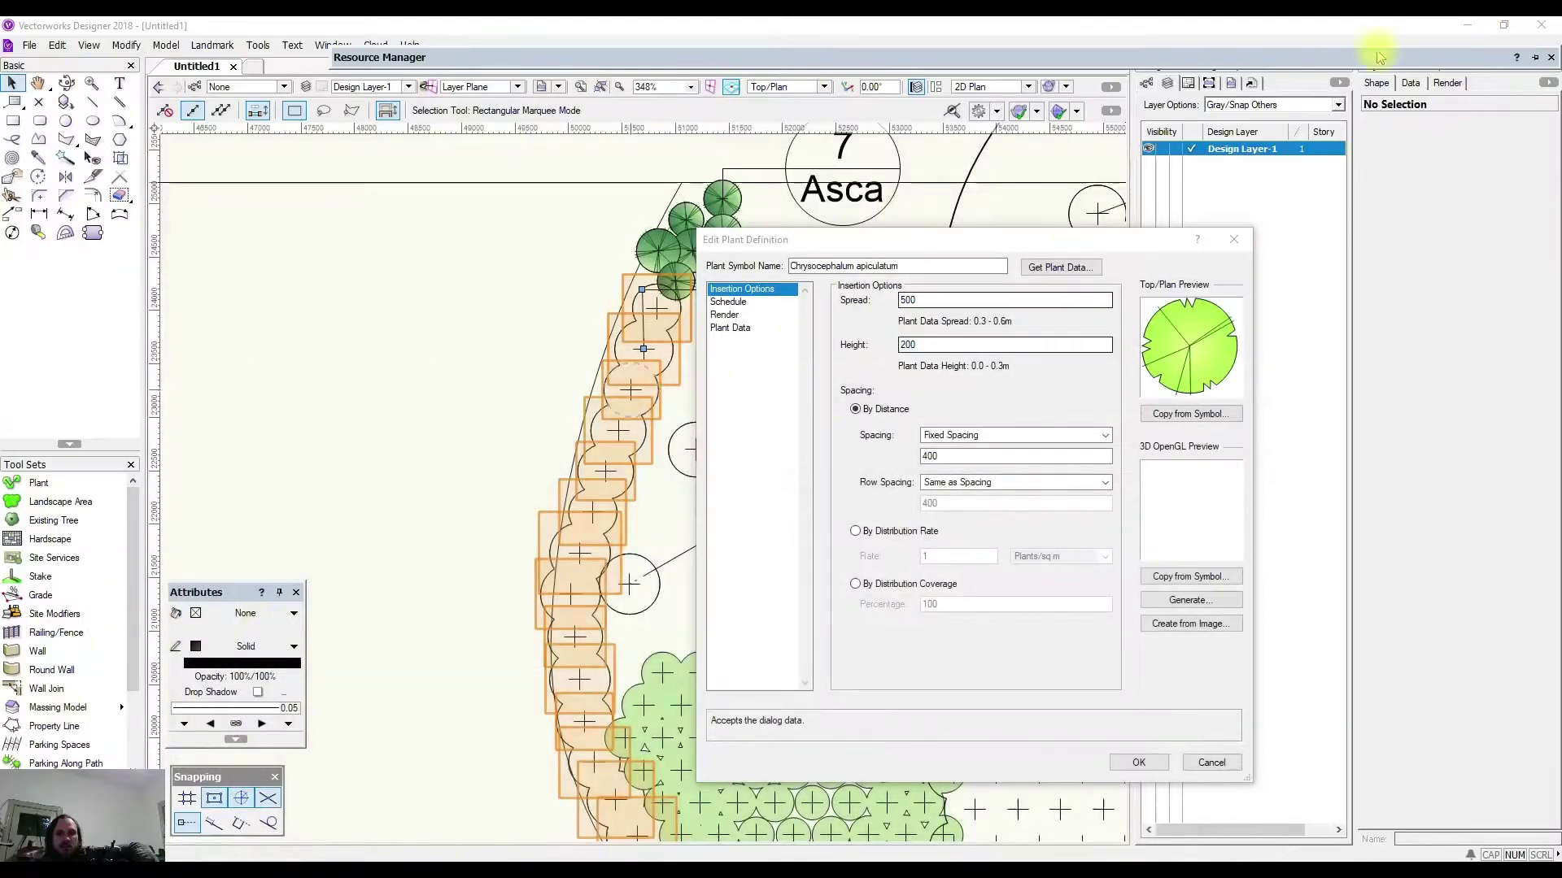
{"action": "left_click", "coordinate": [1137, 763]}
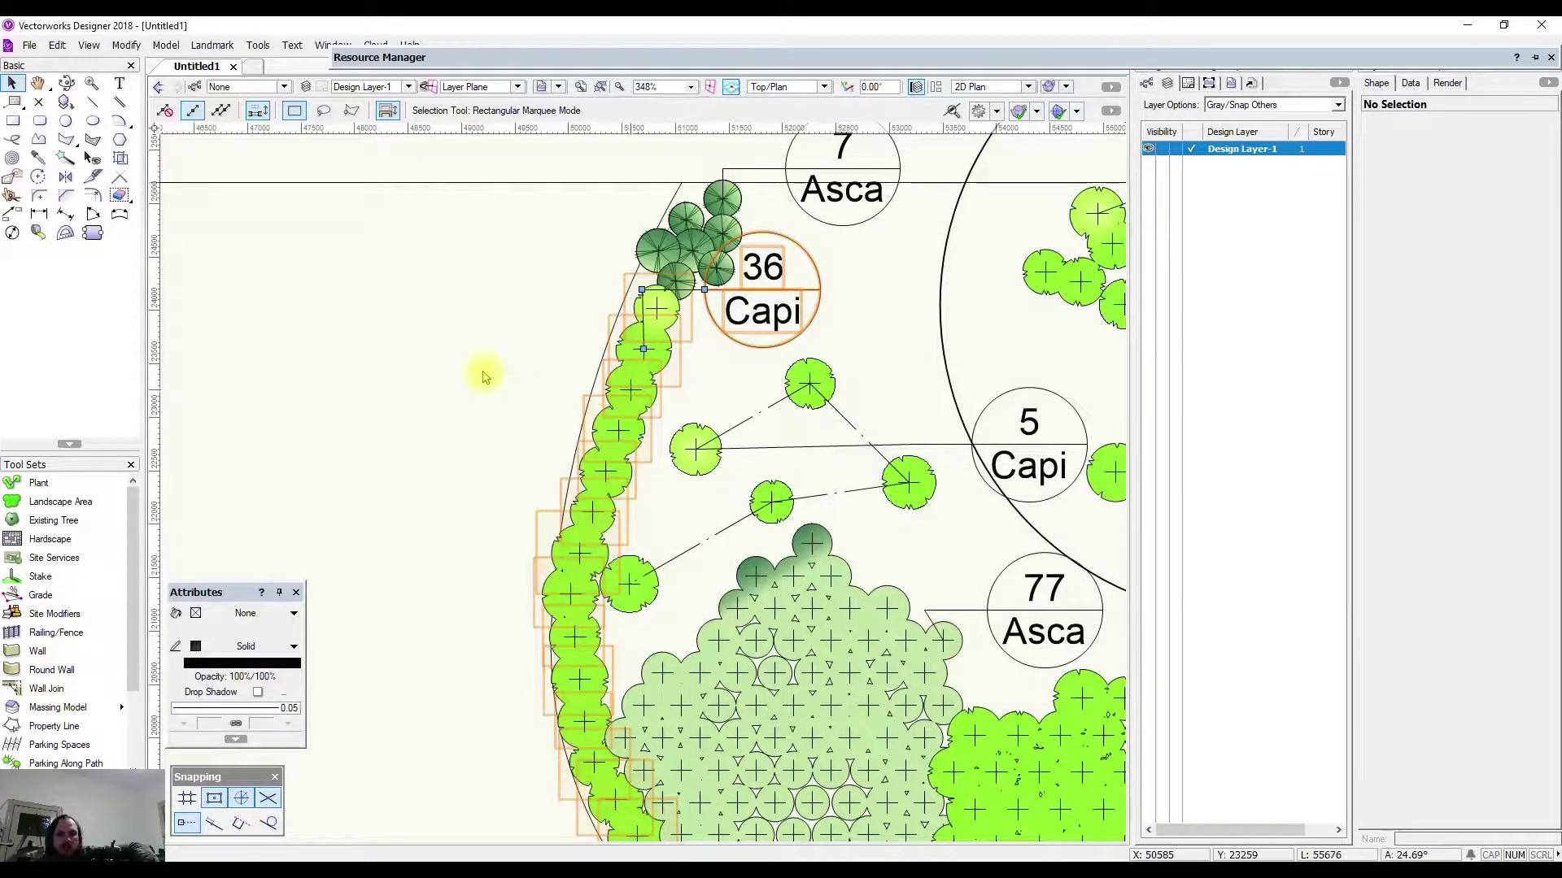
Turn off Mass Plants for the Capi row tagged 36 and deselect it.
{"action": "scroll", "coordinate": [649, 339], "scroll_direction": "up", "scroll_amount": 4}
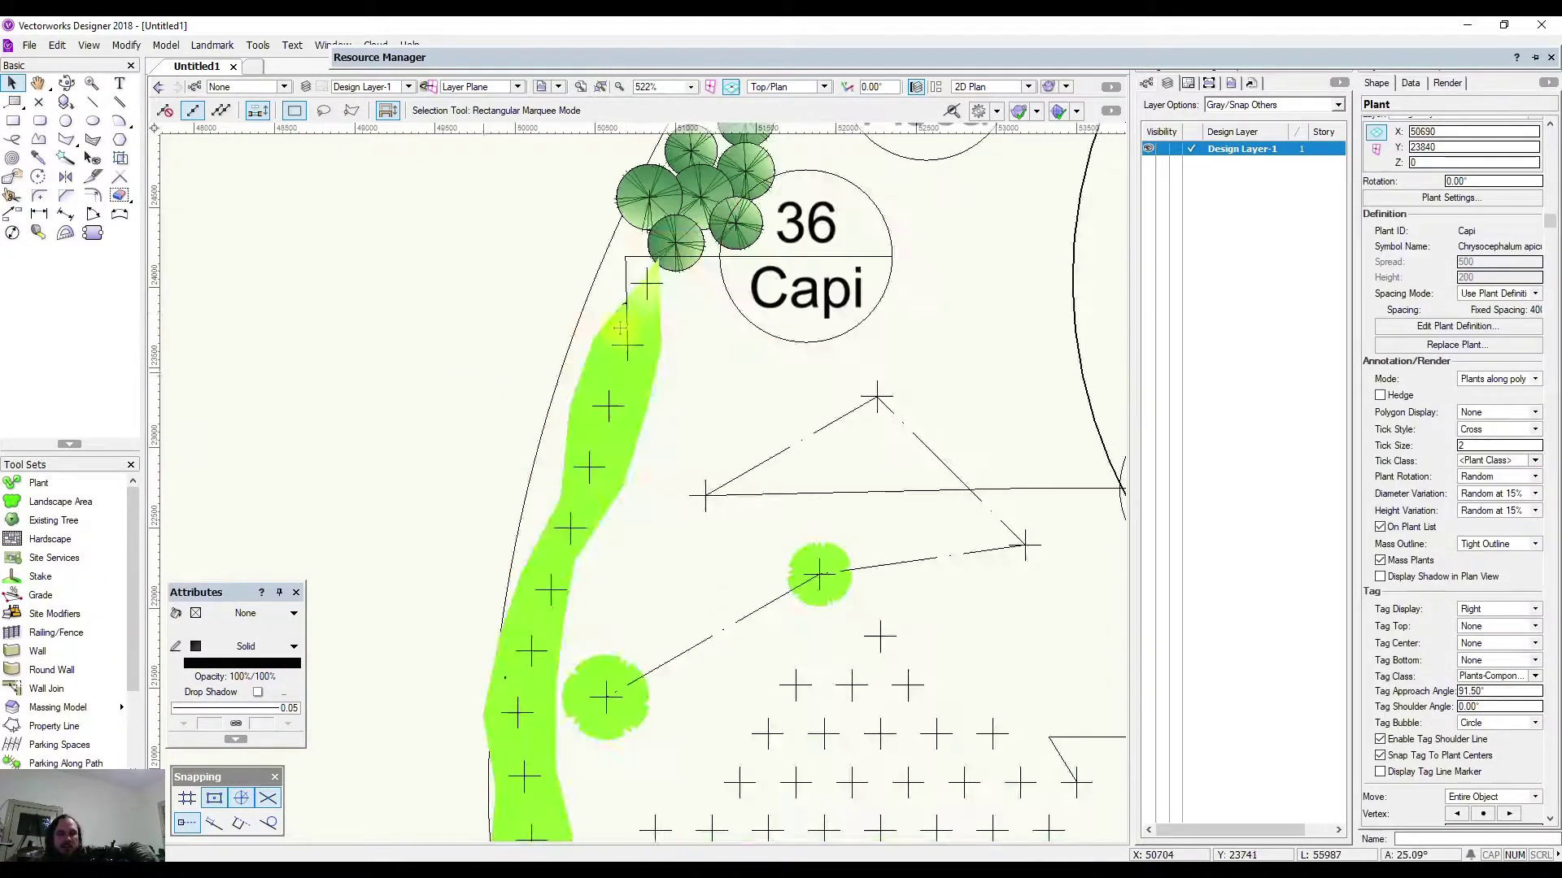
{"action": "left_click", "coordinate": [588, 230]}
{"action": "scroll", "coordinate": [606, 212], "scroll_direction": "up", "scroll_amount": 3}
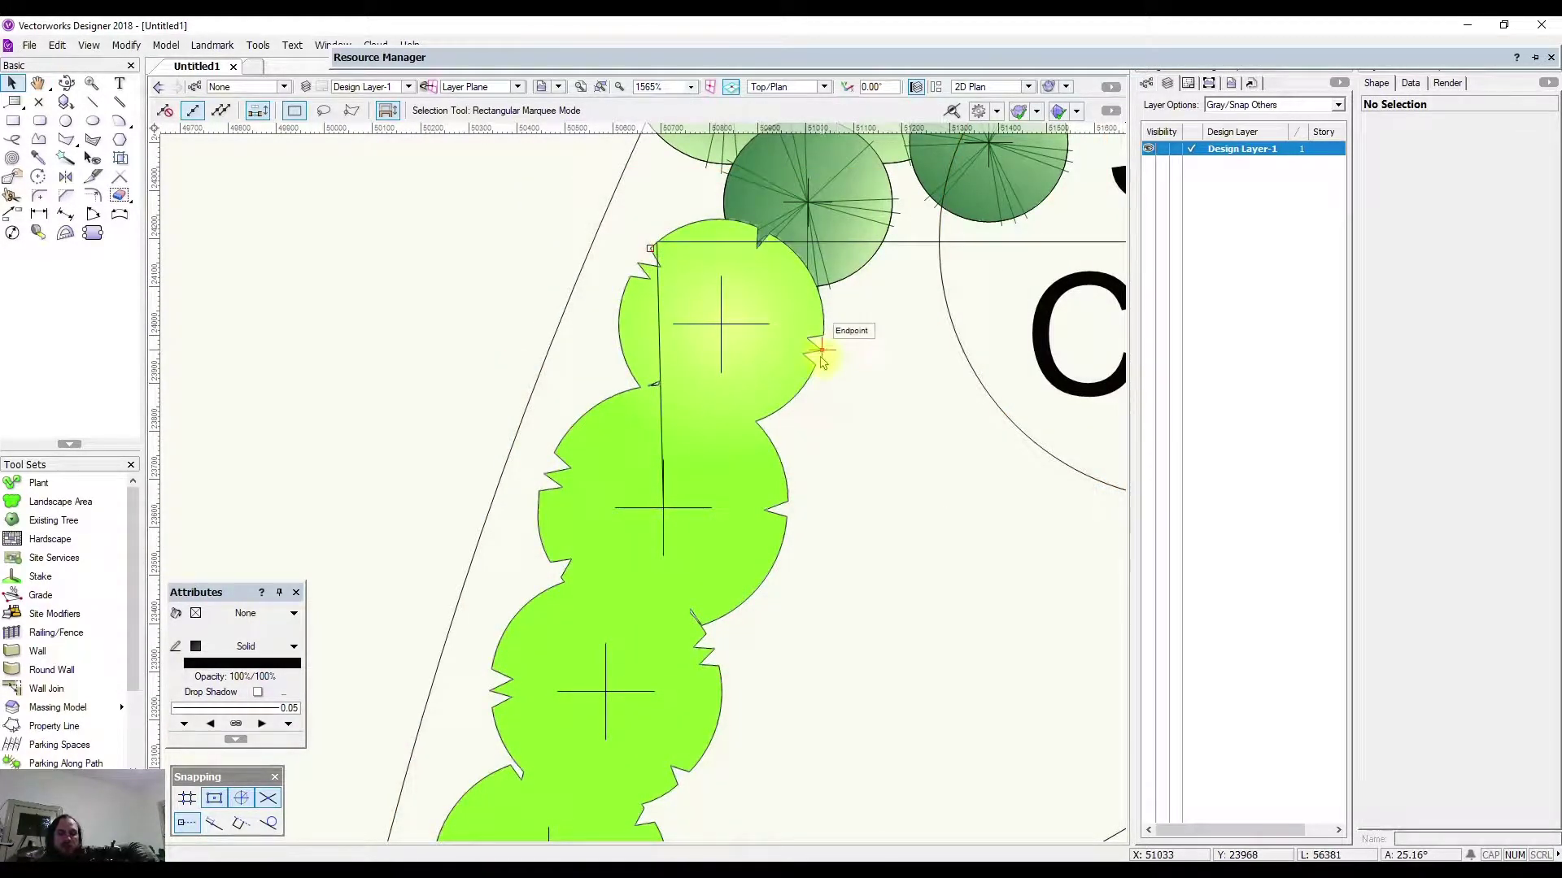
{"action": "scroll", "coordinate": [823, 362], "scroll_direction": "down", "scroll_amount": 3}
{"action": "scroll", "coordinate": [763, 454], "scroll_direction": "up", "scroll_amount": 1}
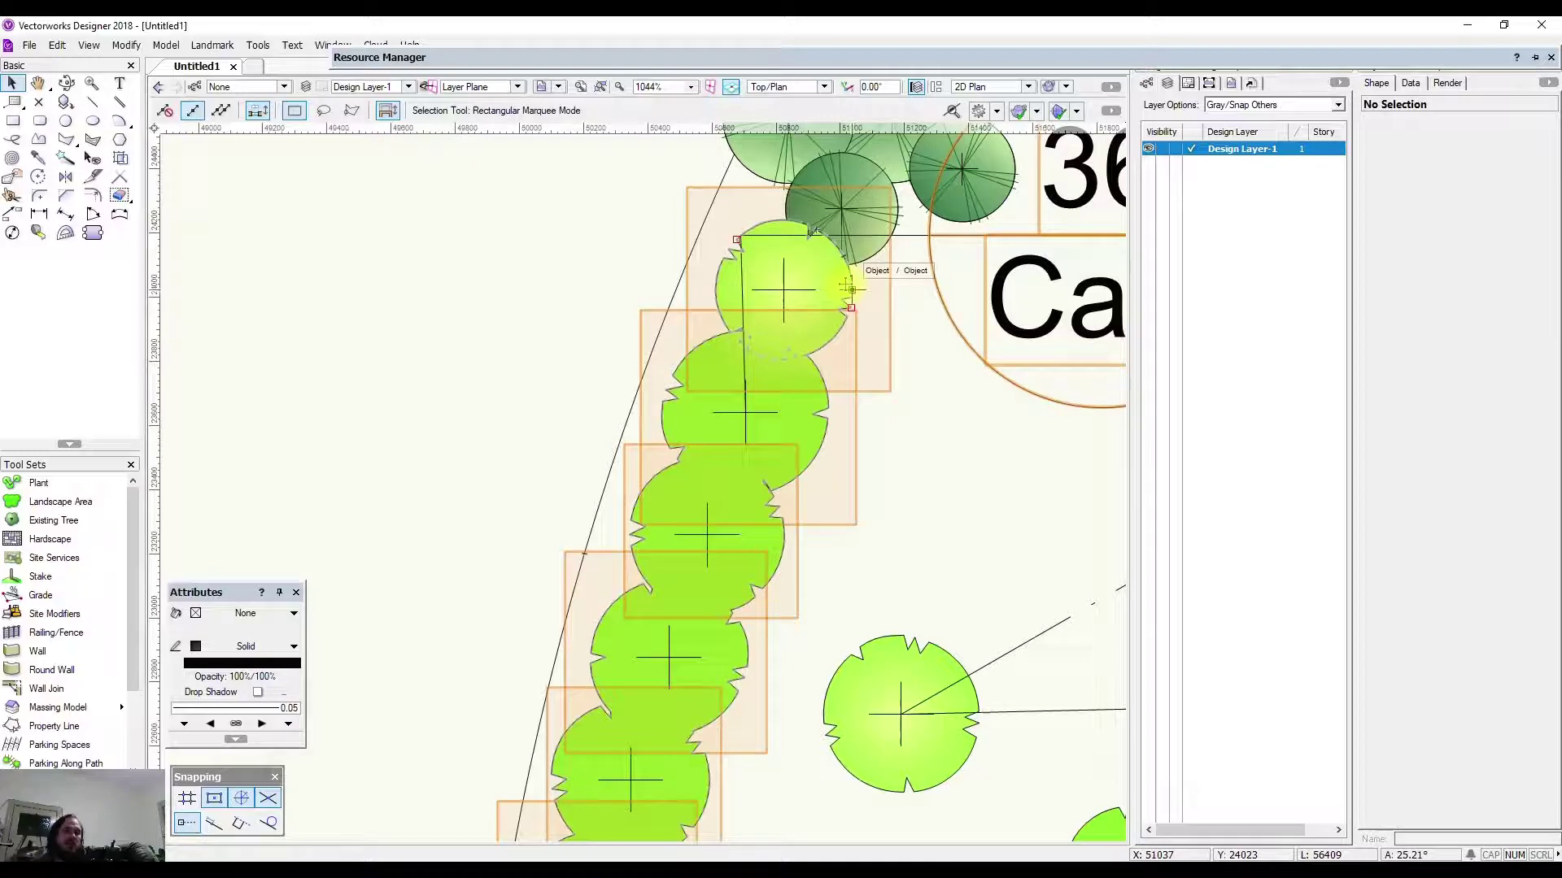
{"action": "left_click", "coordinate": [808, 358]}
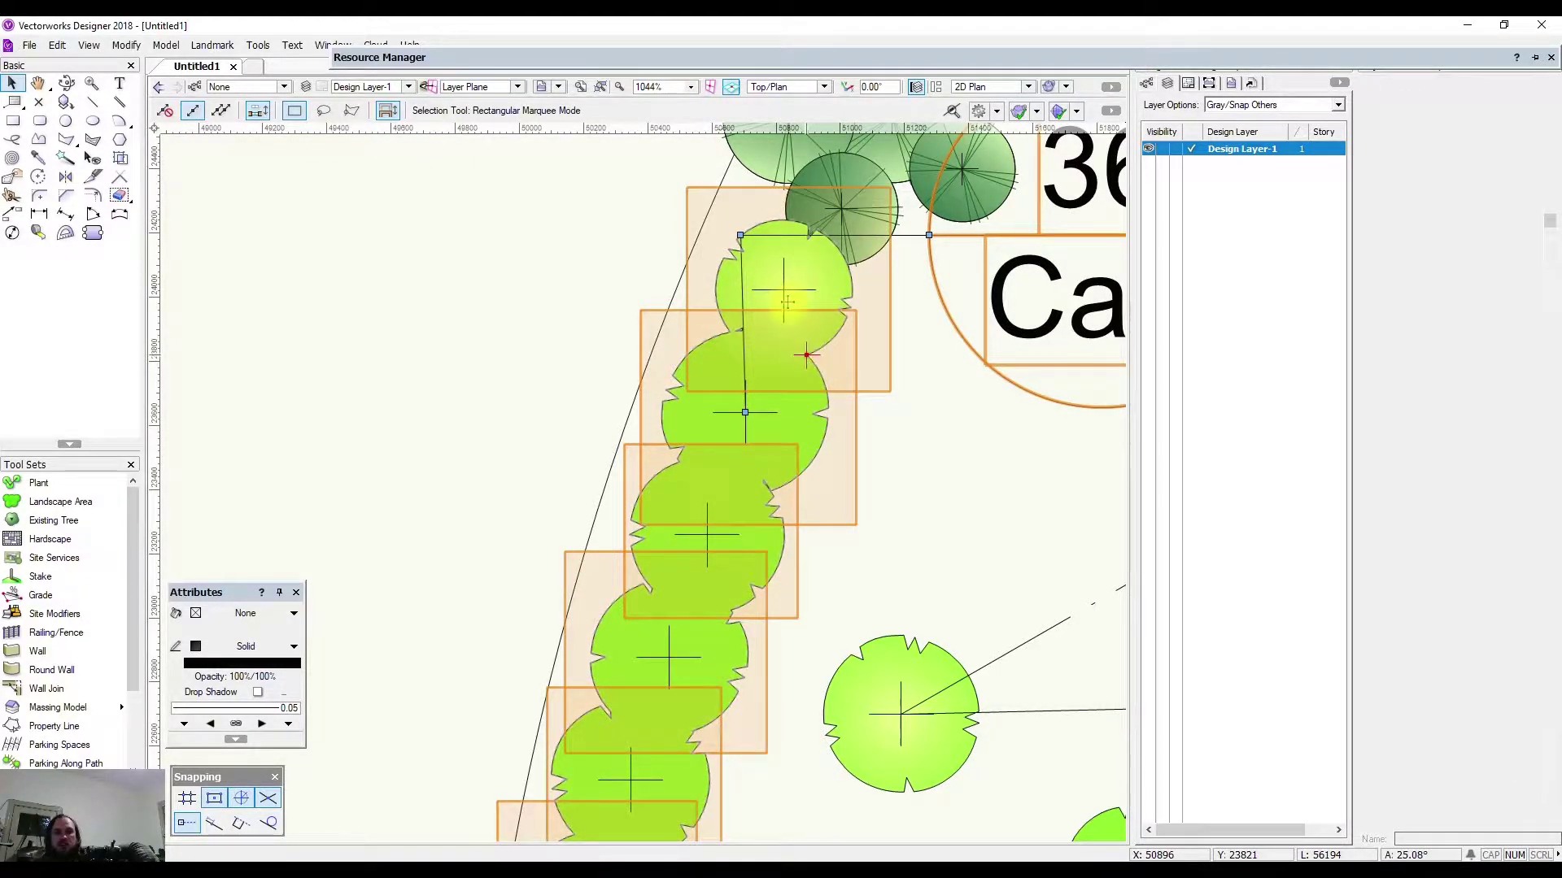
{"action": "key", "text": "ctrl+minus"}
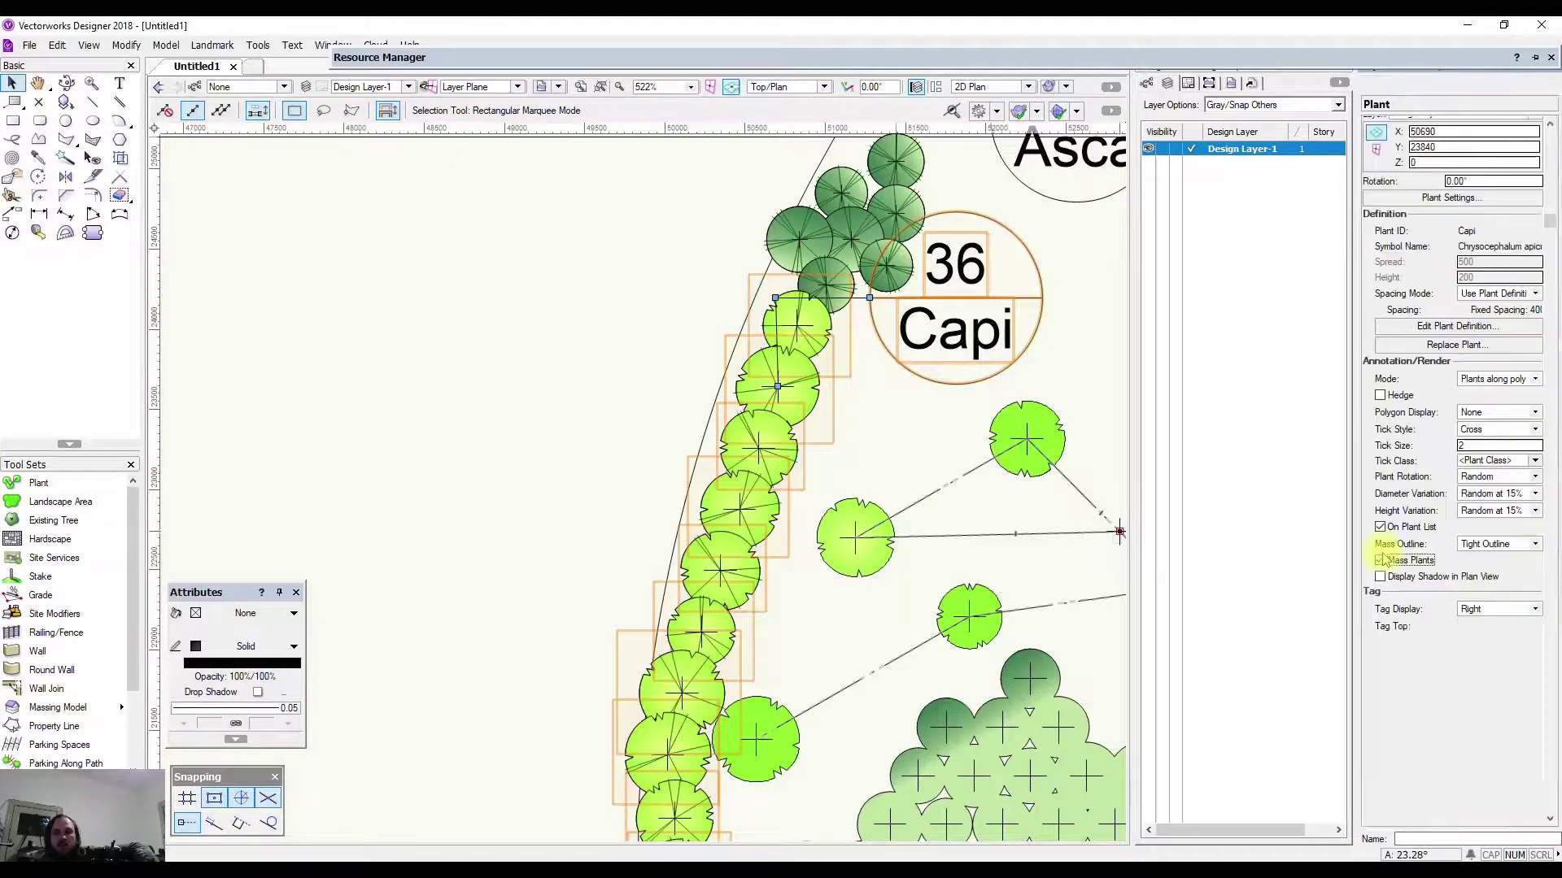
{"action": "left_click", "coordinate": [1381, 561]}
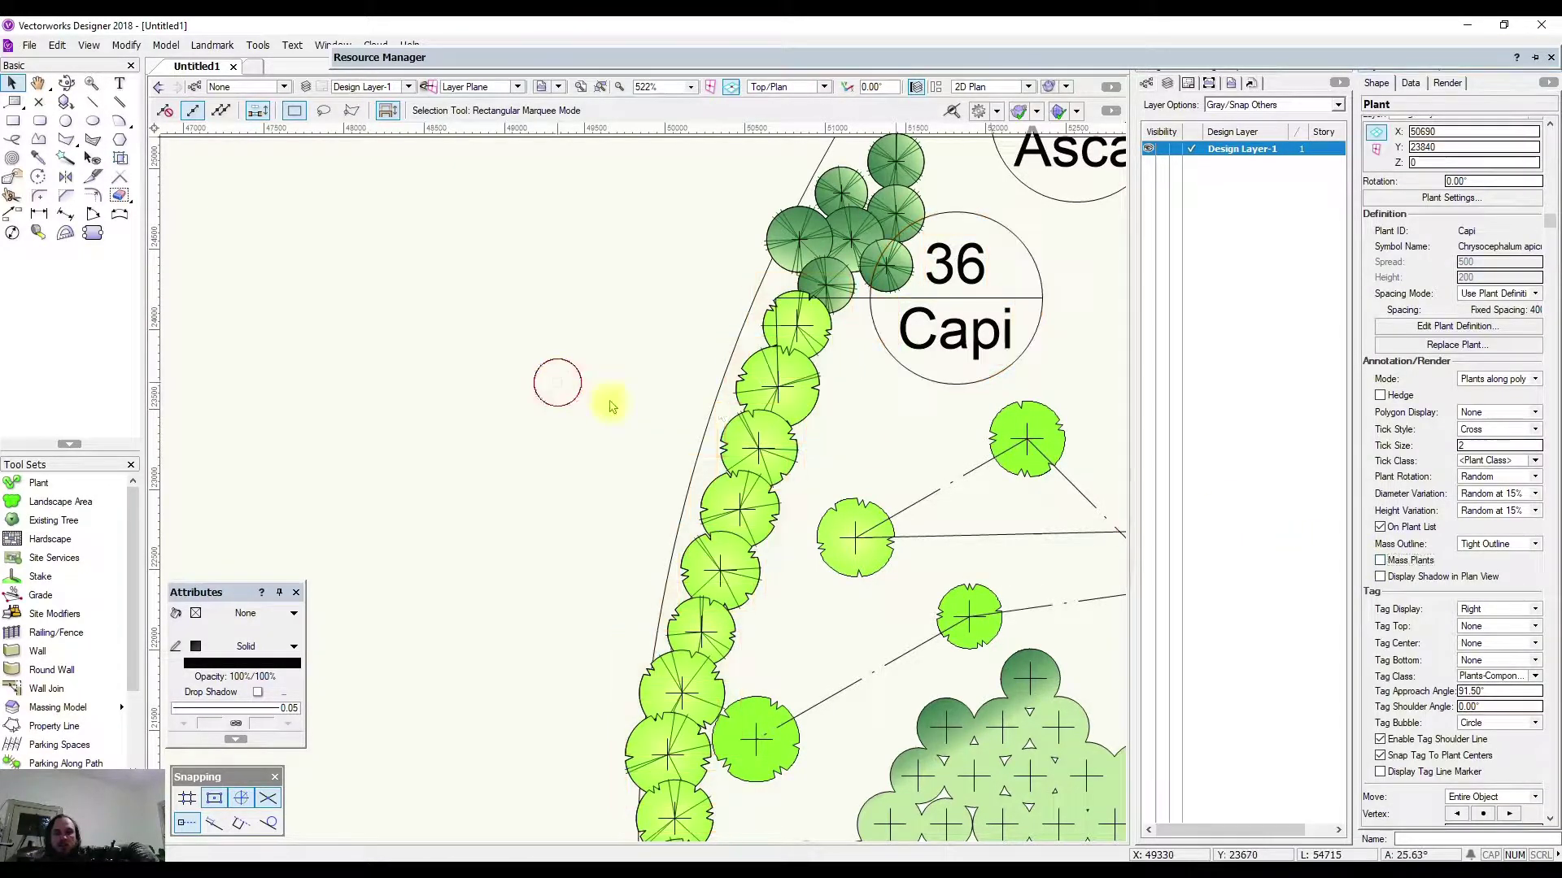
{"action": "left_click", "coordinate": [558, 383]}
Start copying the Top/Plan graphics for the Lagerstroemia indica 'Natchez' definition from a symbol and open the symbol library.
{"action": "scroll", "coordinate": [813, 407], "scroll_direction": "down", "scroll_amount": 2}
{"action": "middle_click_drag", "start_coordinate": [815, 571], "coordinate": [576, 372]}
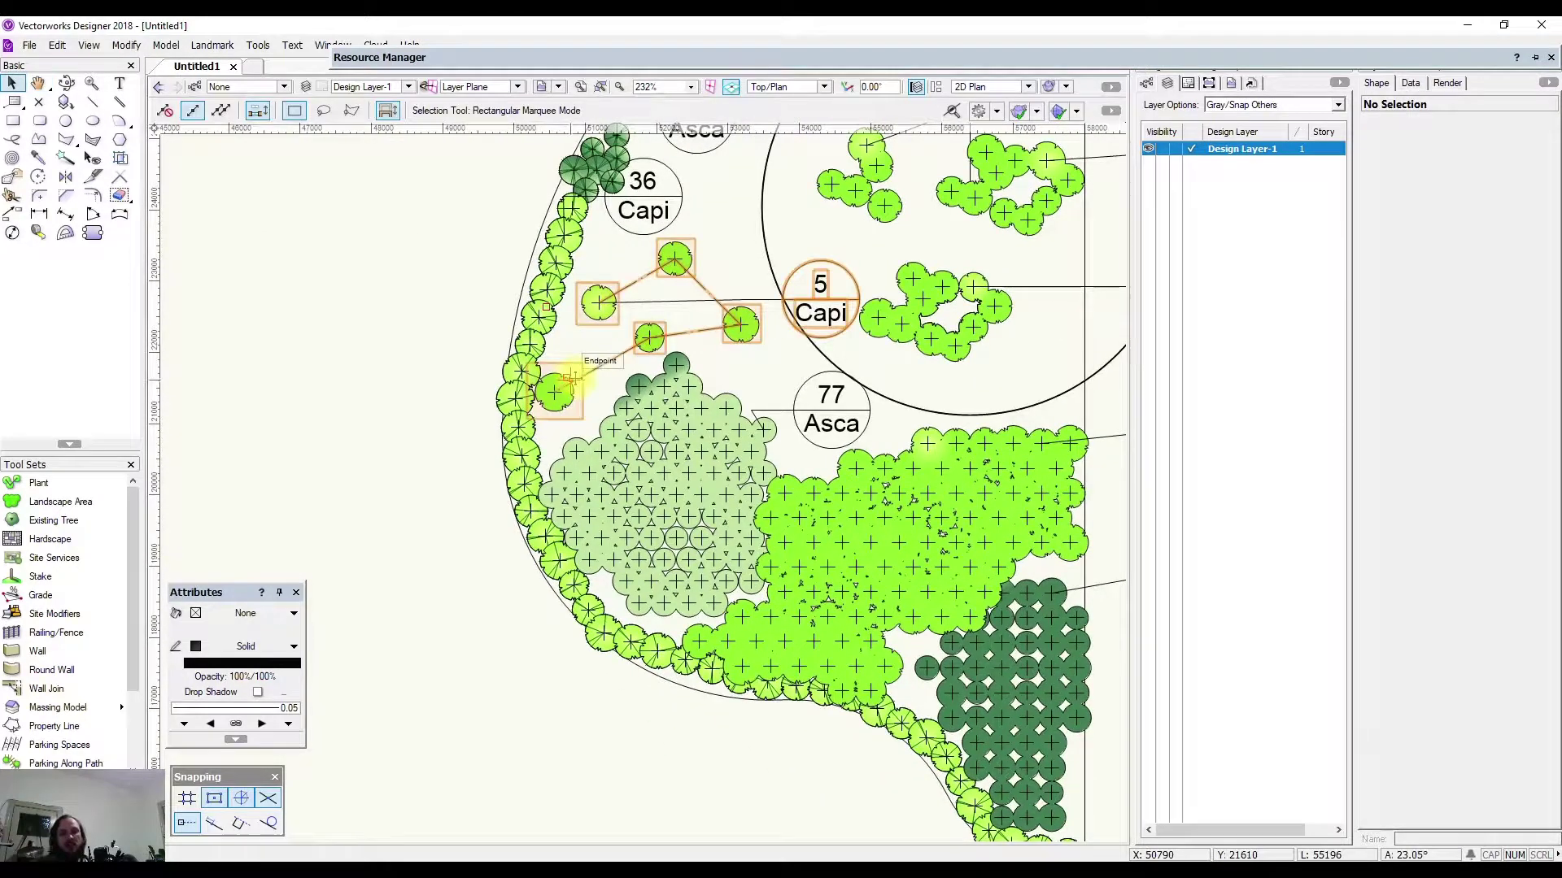
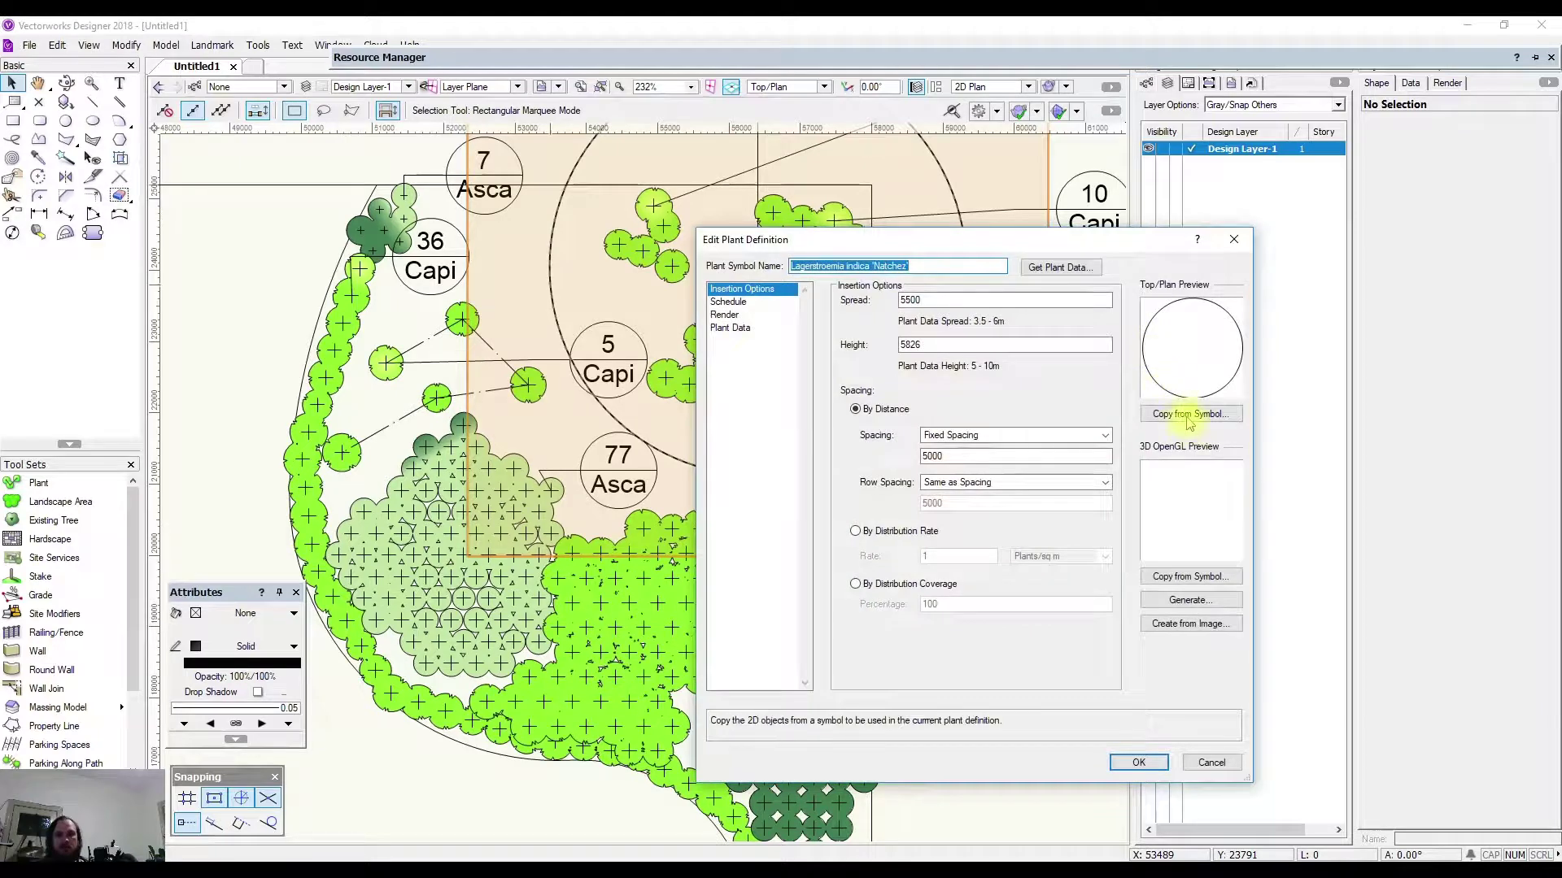
{"action": "left_click", "coordinate": [1204, 413]}
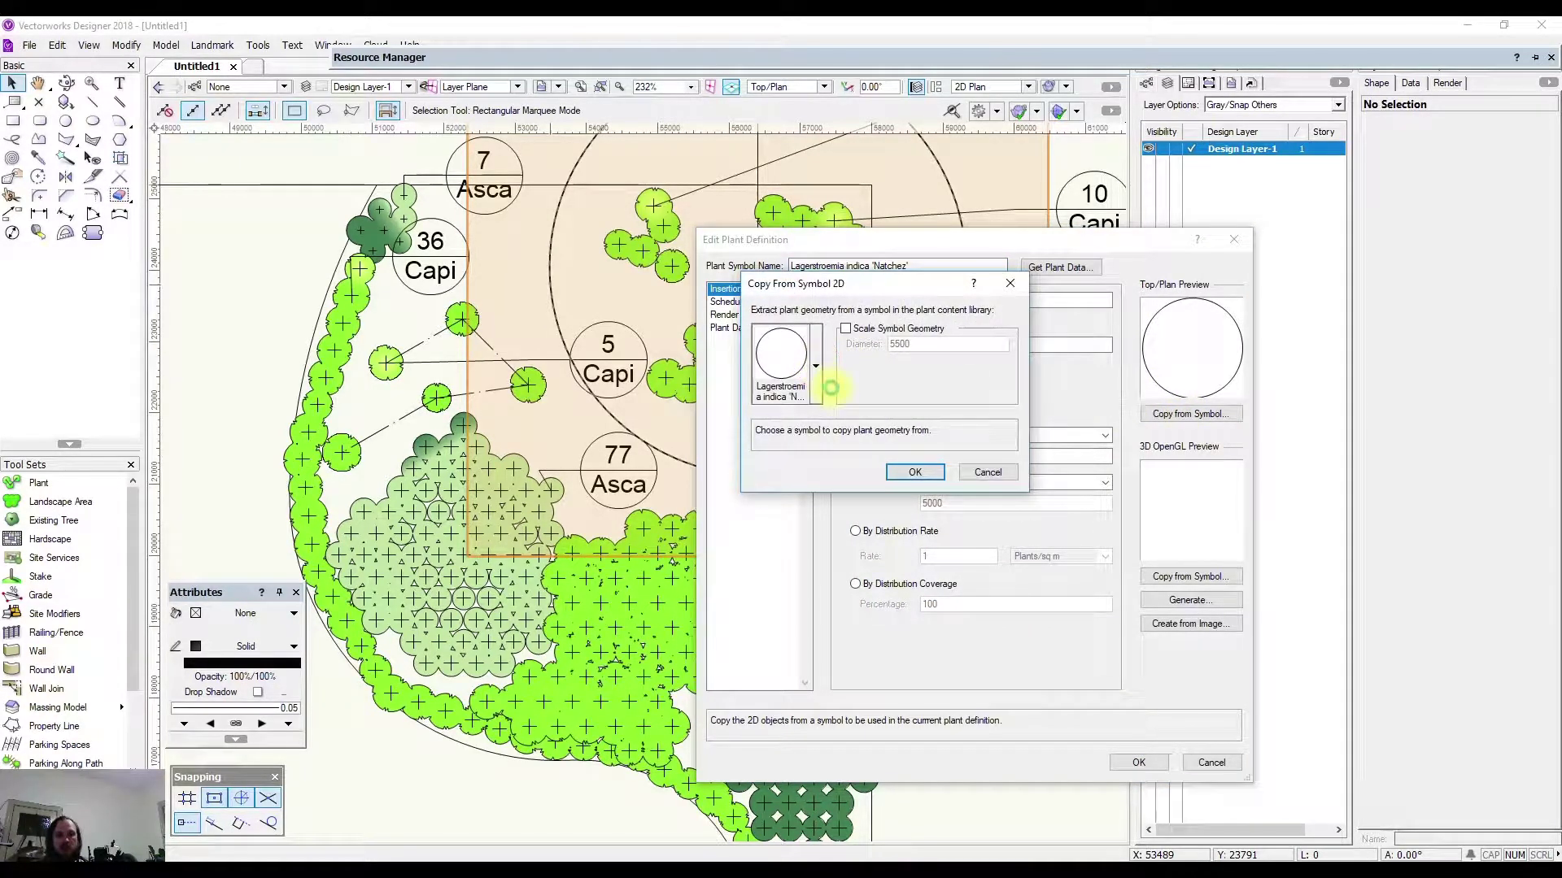
{"action": "left_click", "coordinate": [817, 383]}
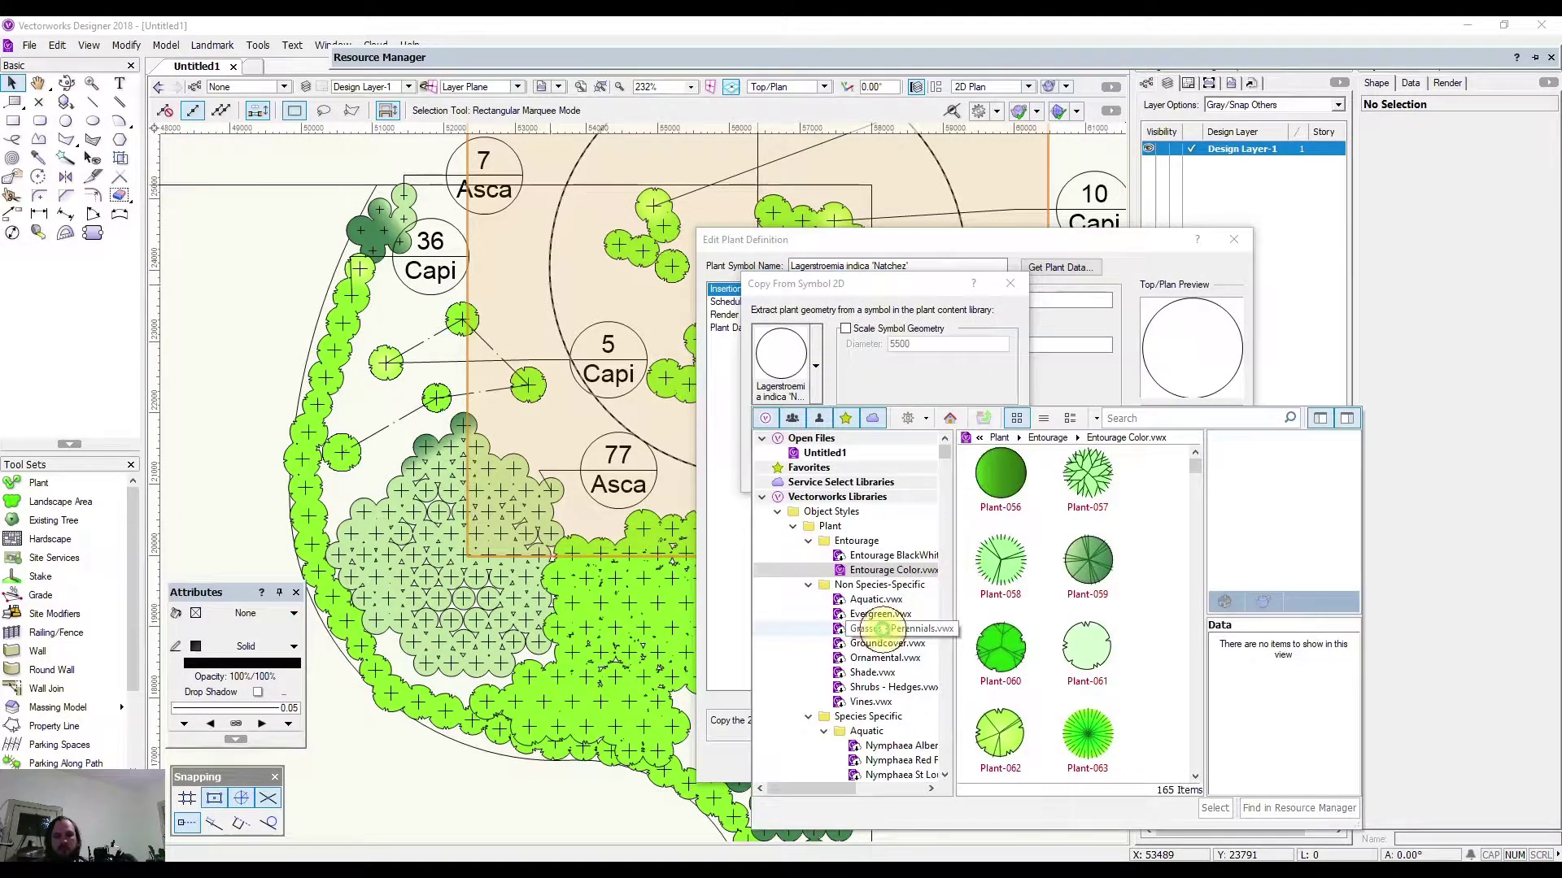
Browse the plant libraries from Evergreen.vwx to the Acer palmatum.vwx file in the species-specific Tree Deciduous folder.
{"action": "left_click", "coordinate": [881, 616]}
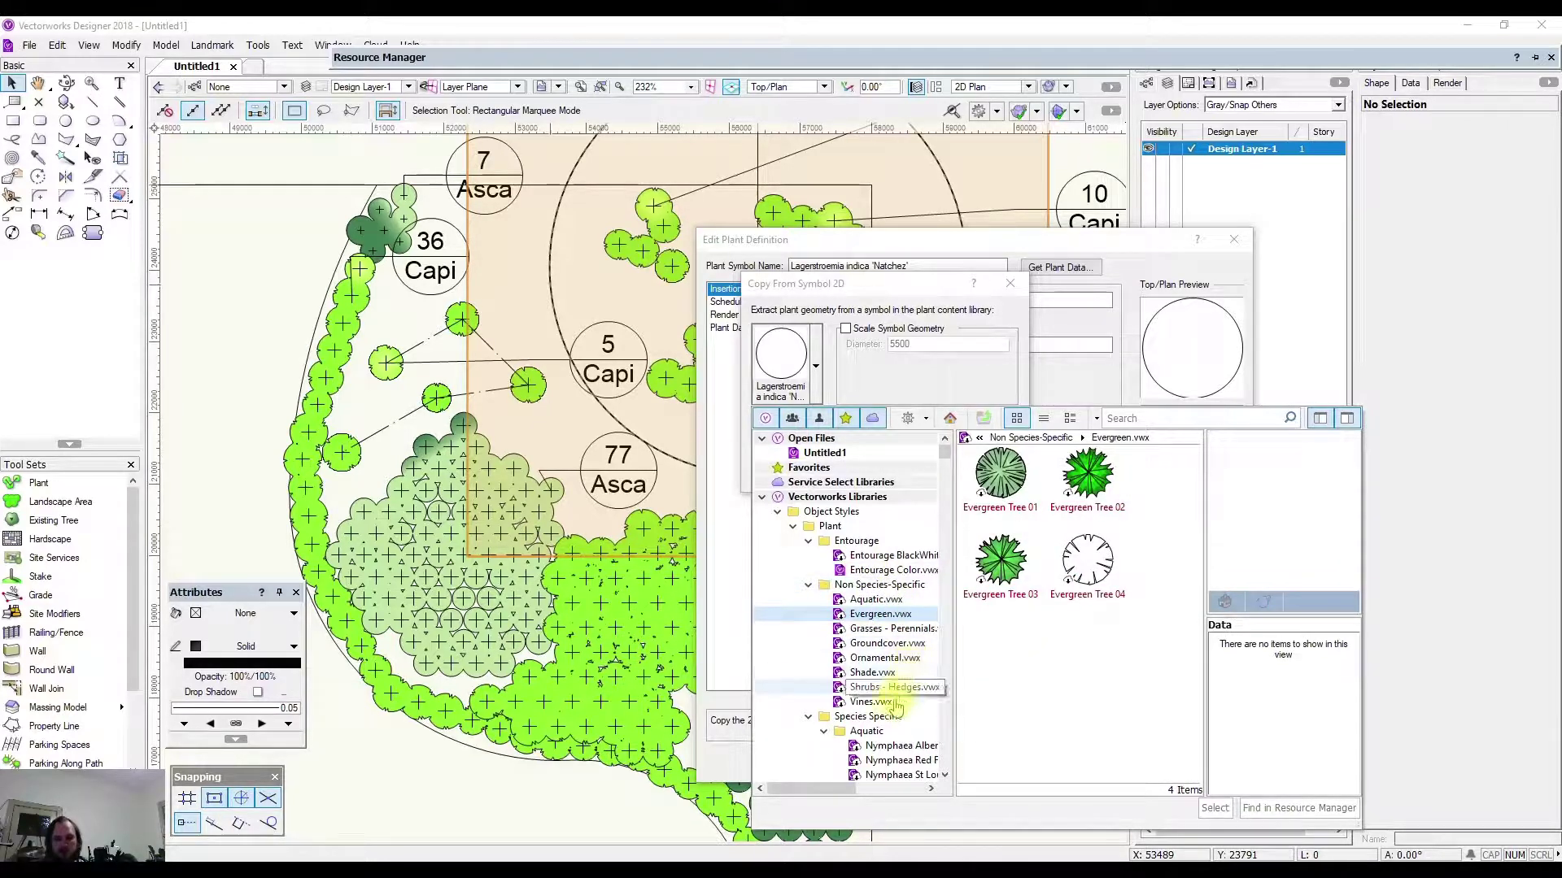
{"action": "scroll", "coordinate": [892, 712], "scroll_direction": "down", "scroll_amount": 7}
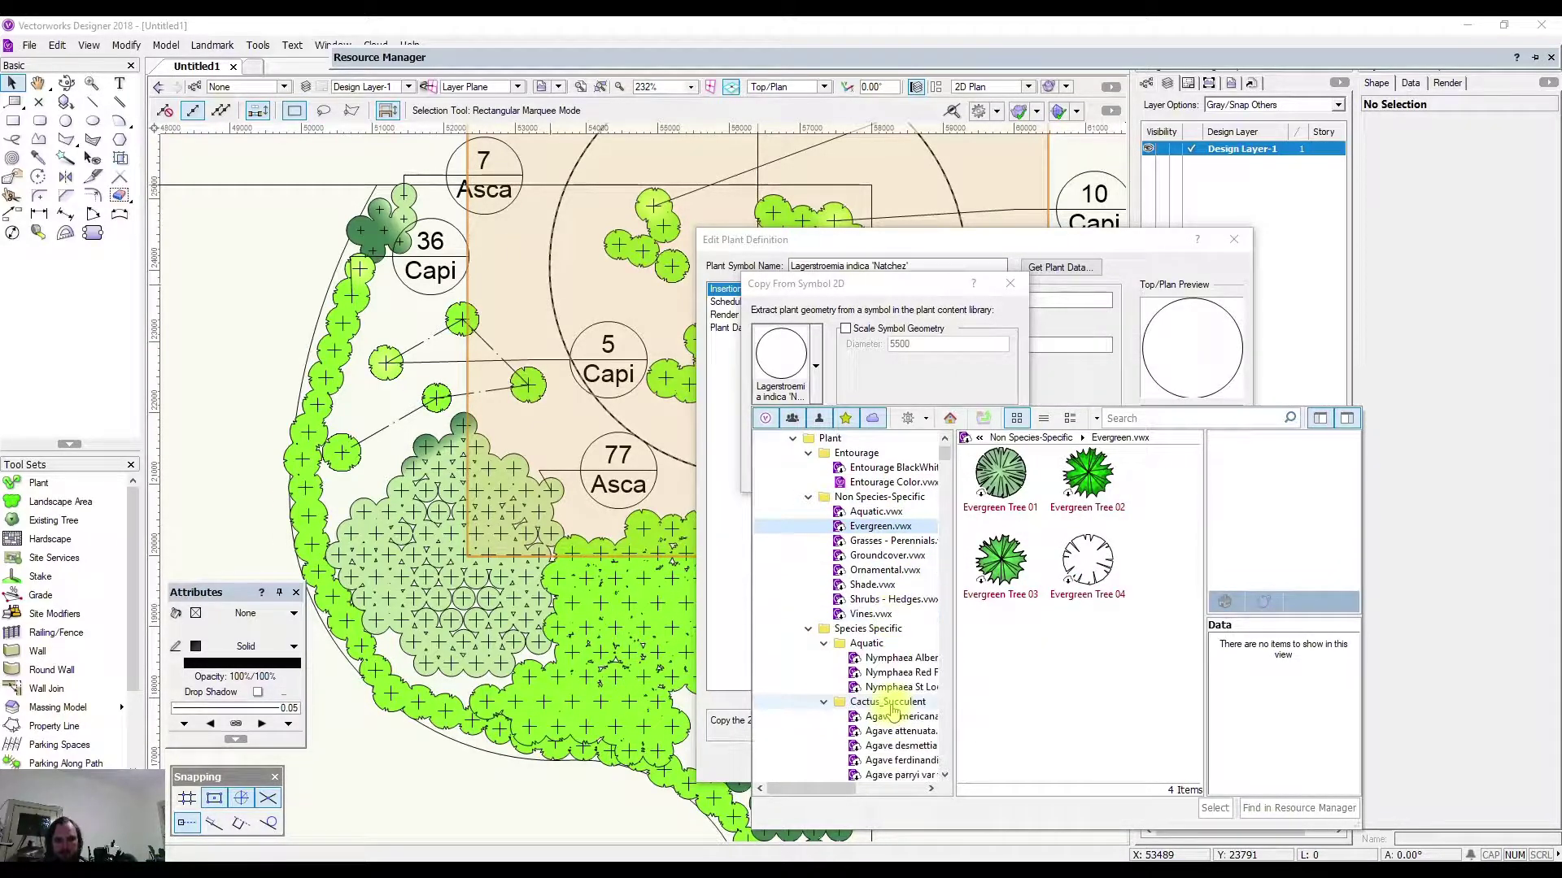
{"action": "scroll", "coordinate": [881, 672], "scroll_direction": "down", "scroll_amount": 5}
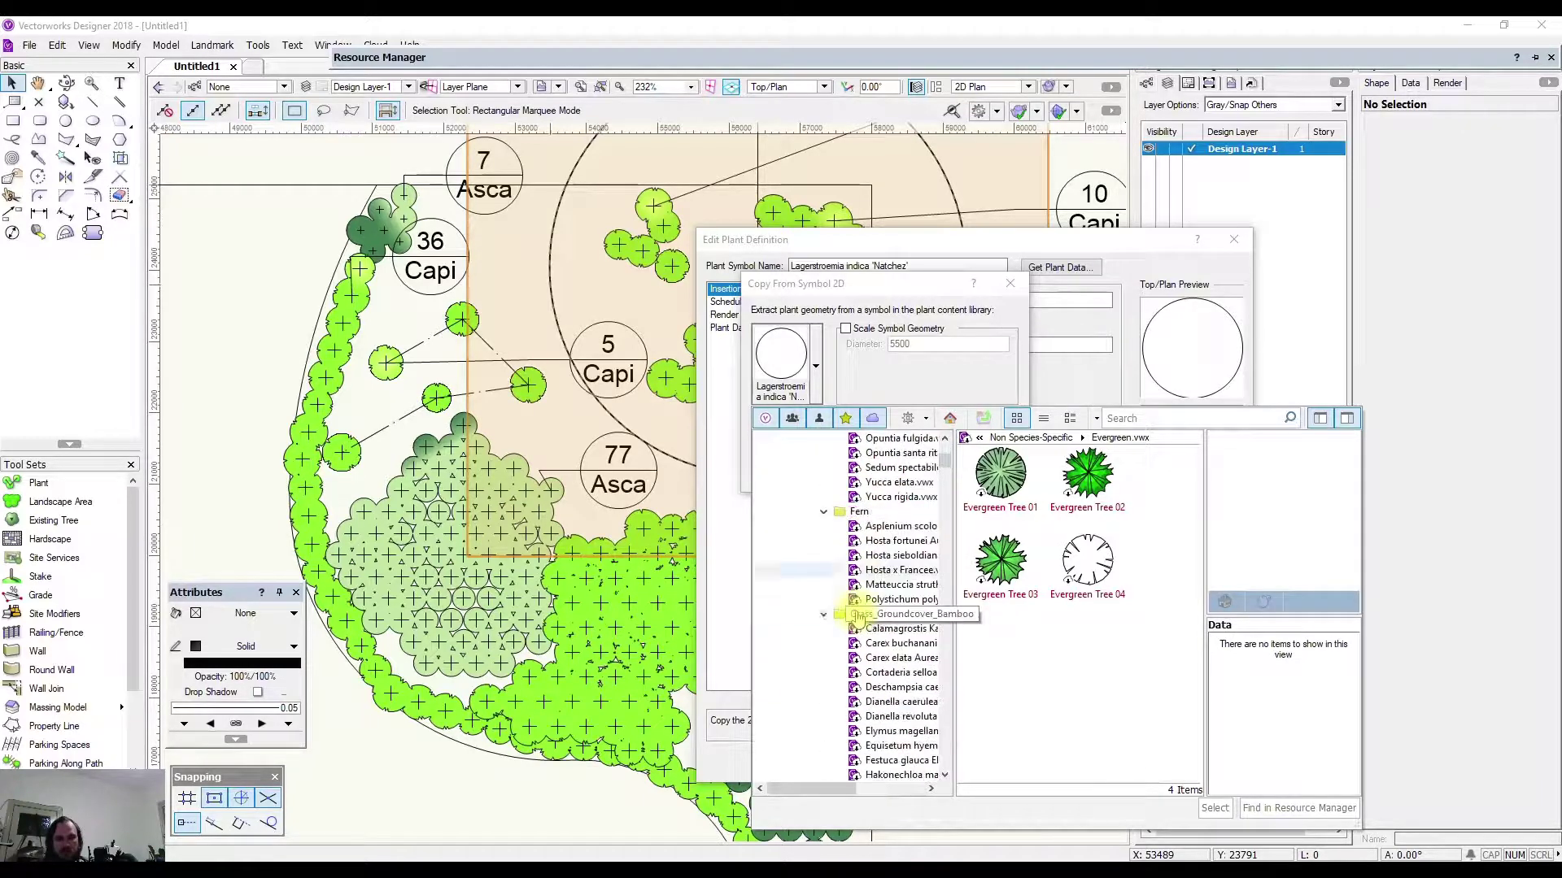
{"action": "scroll", "coordinate": [858, 618], "scroll_direction": "down", "scroll_amount": 5}
{"action": "scroll", "coordinate": [863, 616], "scroll_direction": "down", "scroll_amount": 12}
{"action": "scroll", "coordinate": [869, 618], "scroll_direction": "down", "scroll_amount": 7}
{"action": "scroll", "coordinate": [877, 618], "scroll_direction": "down", "scroll_amount": 11}
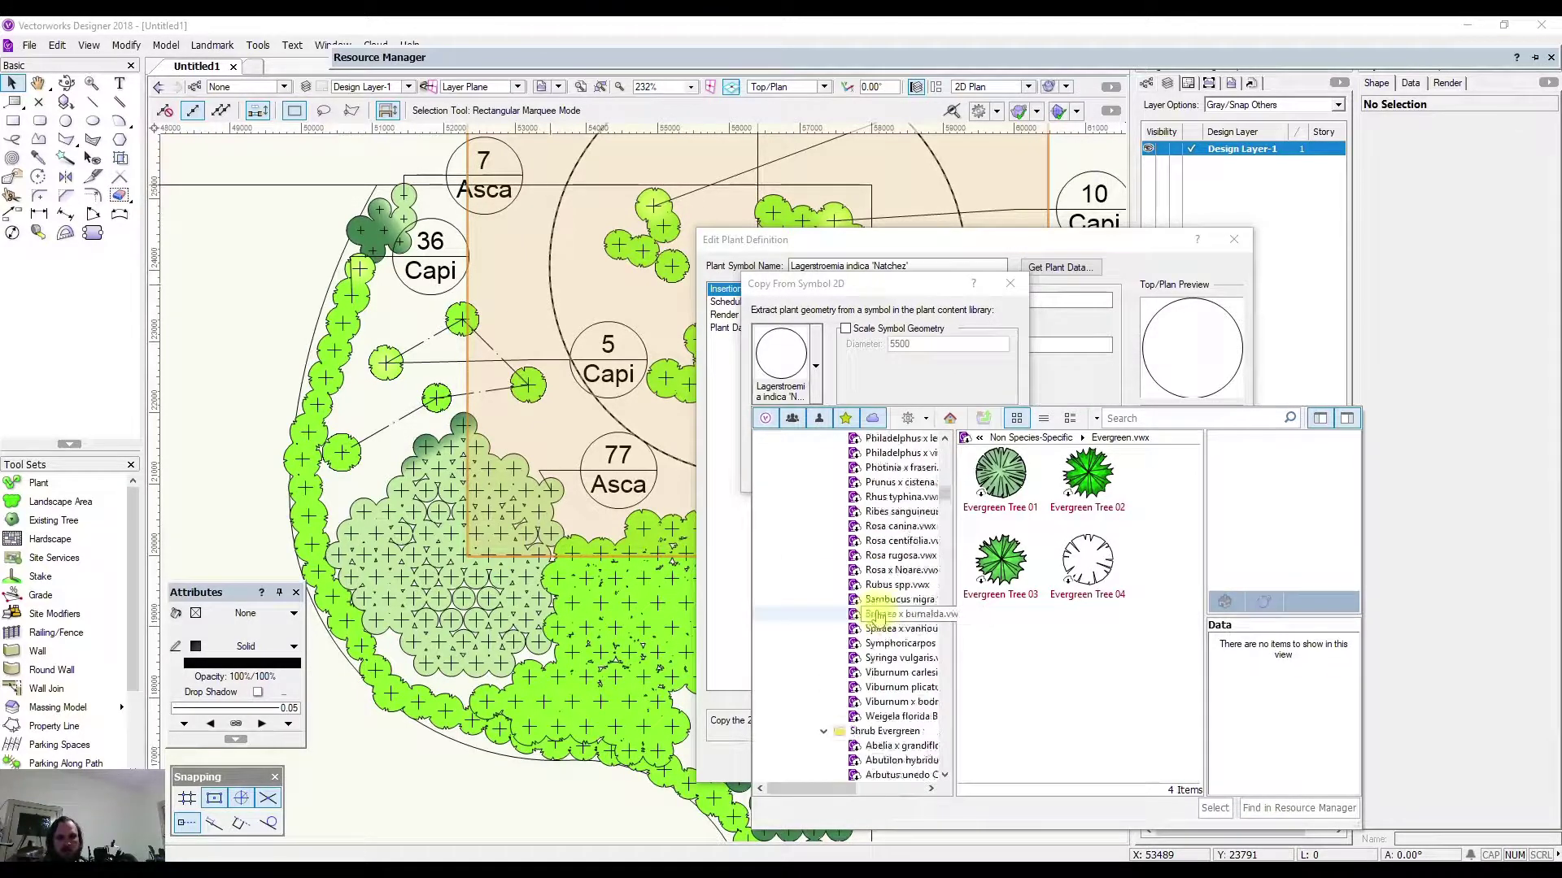
{"action": "scroll", "coordinate": [901, 651], "scroll_direction": "down", "scroll_amount": 8}
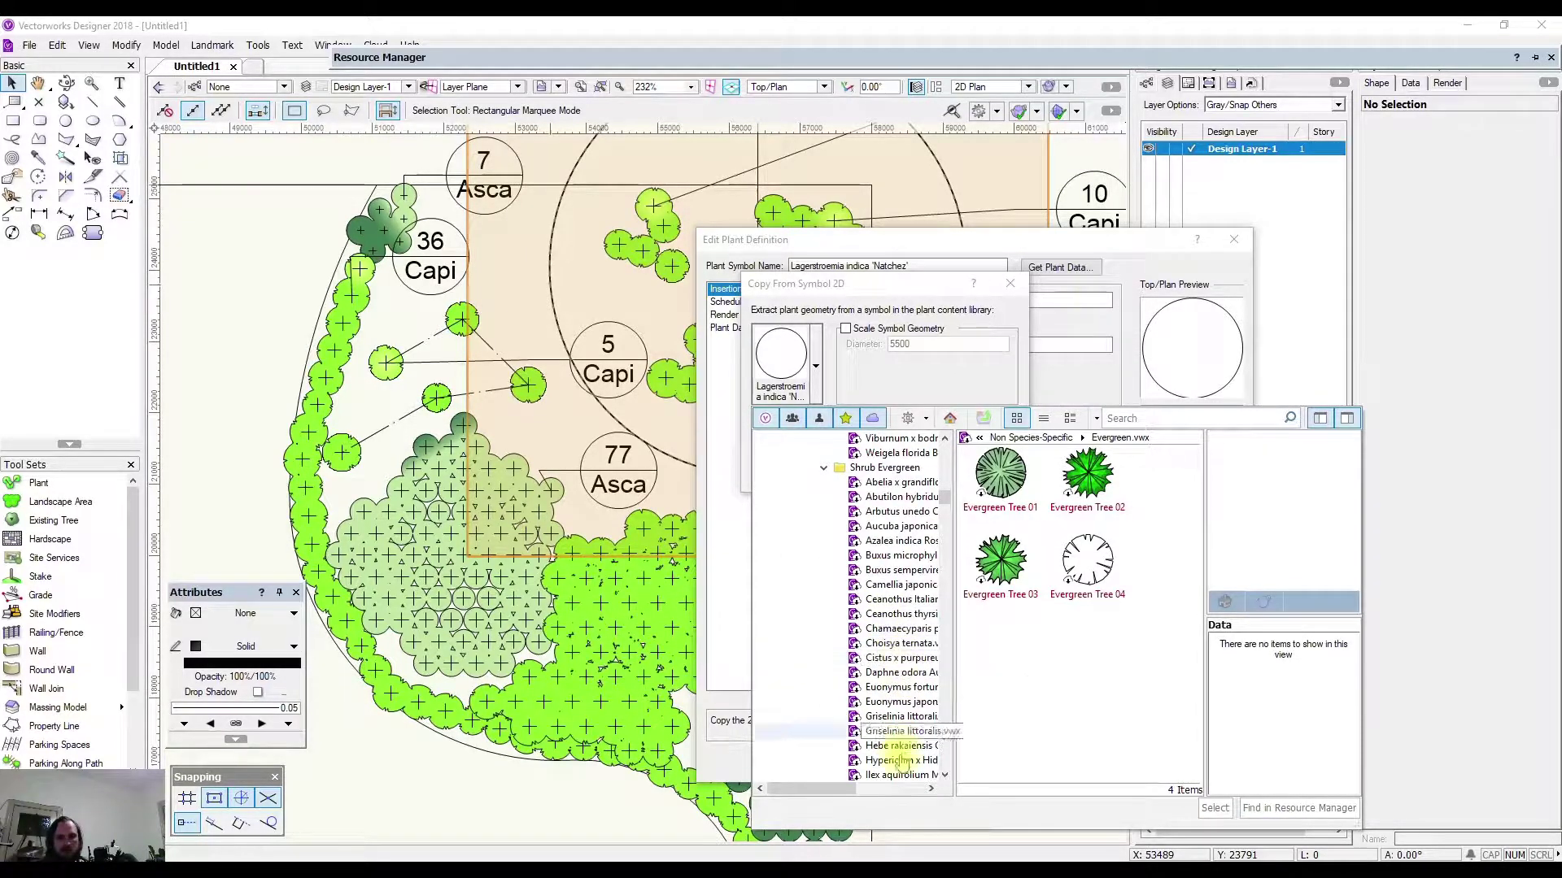
{"action": "scroll", "coordinate": [879, 651], "scroll_direction": "down", "scroll_amount": 5}
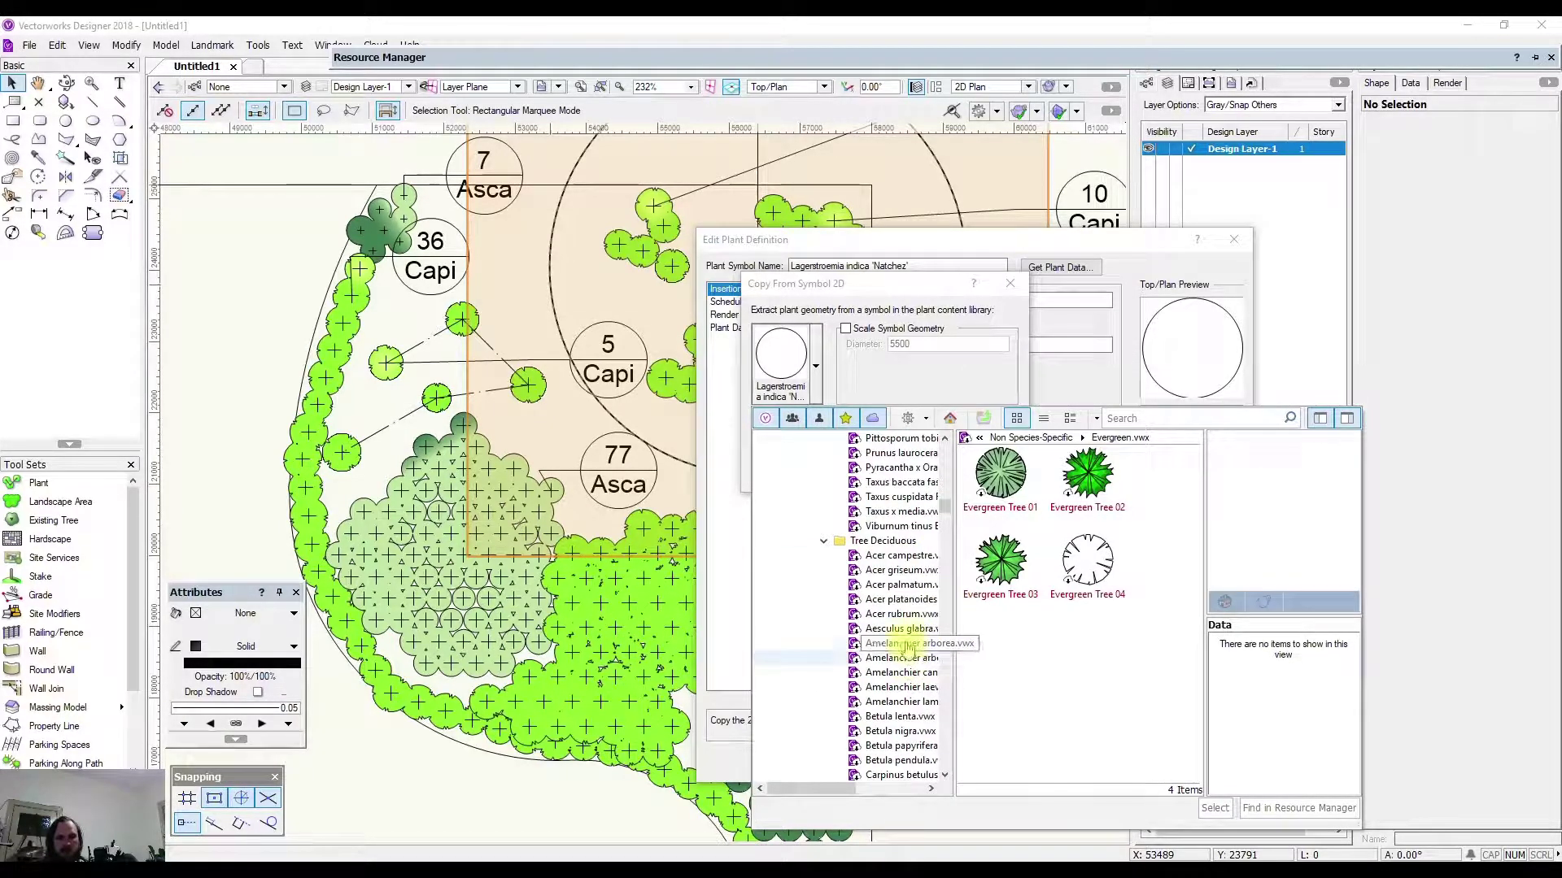
{"action": "left_click", "coordinate": [904, 586]}
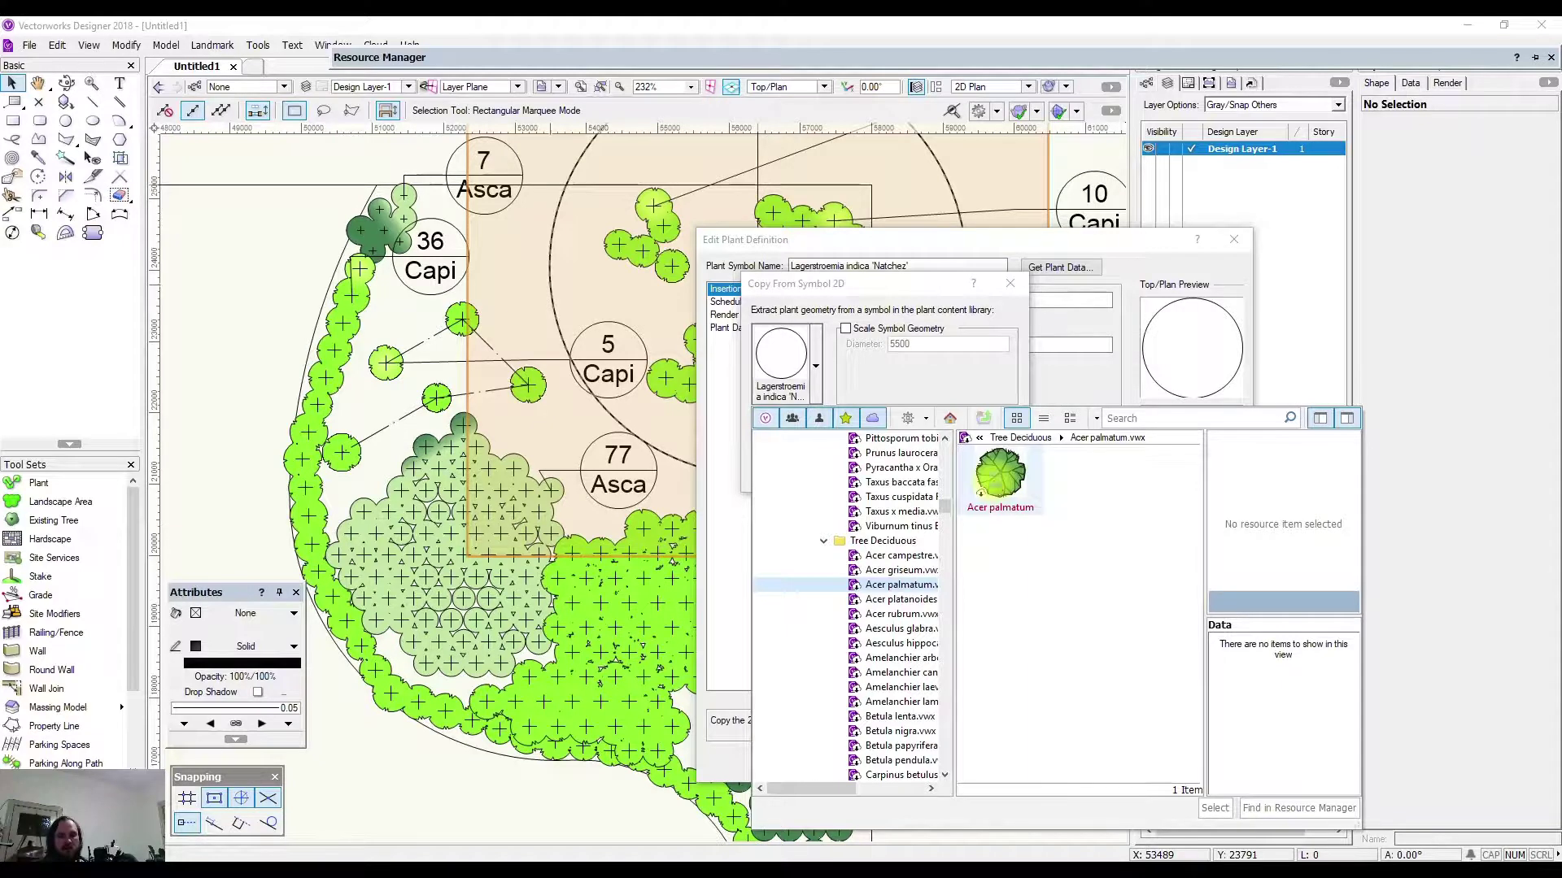
Use Acer palmatum as the tree's 2D symbol and apply the changed plant definition.
{"action": "double_click", "coordinate": [982, 488]}
{"action": "left_click", "coordinate": [895, 475]}
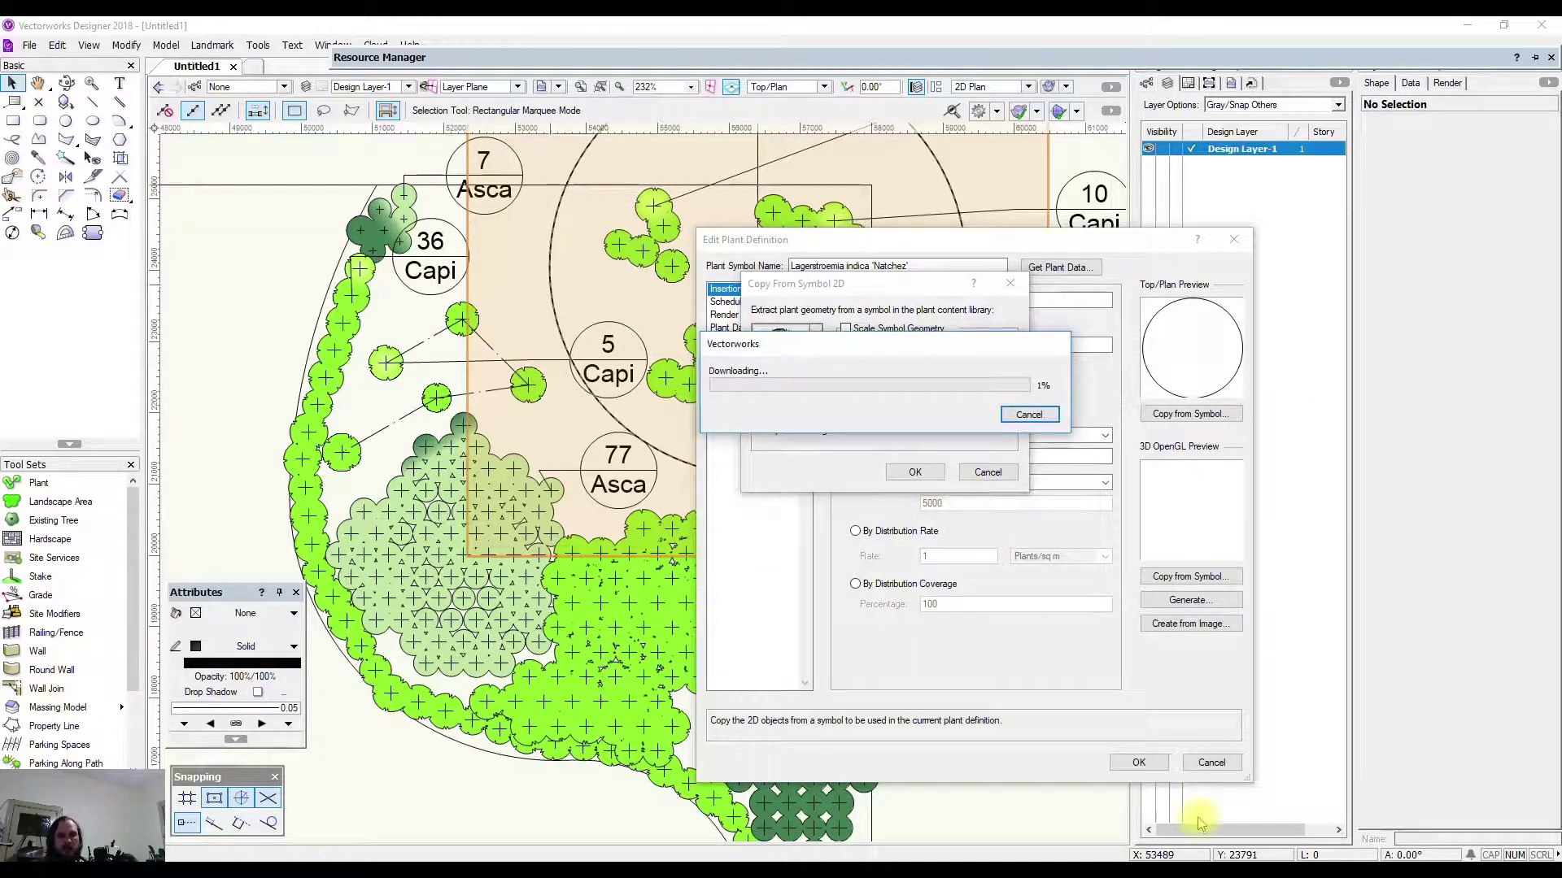
{"action": "left_click", "coordinate": [1152, 766]}
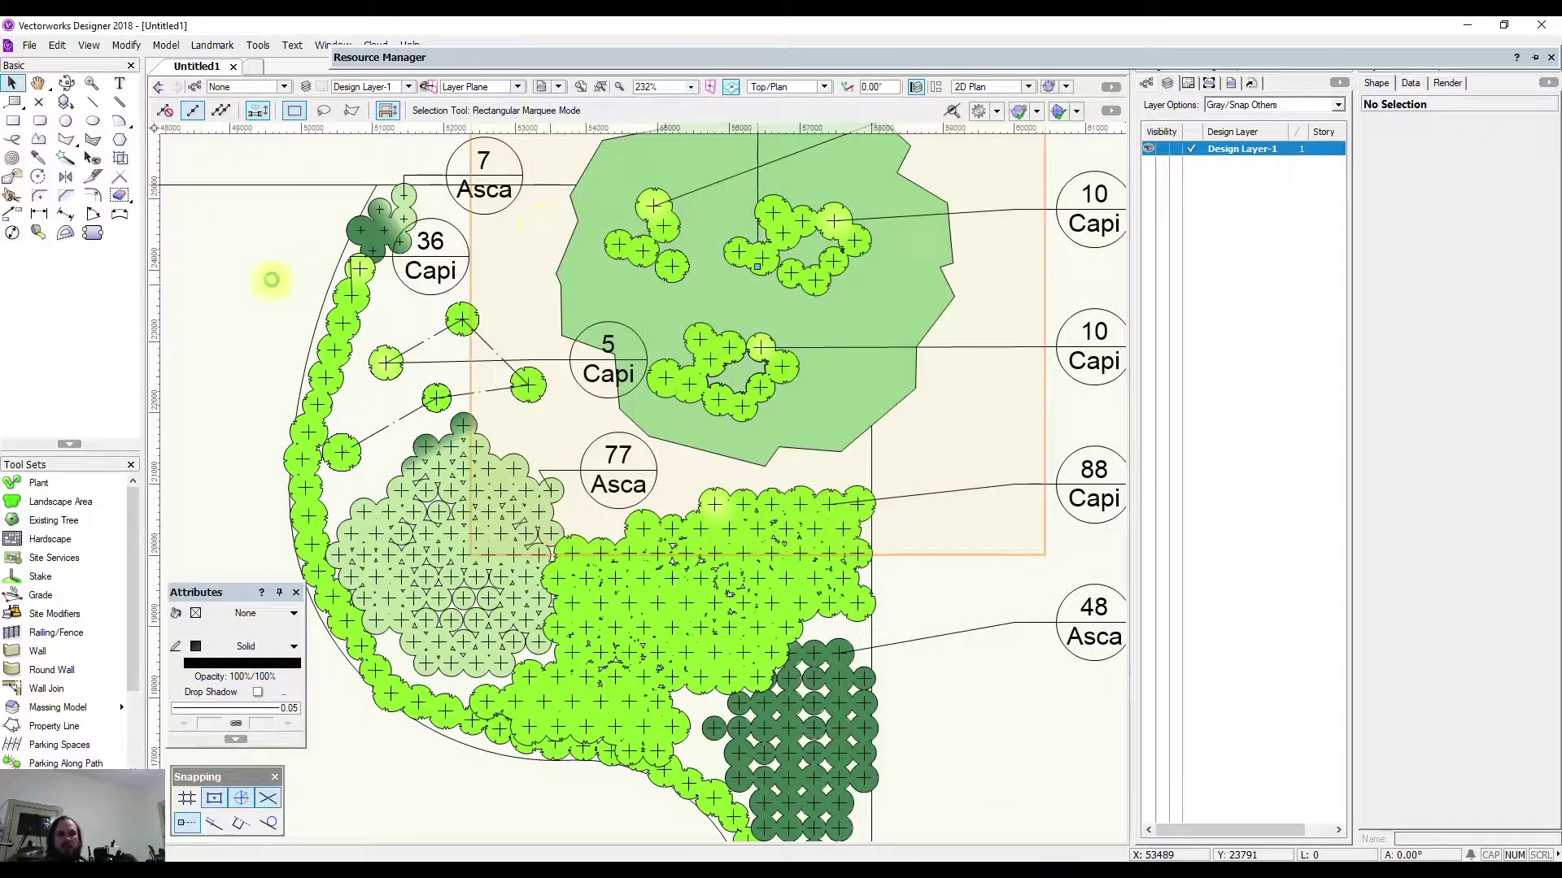
Turn off Mass Plants for the large Lagerstroemia tree tagged Lin'N' and deselect it.
{"action": "left_click", "coordinate": [838, 264]}
{"action": "scroll", "coordinate": [842, 305], "scroll_direction": "down", "scroll_amount": 2}
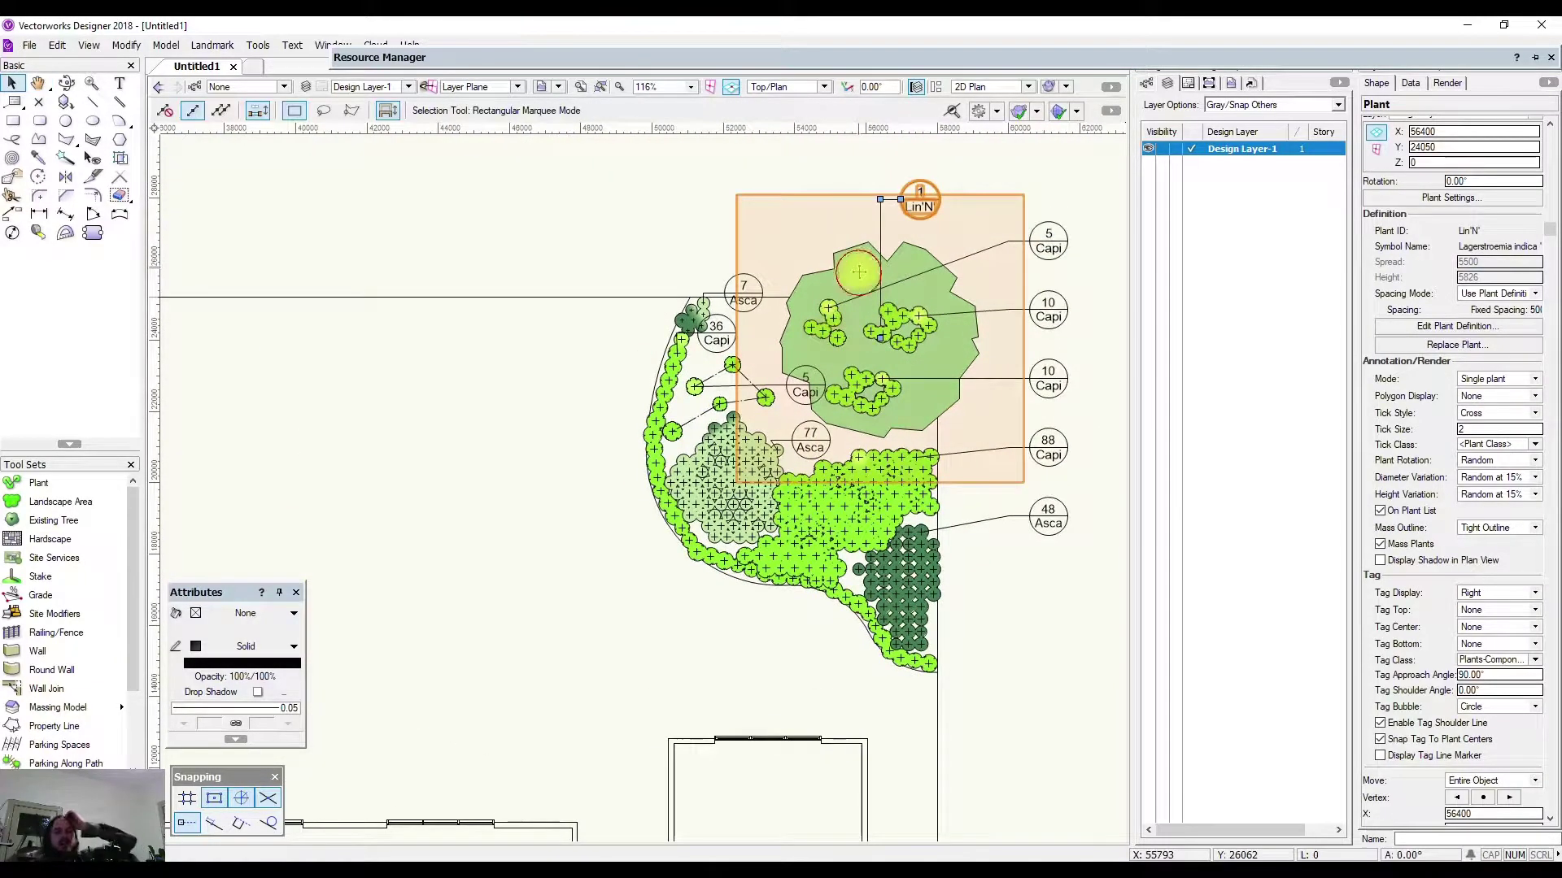
{"action": "scroll", "coordinate": [903, 350], "scroll_direction": "up", "scroll_amount": 2}
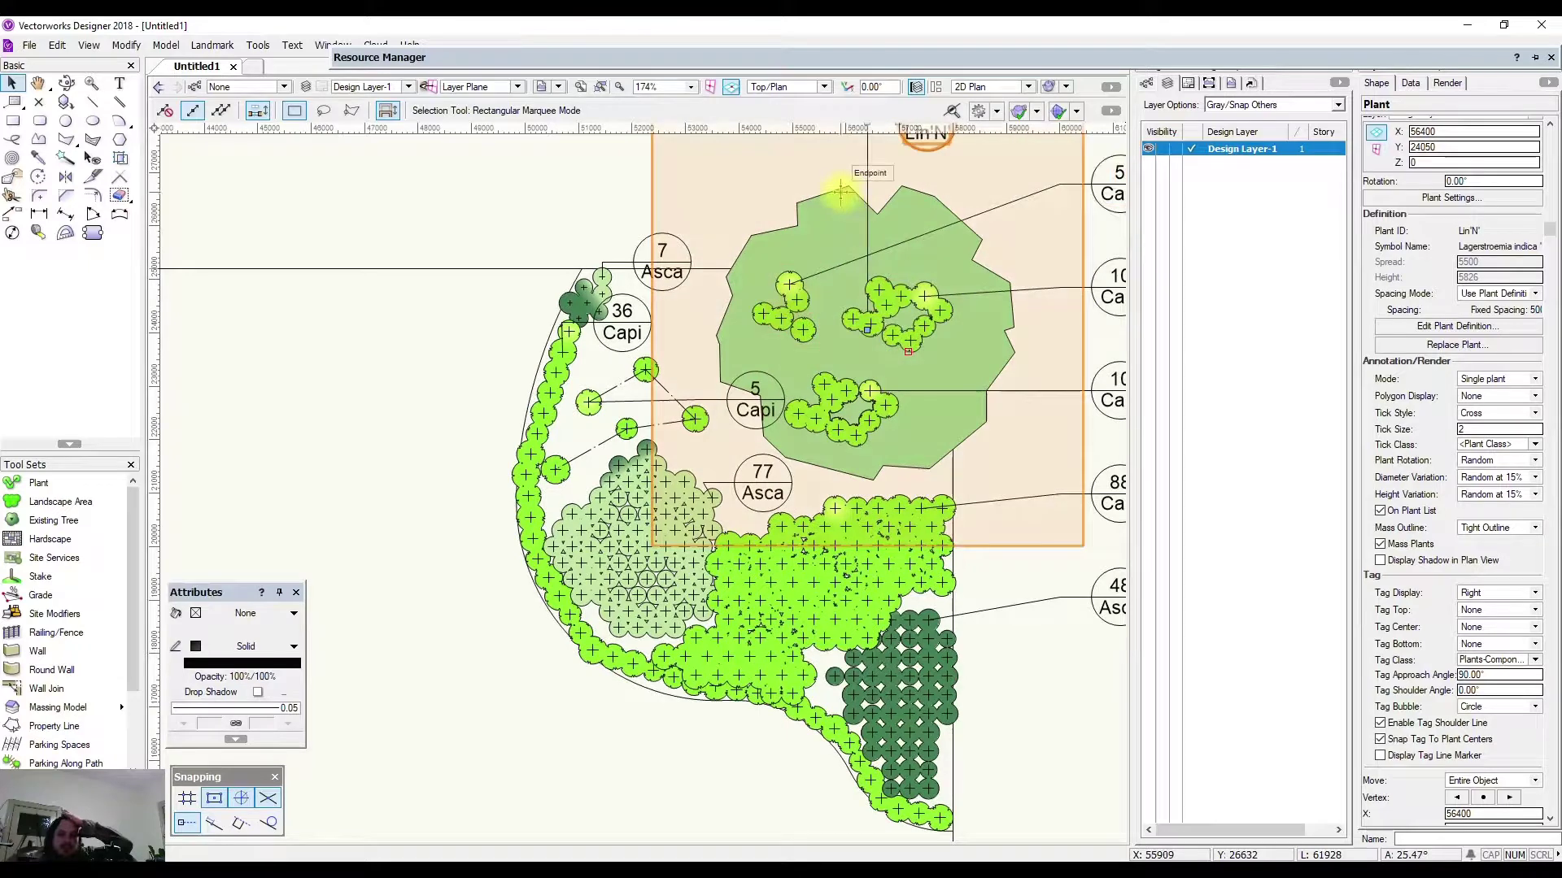
{"action": "left_click", "coordinate": [1381, 544]}
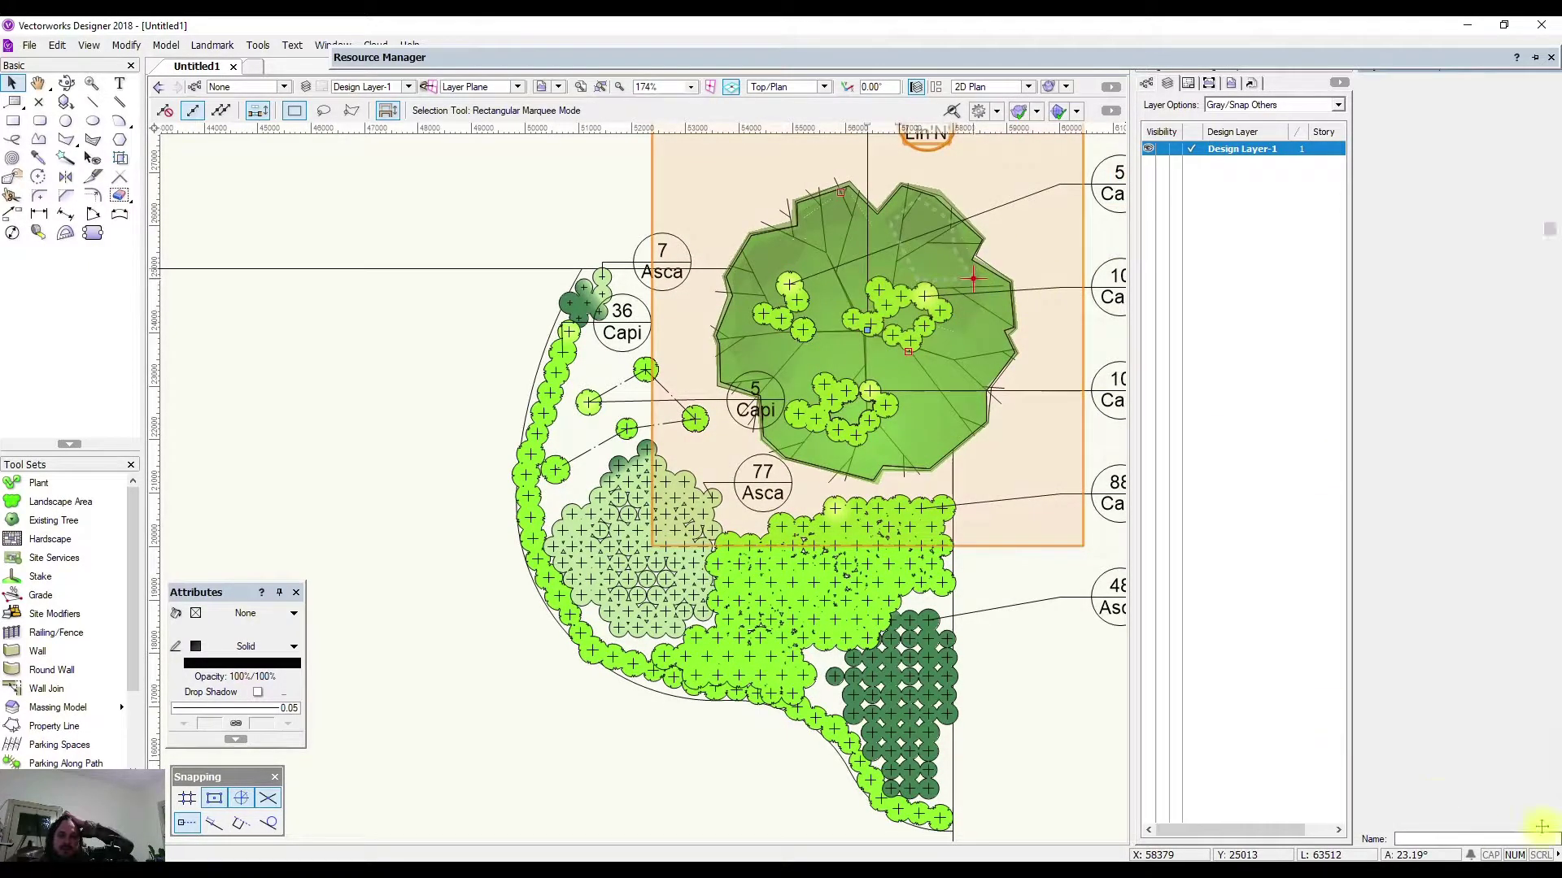
{"action": "left_click", "coordinate": [567, 253]}
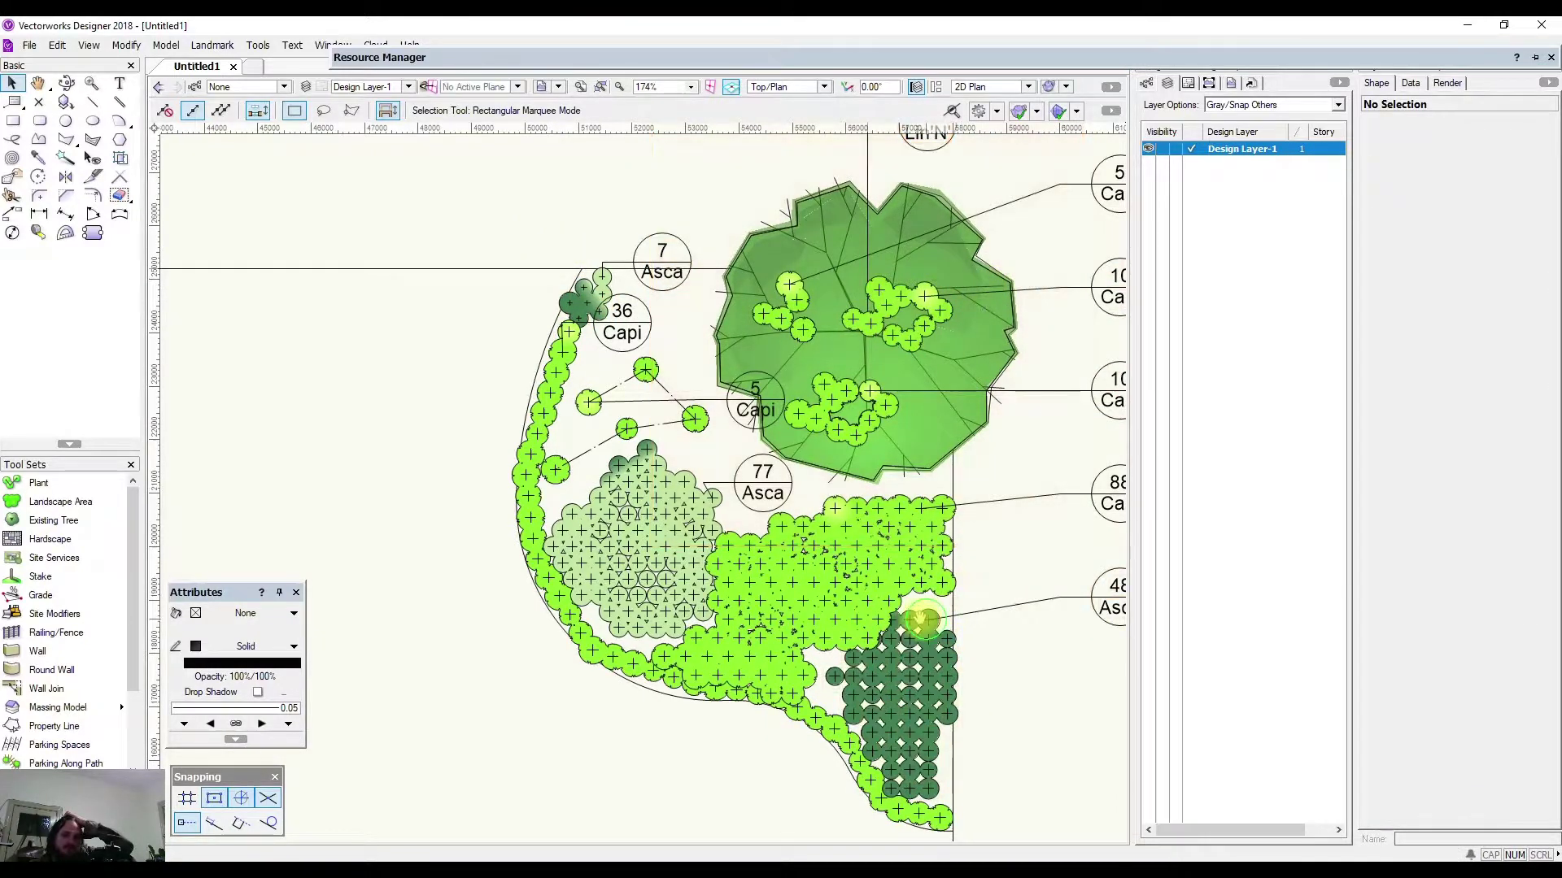
{"action": "middle_click_drag", "start_coordinate": [922, 621], "coordinate": [826, 560]}
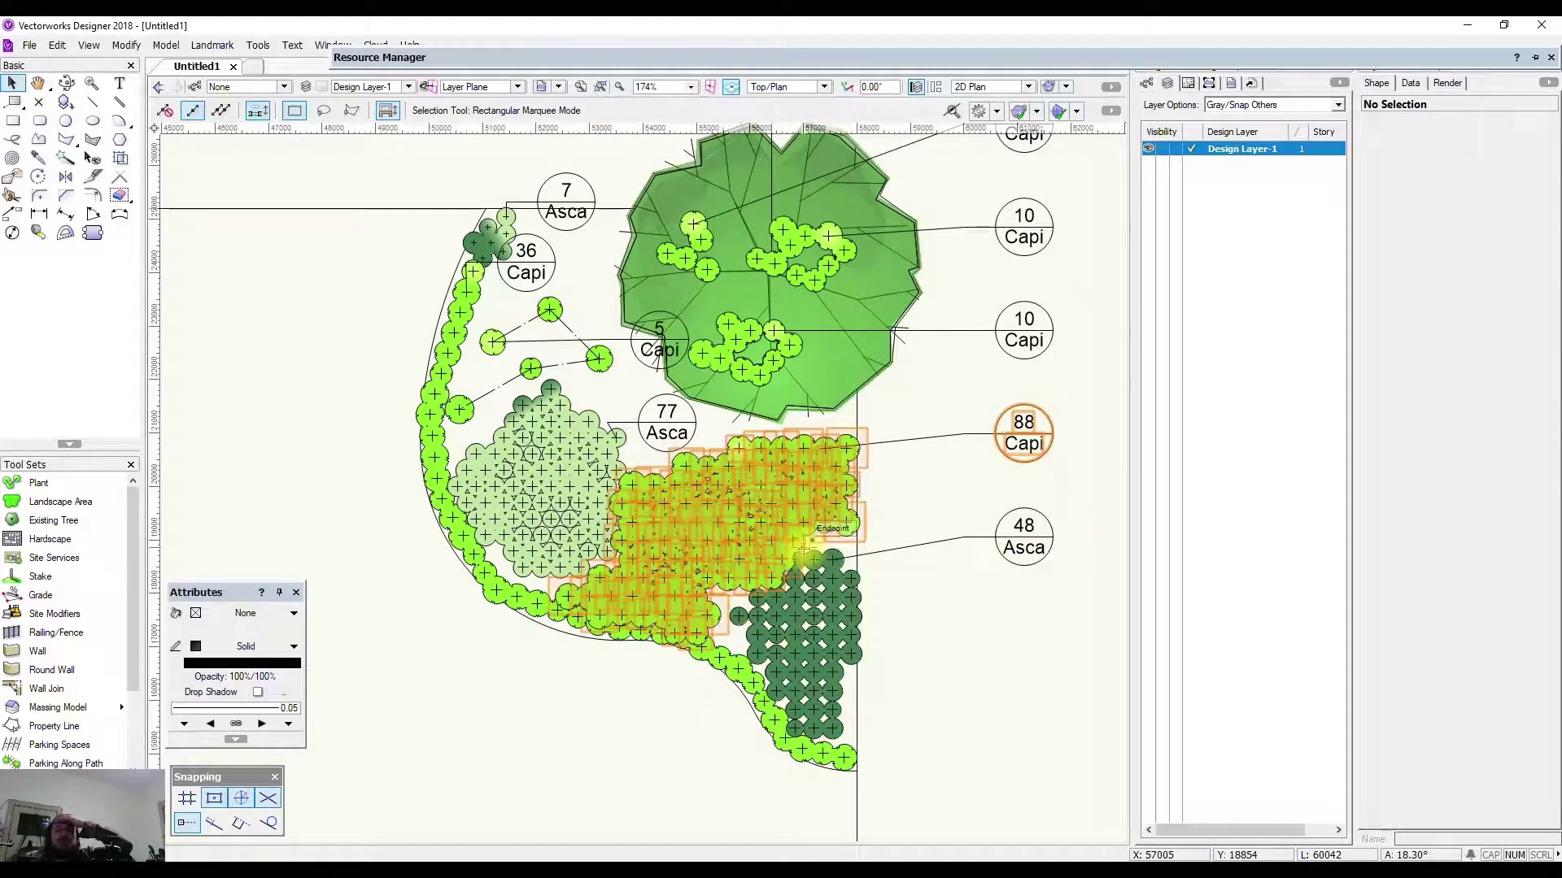
{"action": "middle_click_drag", "start_coordinate": [714, 346], "coordinate": [778, 496]}
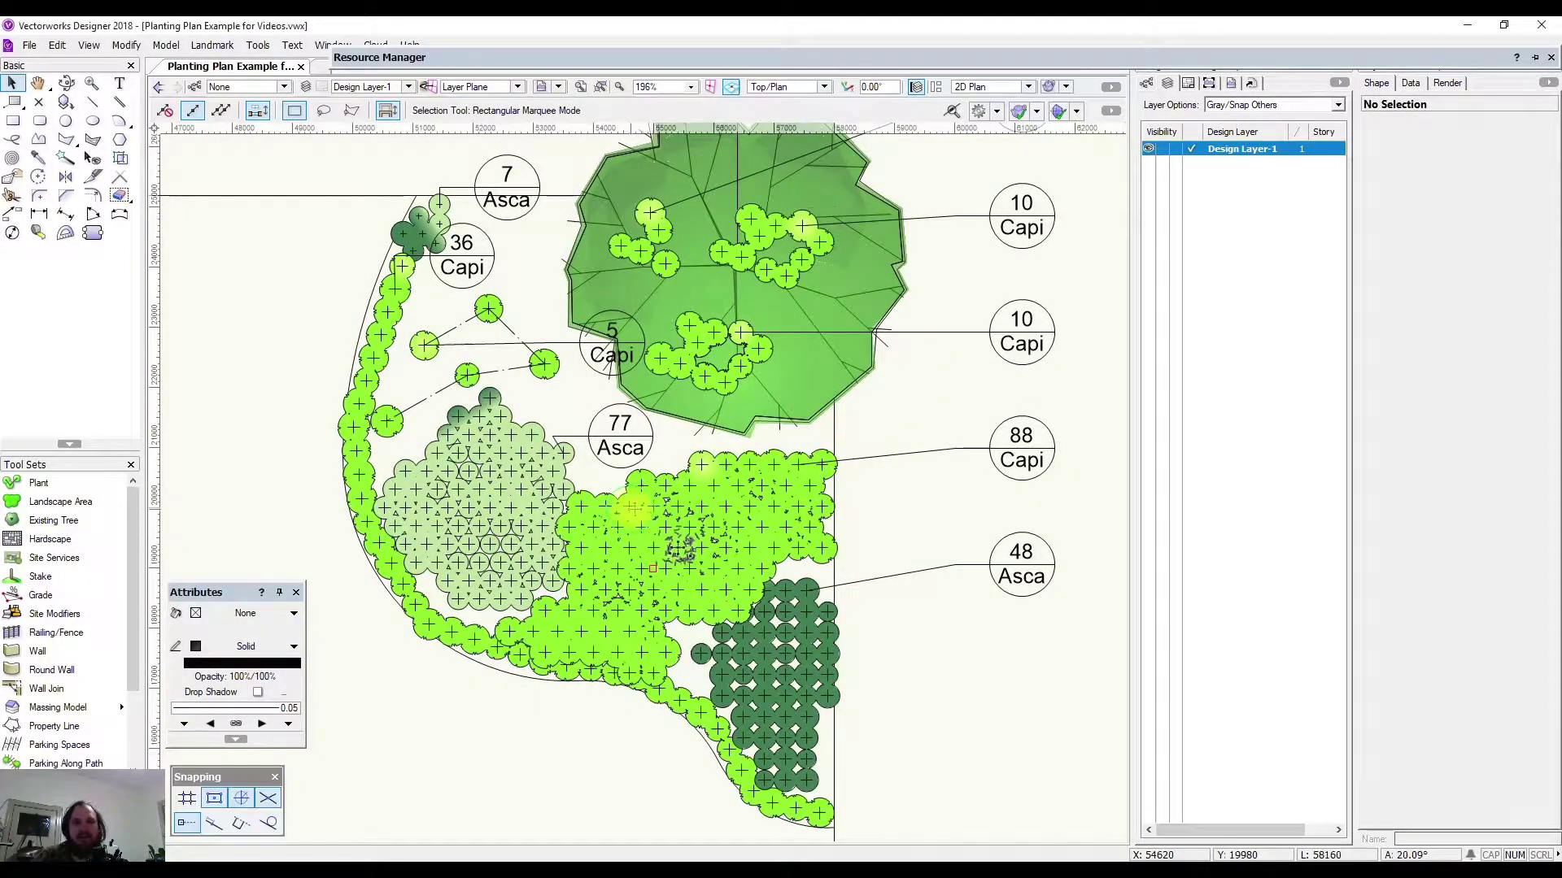
{"action": "scroll", "coordinate": [651, 451], "scroll_direction": "down", "scroll_amount": 2}
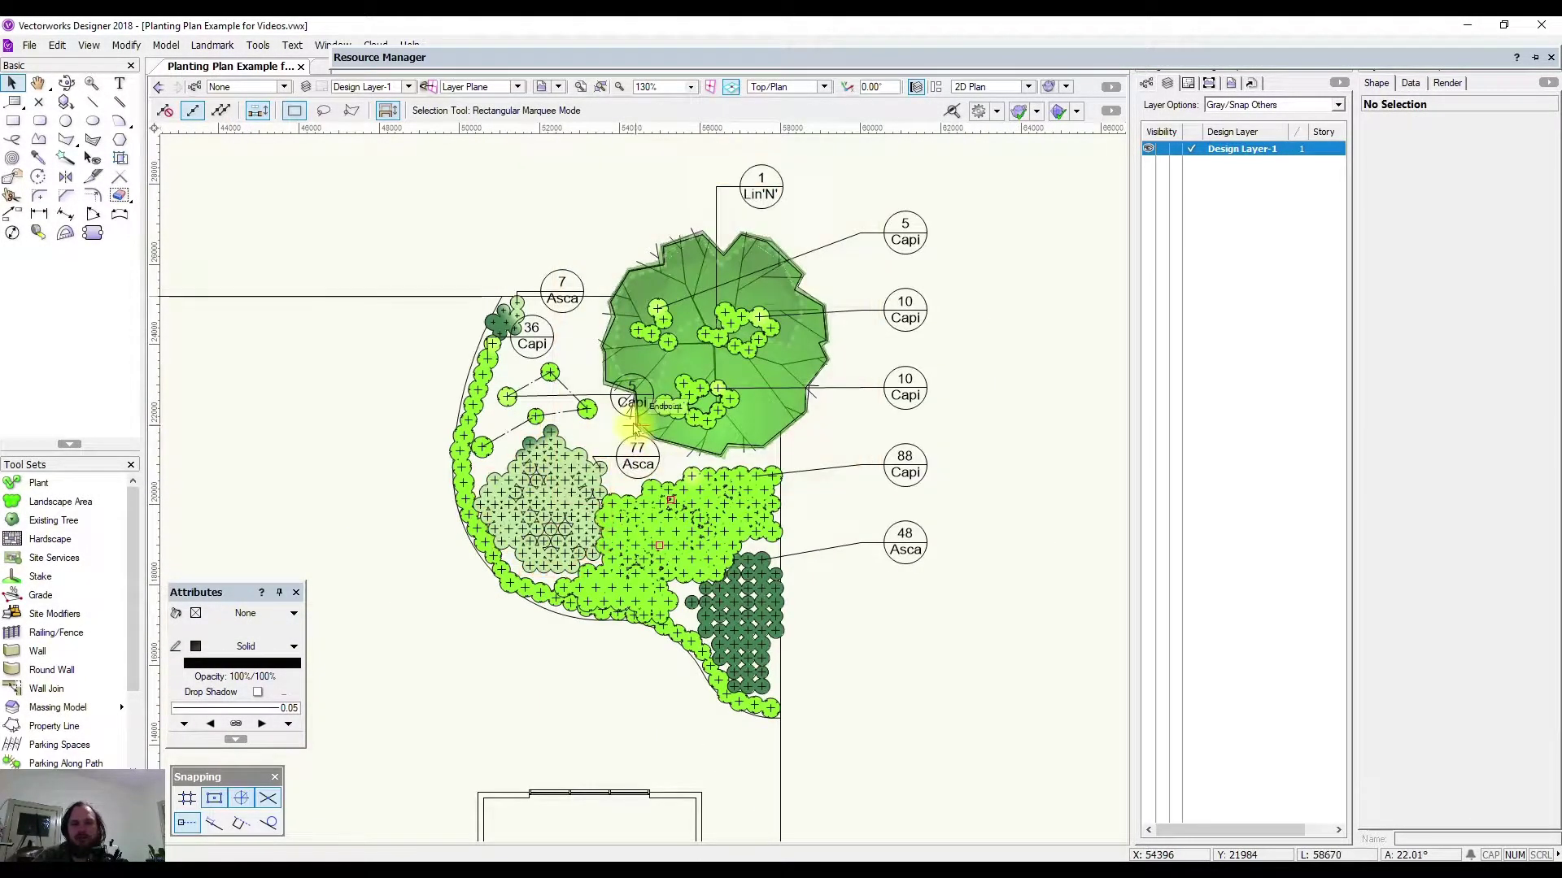
{"action": "mouse_move", "coordinate": [788, 309]}
{"action": "middle_mouse_down"}
{"action": "mouse_move", "coordinate": [868, 315]}
{"action": "mouse_move", "coordinate": [825, 353]}
{"action": "middle_mouse_up"}
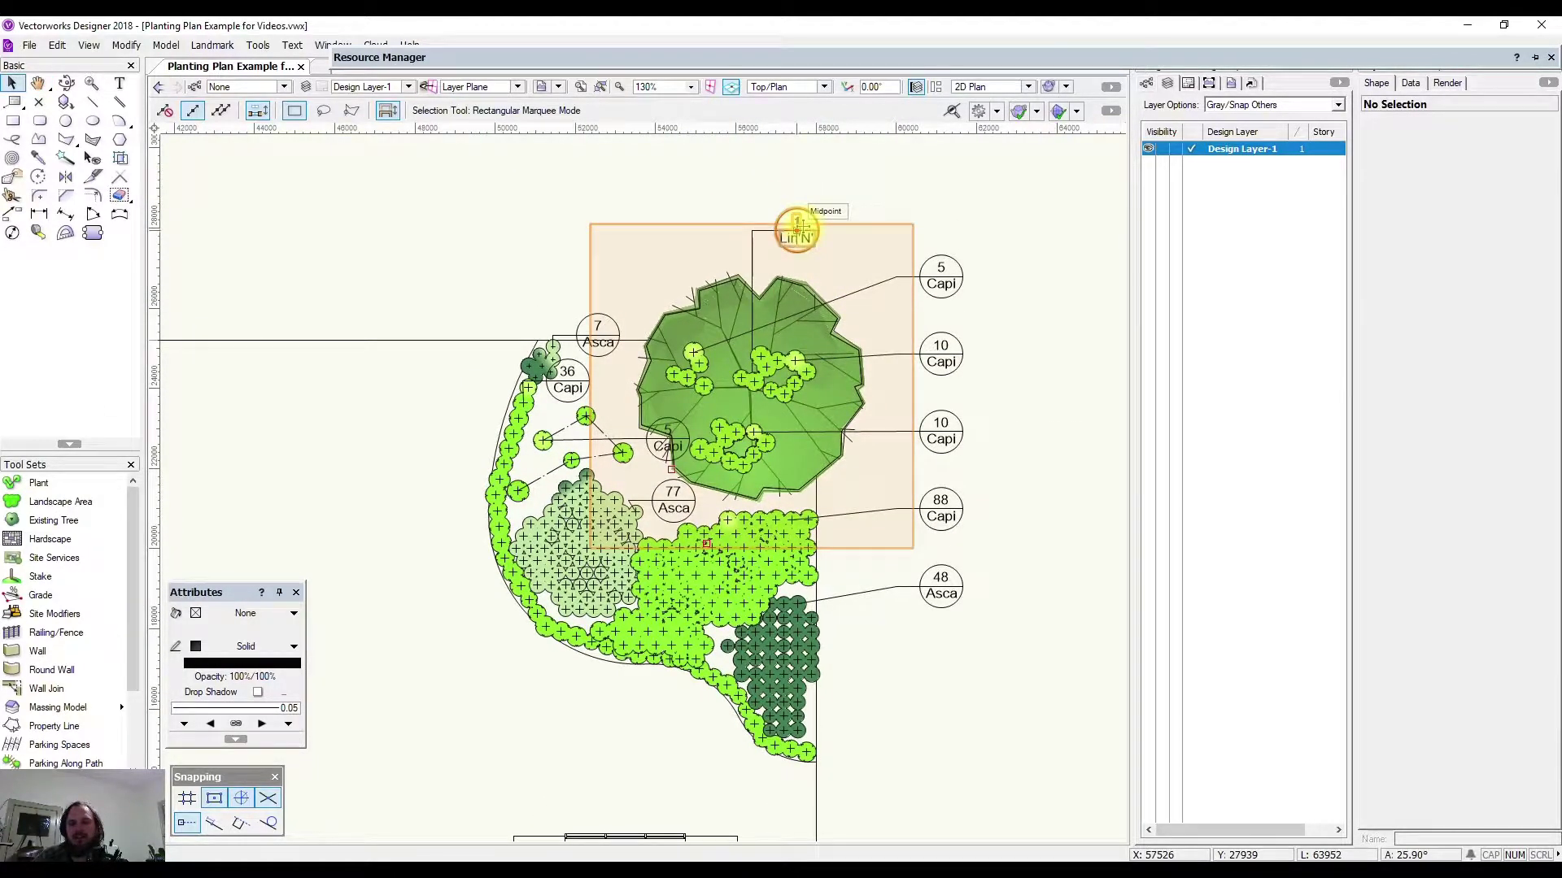
{"action": "mouse_move", "coordinate": [678, 500]}
{"action": "middle_mouse_down"}
{"action": "mouse_move", "coordinate": [761, 407]}
{"action": "mouse_move", "coordinate": [720, 511]}
{"action": "middle_mouse_up"}
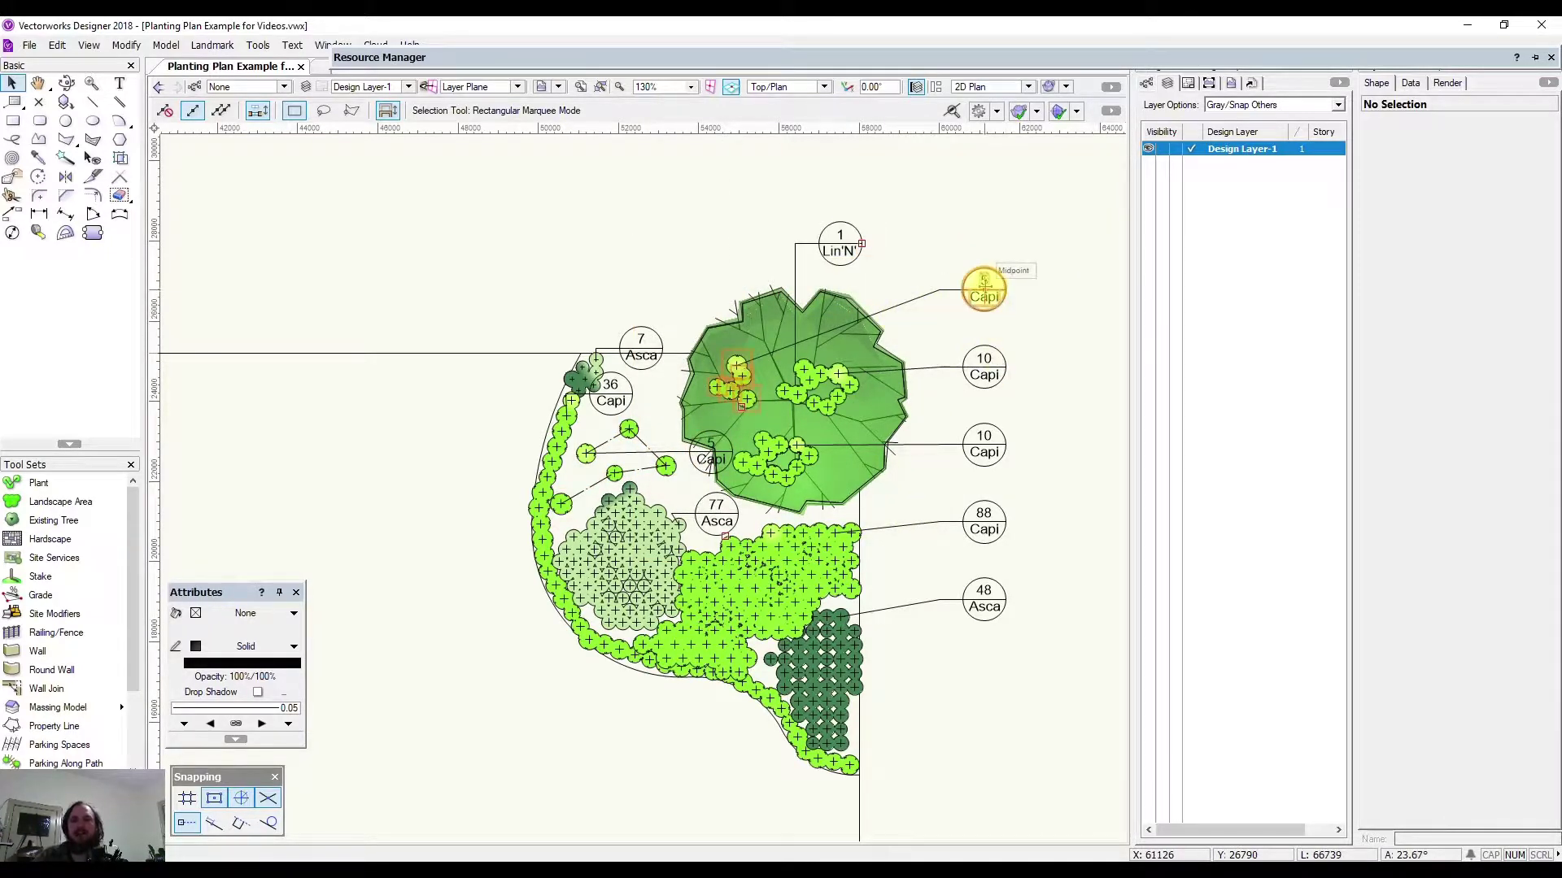
{"action": "left_click", "coordinate": [788, 333]}
{"action": "left_click", "coordinate": [821, 173]}
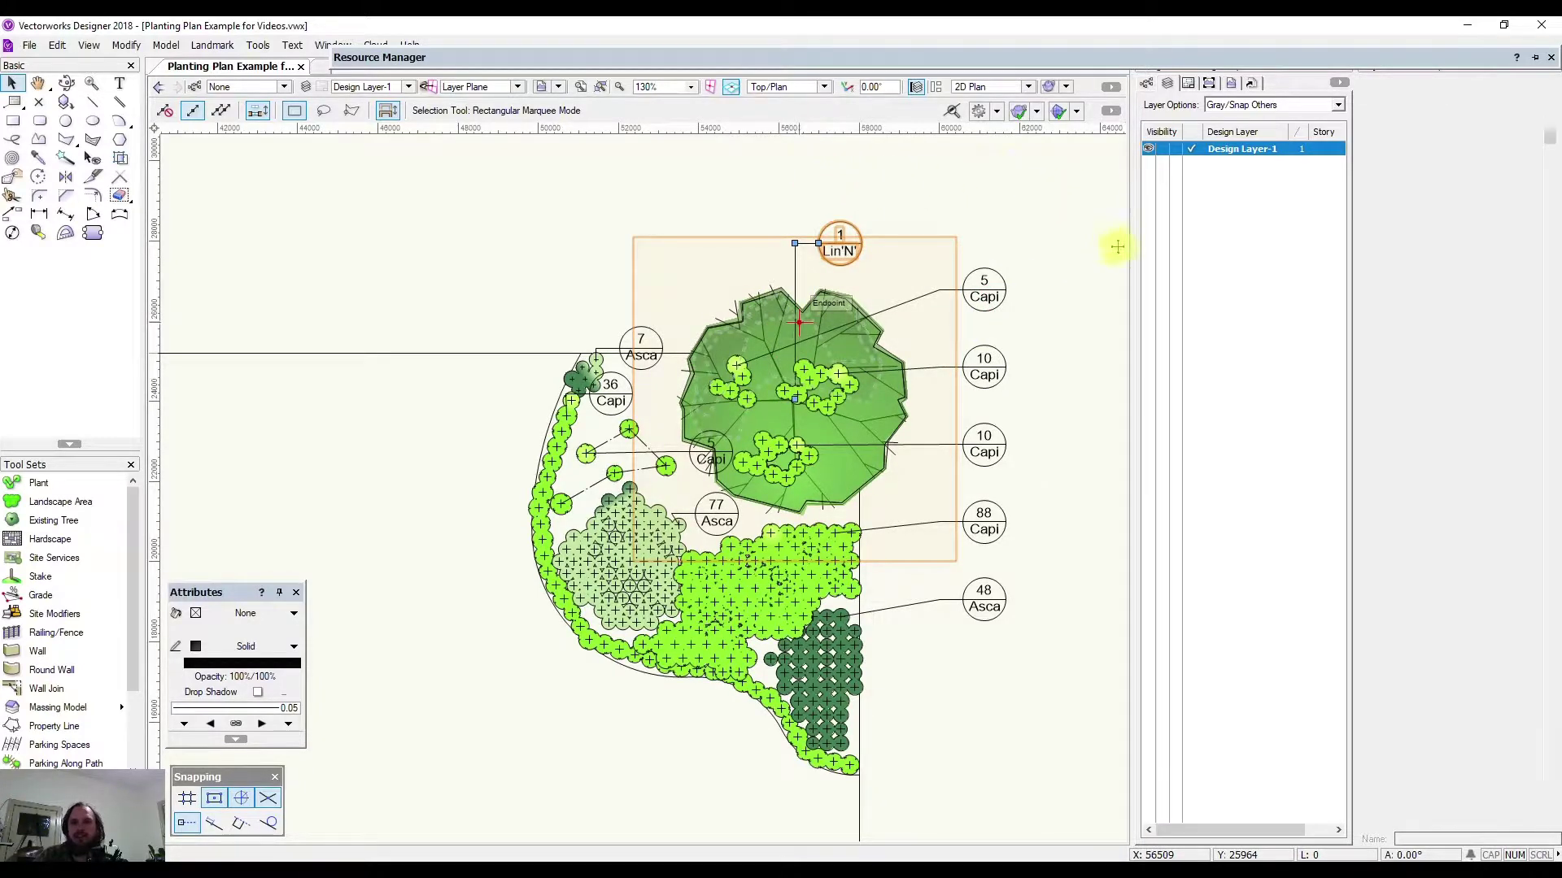
Display the document's classes, hide the Plants-Component Tags class to view the plan without plant tags, and make it visible again.
{"action": "left_click", "coordinate": [1147, 84]}
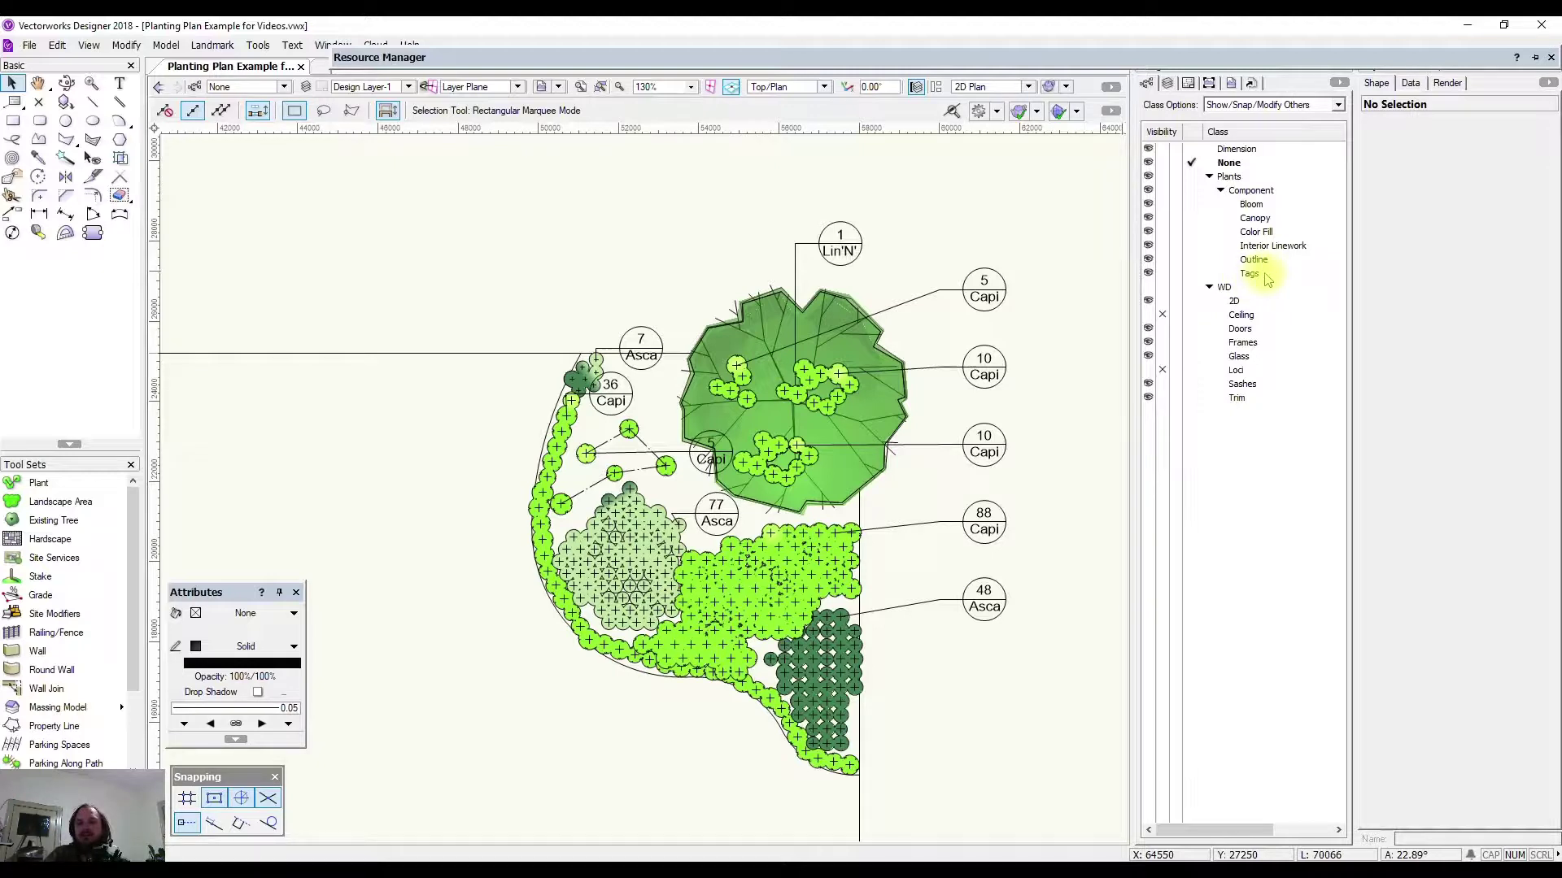
{"action": "left_click", "coordinate": [1162, 274]}
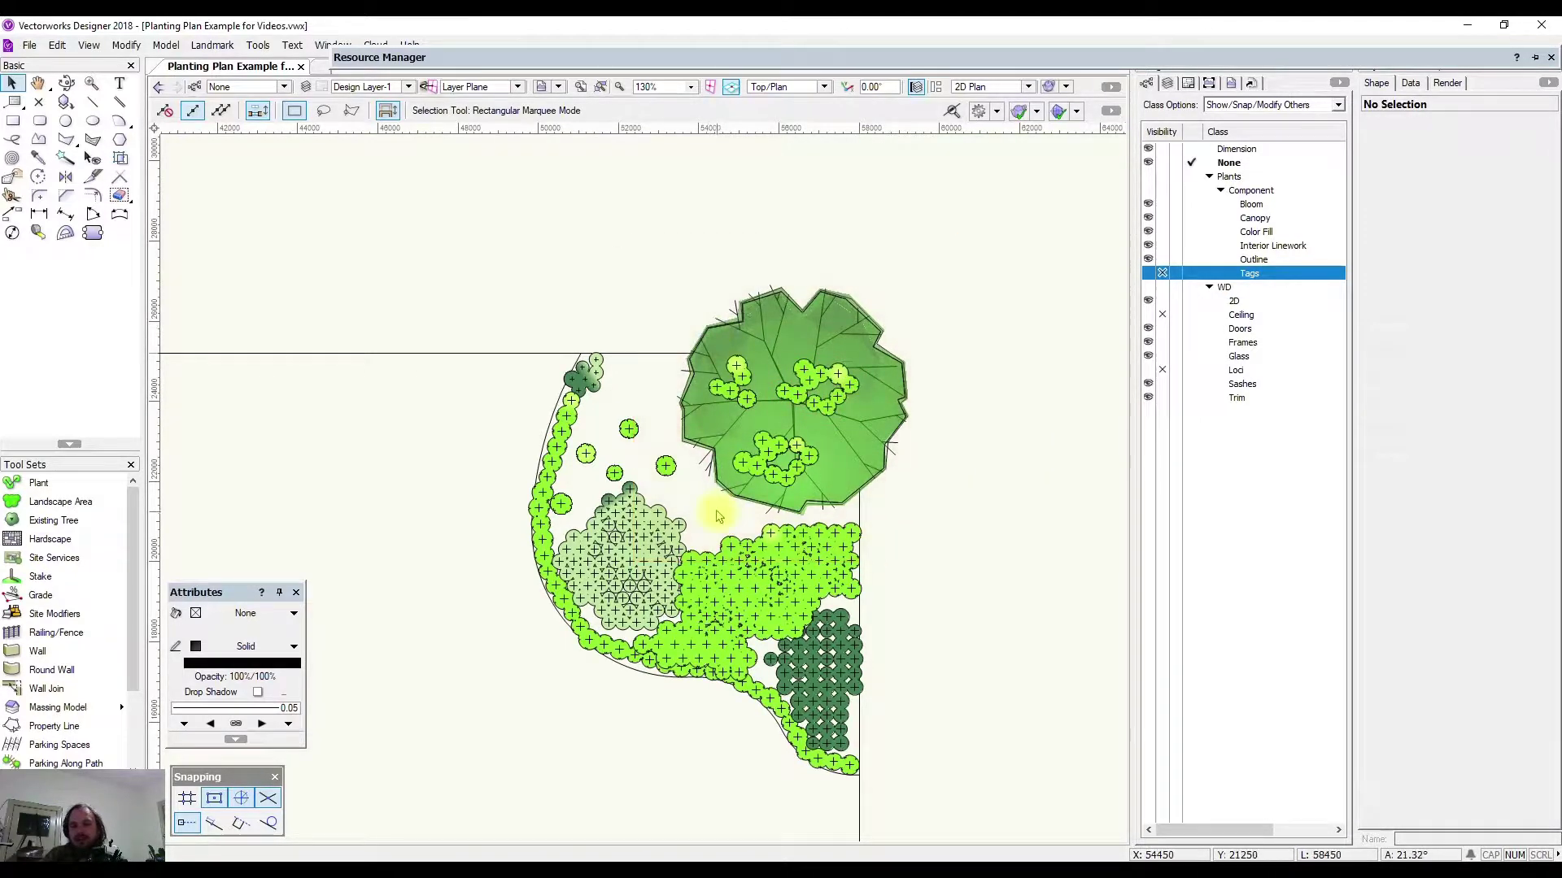
{"action": "scroll", "coordinate": [810, 339], "scroll_direction": "down", "scroll_amount": 5}
{"action": "scroll", "coordinate": [993, 348], "scroll_direction": "up", "scroll_amount": 3}
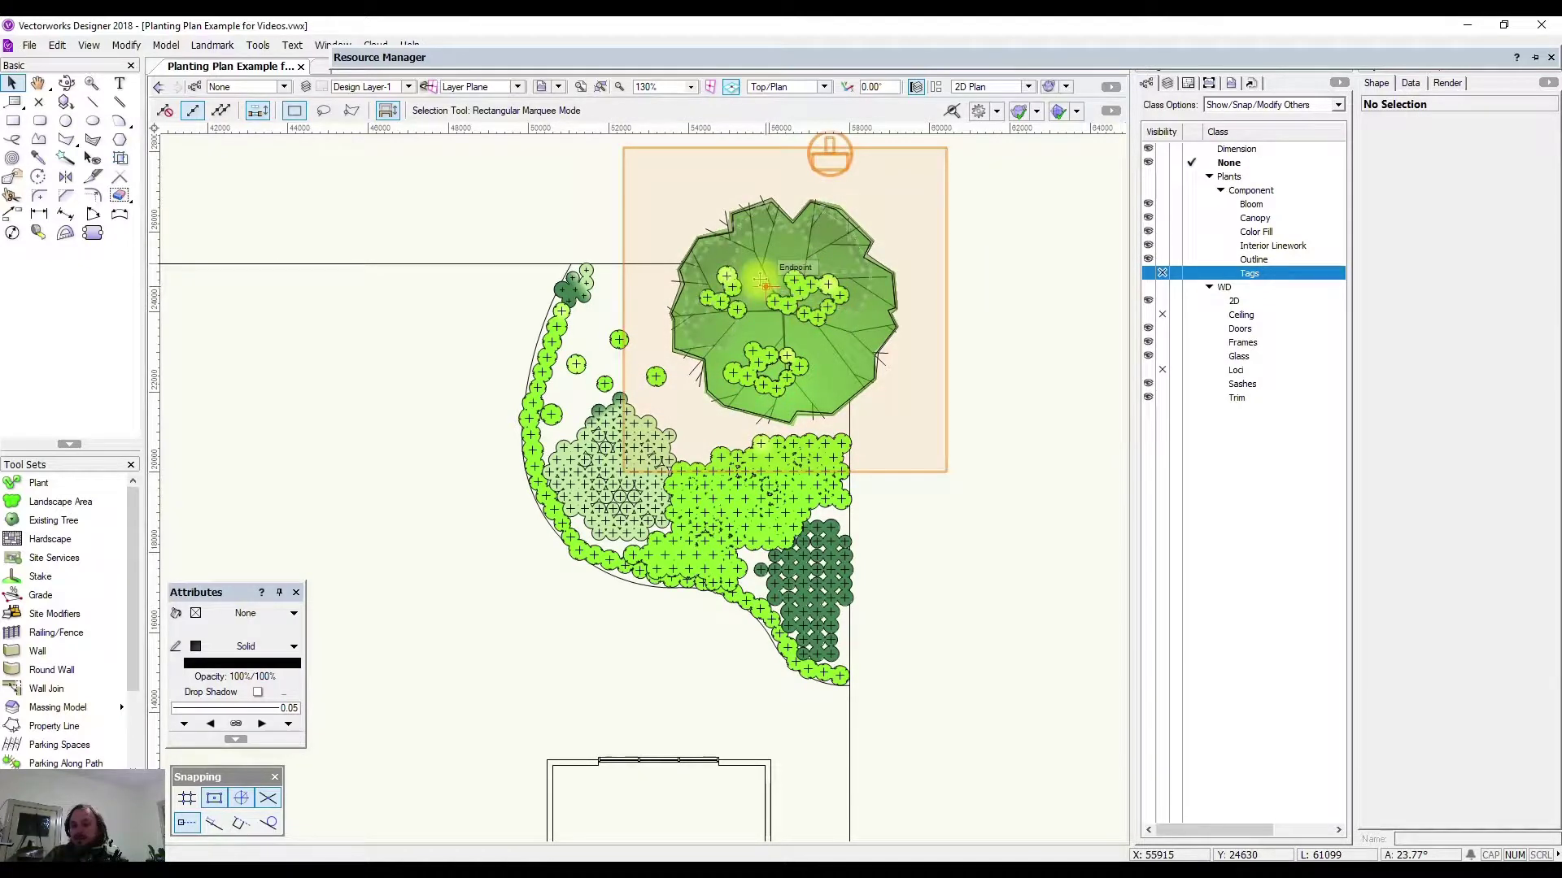
{"action": "left_click", "coordinate": [1147, 274]}
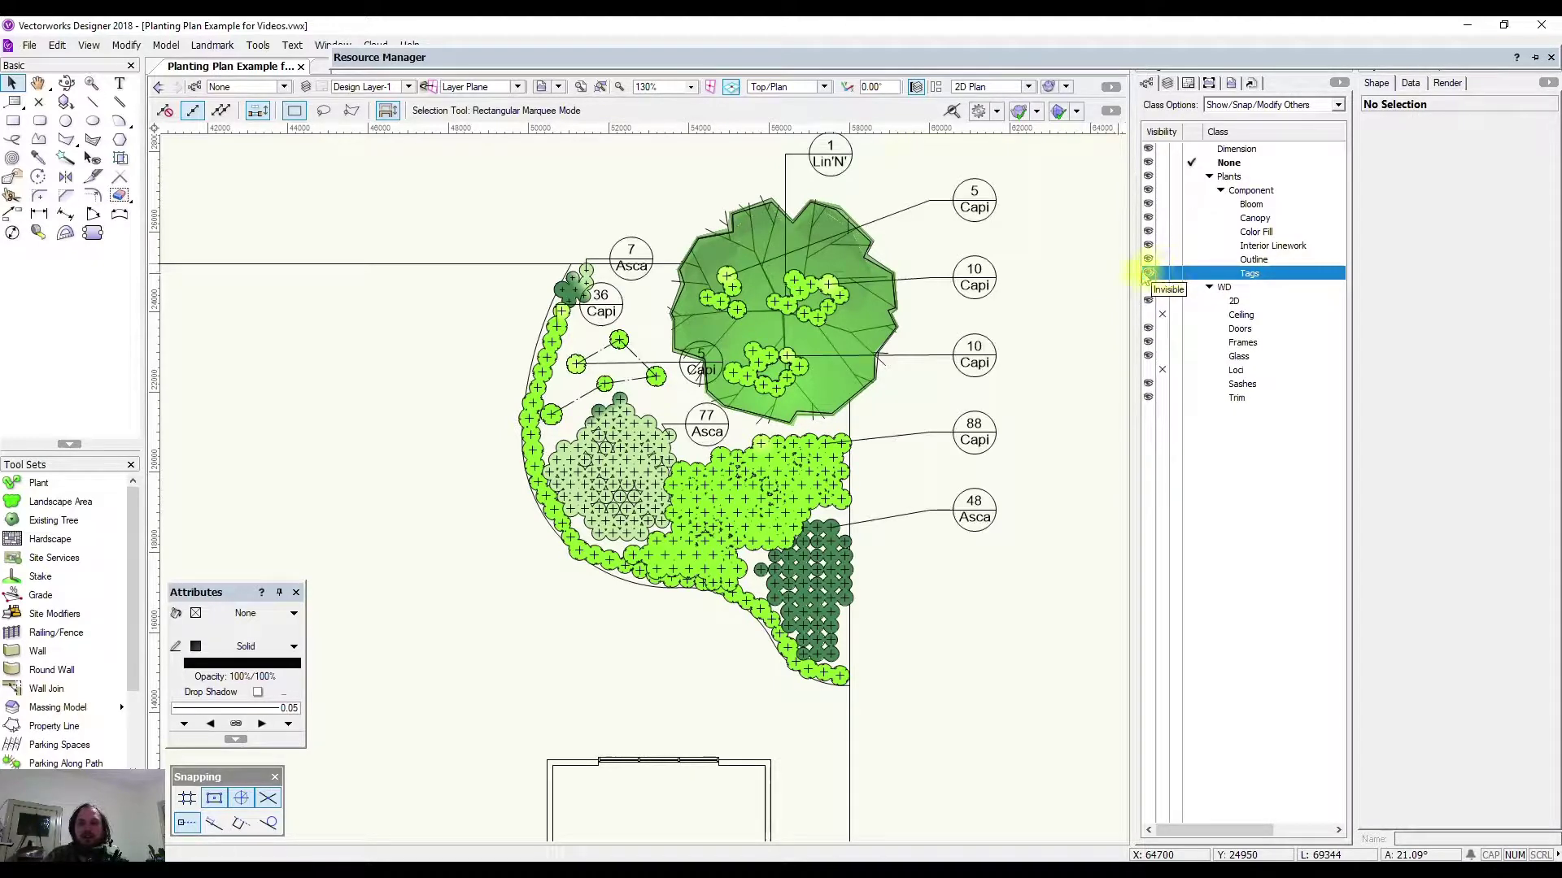
Make the Plants-Component Color Fill class invisible and check its effect on the plants and the large tree.
{"action": "left_click", "coordinate": [1163, 234]}
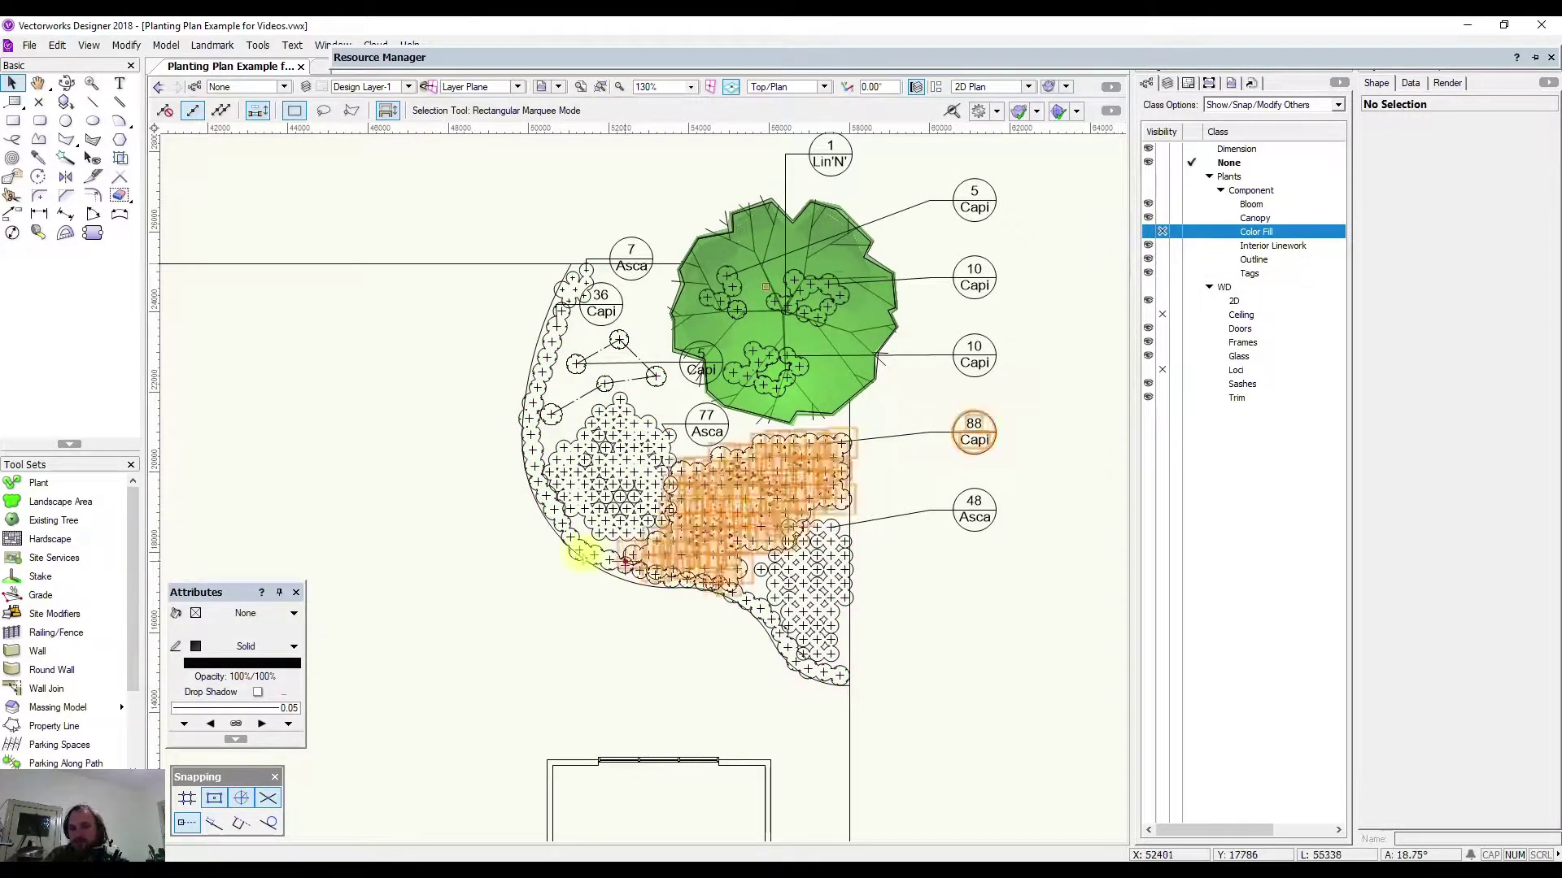
{"action": "scroll", "coordinate": [830, 477], "scroll_direction": "up", "scroll_amount": 2}
{"action": "mouse_move", "coordinate": [1038, 509]}
{"action": "middle_mouse_down"}
{"action": "mouse_move", "coordinate": [725, 471]}
{"action": "mouse_move", "coordinate": [697, 419]}
{"action": "mouse_move", "coordinate": [702, 673]}
{"action": "middle_mouse_up"}
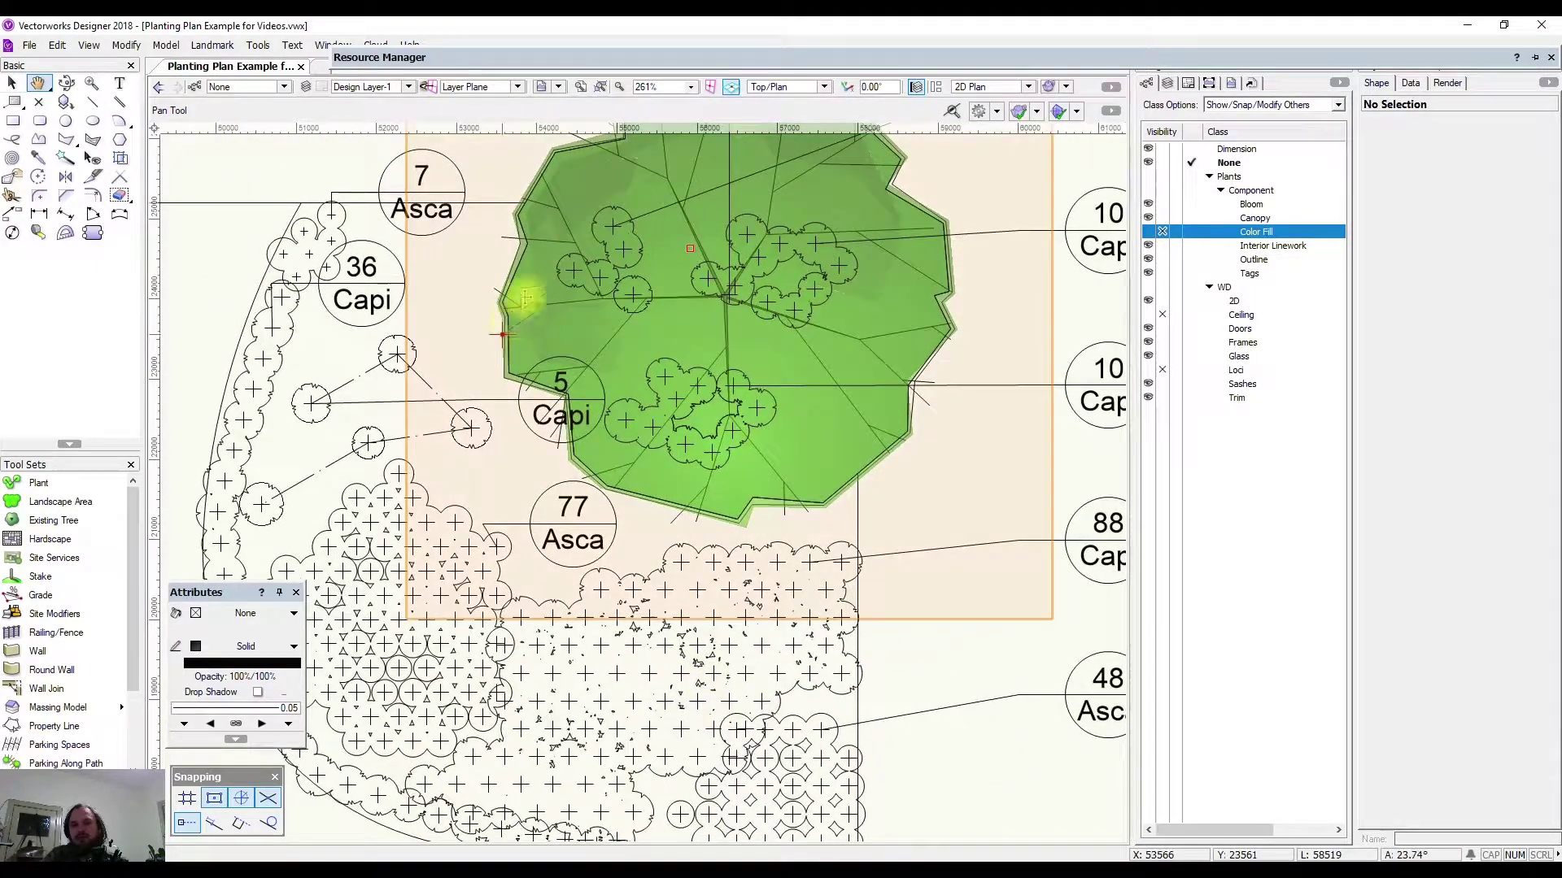
{"action": "scroll", "coordinate": [777, 294], "scroll_direction": "down", "scroll_amount": 1}
{"action": "middle_click_drag", "start_coordinate": [752, 376], "coordinate": [732, 525]}
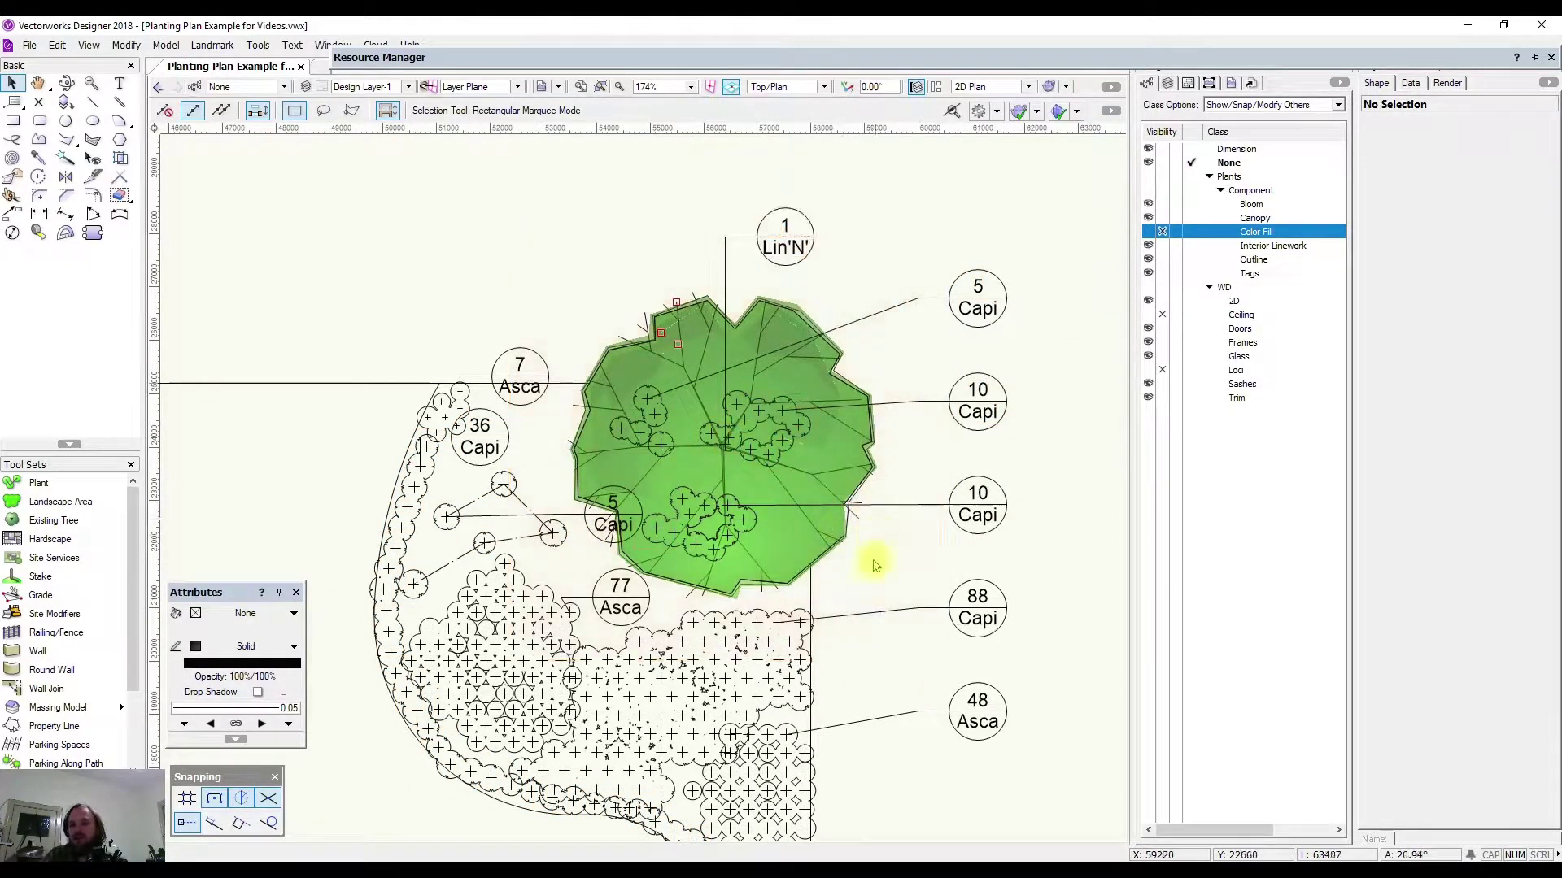
Open the 2D graphics of the large tree tagged Lin'N' for editing.
{"action": "double_click", "coordinate": [657, 316]}
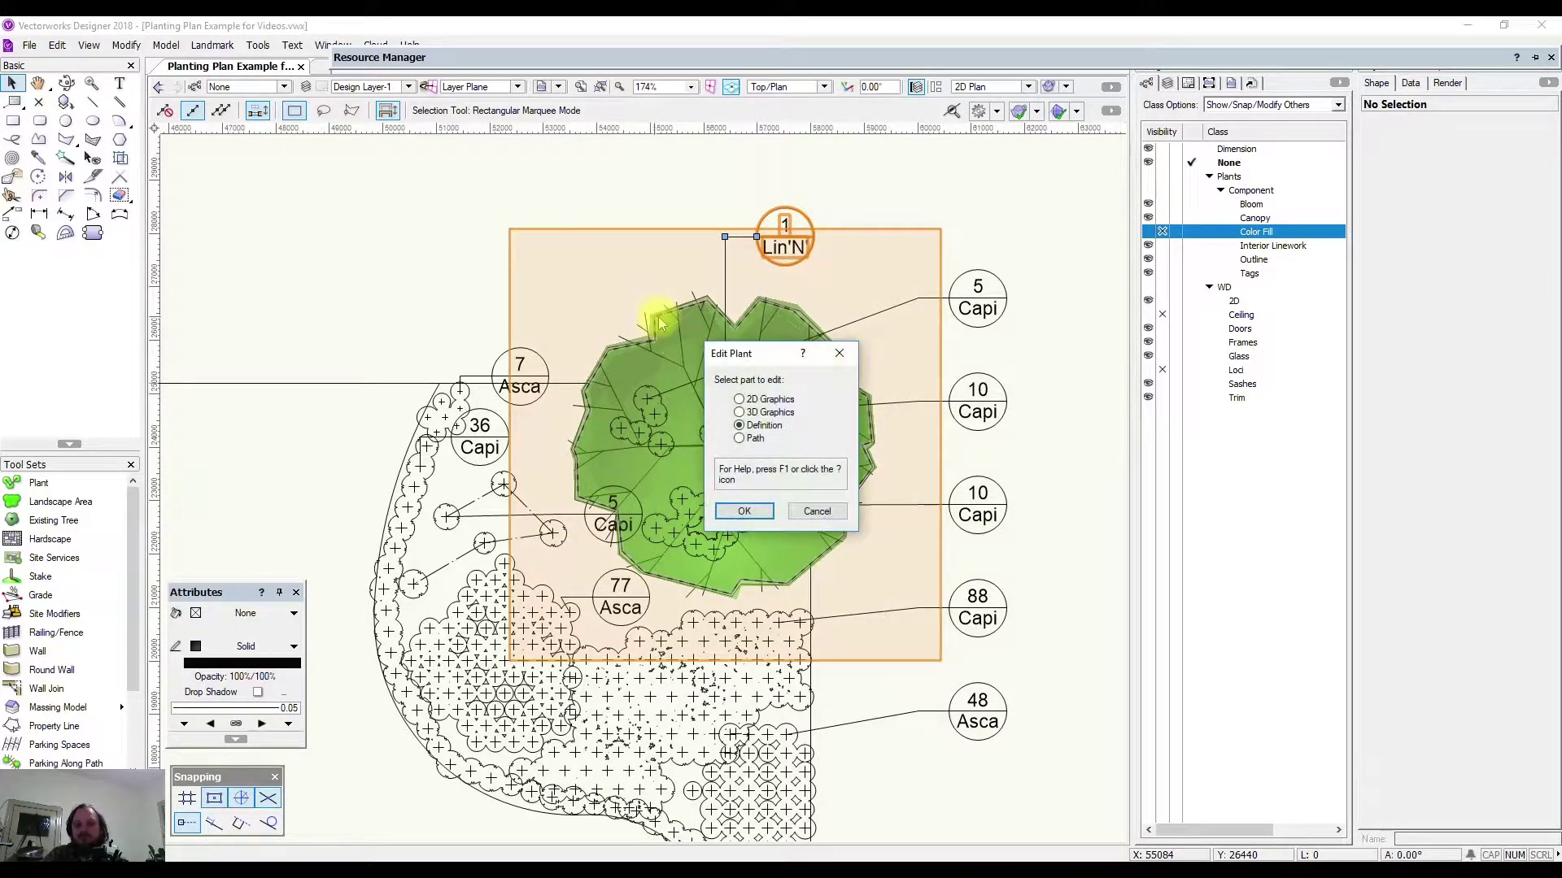
{"action": "left_click", "coordinate": [739, 400]}
{"action": "left_click", "coordinate": [744, 511]}
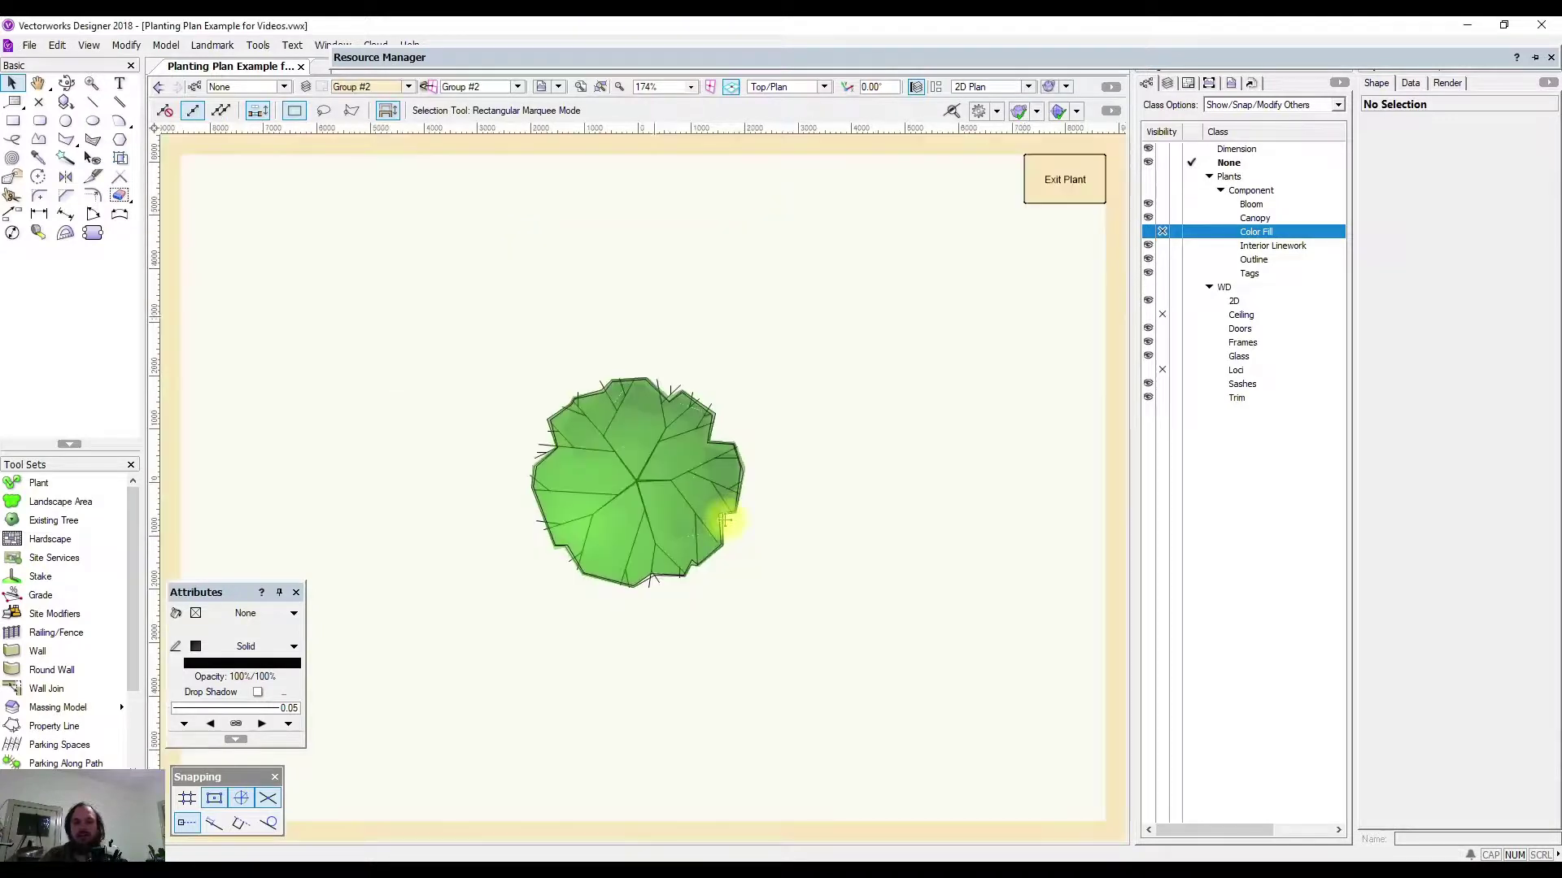
{"action": "key", "text": "h"}
{"action": "mouse_move", "coordinate": [805, 523]}
{"action": "left_mouse_down"}
{"action": "mouse_move", "coordinate": [1014, 515]}
{"action": "mouse_move", "coordinate": [830, 505]}
{"action": "left_mouse_up"}
{"action": "key", "text": "x"}
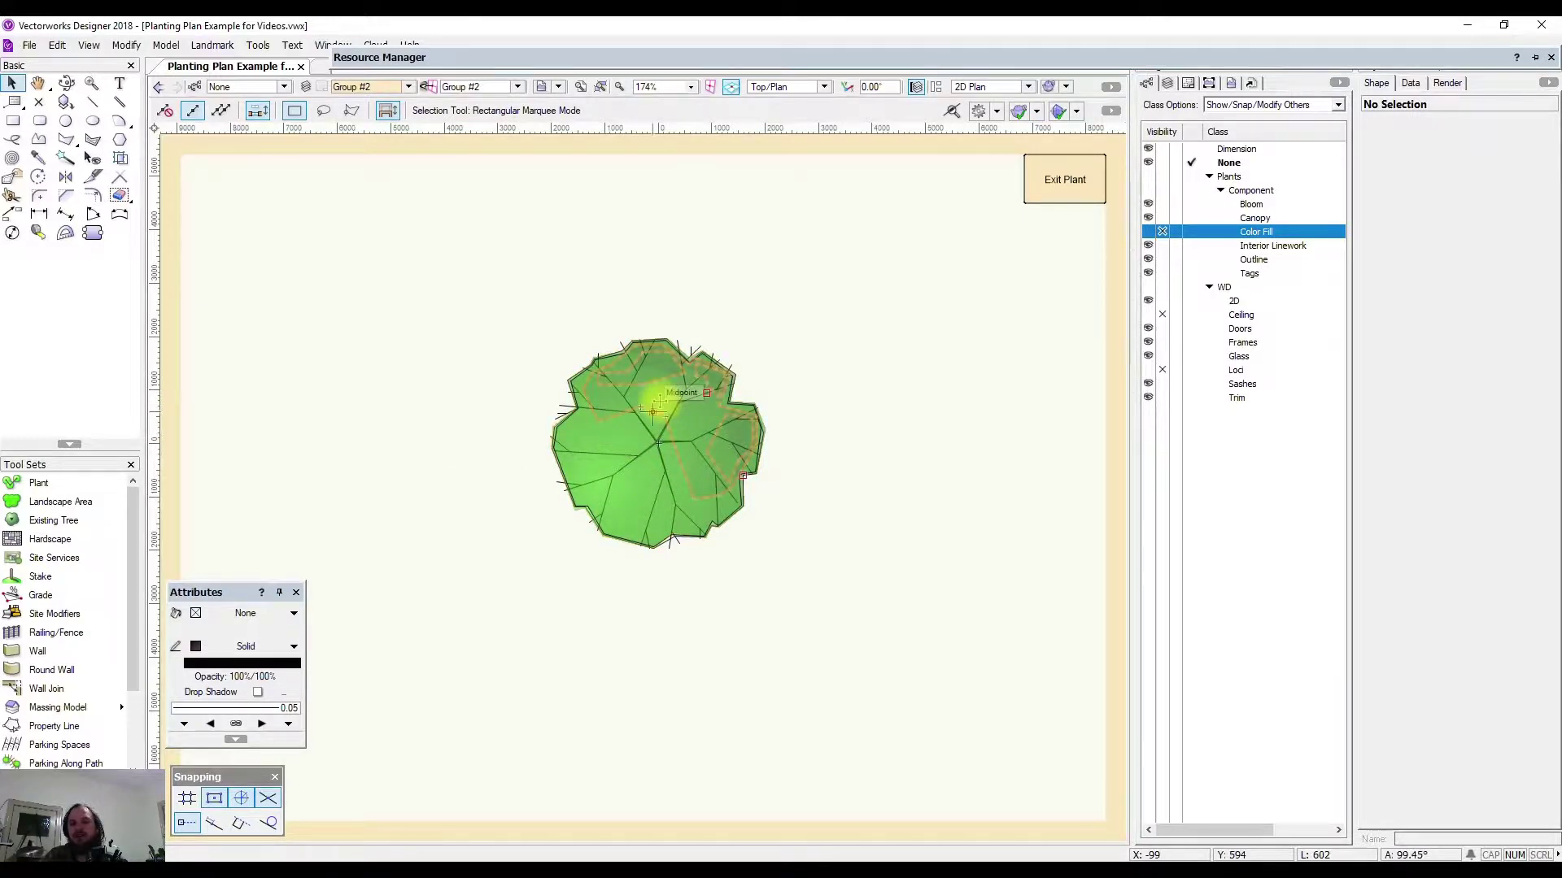
Check the class assigned to the shading and outer canopy polylines of the tree symbol and exit the plant.
{"action": "left_click", "coordinate": [653, 398]}
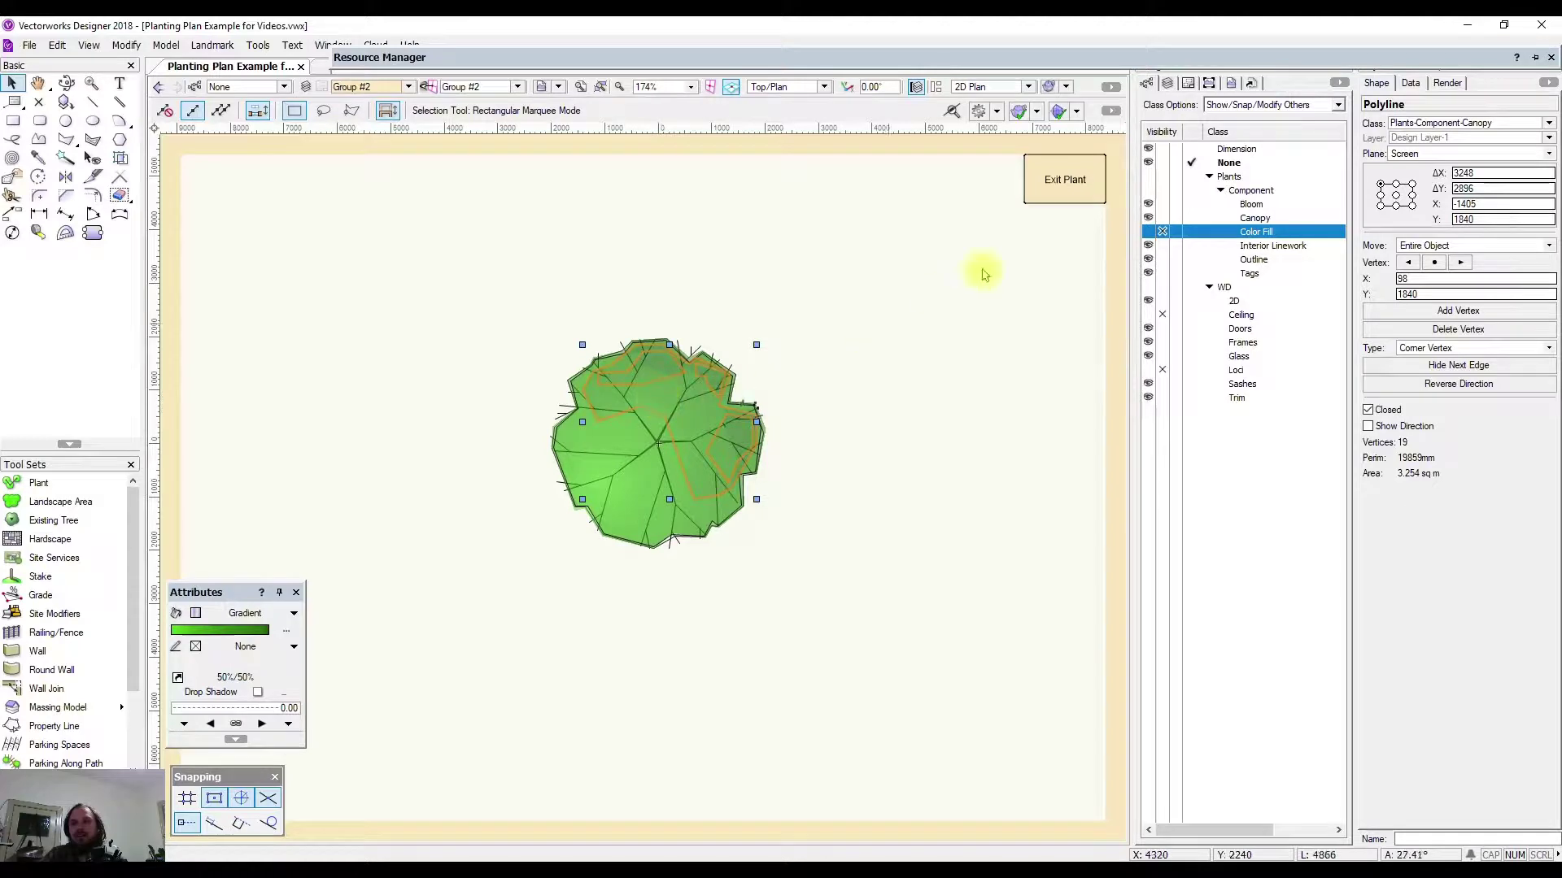
{"action": "left_click_drag", "start_coordinate": [1291, 53], "coordinate": [1158, 31]}
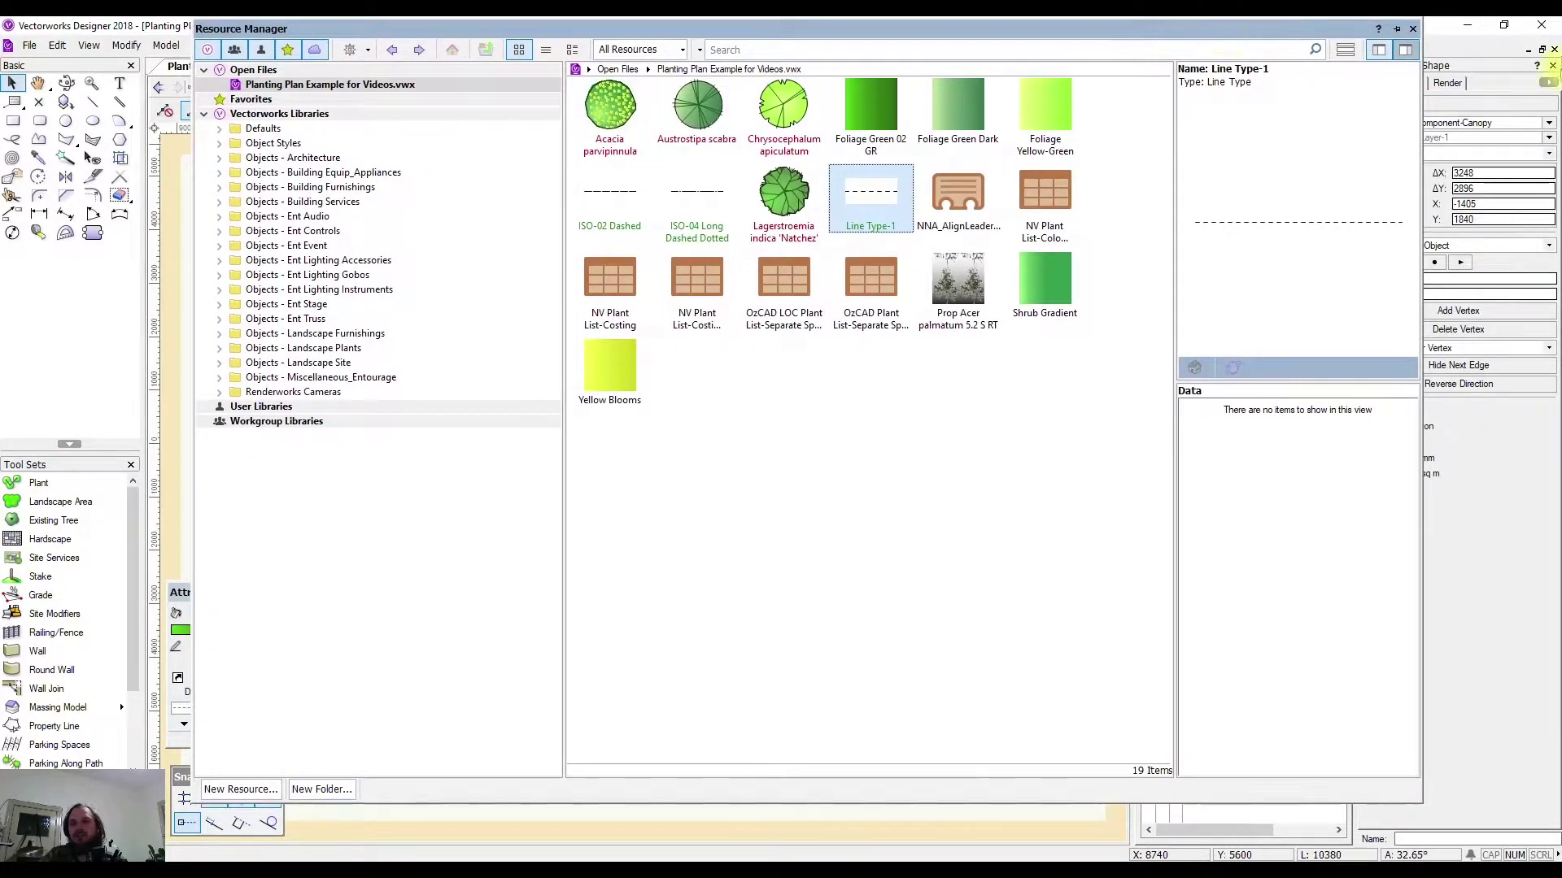
{"action": "scroll", "coordinate": [679, 395], "scroll_direction": "up", "scroll_amount": 3}
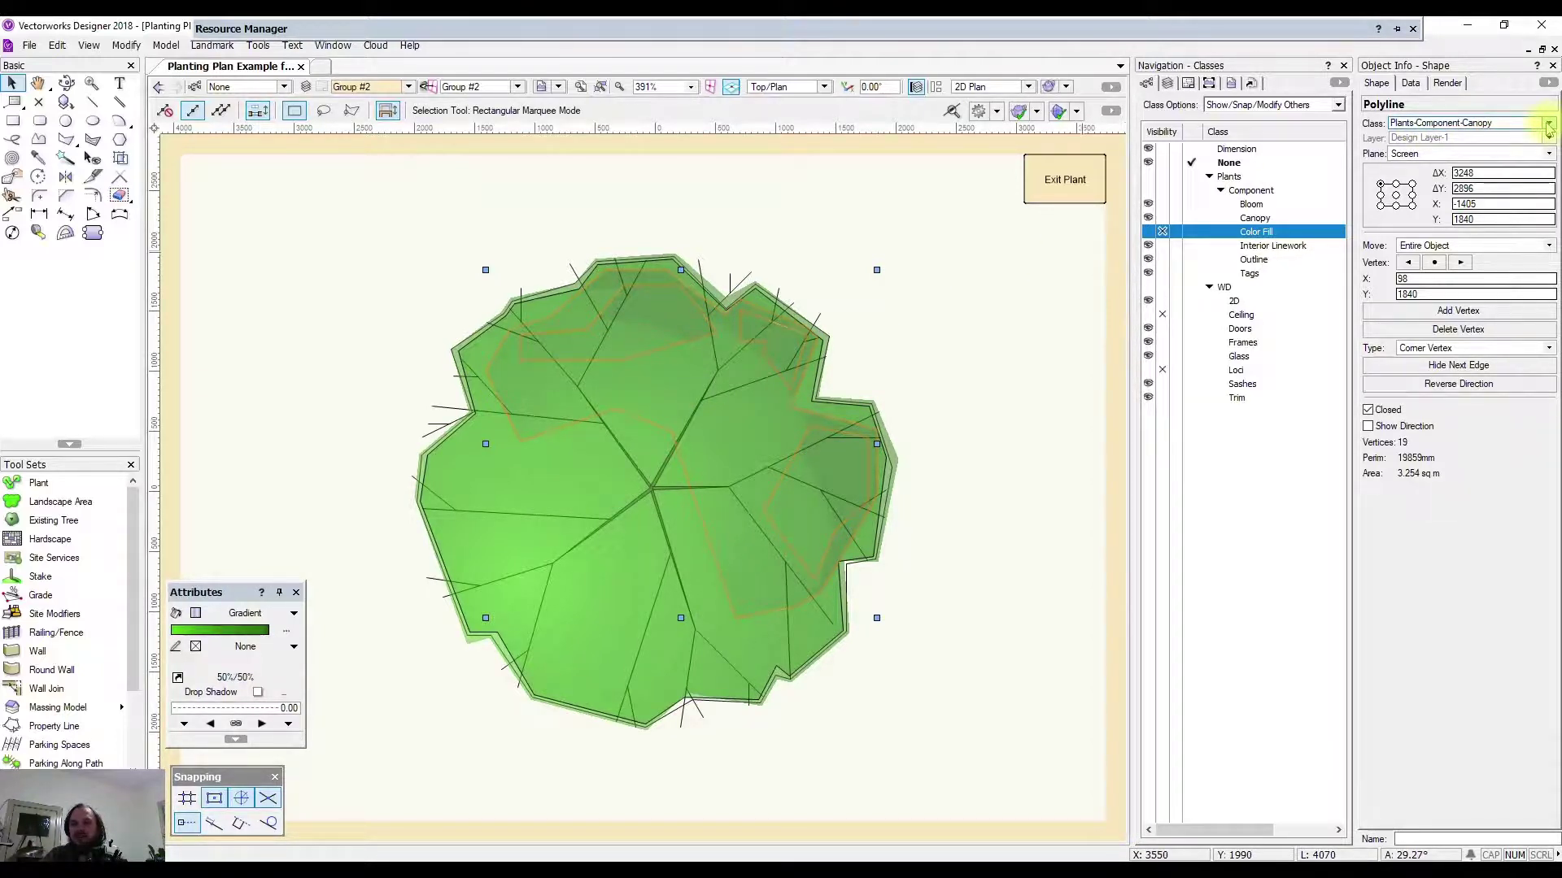
{"action": "left_click", "coordinate": [481, 481]}
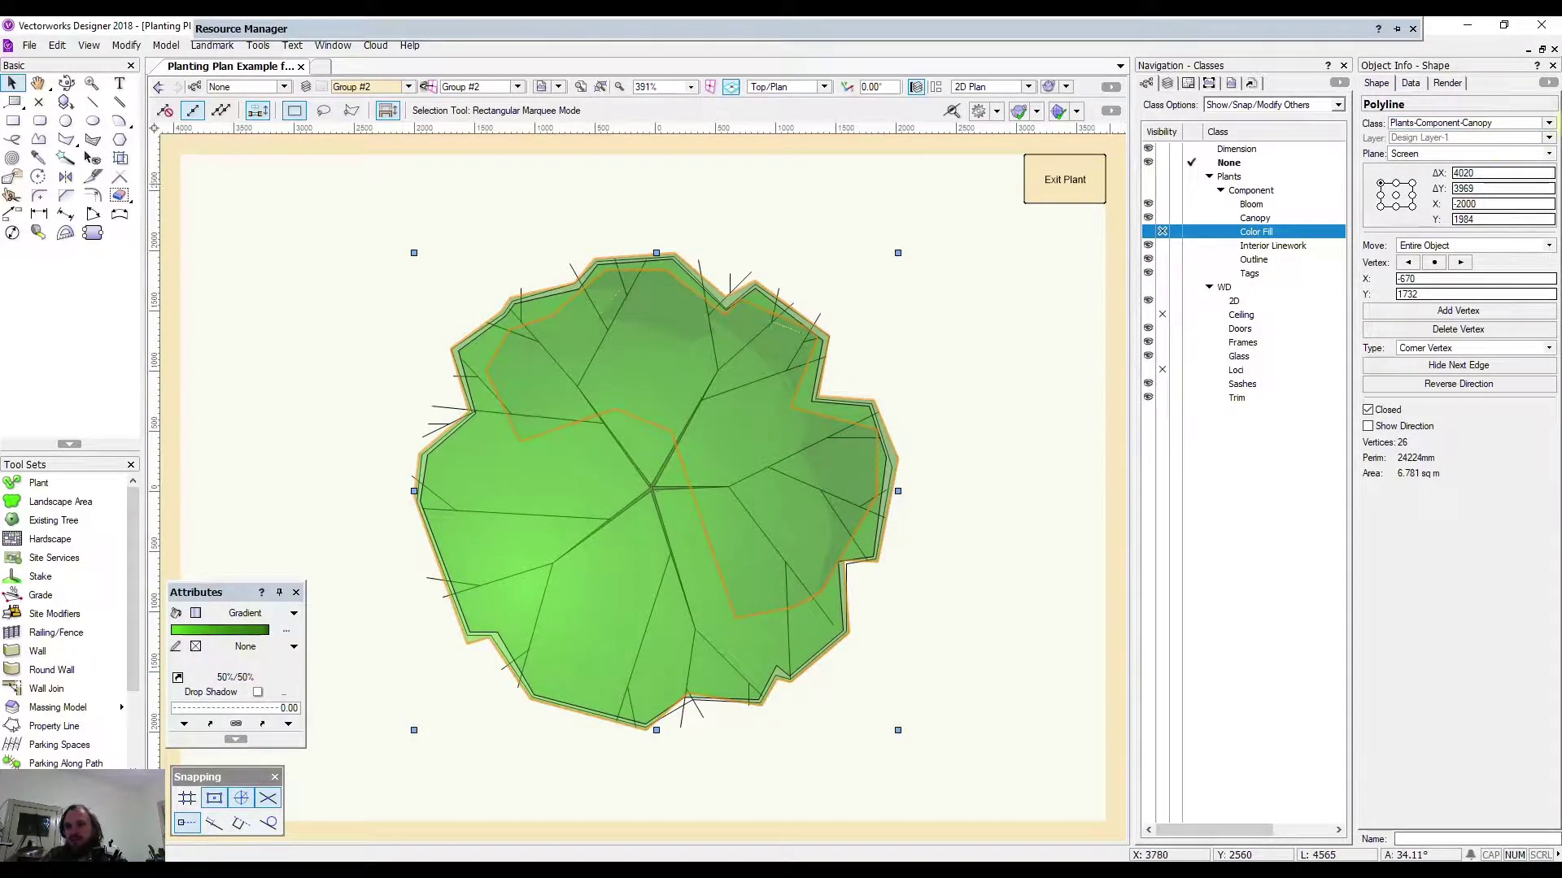
{"action": "left_click", "coordinate": [999, 163]}
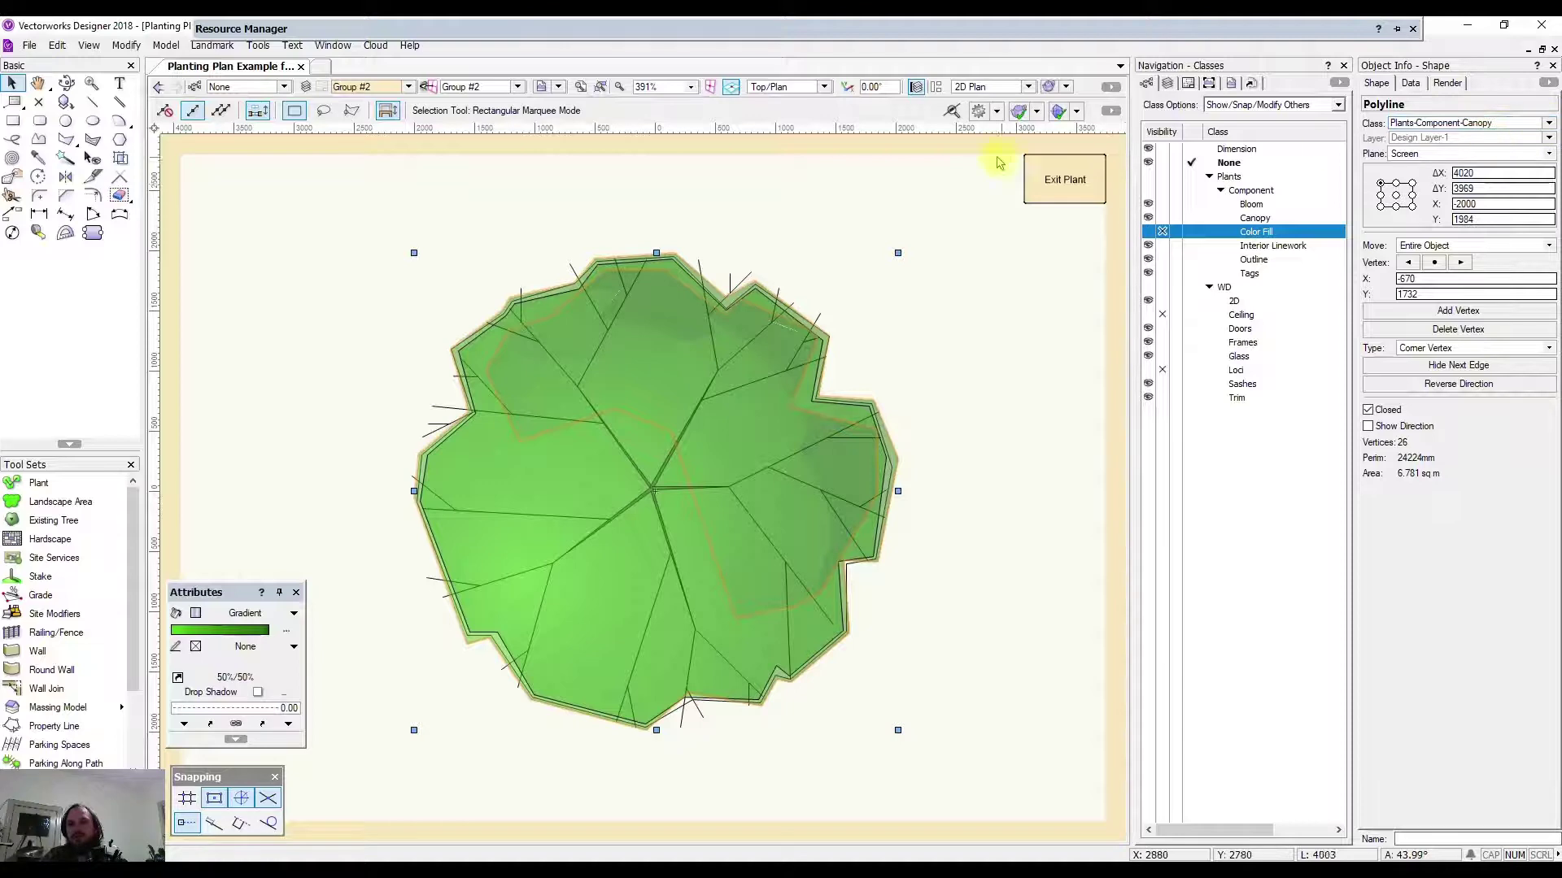
{"action": "left_click", "coordinate": [1042, 181]}
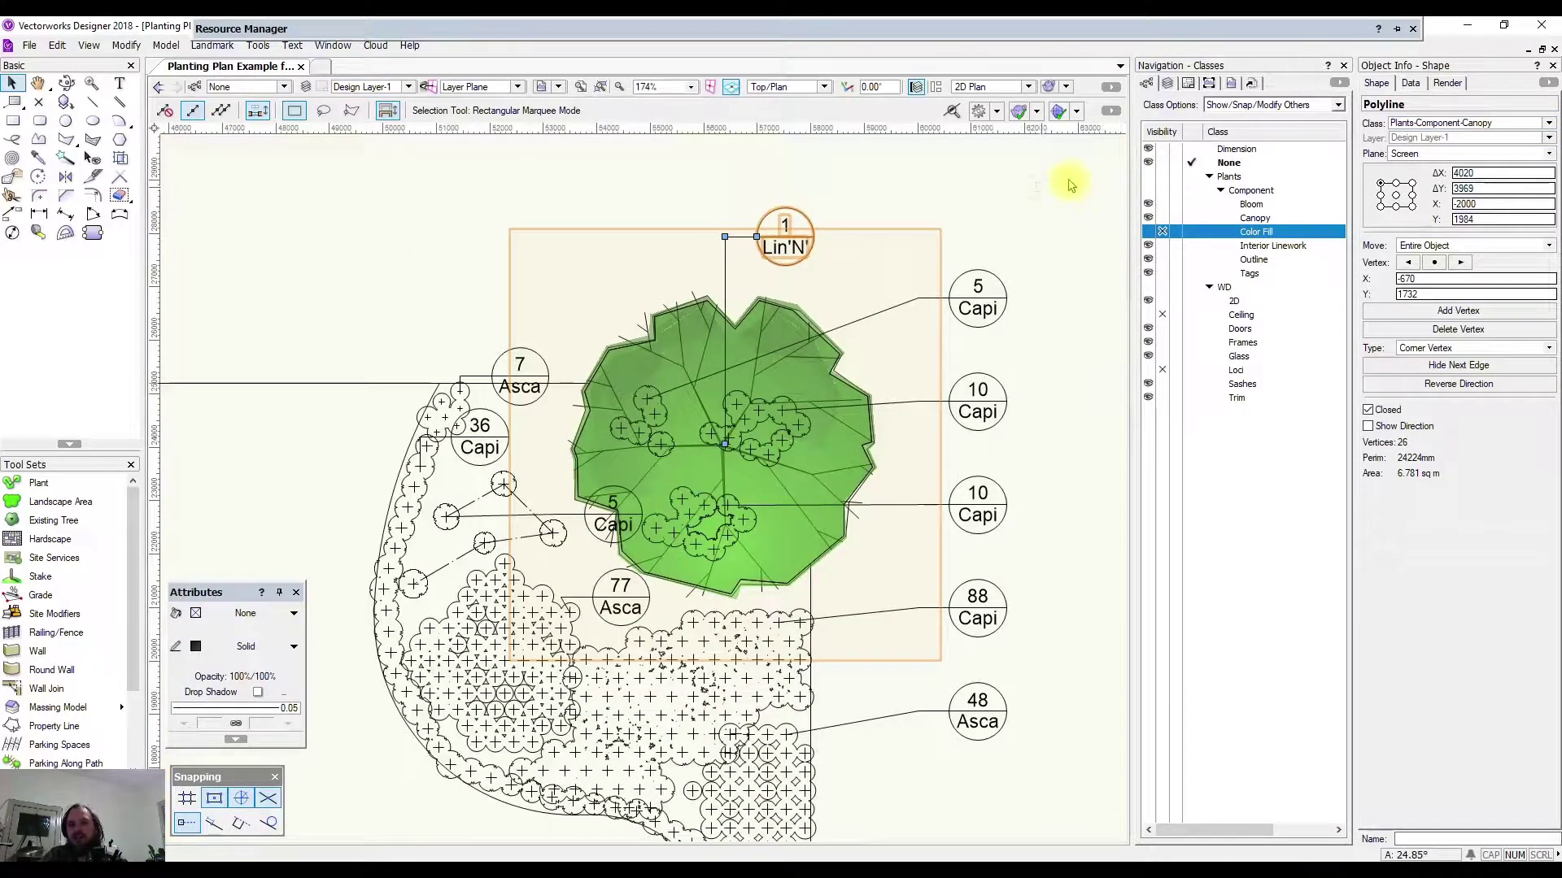
Hide the Canopy, Bloom, Interior Linework and Outline plant component classes one after another, keeping Color Fill off.
{"action": "left_click", "coordinate": [638, 358]}
{"action": "scroll", "coordinate": [638, 358], "scroll_direction": "down", "scroll_amount": 3}
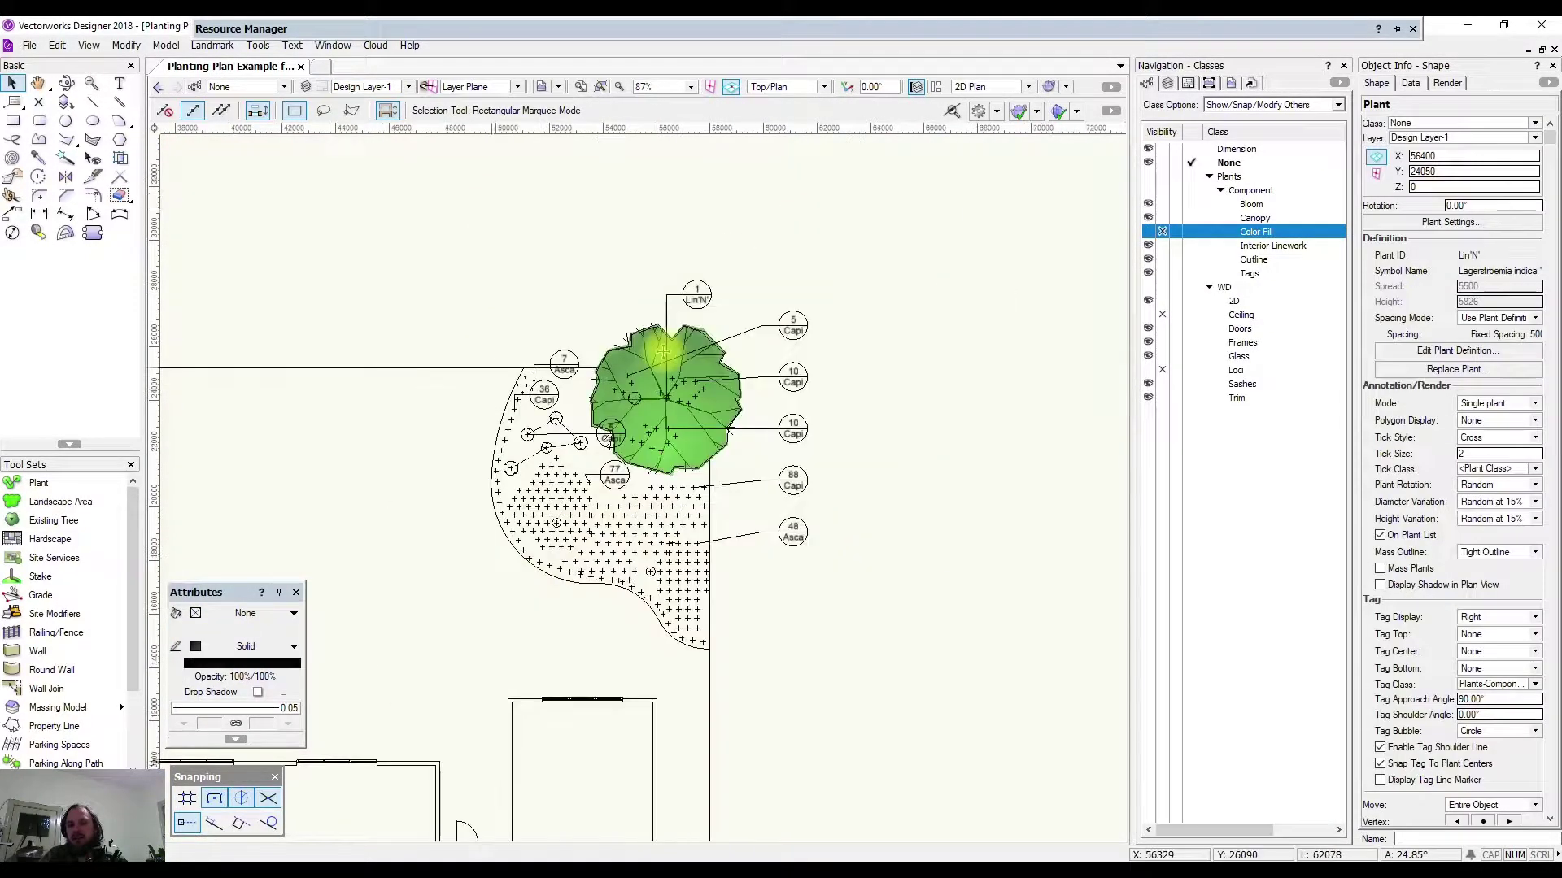
{"action": "left_click", "coordinate": [1166, 232]}
{"action": "left_click", "coordinate": [1163, 218]}
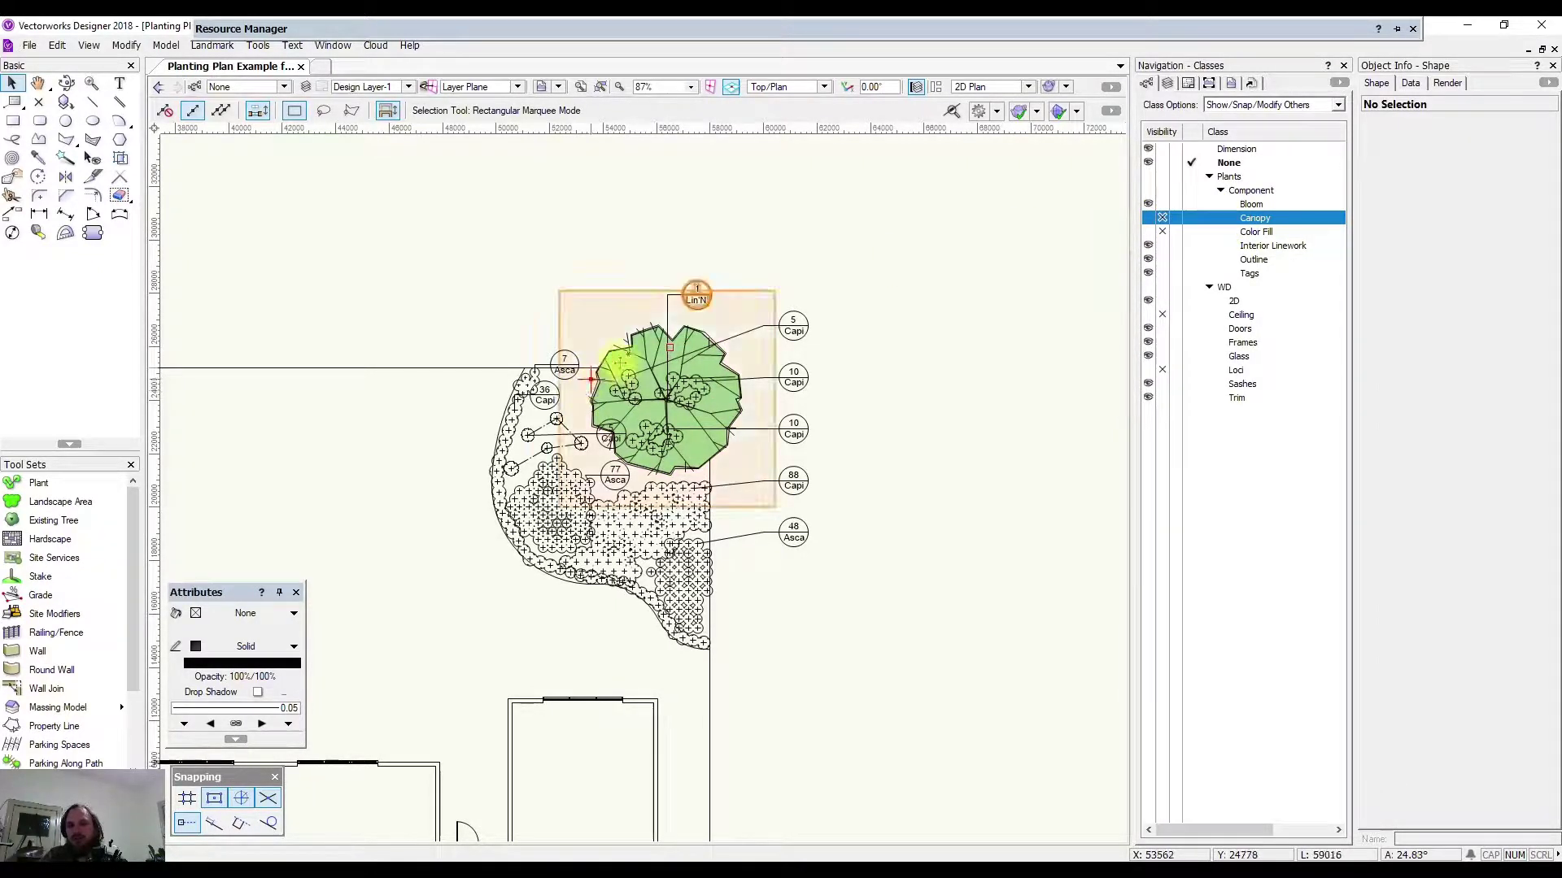
{"action": "scroll", "coordinate": [662, 383], "scroll_direction": "up", "scroll_amount": 2}
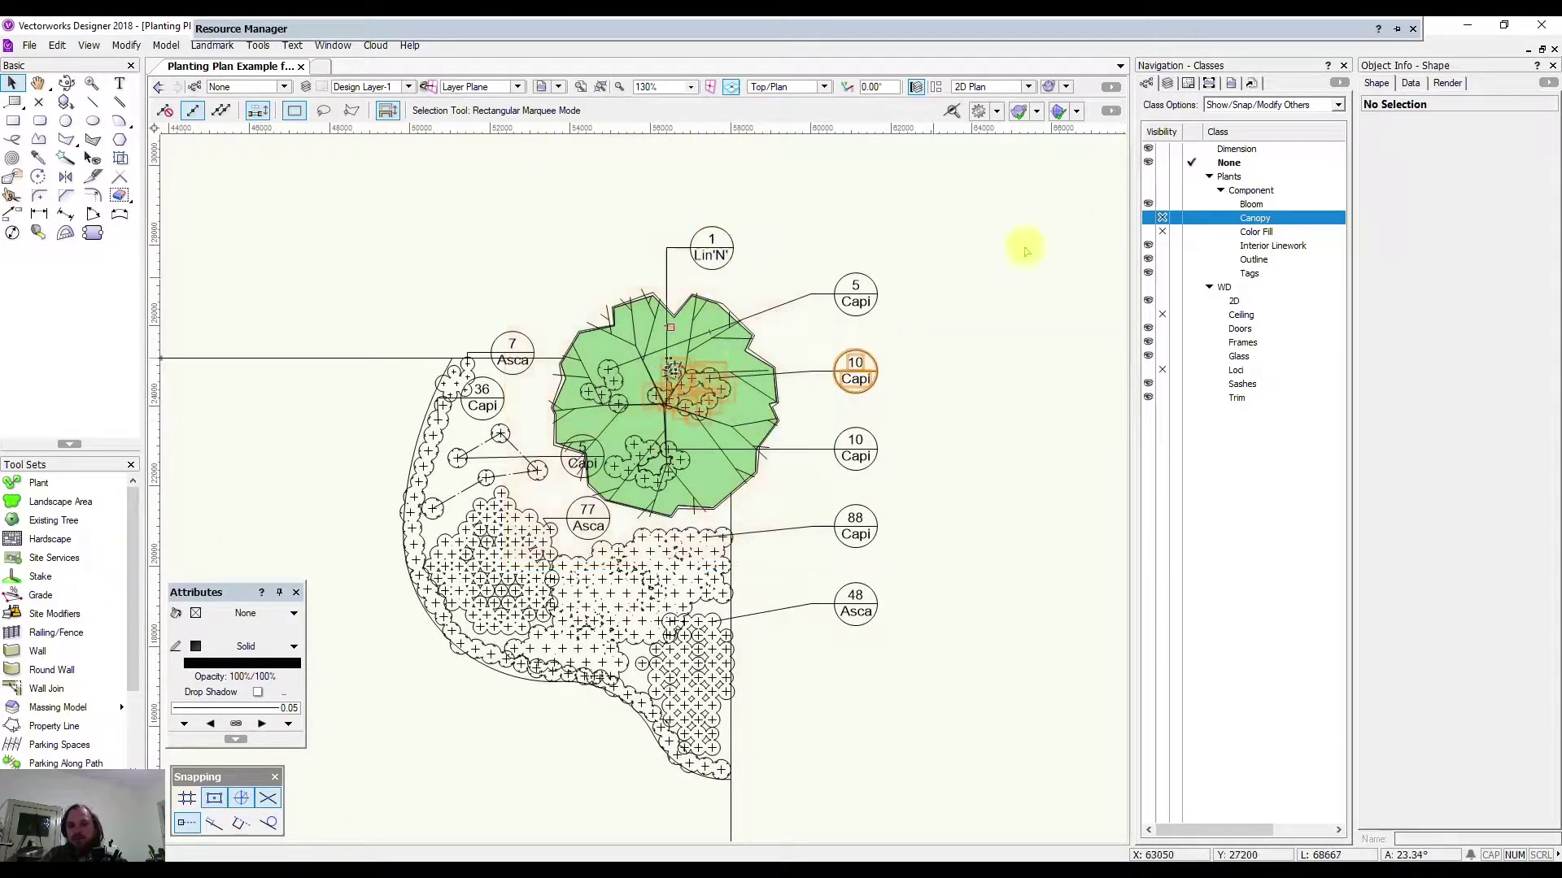
{"action": "left_click", "coordinate": [1161, 205]}
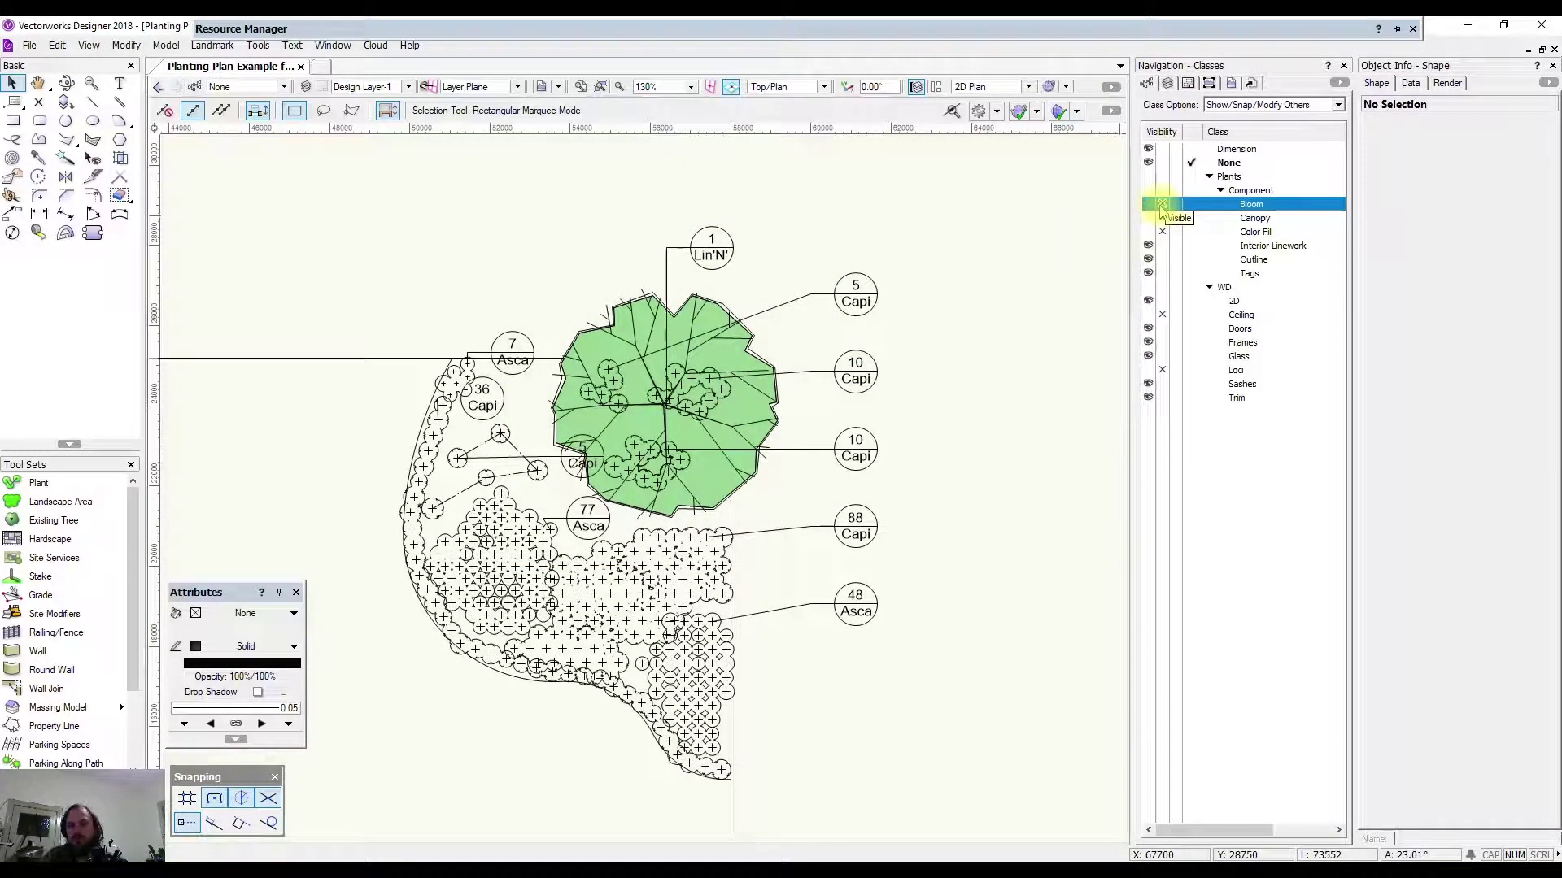
{"action": "left_click", "coordinate": [1161, 245]}
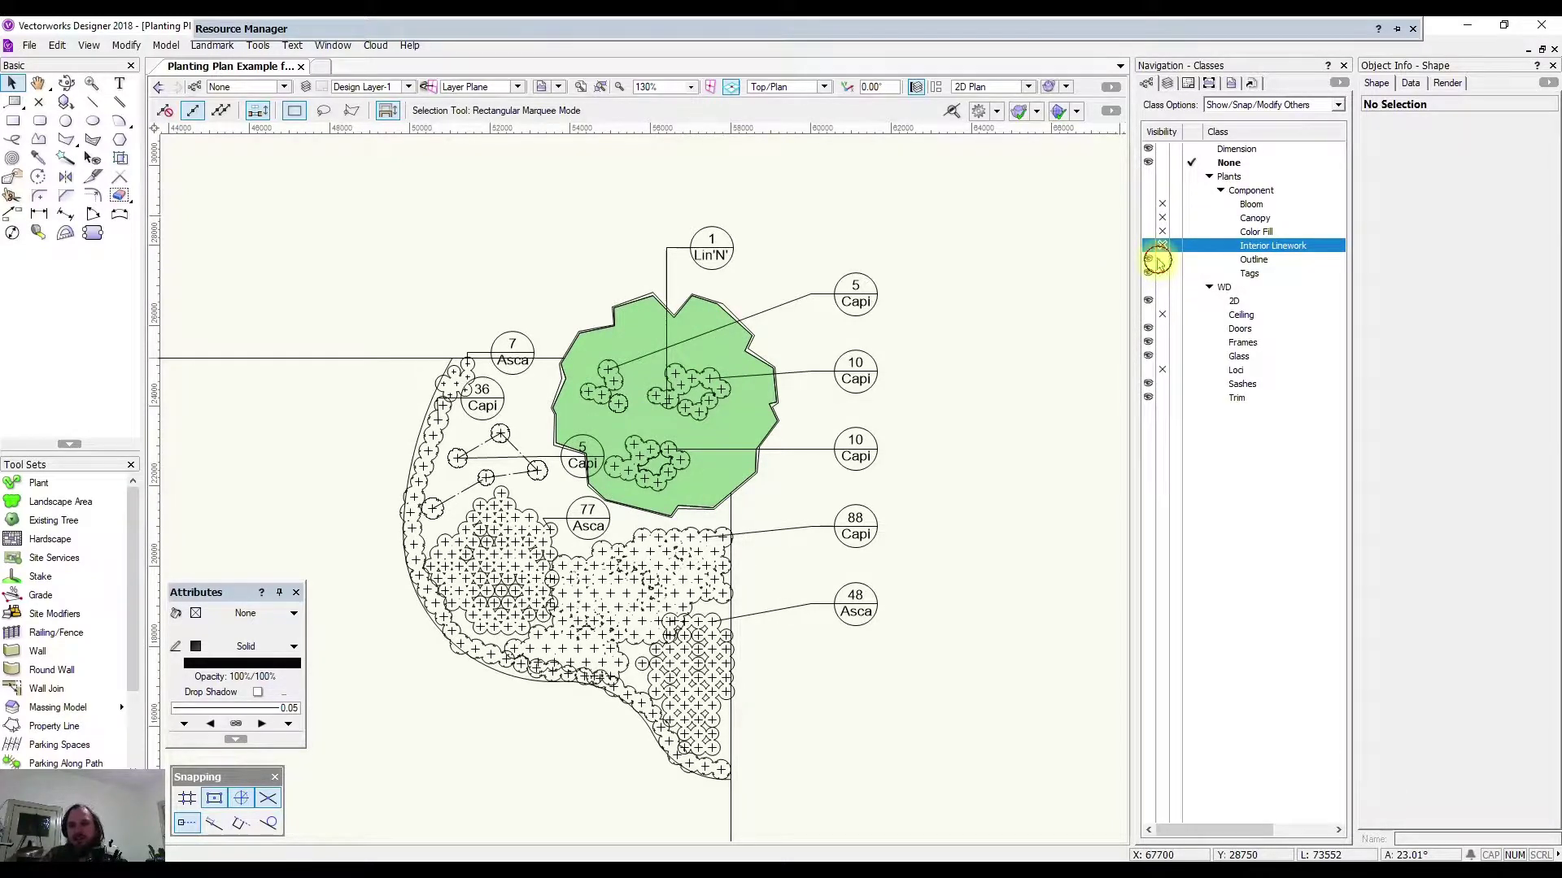
{"action": "left_click", "coordinate": [1162, 259]}
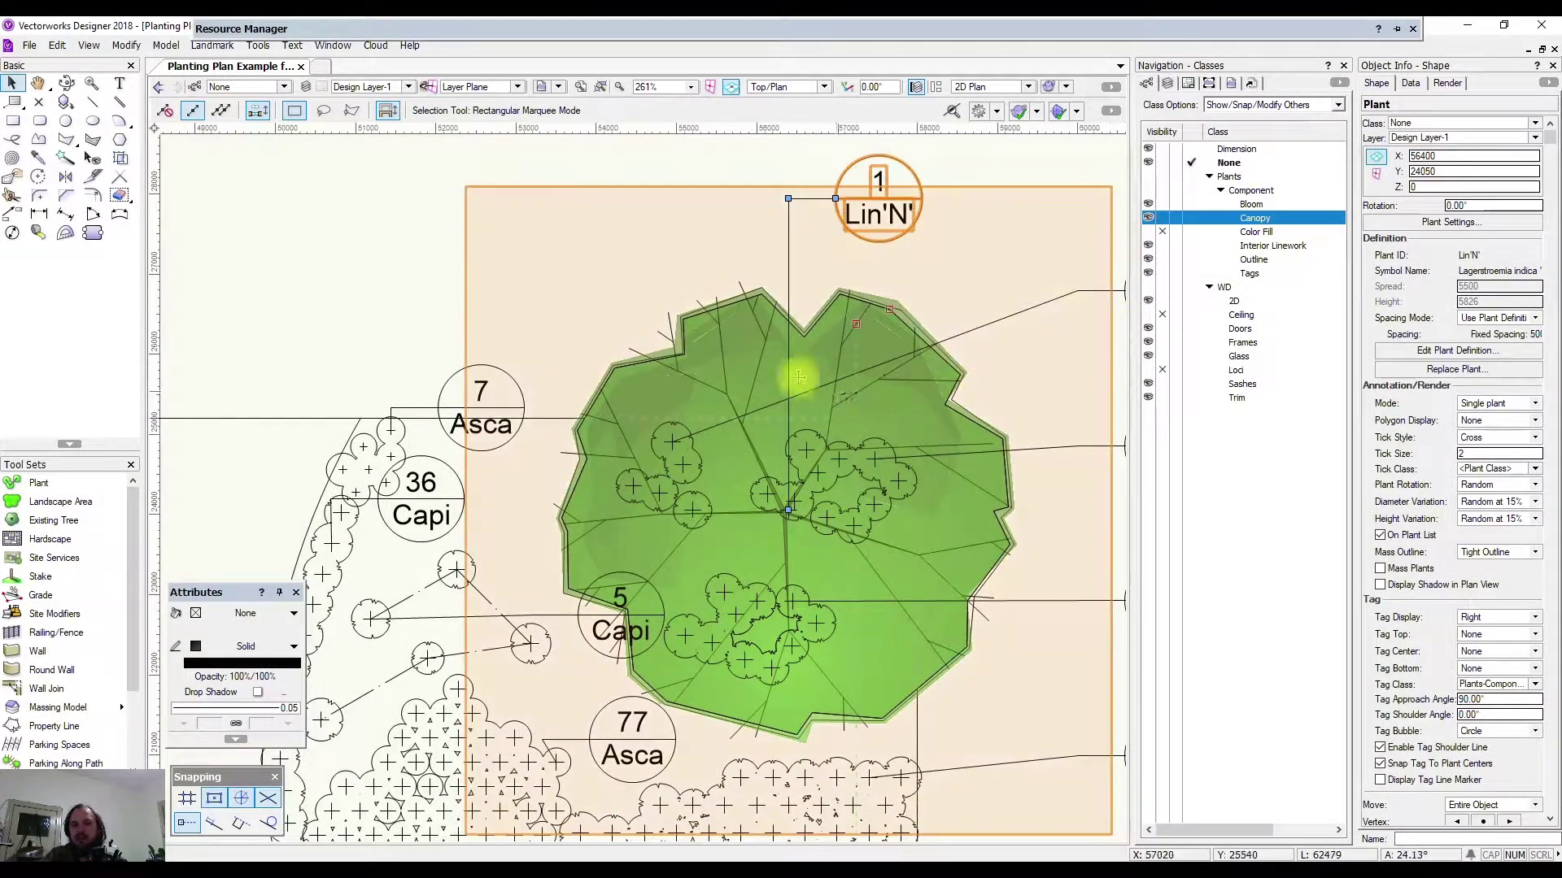
Reopen the 2D graphics of the Lin'N' tree for editing and clear the selection inside it.
{"action": "double_click", "coordinate": [698, 328]}
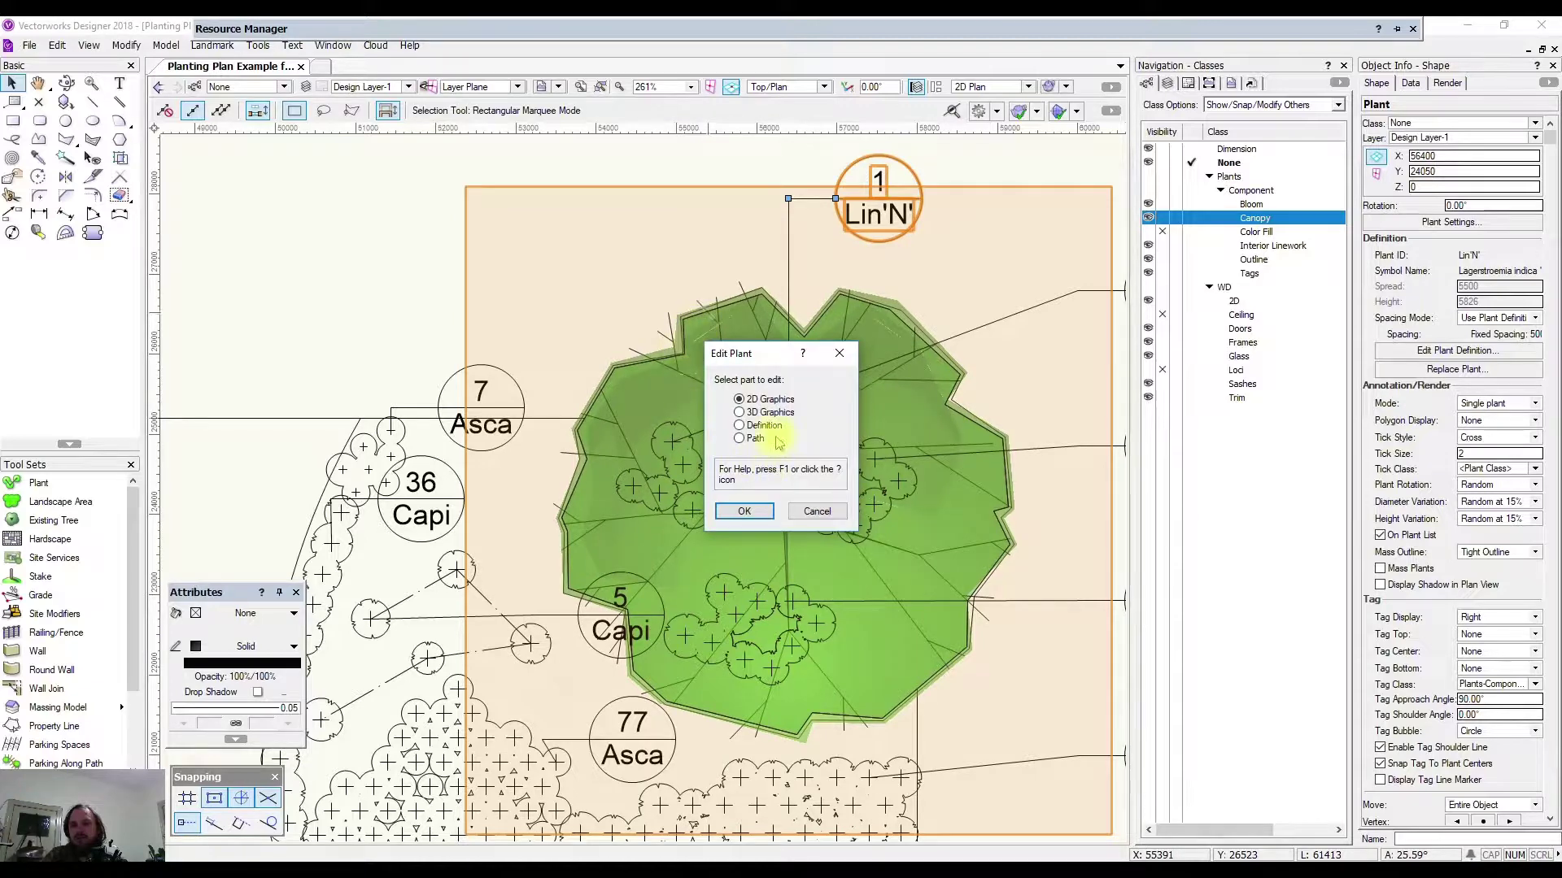
{"action": "left_click", "coordinate": [738, 511]}
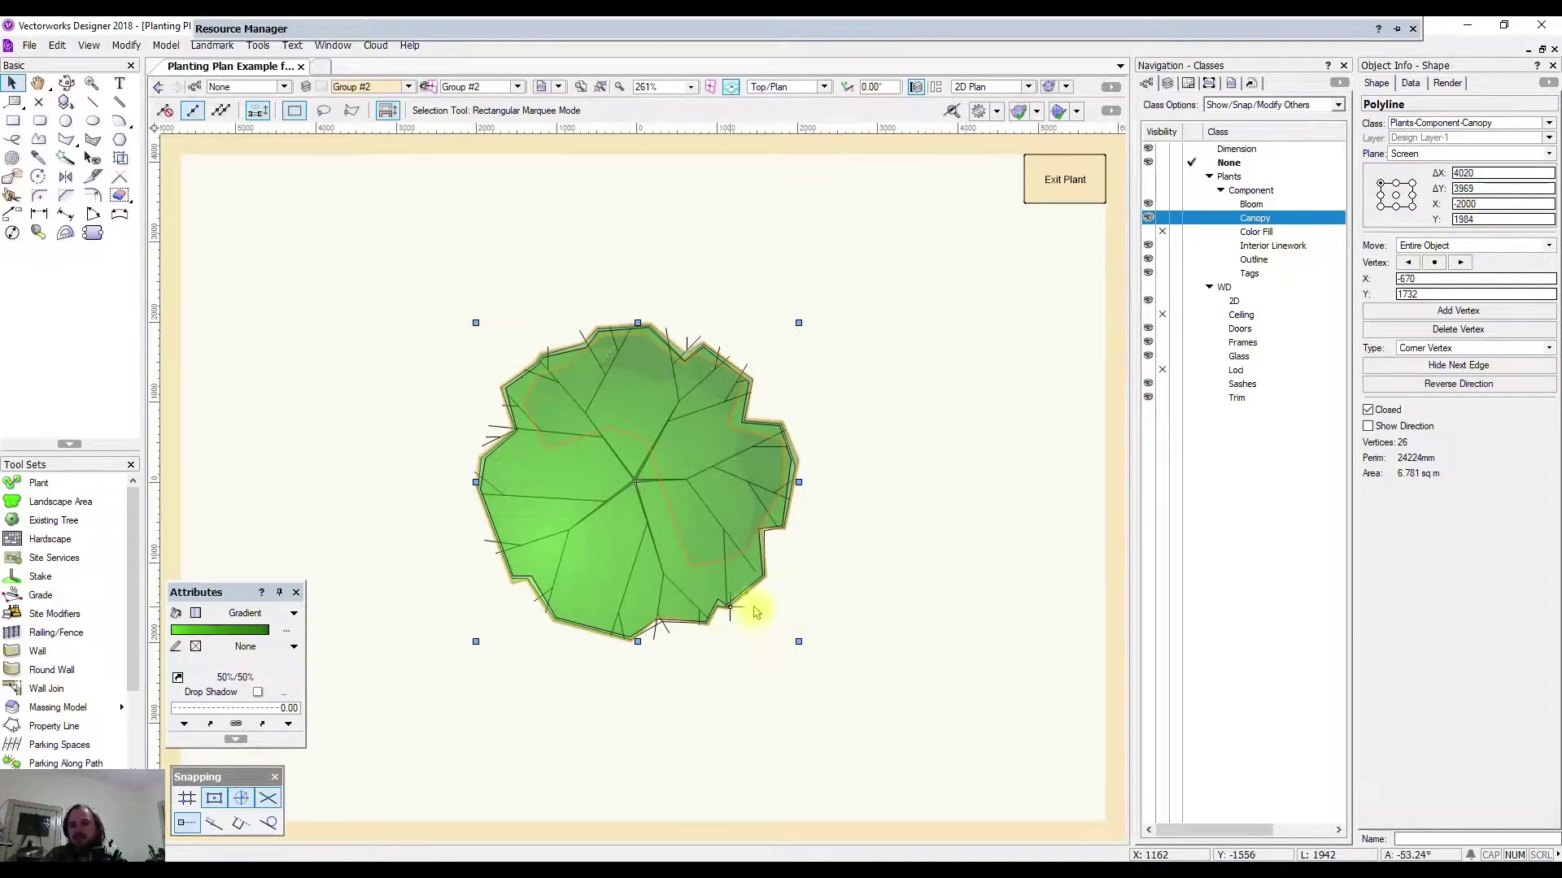
{"action": "left_click", "coordinate": [840, 537]}
{"action": "scroll", "coordinate": [664, 402], "scroll_direction": "up", "scroll_amount": 2}
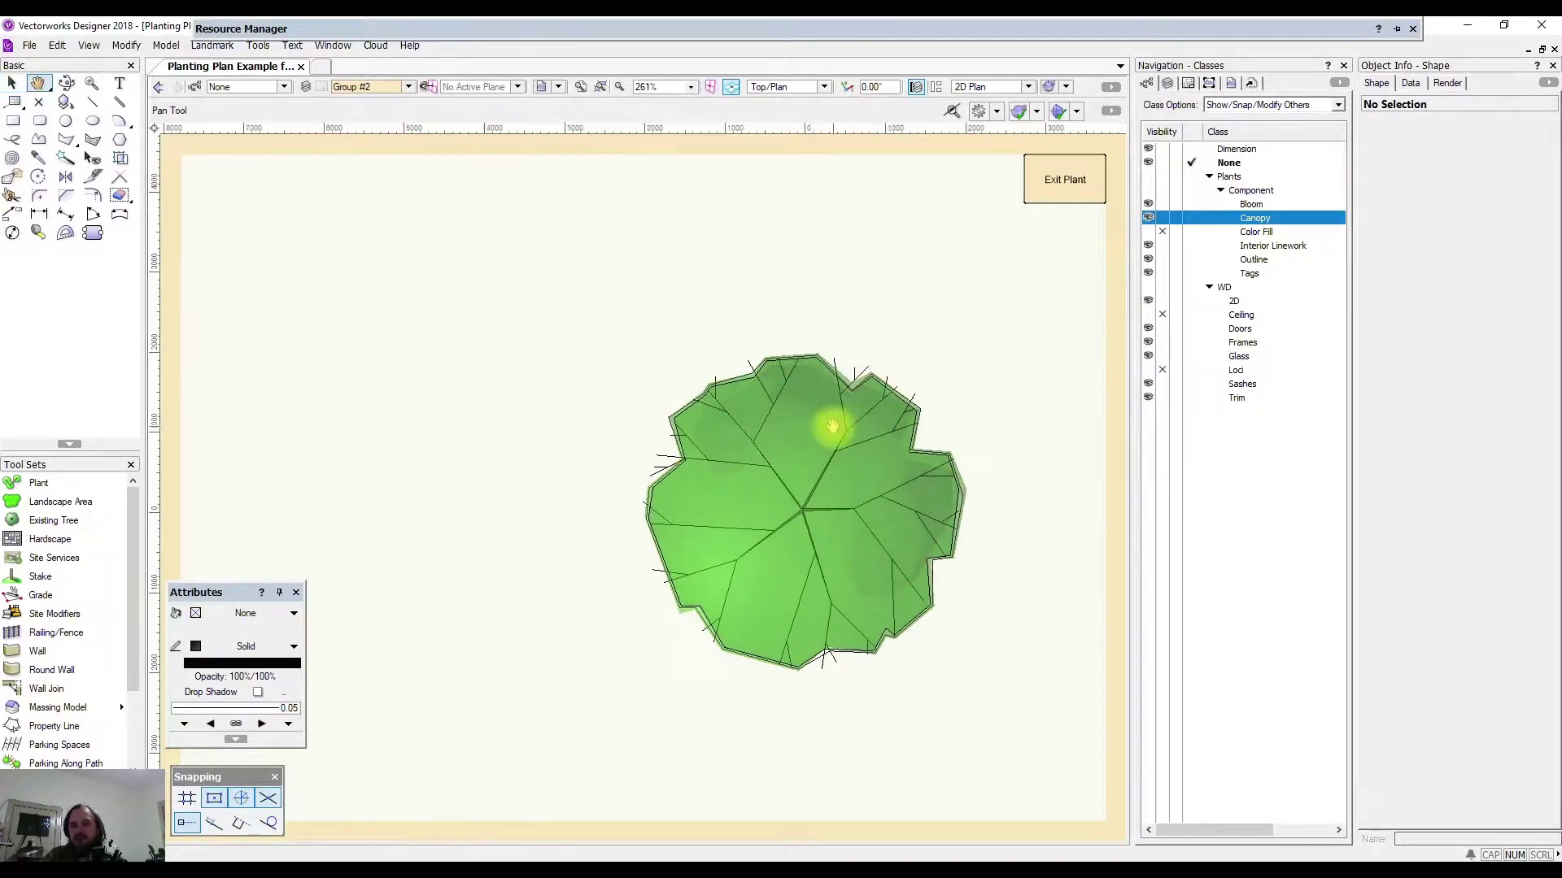
Pull the large shading polyline, two small shading polygons and the solid light green fill out to the left of the tree linework.
{"action": "left_click_drag", "start_coordinate": [775, 386], "coordinate": [467, 196]}
{"action": "middle_click_drag", "start_coordinate": [724, 425], "coordinate": [870, 374]}
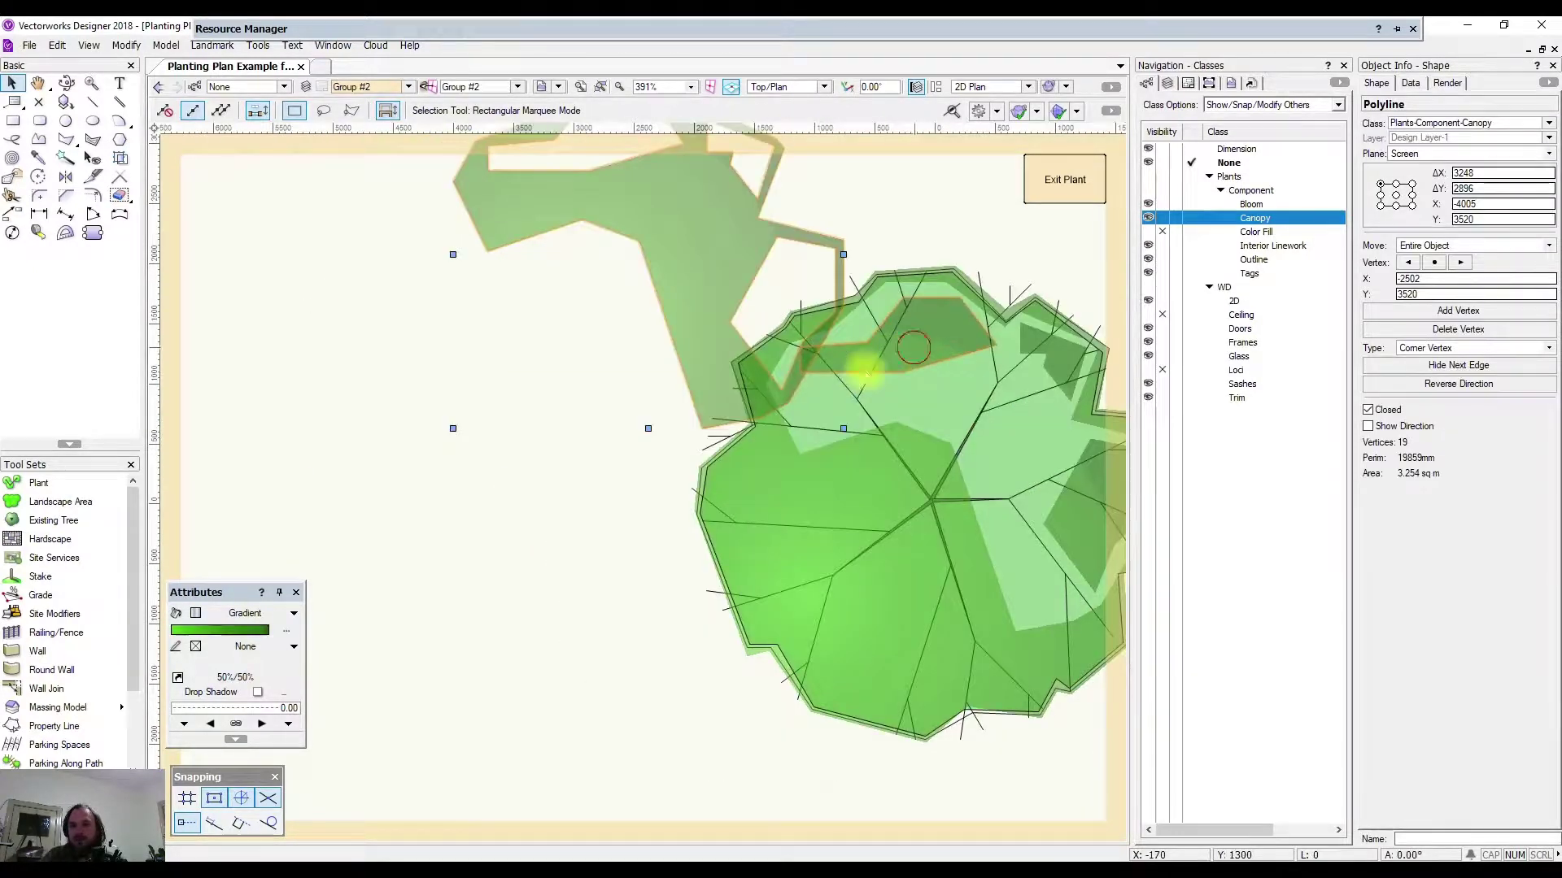
{"action": "left_click", "coordinate": [1046, 348]}
{"action": "left_click_drag", "start_coordinate": [1046, 349], "coordinate": [407, 385]}
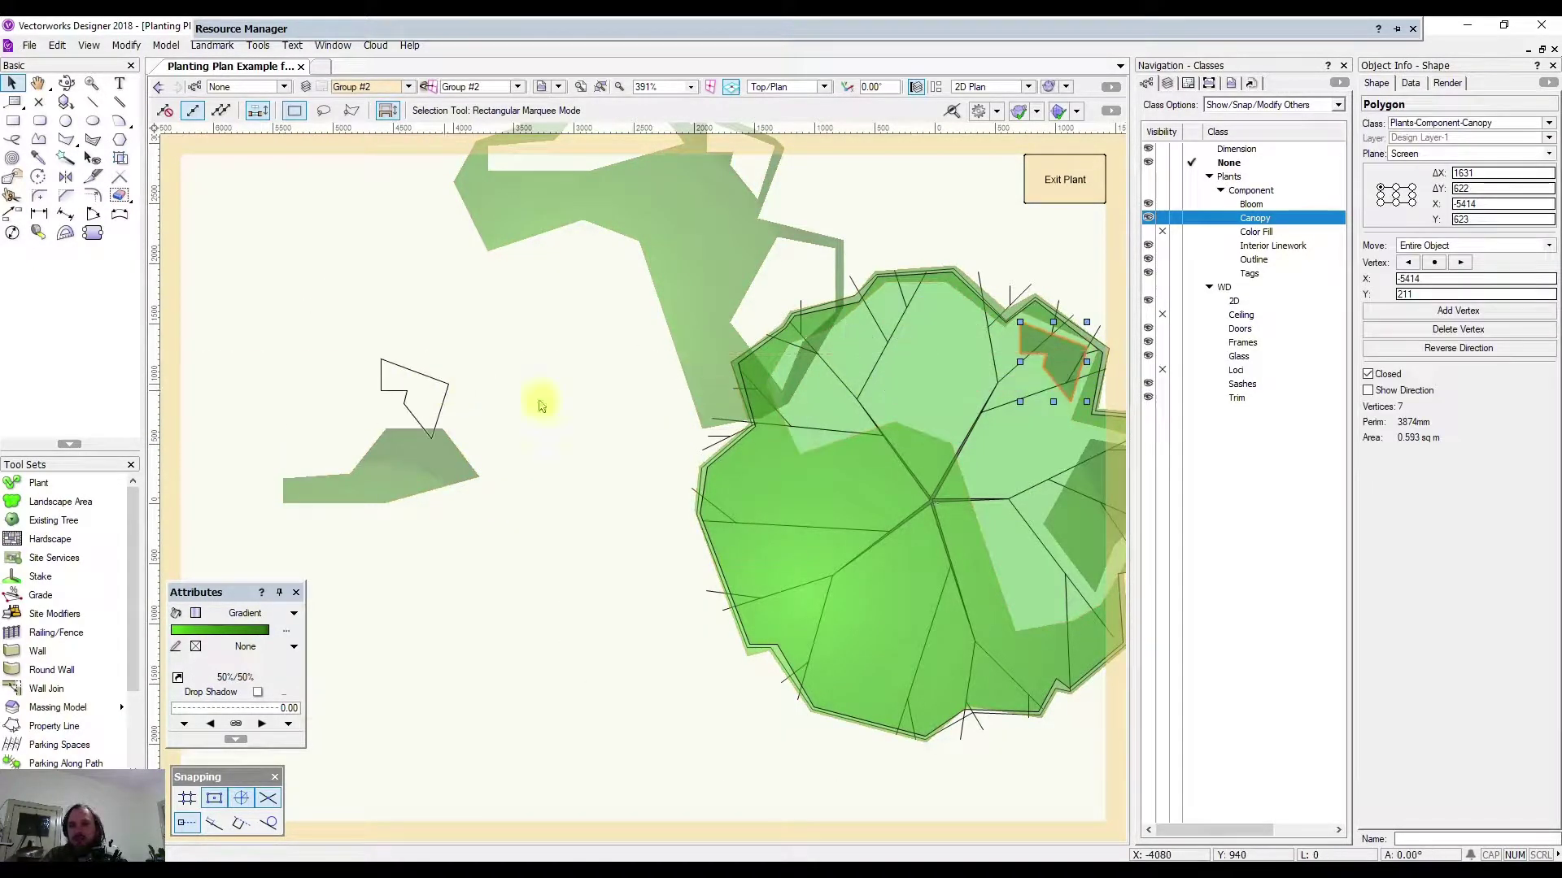
{"action": "left_click", "coordinate": [924, 383]}
{"action": "left_click_drag", "start_coordinate": [929, 368], "coordinate": [457, 599]}
Move the gradient canopy shape below and right of the tree linework, and the remaining small shading polygon to its right.
{"action": "left_click_drag", "start_coordinate": [805, 481], "coordinate": [798, 721]}
{"action": "middle_click_drag", "start_coordinate": [737, 587], "coordinate": [534, 355]}
{"action": "scroll", "coordinate": [534, 356], "scroll_direction": "down", "scroll_amount": 4}
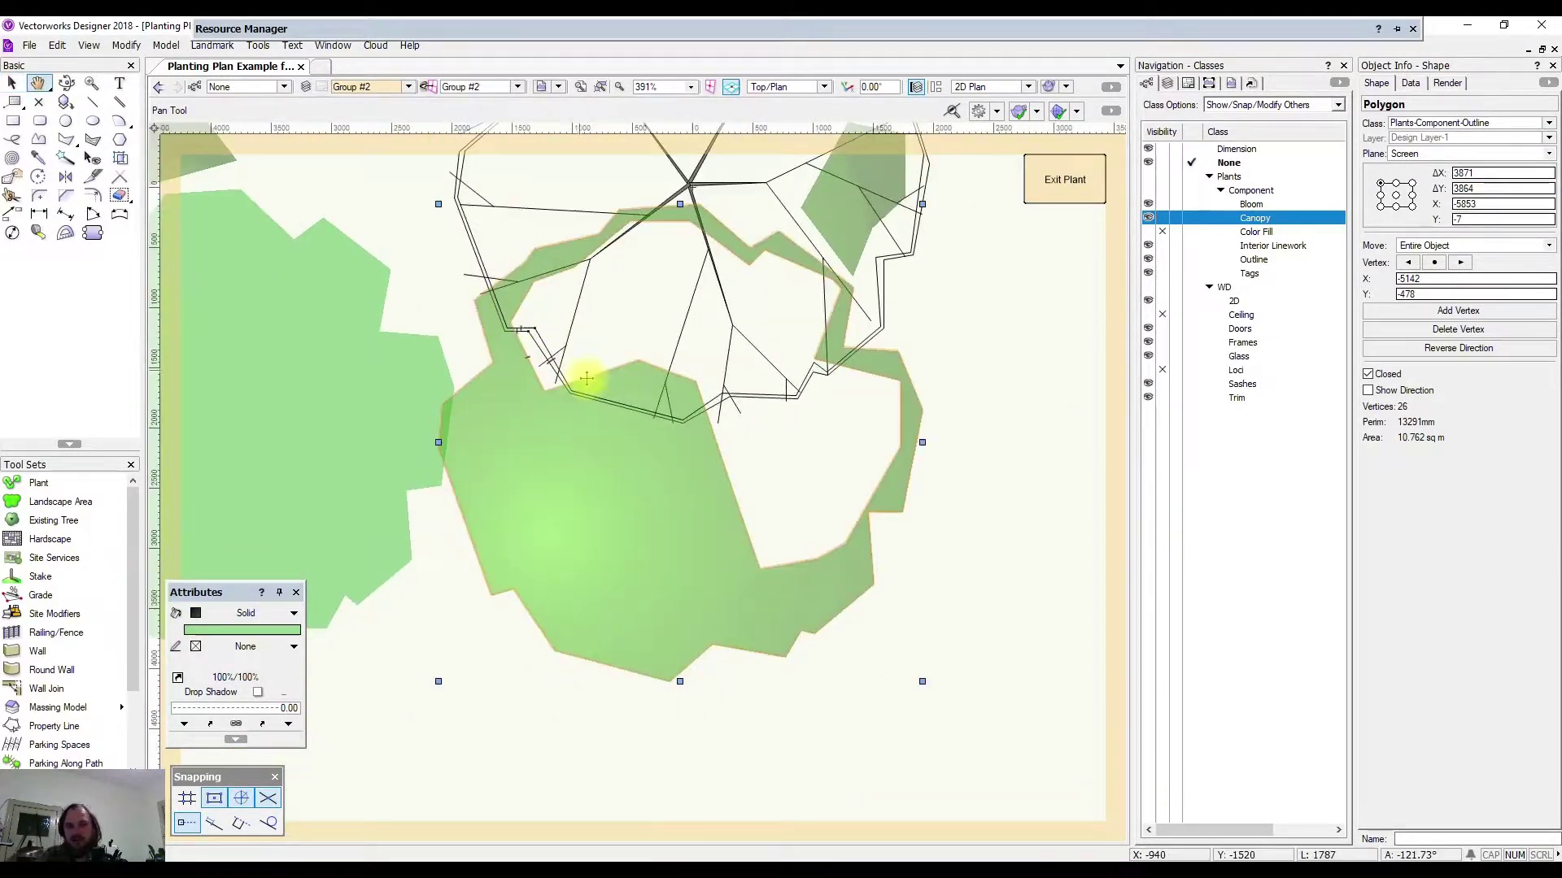
{"action": "left_click", "coordinate": [610, 453]}
{"action": "left_click_drag", "start_coordinate": [560, 445], "coordinate": [827, 463]}
{"action": "left_click_drag", "start_coordinate": [694, 298], "coordinate": [826, 244]}
Examine the class assigned to the separated shading polygons and the solid light green fill, including the fill's lack of an edge line.
{"action": "middle_click_drag", "start_coordinate": [495, 223], "coordinate": [522, 326]}
{"action": "left_click_drag", "start_coordinate": [521, 326], "coordinate": [538, 277]}
{"action": "left_click", "coordinate": [550, 249]}
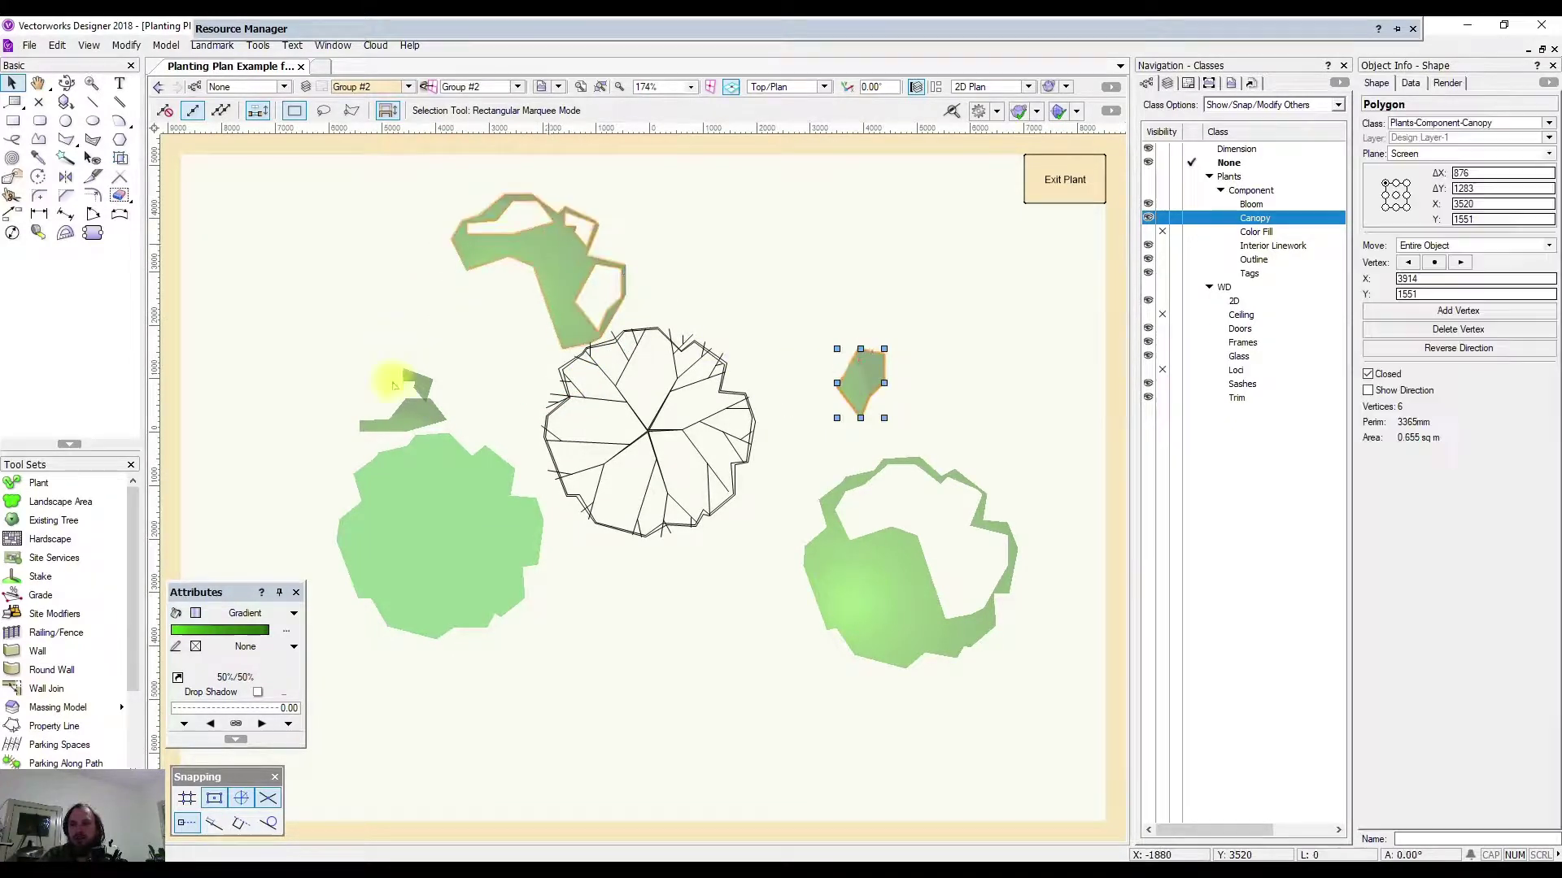
{"action": "left_click", "coordinate": [412, 408]}
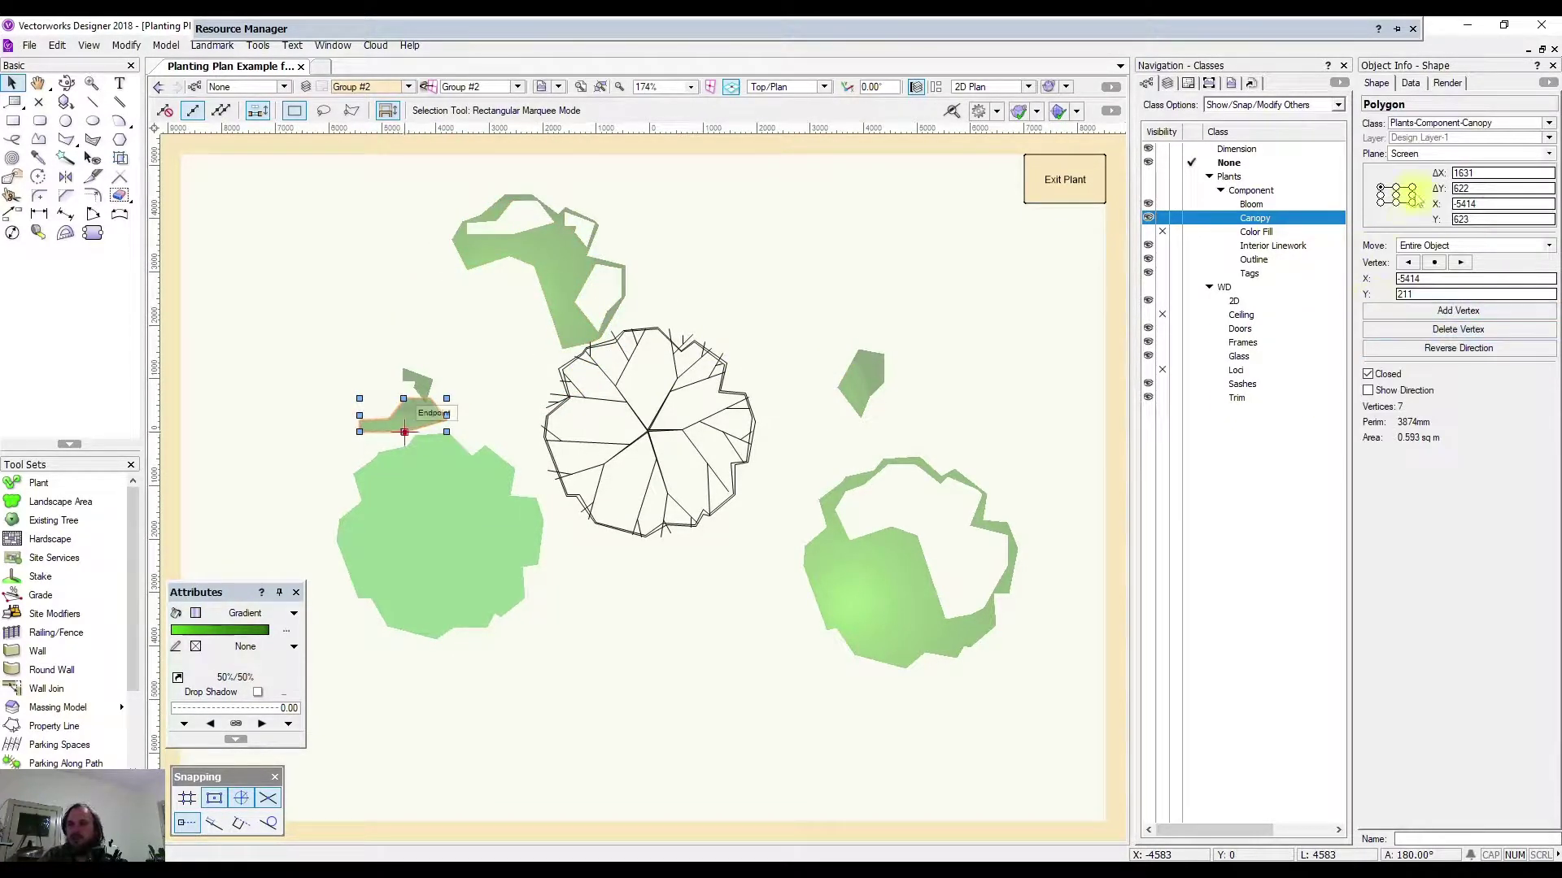
{"action": "left_click", "coordinate": [392, 576]}
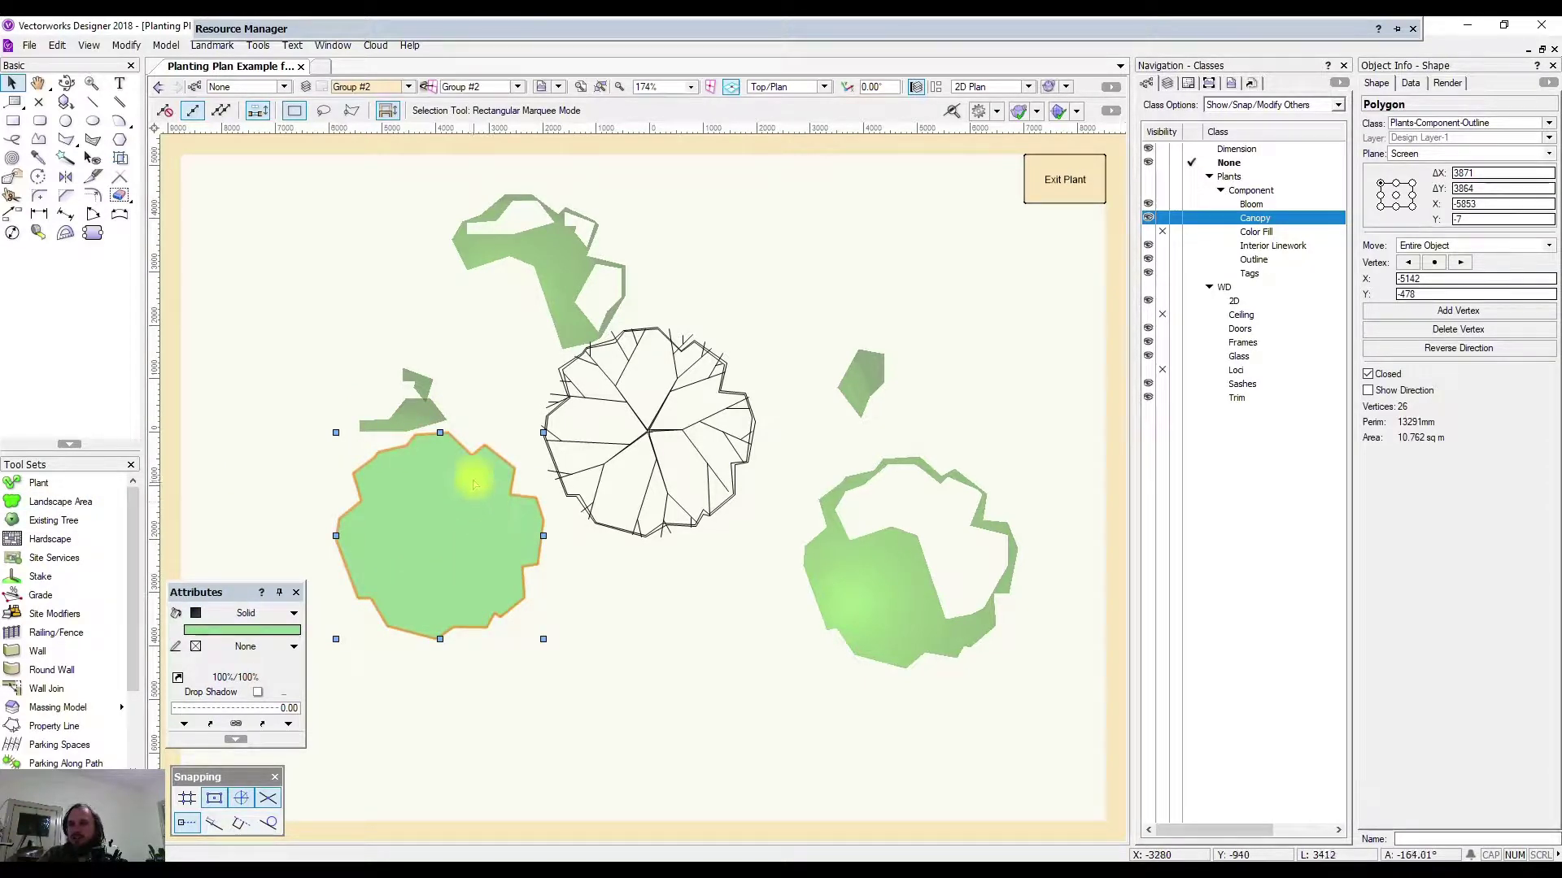
{"action": "scroll", "coordinate": [474, 481], "scroll_direction": "up", "scroll_amount": 4}
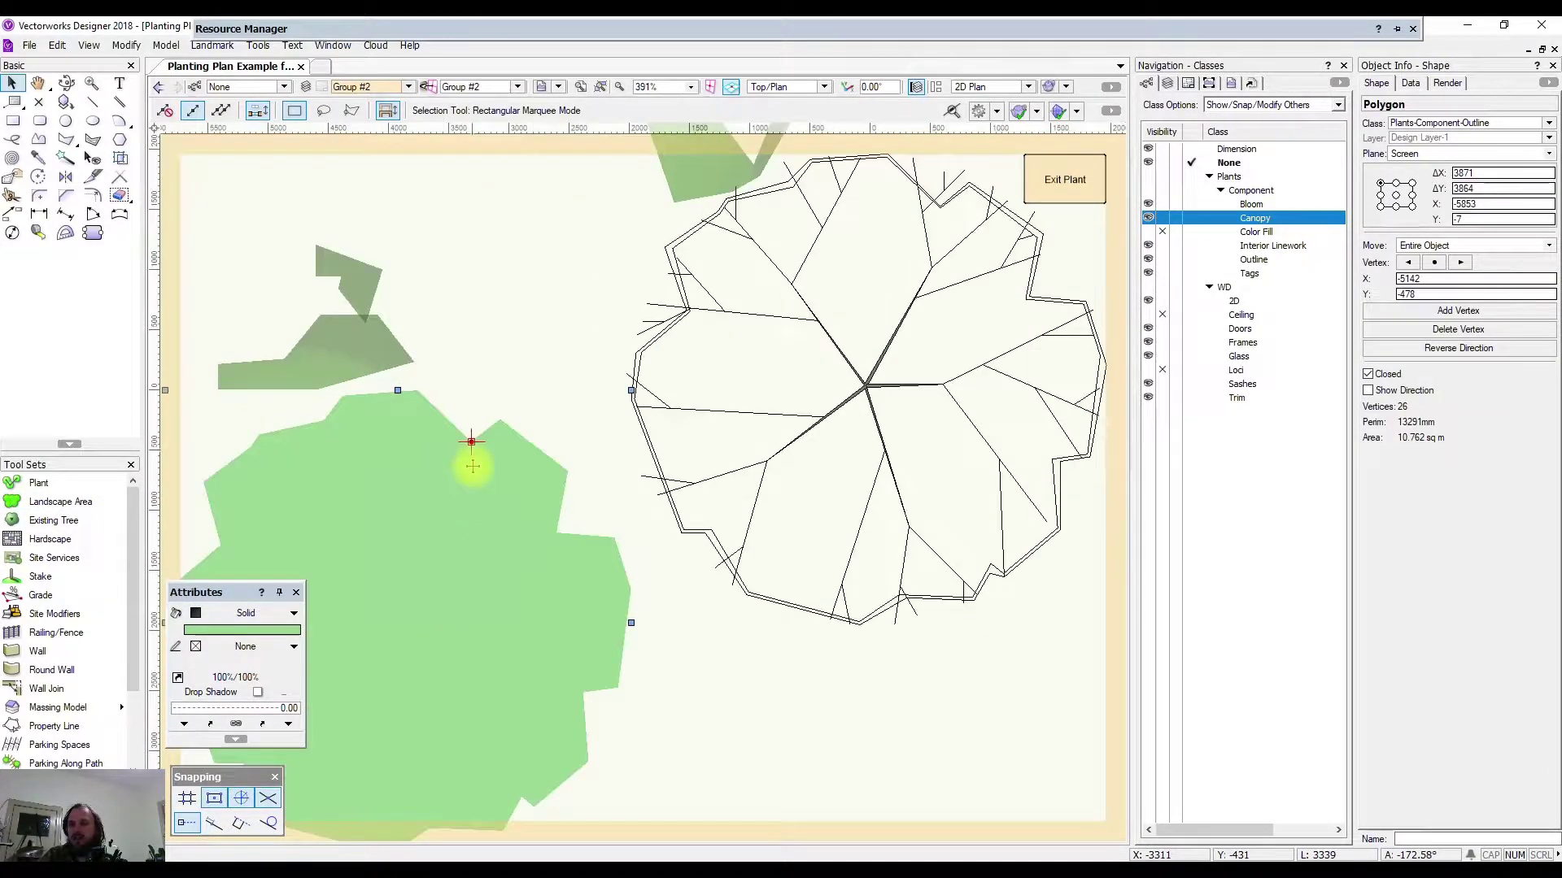
{"action": "scroll", "coordinate": [513, 465], "scroll_direction": "up", "scroll_amount": 5}
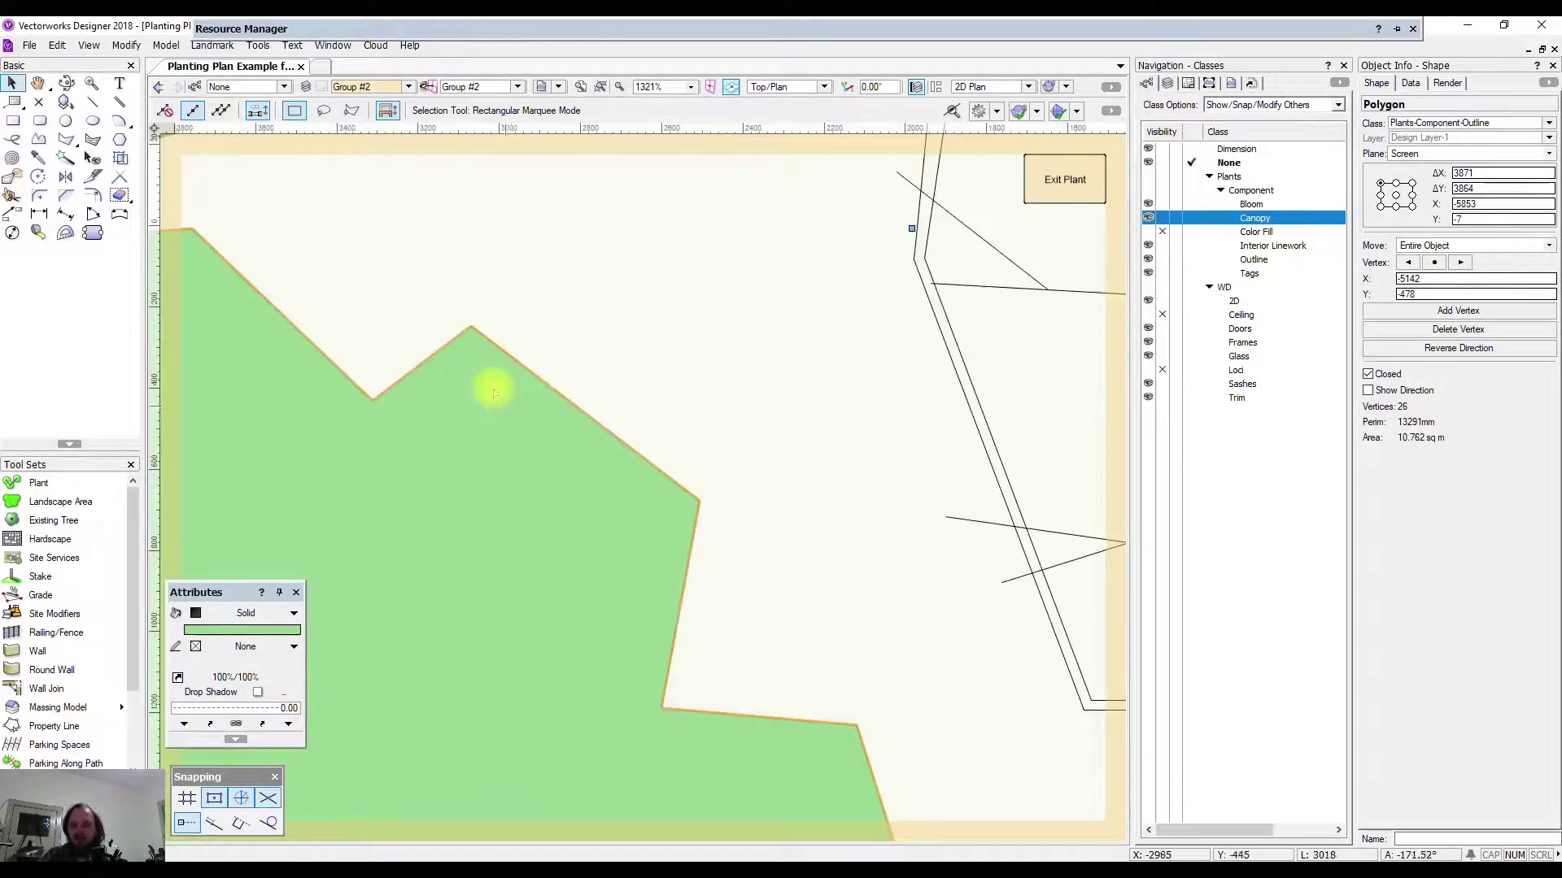
{"action": "left_click", "coordinate": [443, 346]}
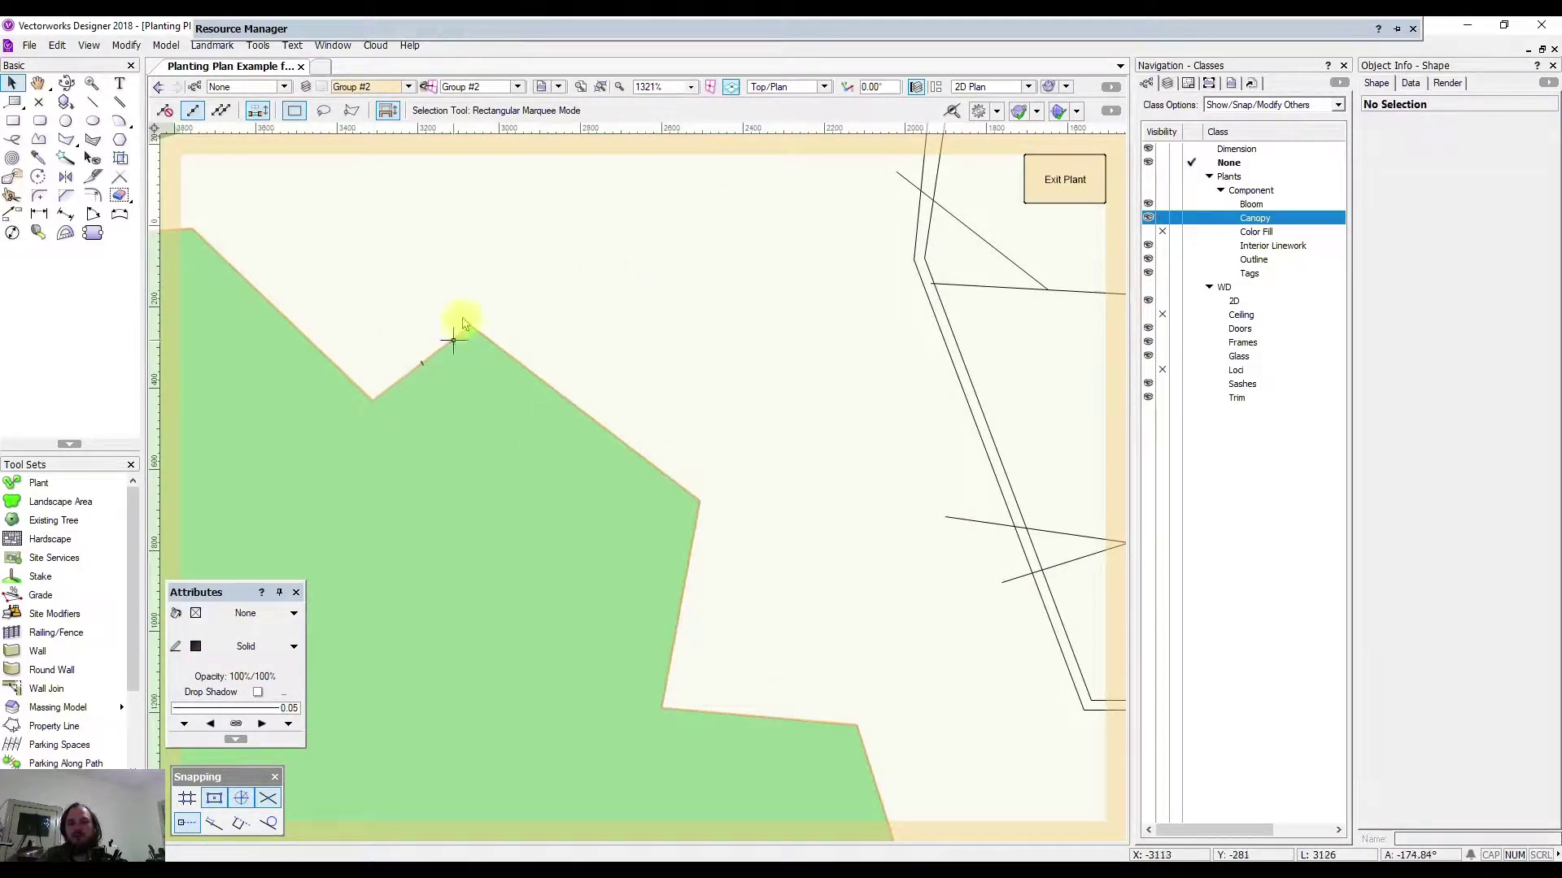
{"action": "scroll", "coordinate": [691, 687], "scroll_direction": "down", "scroll_amount": 9}
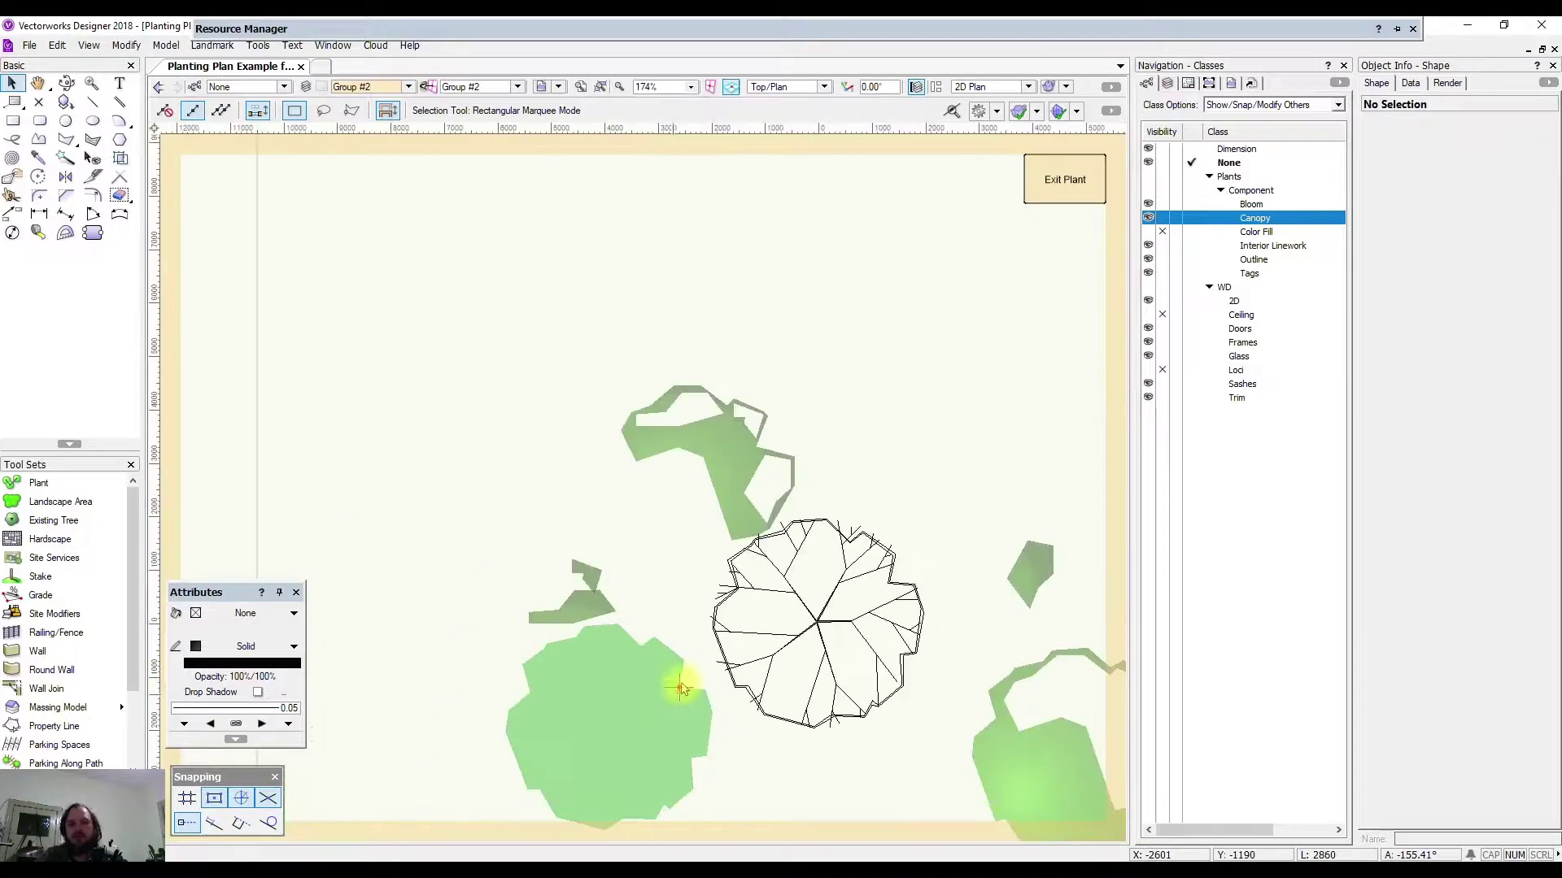
{"action": "middle_click_drag", "start_coordinate": [558, 593], "coordinate": [494, 480]}
Delete the solid light green fill polygon and the outer of the two outline polygons around the tree linework.
{"action": "left_click", "coordinate": [495, 480]}
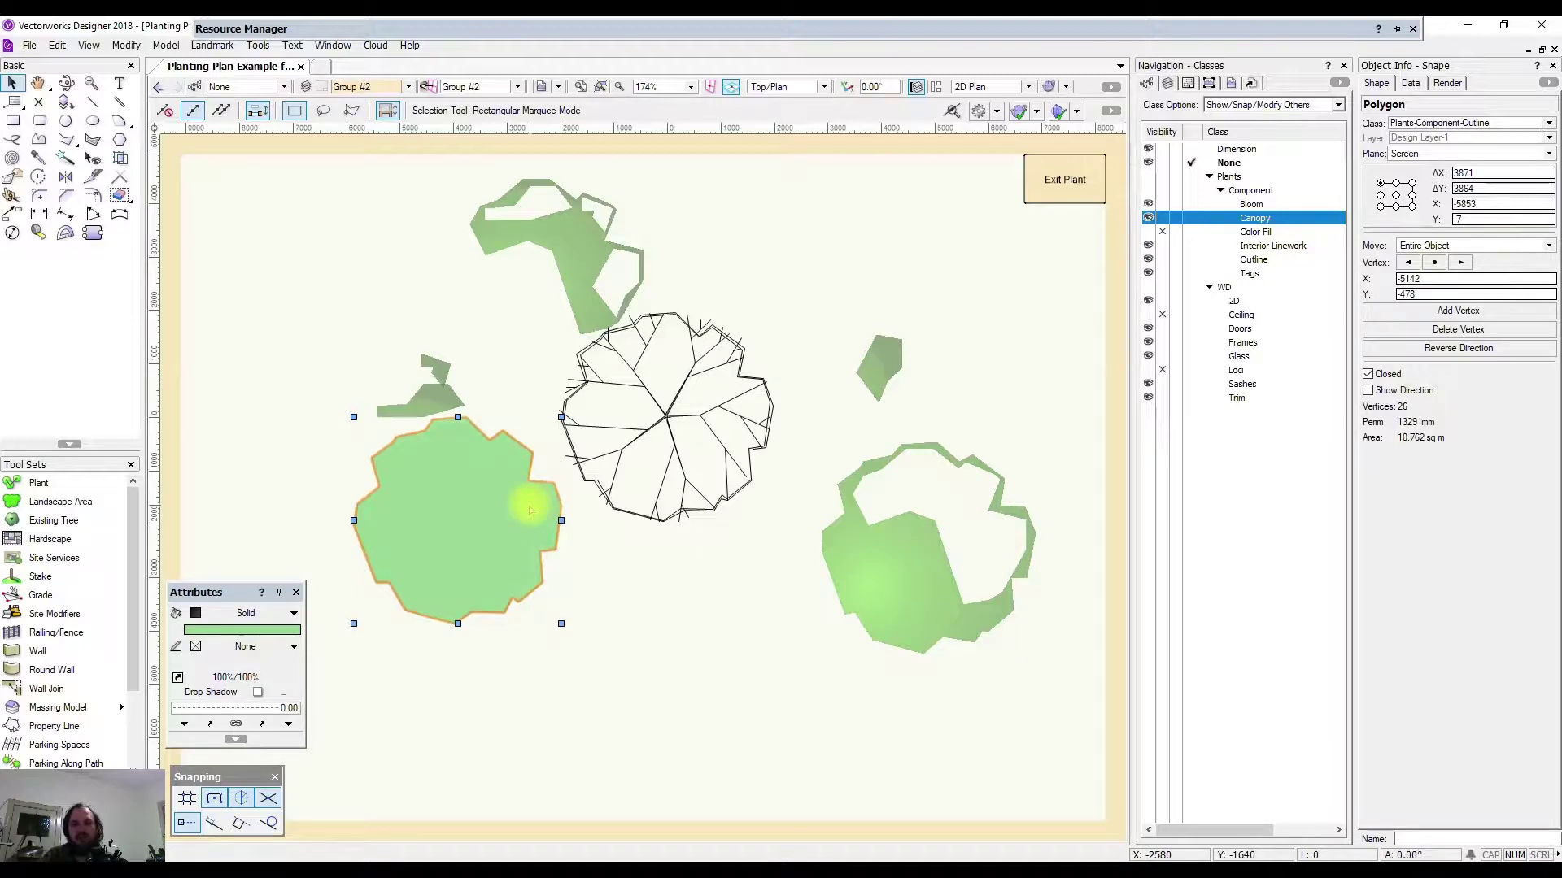
{"action": "key", "text": "Delete"}
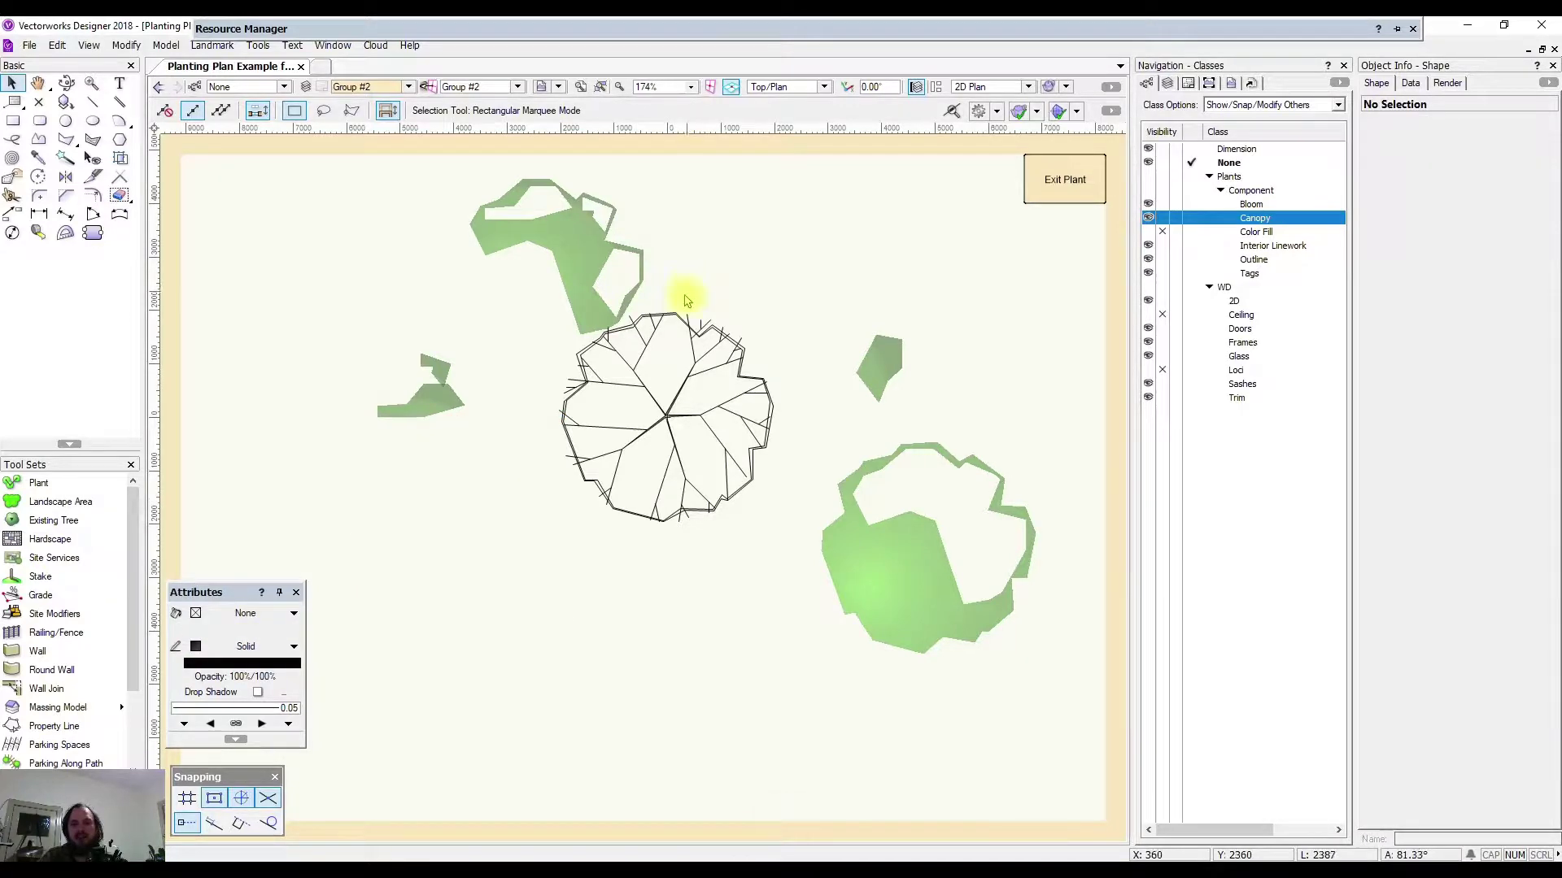
{"action": "scroll", "coordinate": [686, 301], "scroll_direction": "up", "scroll_amount": 5}
{"action": "left_click", "coordinate": [651, 257]}
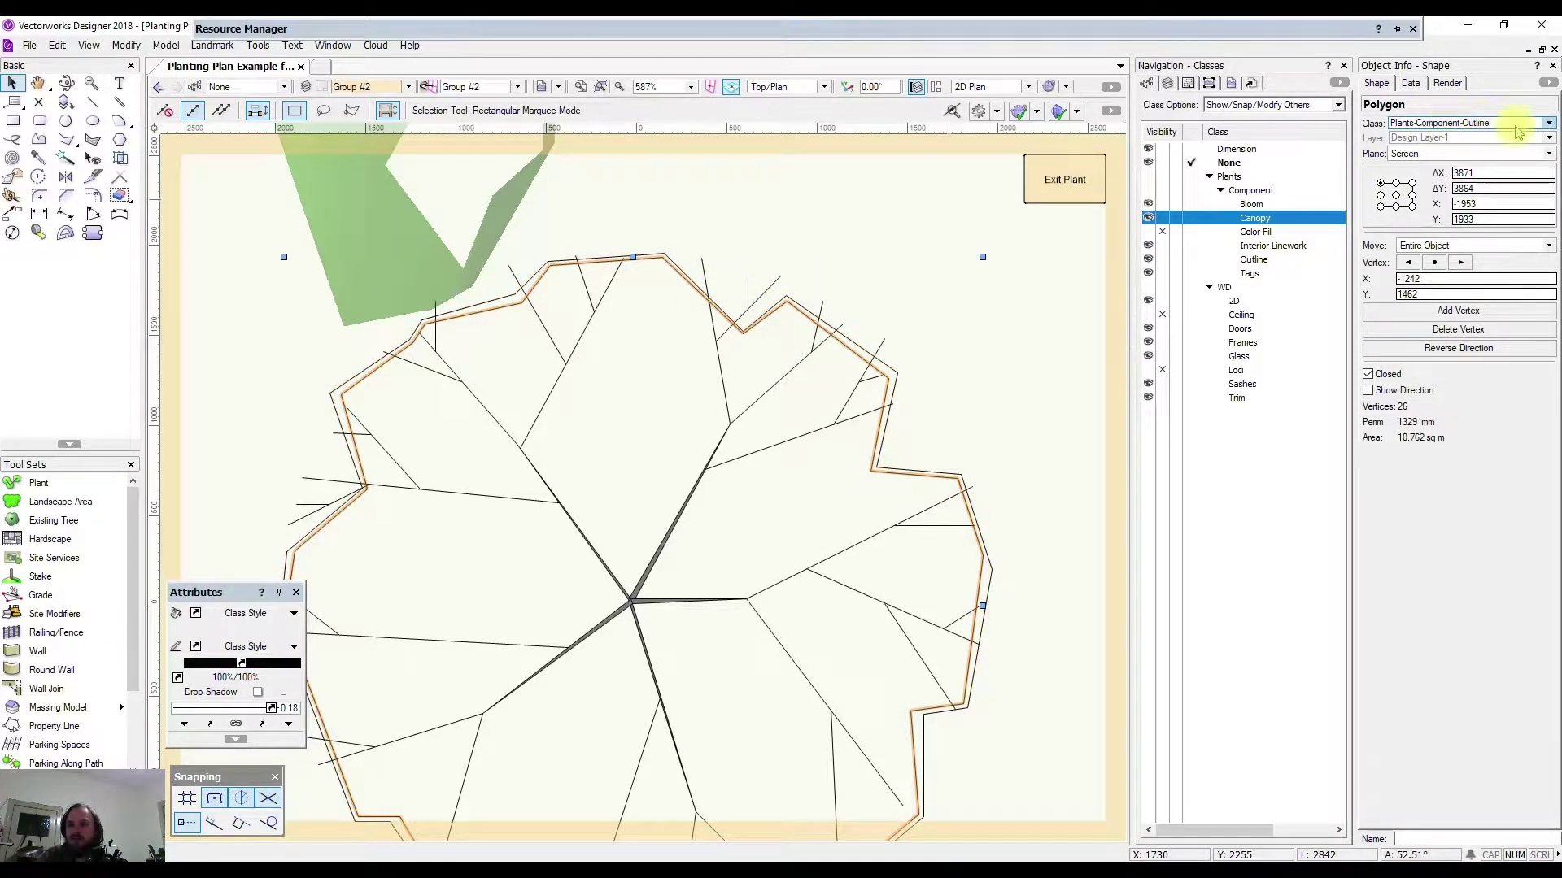
{"action": "scroll", "coordinate": [626, 254], "scroll_direction": "up", "scroll_amount": 3}
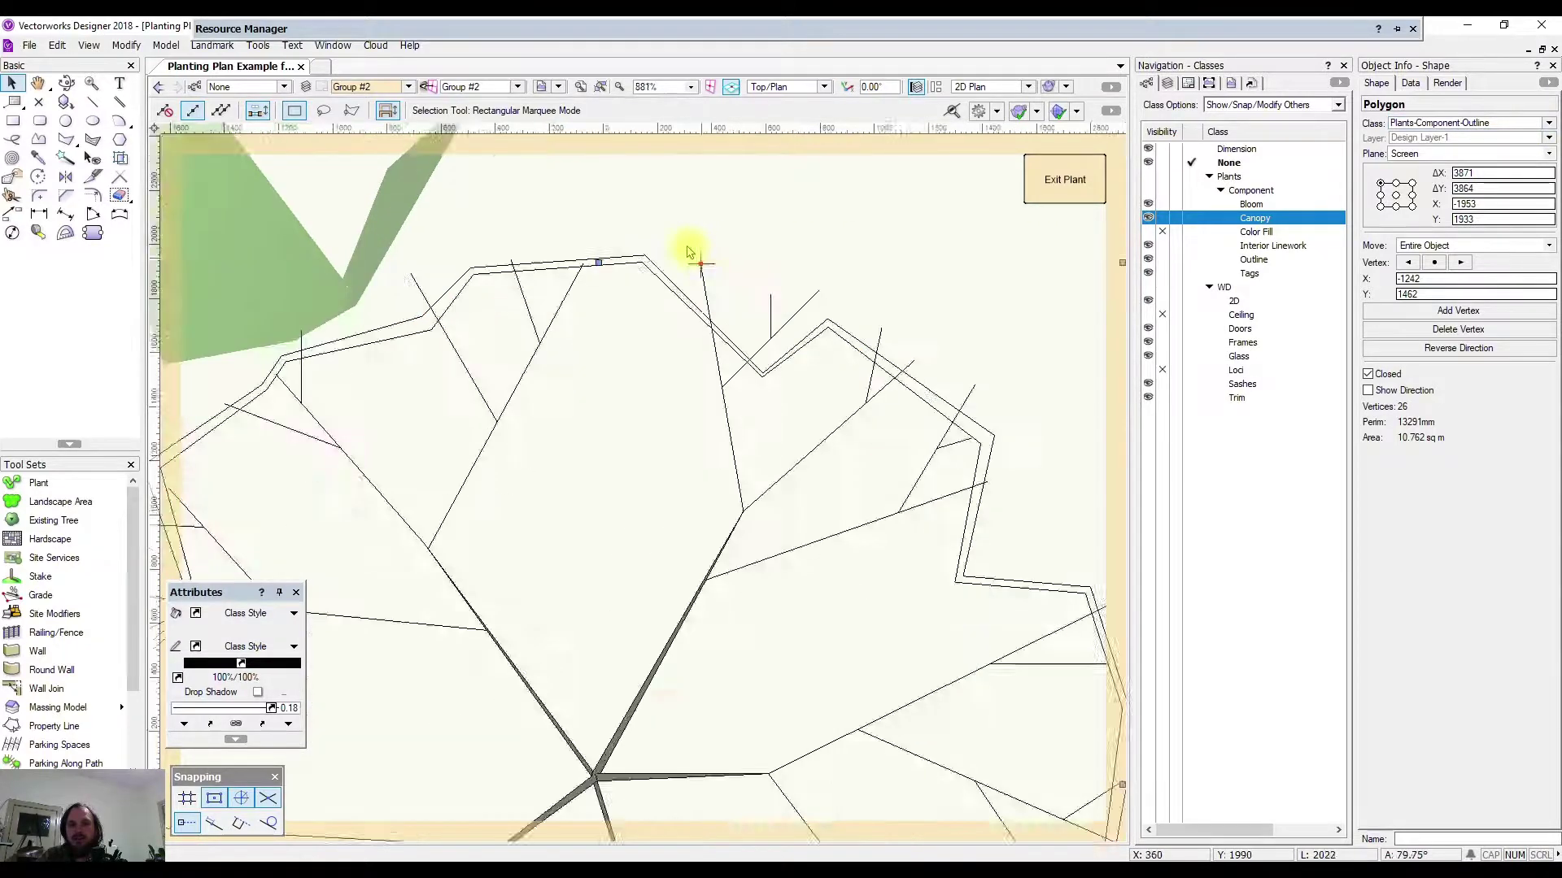
{"action": "left_click_drag", "start_coordinate": [620, 258], "coordinate": [613, 252]}
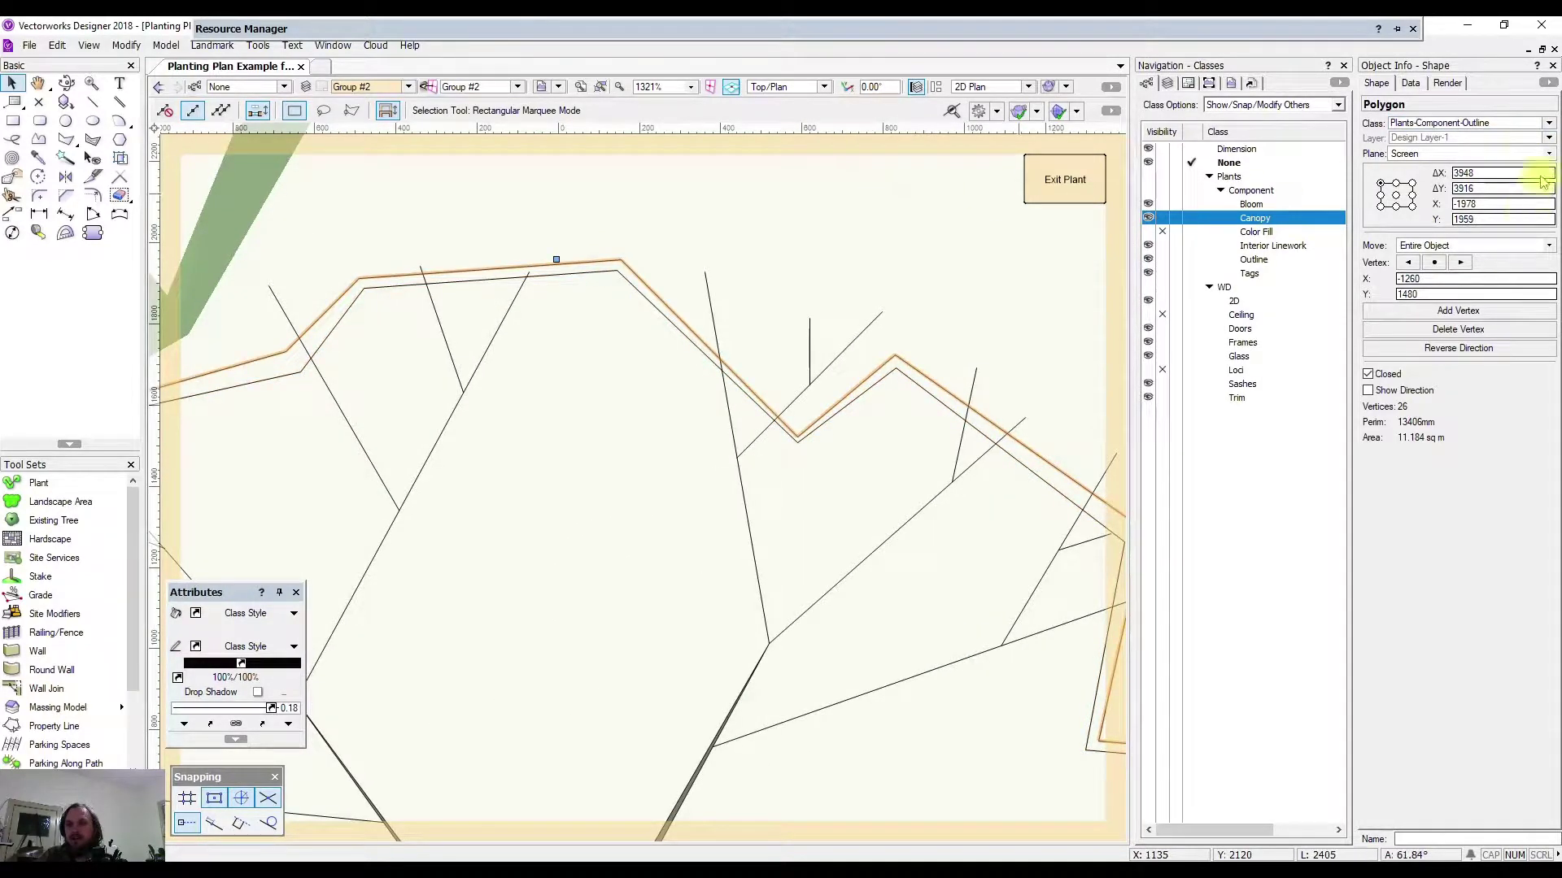
{"action": "scroll", "coordinate": [885, 279], "scroll_direction": "down", "scroll_amount": 5}
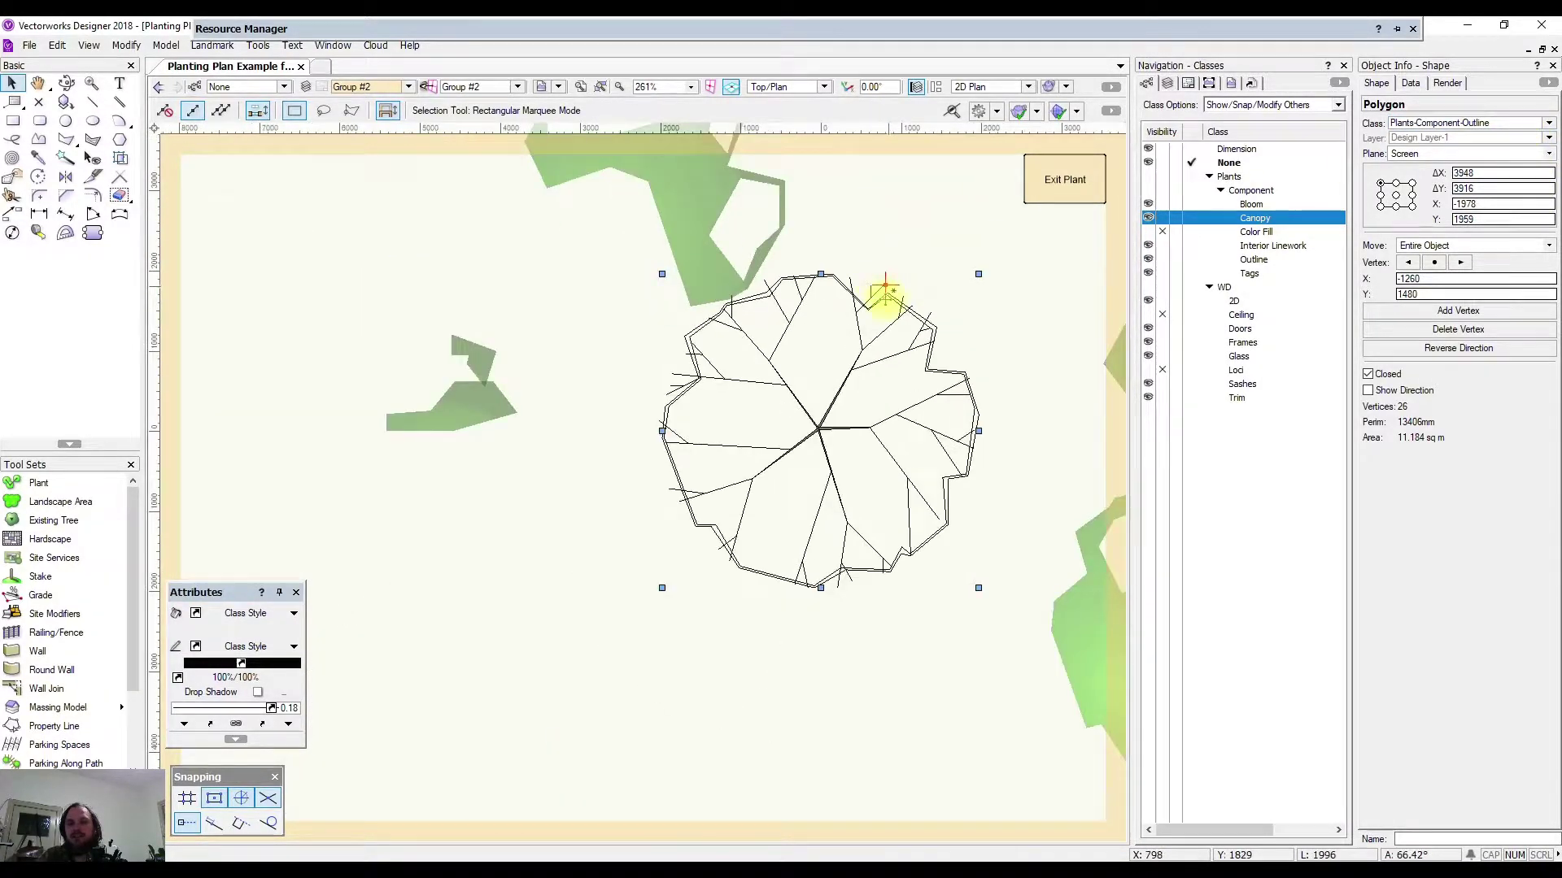
{"action": "scroll", "coordinate": [990, 442], "scroll_direction": "up", "scroll_amount": 2}
{"action": "key", "text": "Delete"}
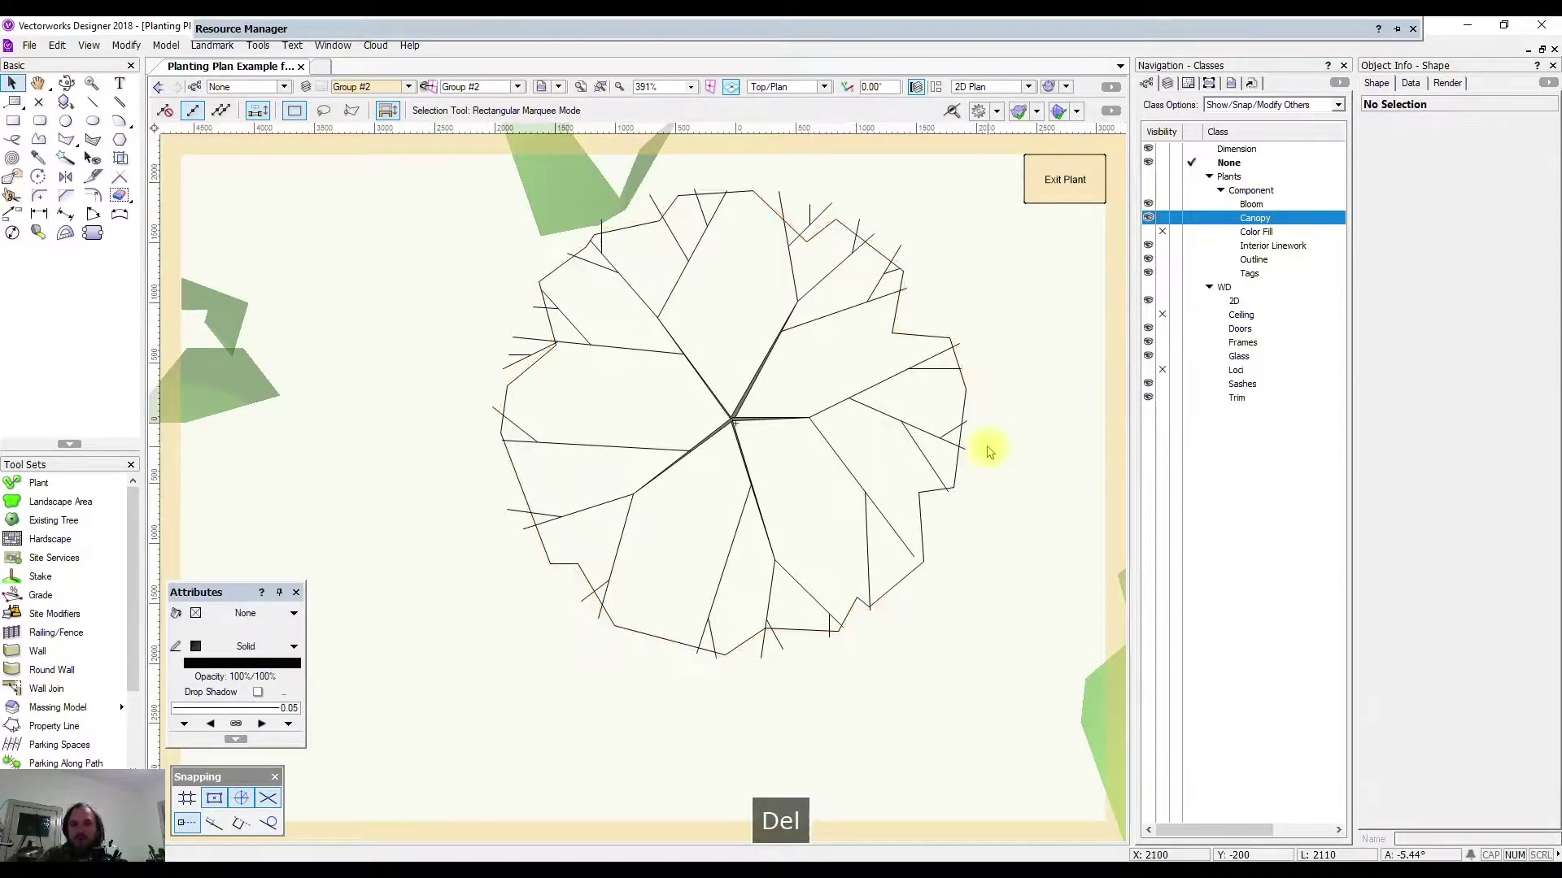
Move the large shading polyline, the small shading polygons and the gradient canopy shape back over the tree linework.
{"action": "left_click", "coordinate": [562, 265]}
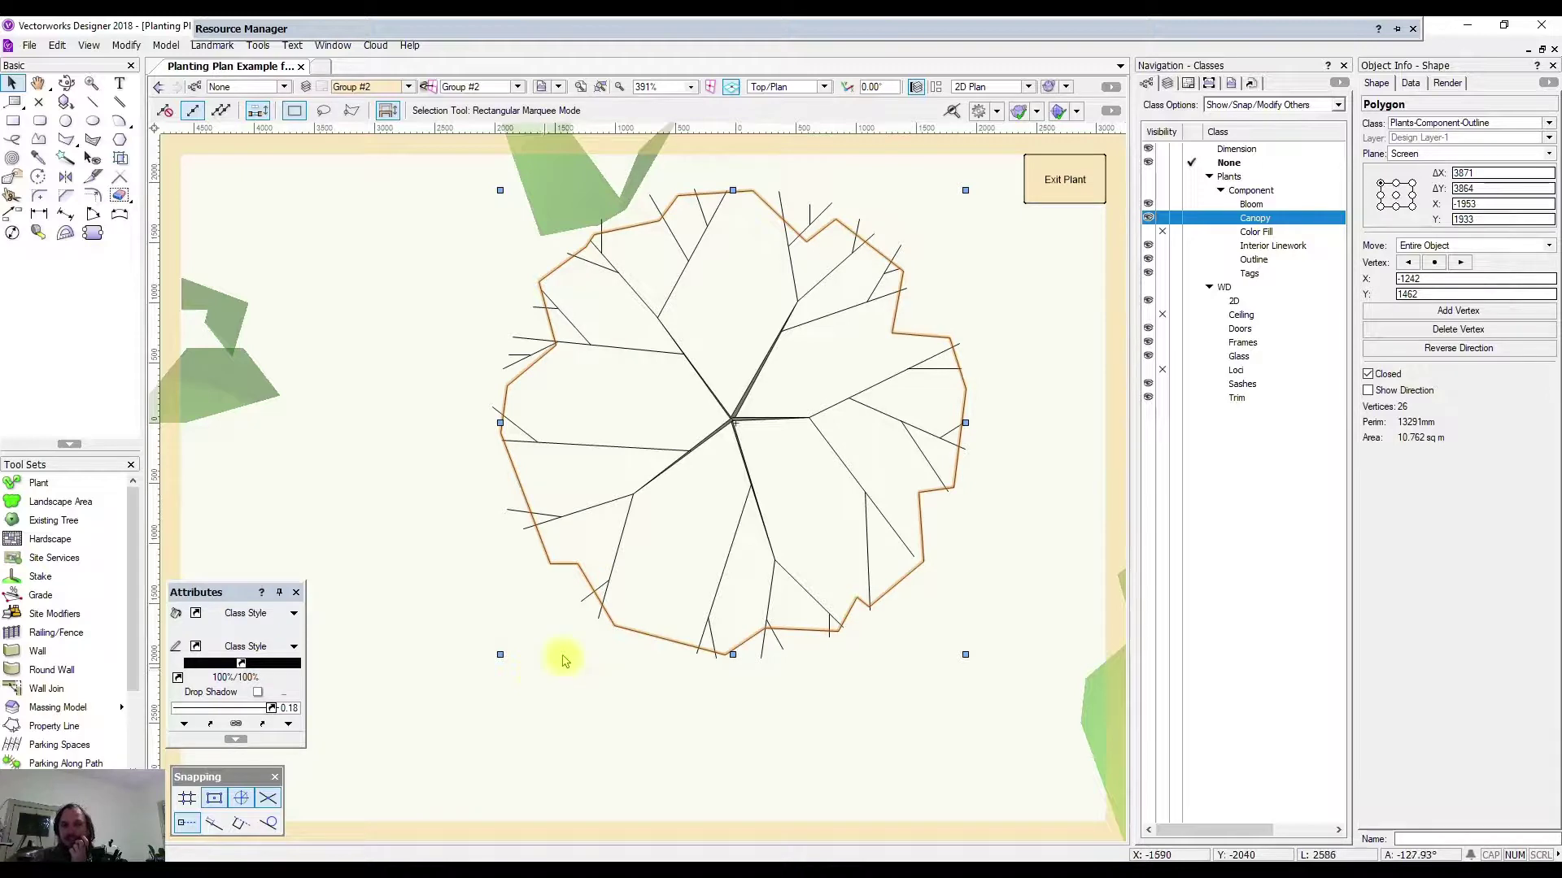
{"action": "scroll", "coordinate": [612, 645], "scroll_direction": "down", "scroll_amount": 2}
{"action": "scroll", "coordinate": [612, 387], "scroll_direction": "up", "scroll_amount": 5}
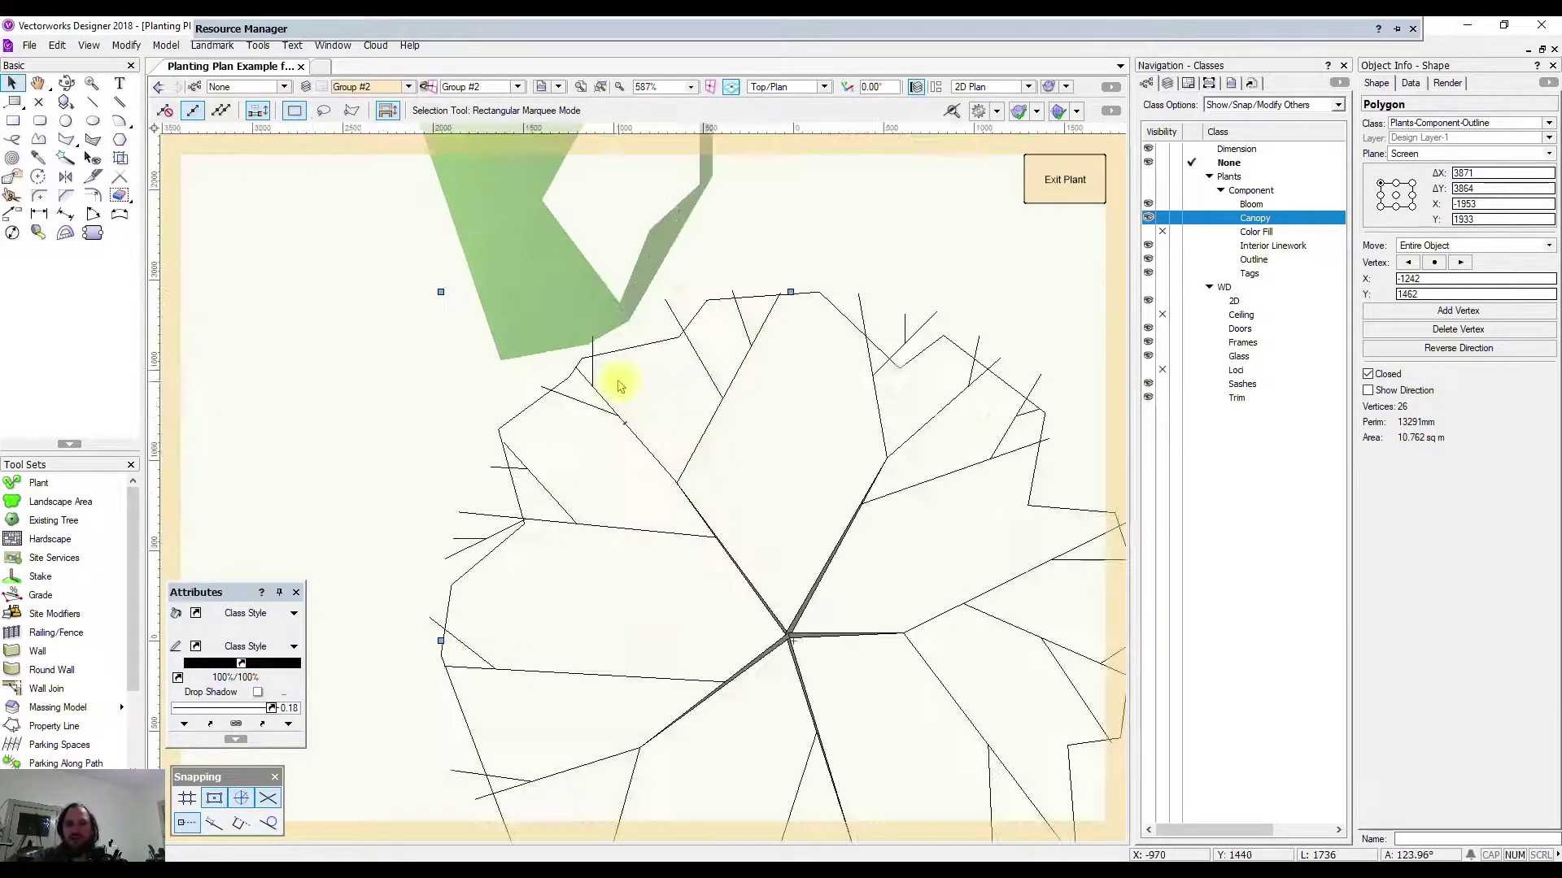
{"action": "scroll", "coordinate": [673, 396], "scroll_direction": "down", "scroll_amount": 7}
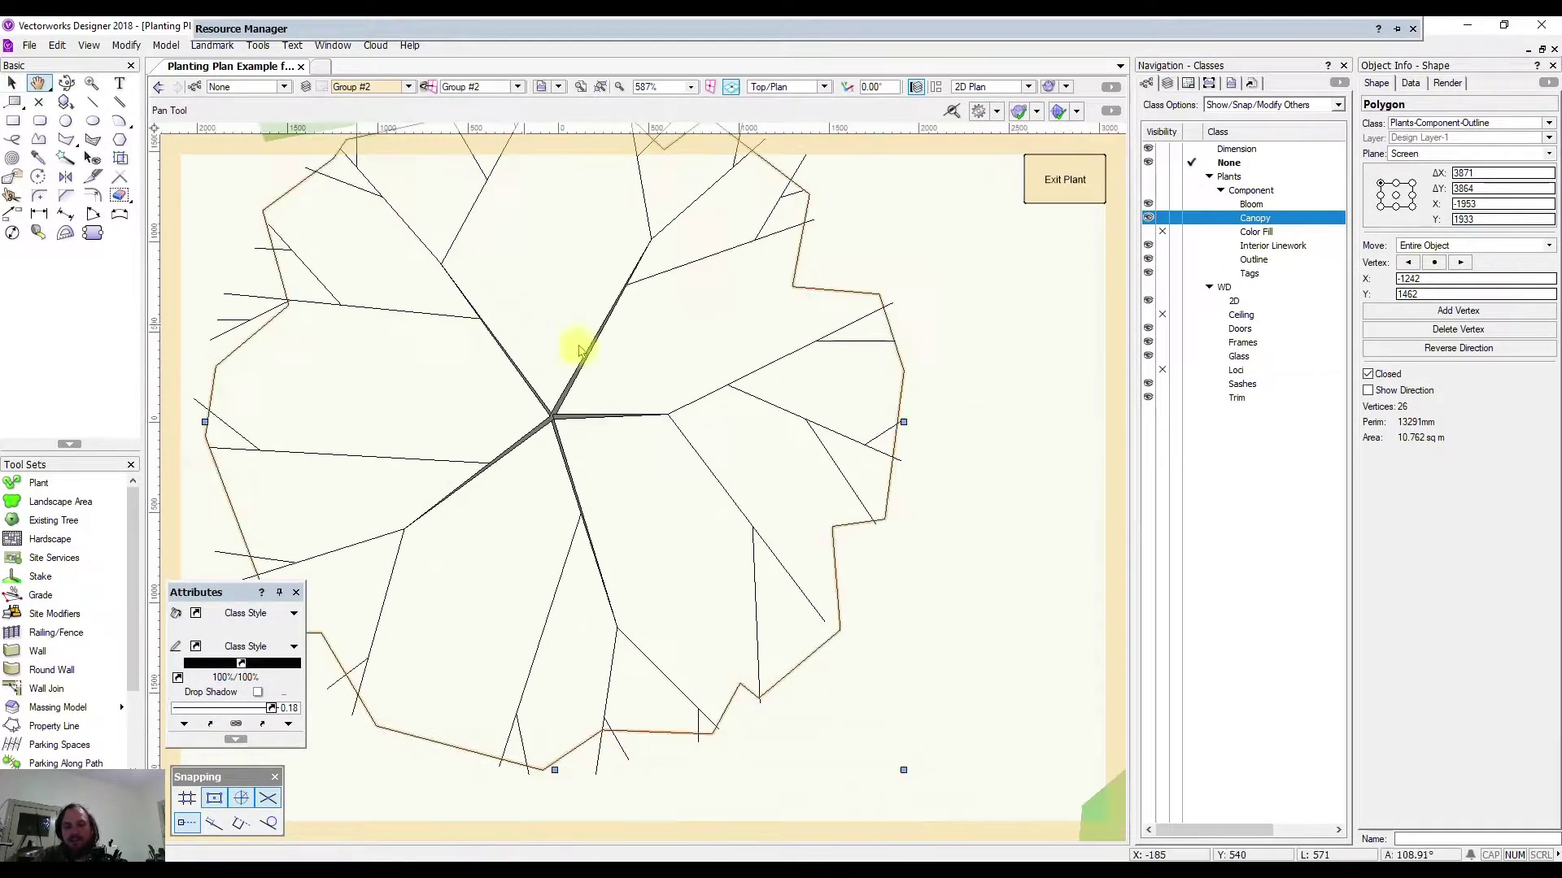
{"action": "scroll", "coordinate": [509, 224], "scroll_direction": "up", "scroll_amount": 3}
{"action": "left_click_drag", "start_coordinate": [512, 239], "coordinate": [682, 454]}
{"action": "left_click", "coordinate": [272, 523]}
{"action": "left_click_drag", "start_coordinate": [272, 523], "coordinate": [629, 451]}
{"action": "left_click_drag", "start_coordinate": [294, 439], "coordinate": [716, 425]}
{"action": "left_click_drag", "start_coordinate": [987, 447], "coordinate": [765, 543]}
{"action": "left_click_drag", "start_coordinate": [935, 732], "coordinate": [712, 573]}
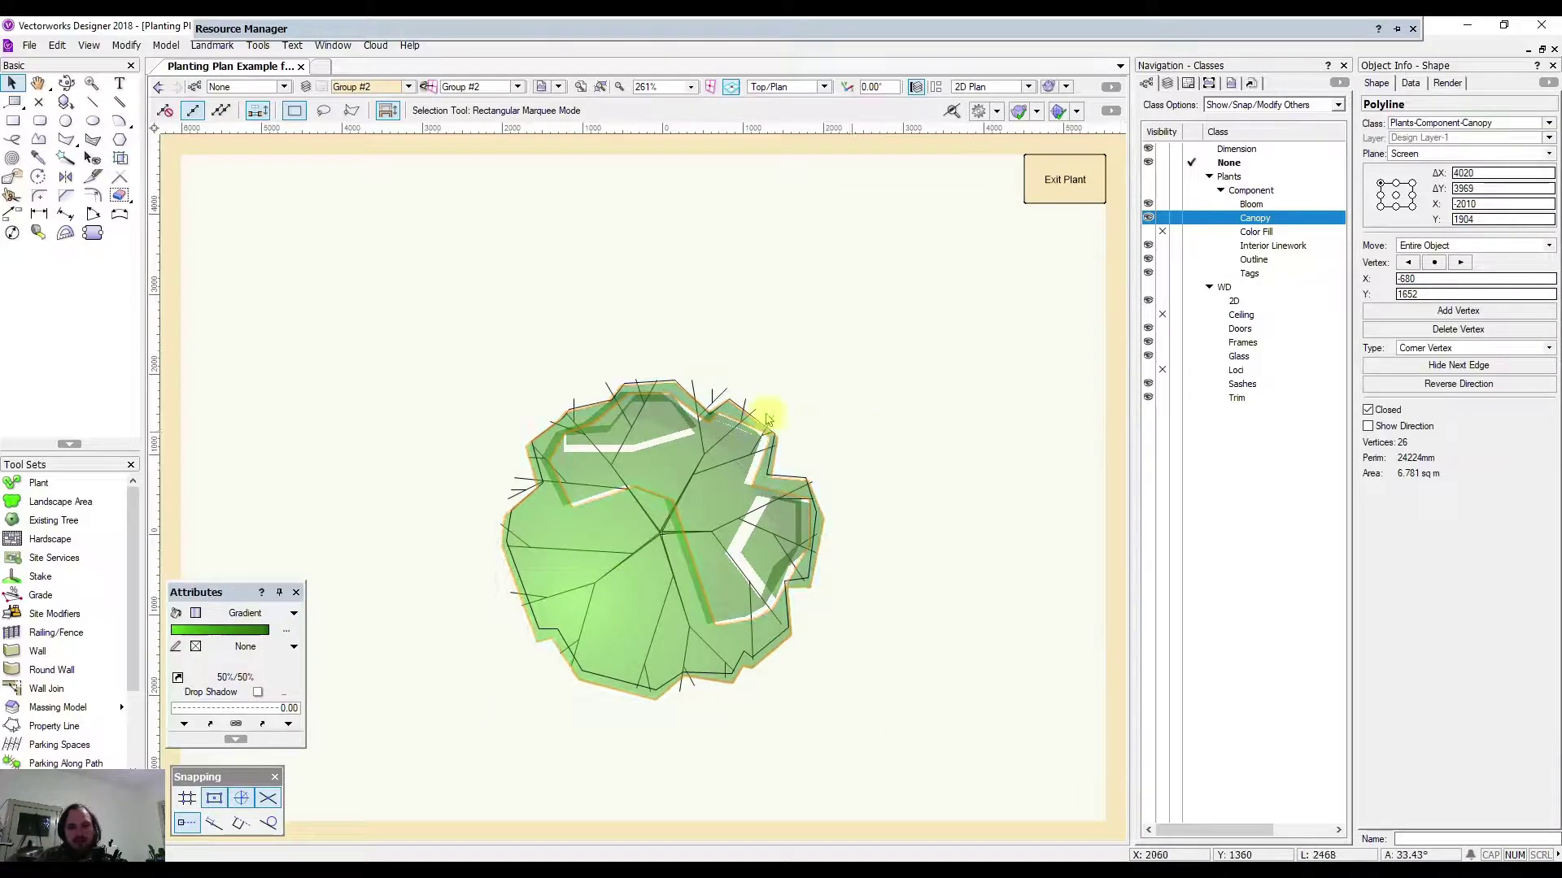
Examine the large shading polyline's class and how the canopy shading sits within the tree's outline.
{"action": "left_click", "coordinate": [808, 425]}
{"action": "scroll", "coordinate": [697, 407], "scroll_direction": "up", "scroll_amount": 5}
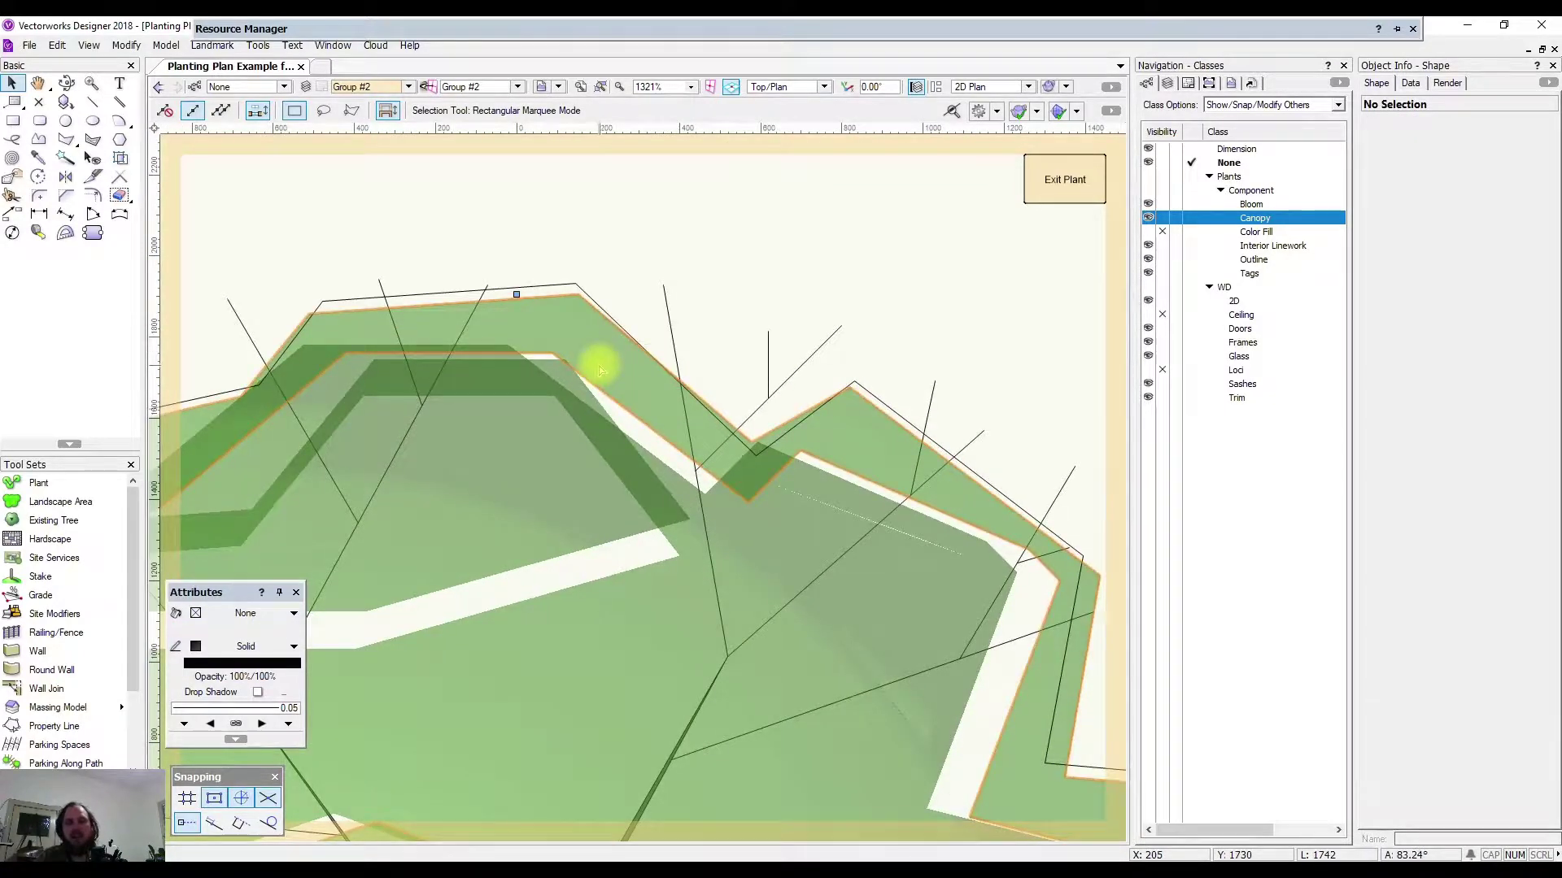
{"action": "left_click", "coordinate": [610, 344]}
{"action": "scroll", "coordinate": [612, 348], "scroll_direction": "down", "scroll_amount": 3}
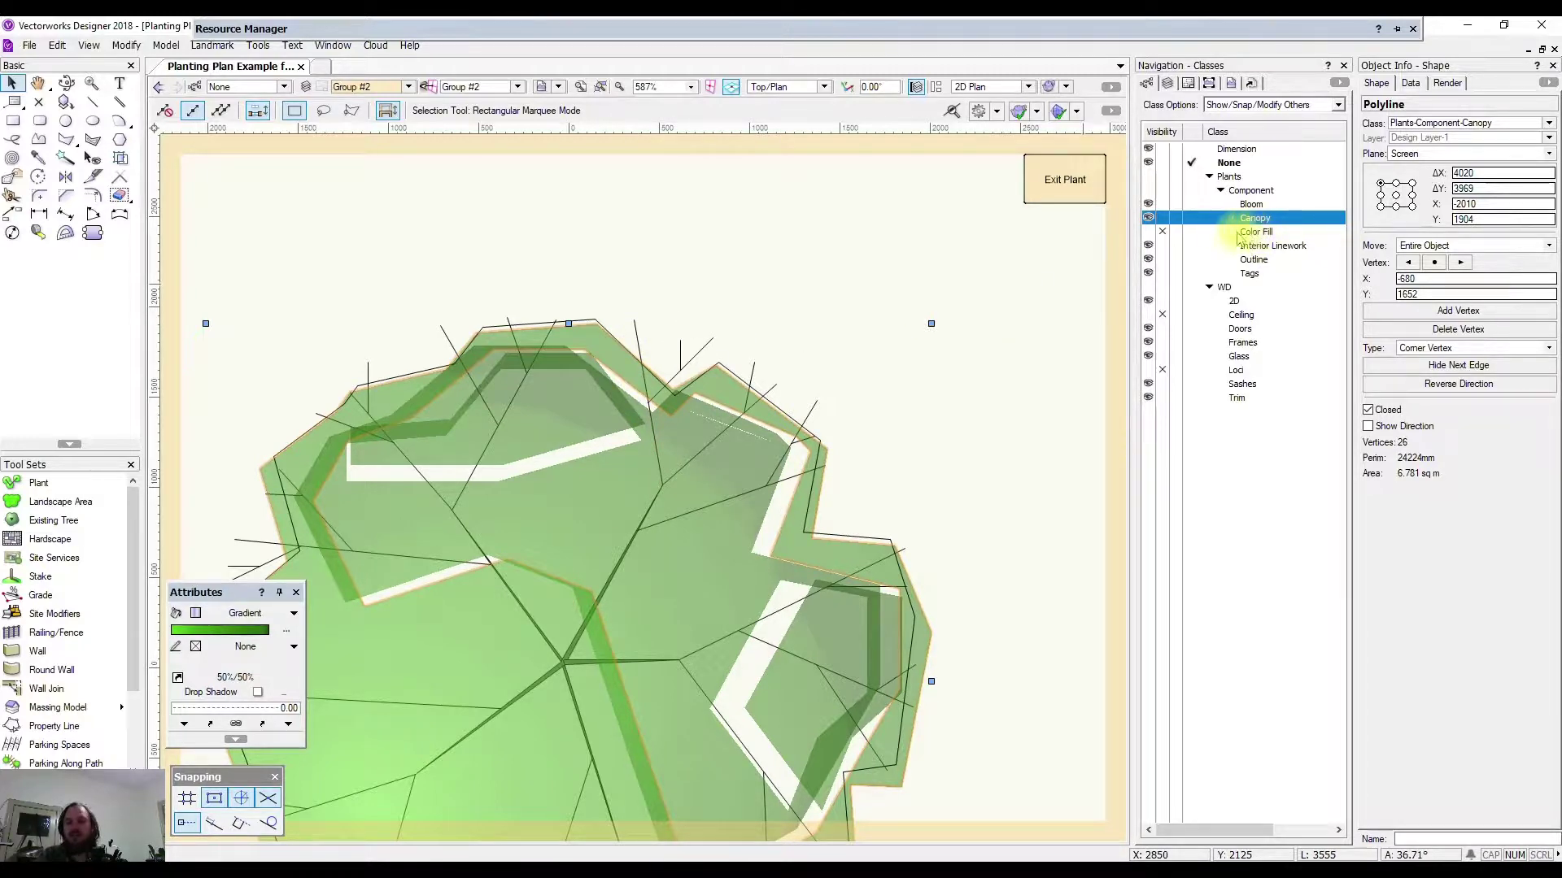
{"action": "scroll", "coordinate": [895, 290], "scroll_direction": "down", "scroll_amount": 4}
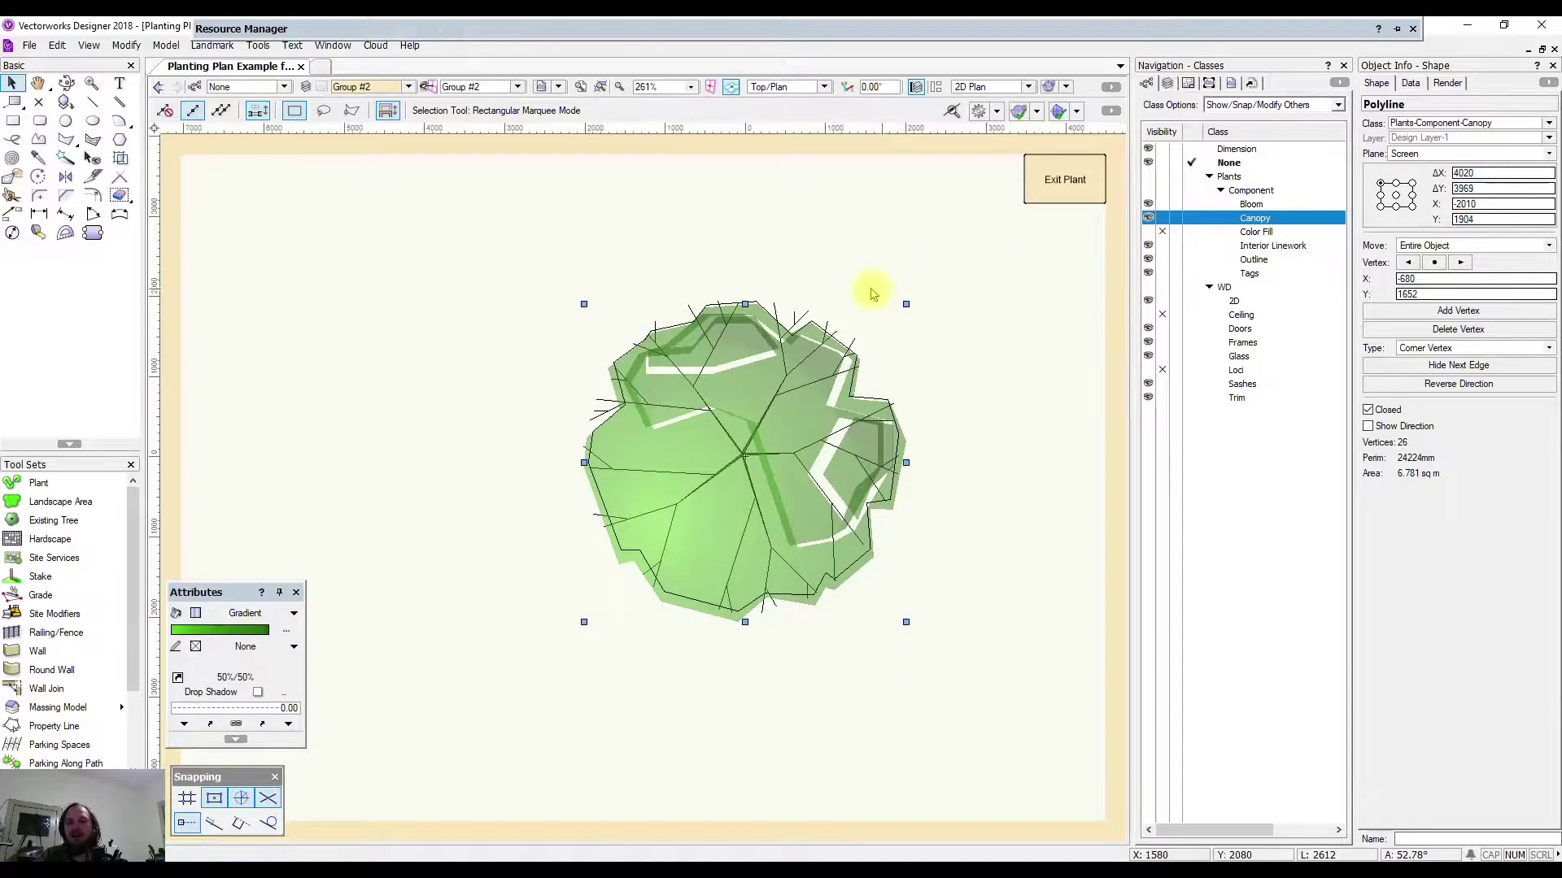
{"action": "scroll", "coordinate": [740, 357], "scroll_direction": "up", "scroll_amount": 2}
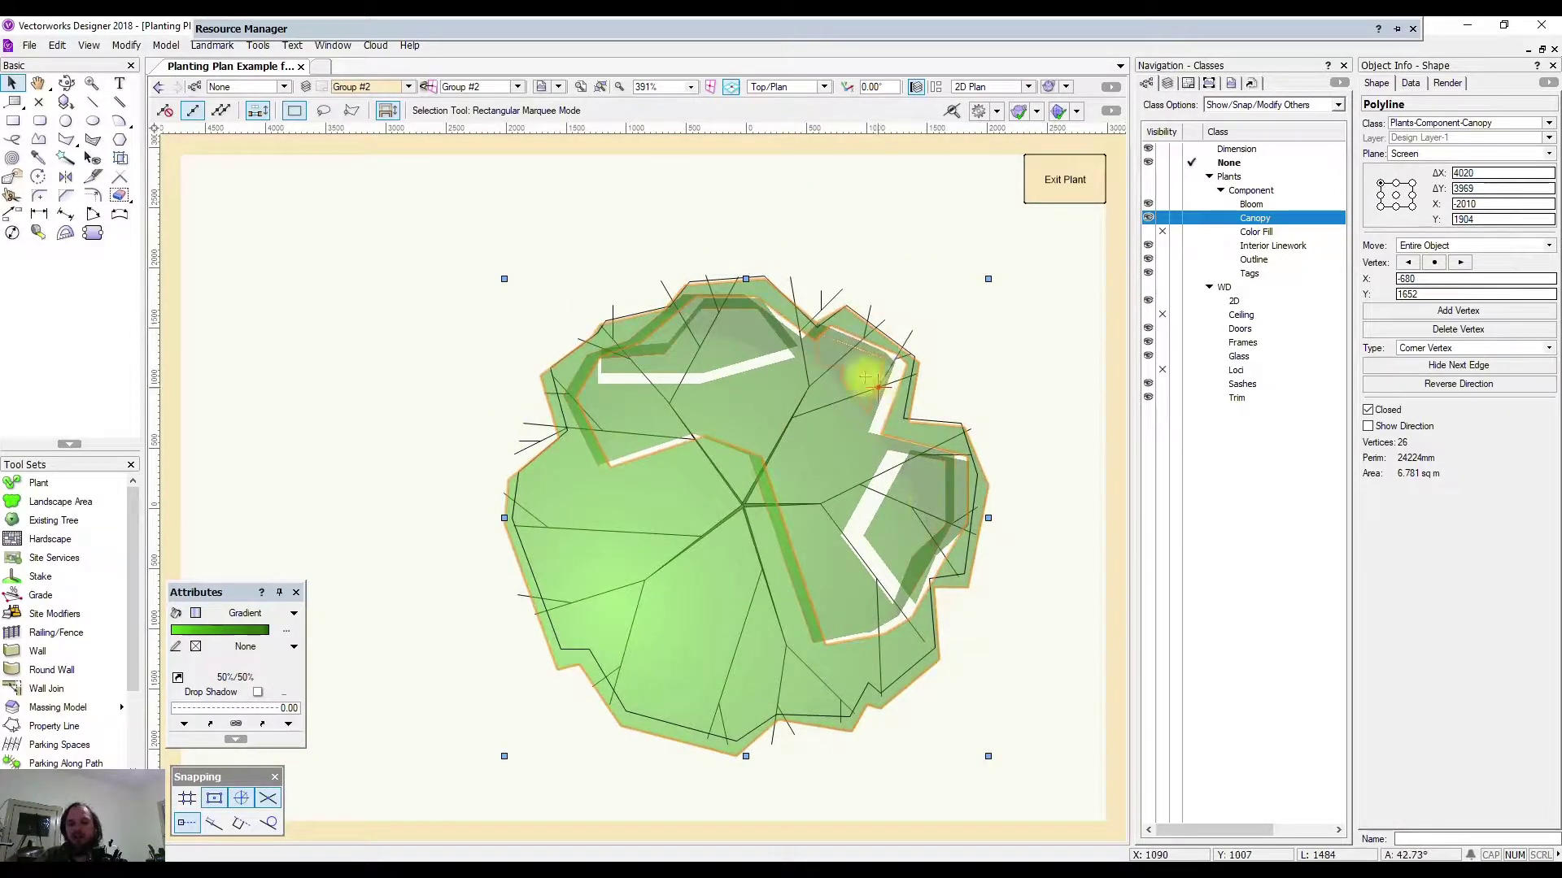
{"action": "scroll", "coordinate": [753, 268], "scroll_direction": "up", "scroll_amount": 4}
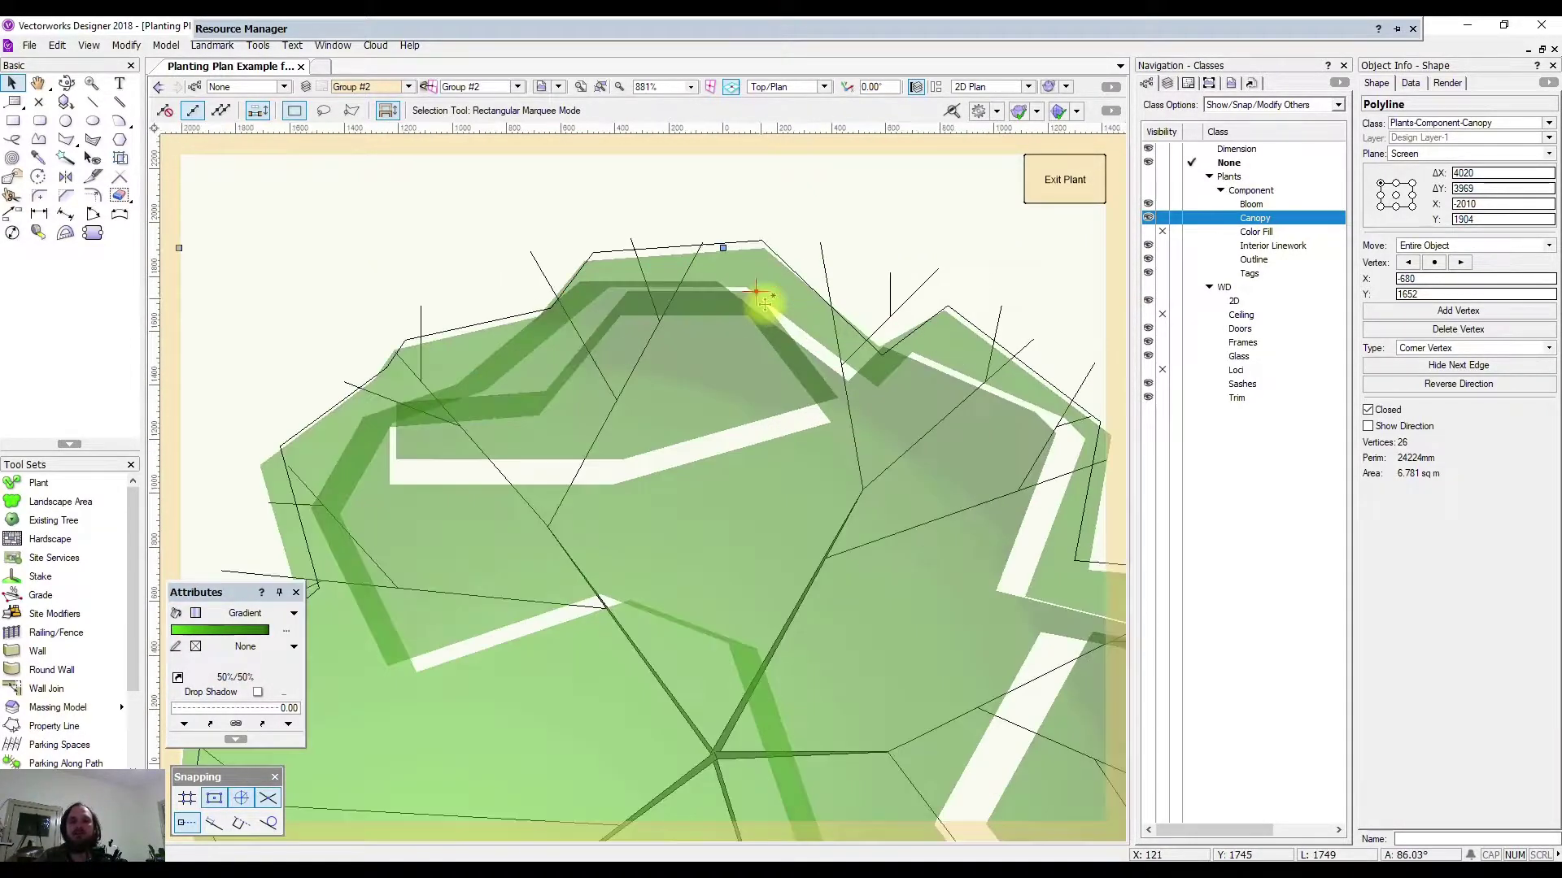
Make an in-place copy of the tree's outline polygon and assign the copy to the Plants-Component-Color Fill class.
{"action": "left_click", "coordinate": [755, 243]}
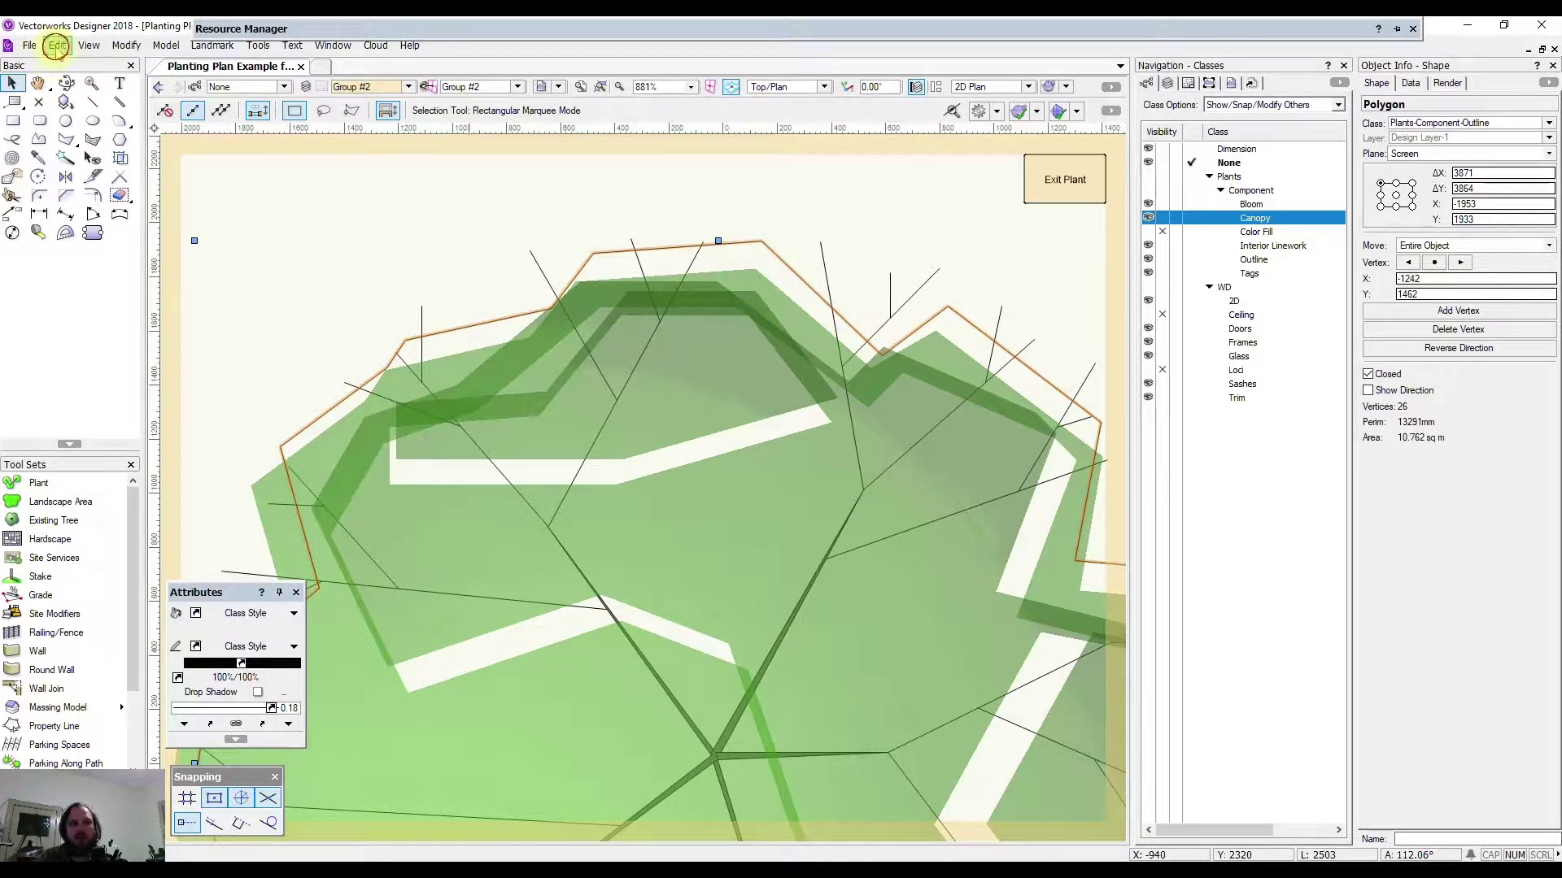
{"action": "left_click", "coordinate": [57, 46]}
{"action": "left_click", "coordinate": [49, 49]}
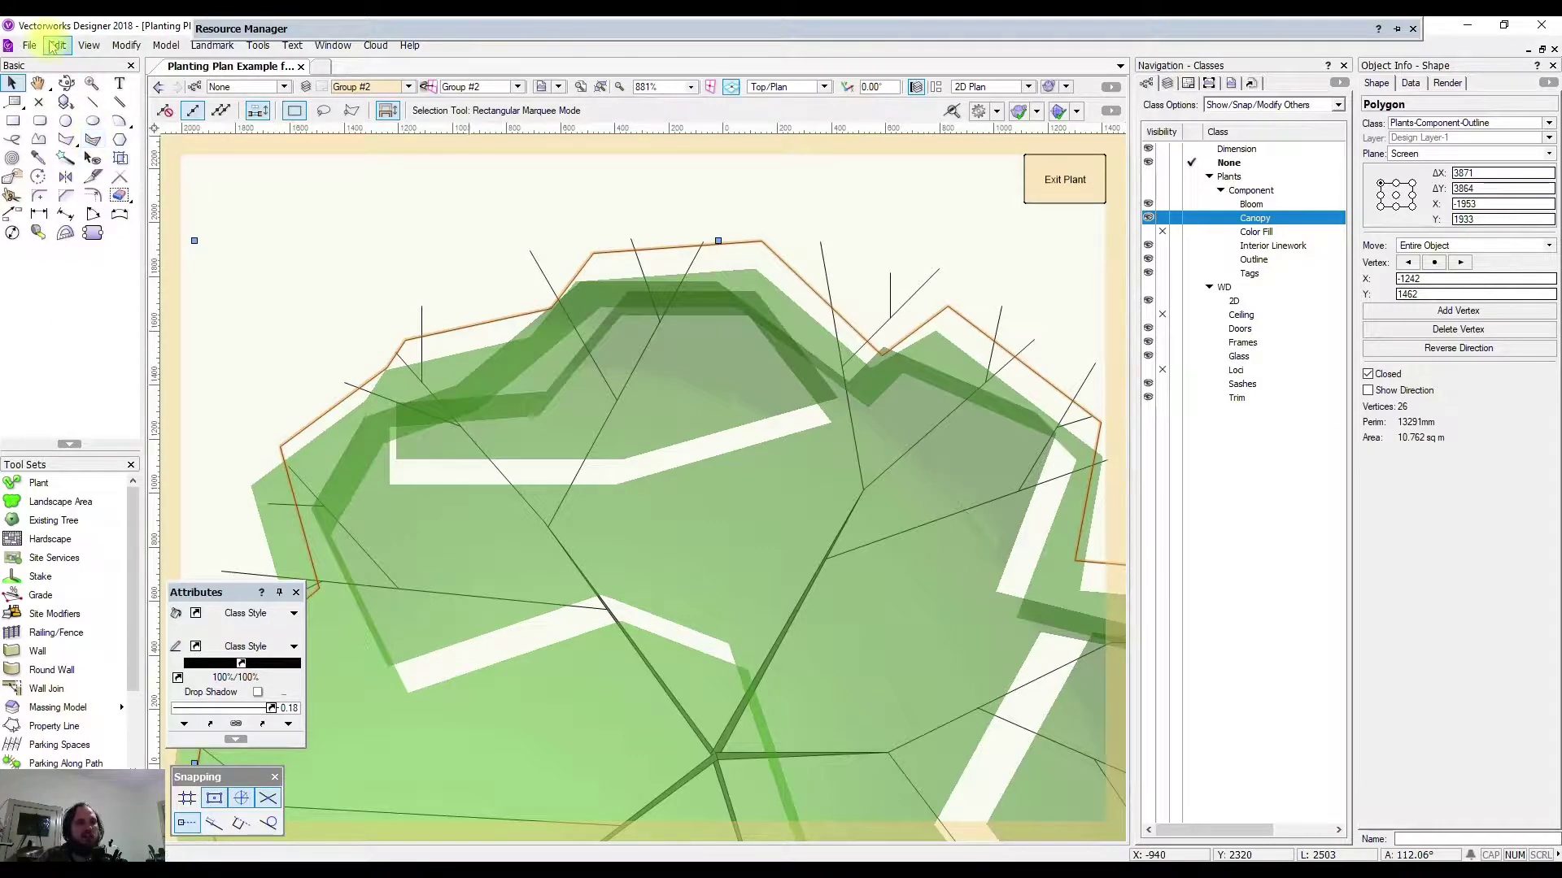
{"action": "left_click", "coordinate": [51, 47]}
{"action": "left_click", "coordinate": [98, 182]}
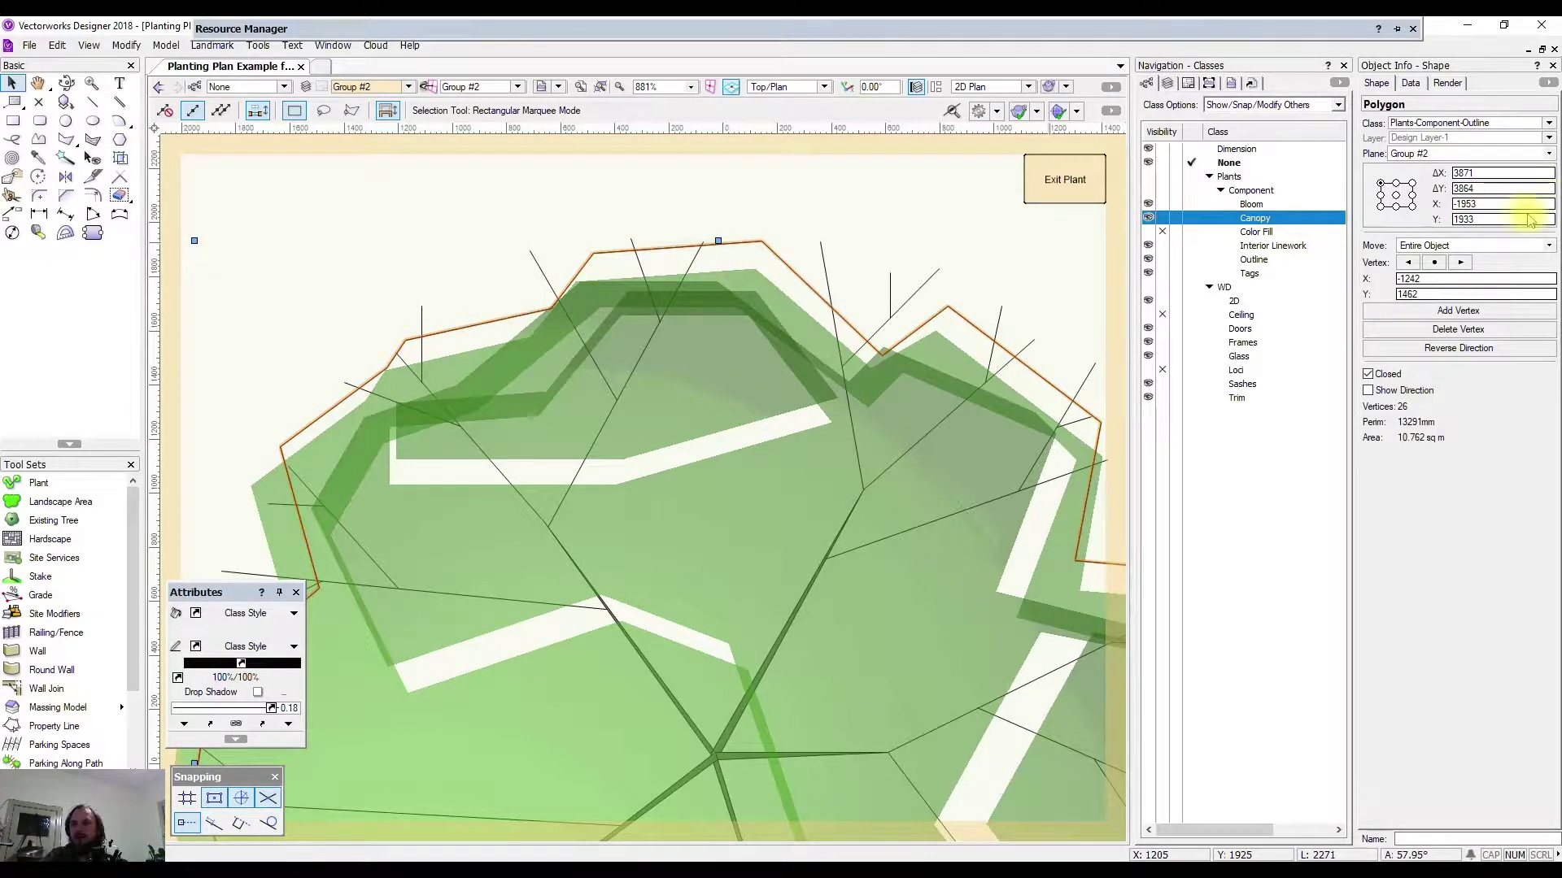
{"action": "left_click", "coordinate": [1548, 124]}
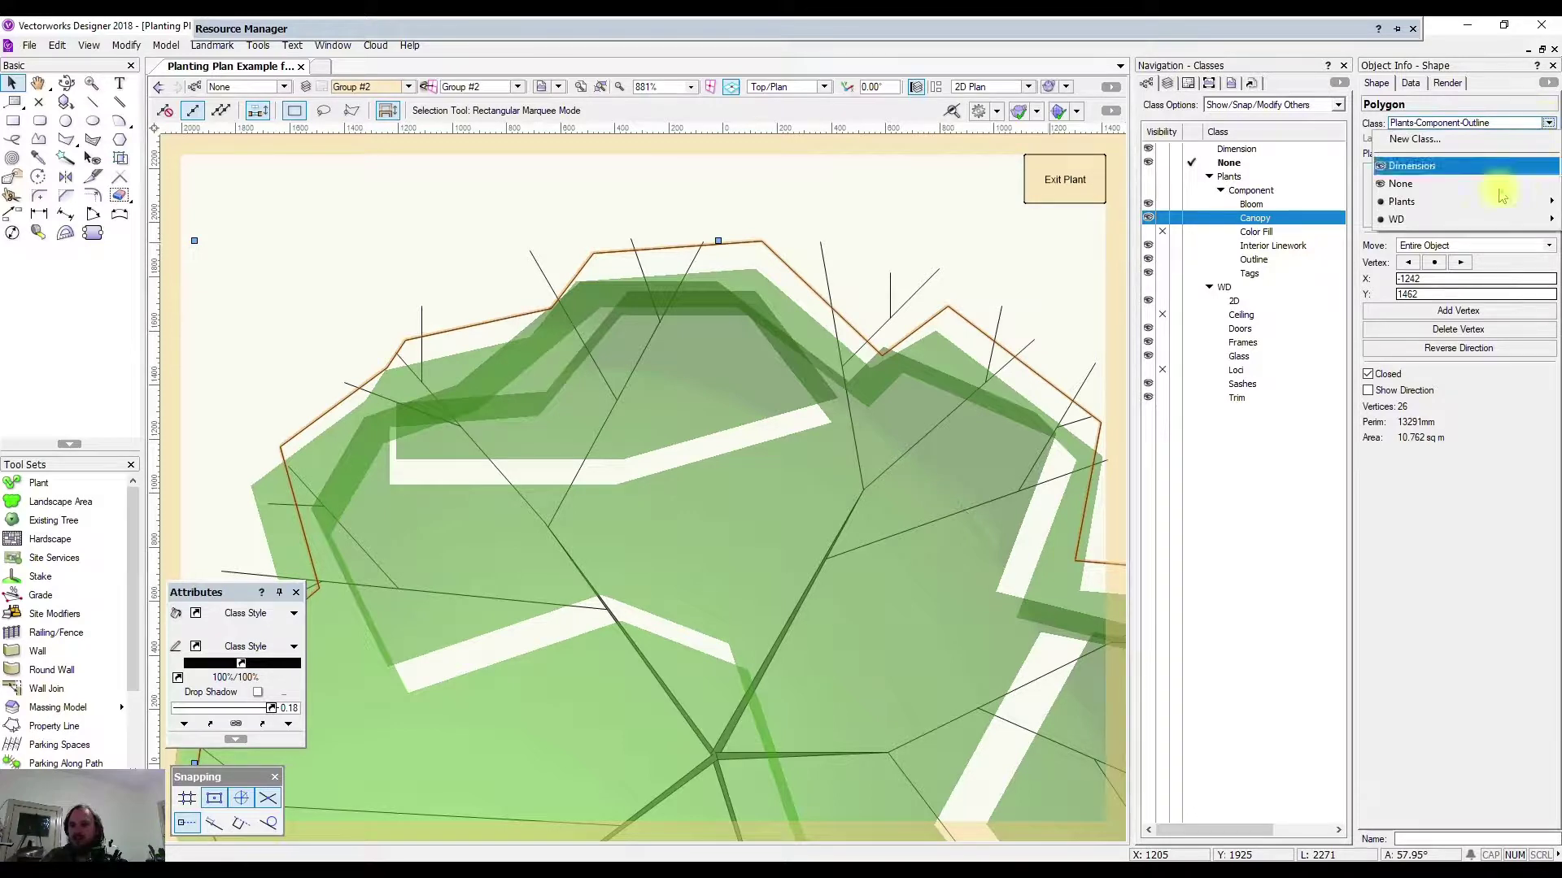
{"action": "mouse_move", "coordinate": [1448, 202]}
{"action": "mouse_move", "coordinate": [1312, 209]}
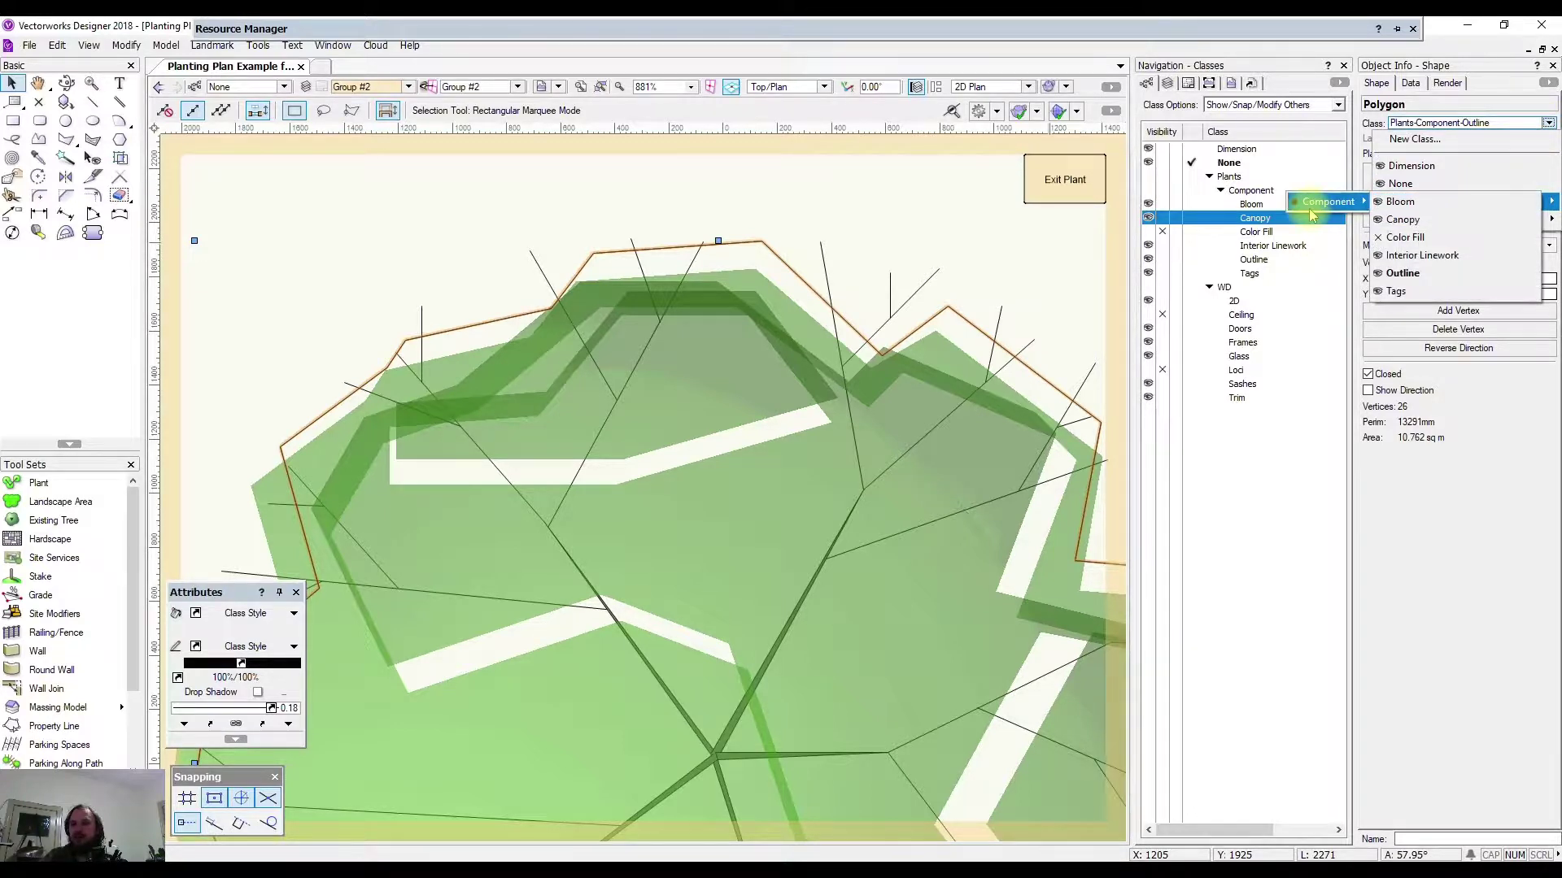
{"action": "left_click", "coordinate": [1419, 246]}
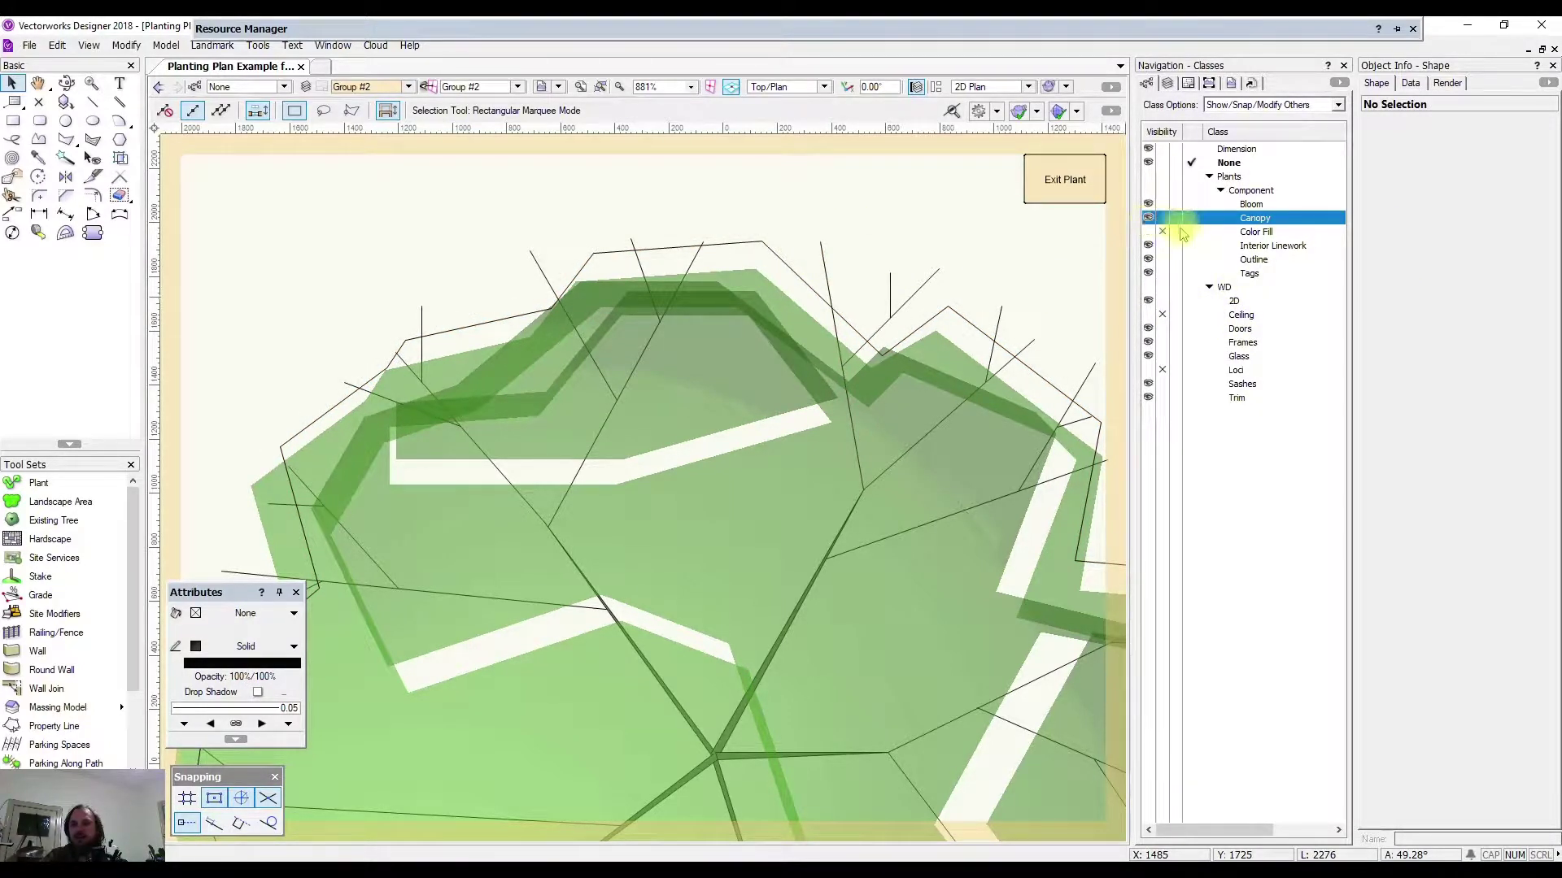
Make the Color Fill class visible and give the copied polygon a solid light green fill.
{"action": "left_click", "coordinate": [1148, 232]}
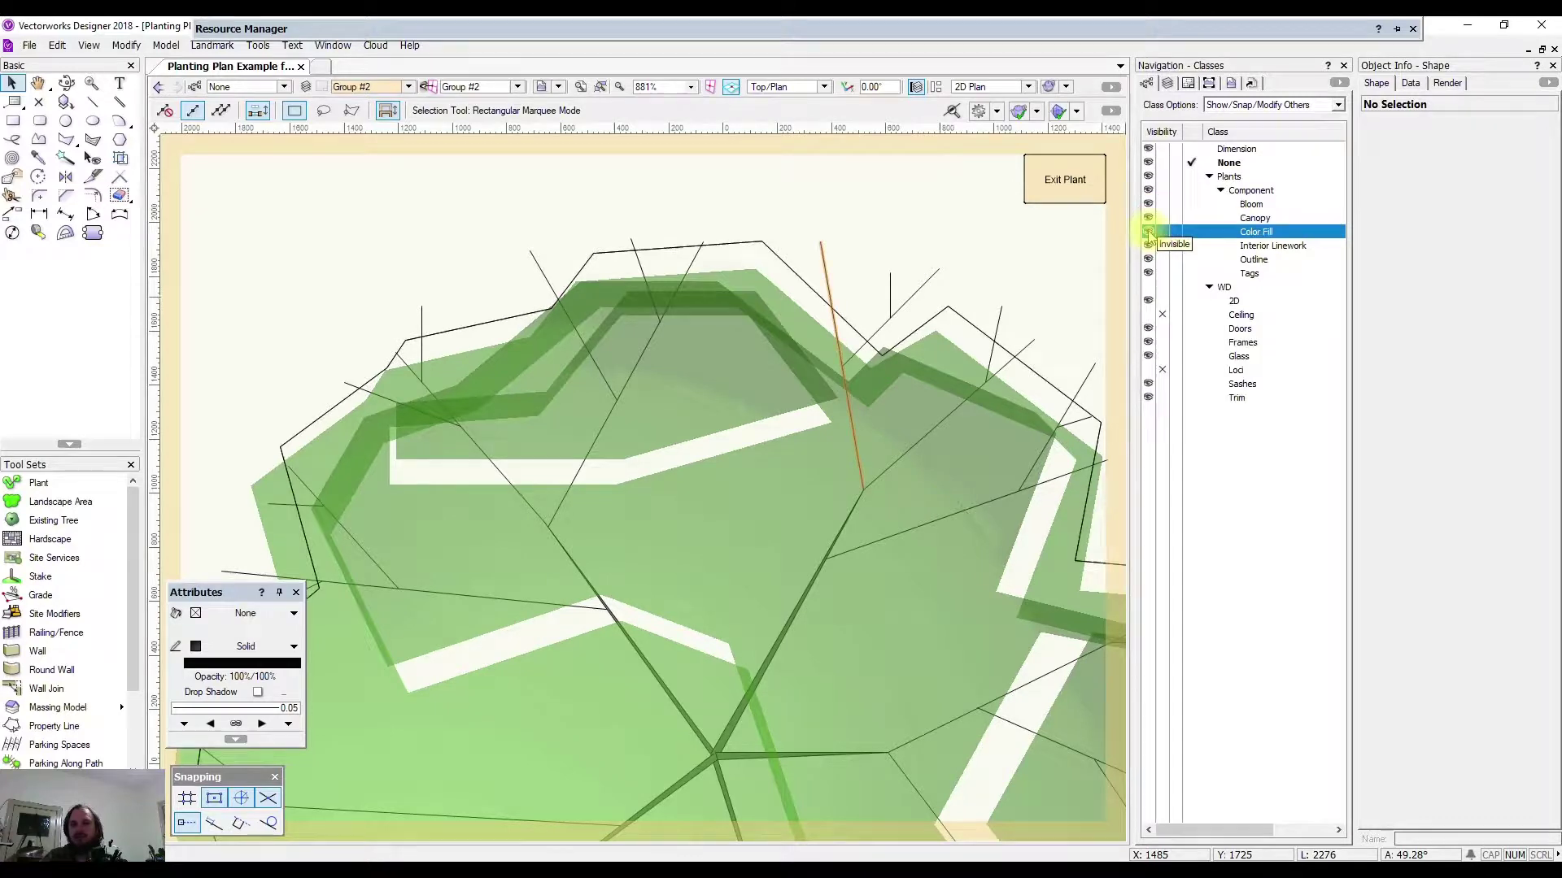
{"action": "left_click", "coordinate": [770, 250]}
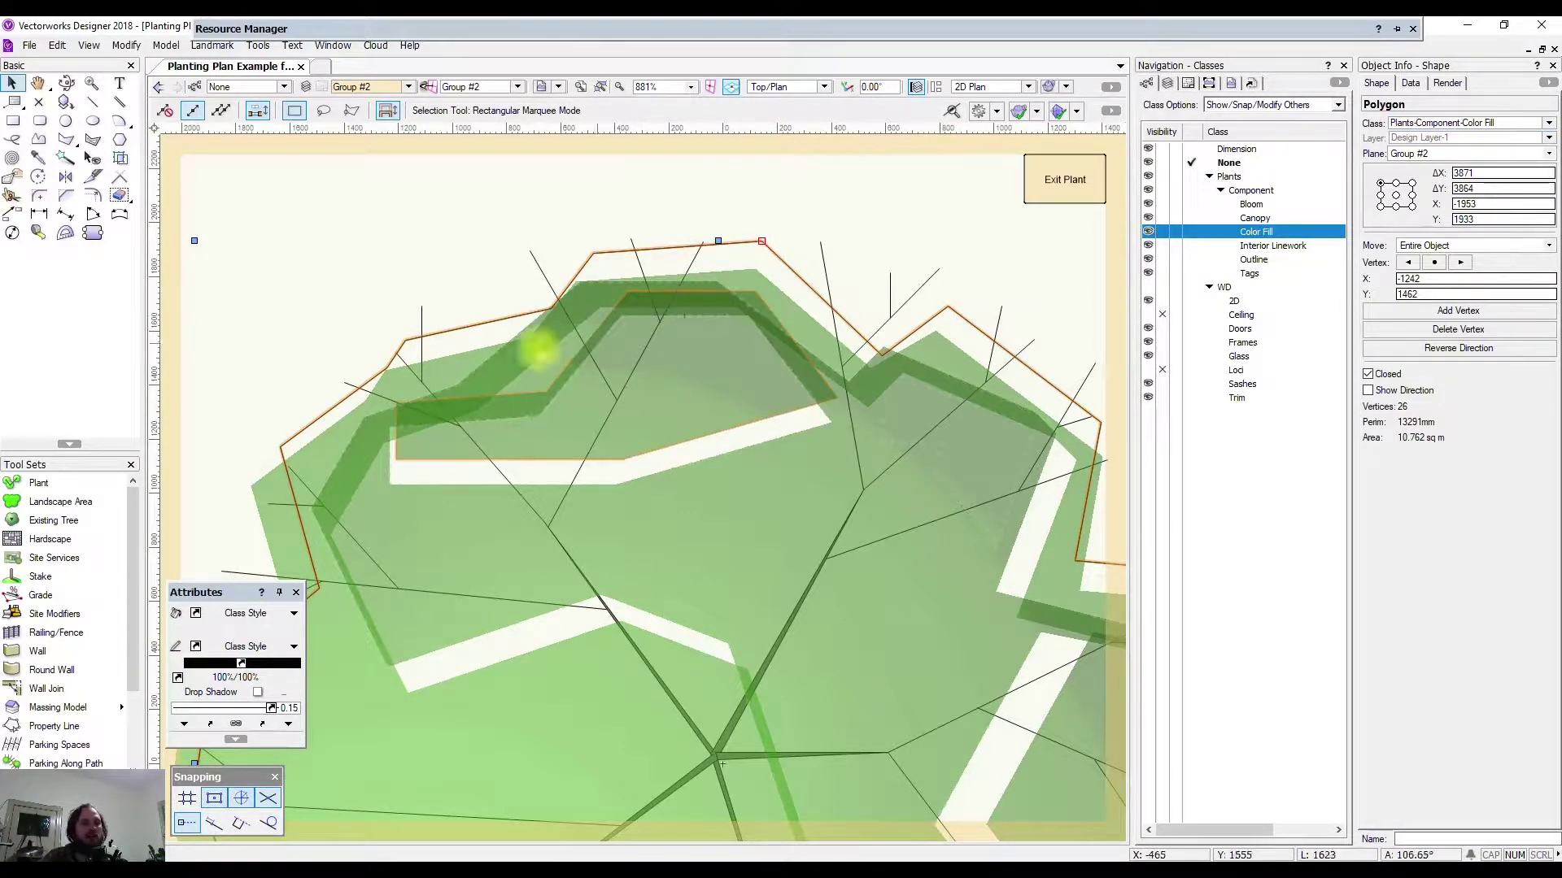
{"action": "left_click", "coordinate": [232, 615]}
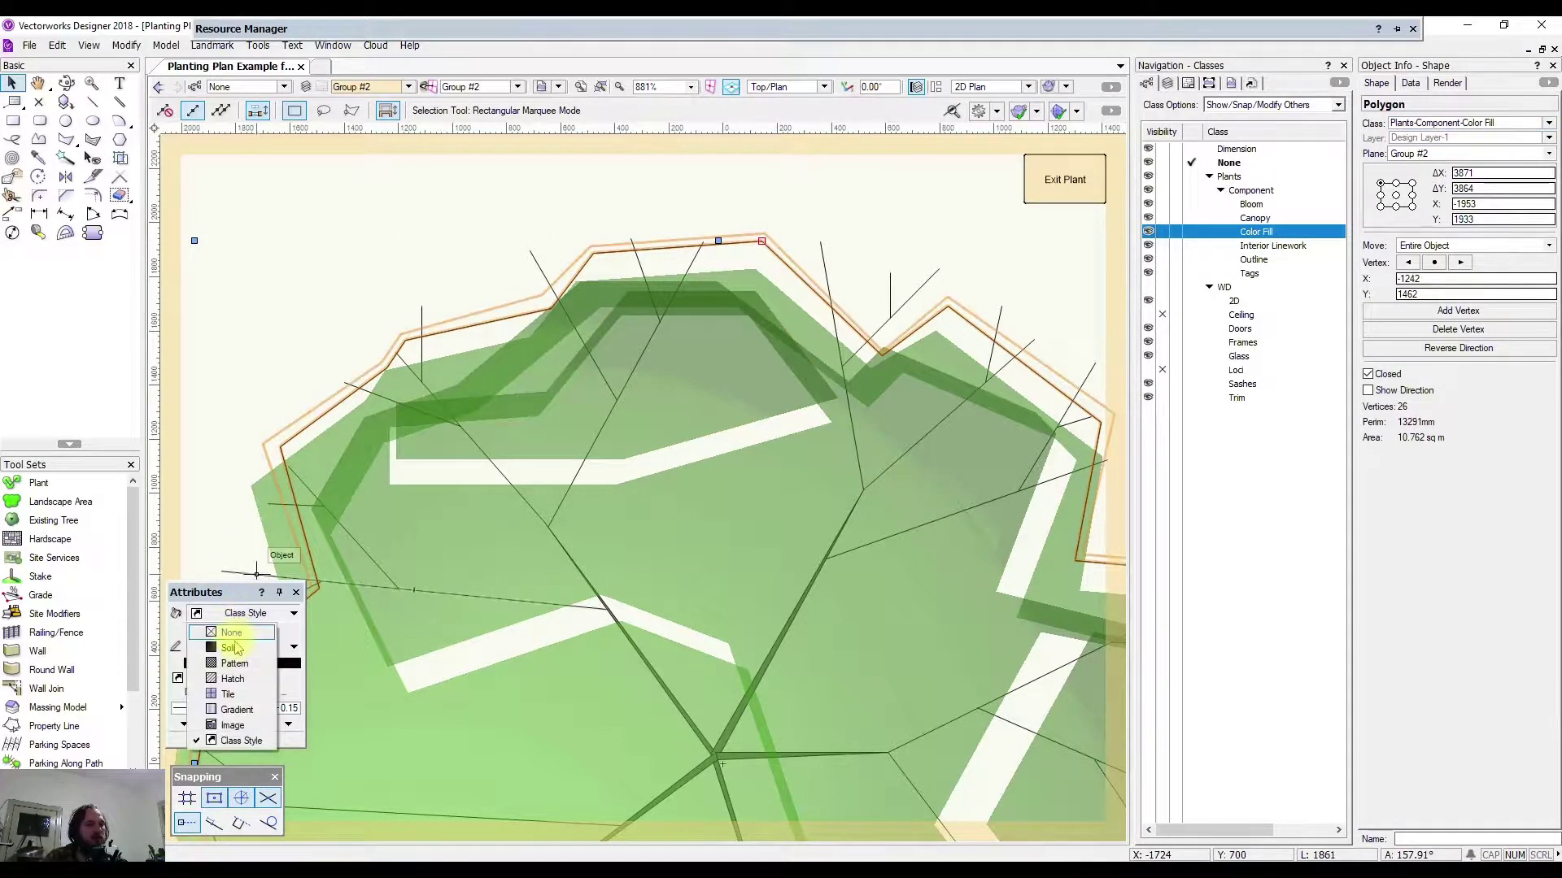
{"action": "left_click", "coordinate": [244, 634]}
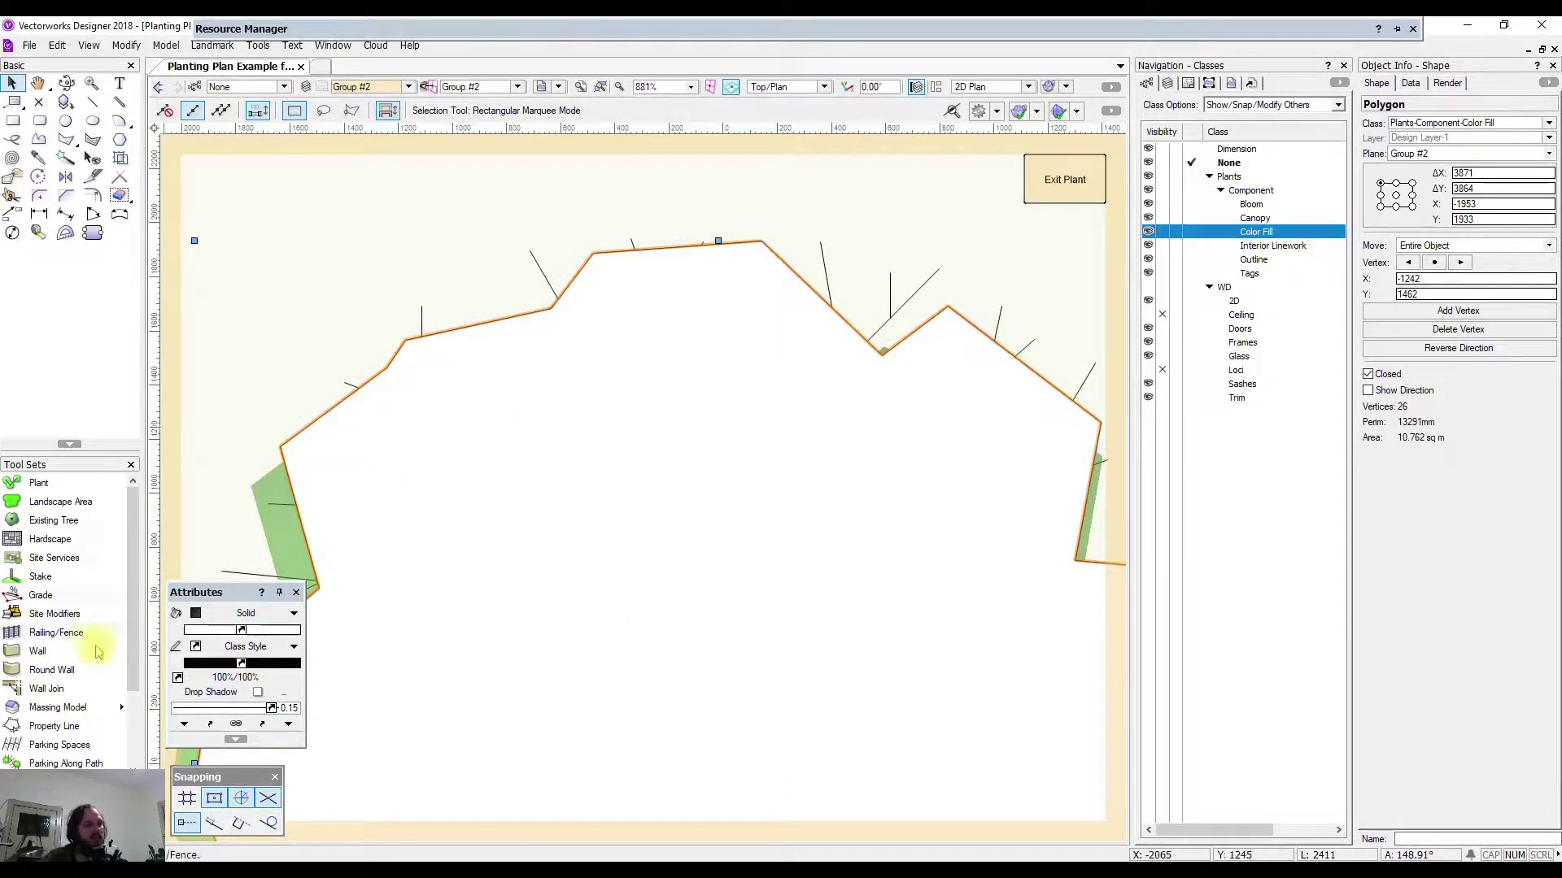
{"action": "left_click", "coordinate": [212, 631]}
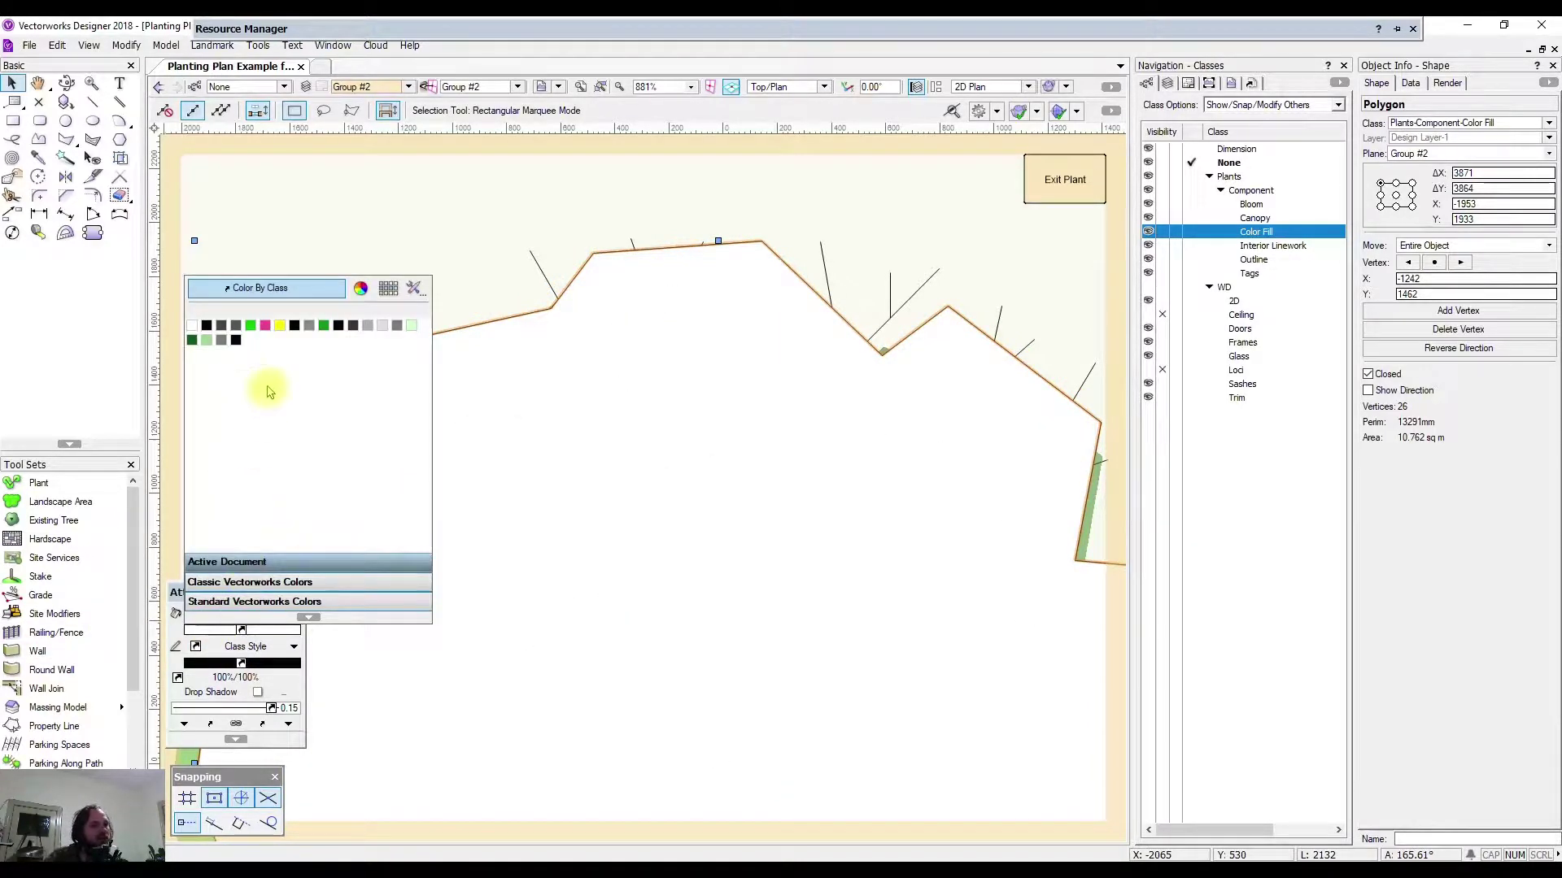
{"action": "left_click", "coordinate": [206, 340]}
{"action": "scroll", "coordinate": [740, 337], "scroll_direction": "down", "scroll_amount": 3}
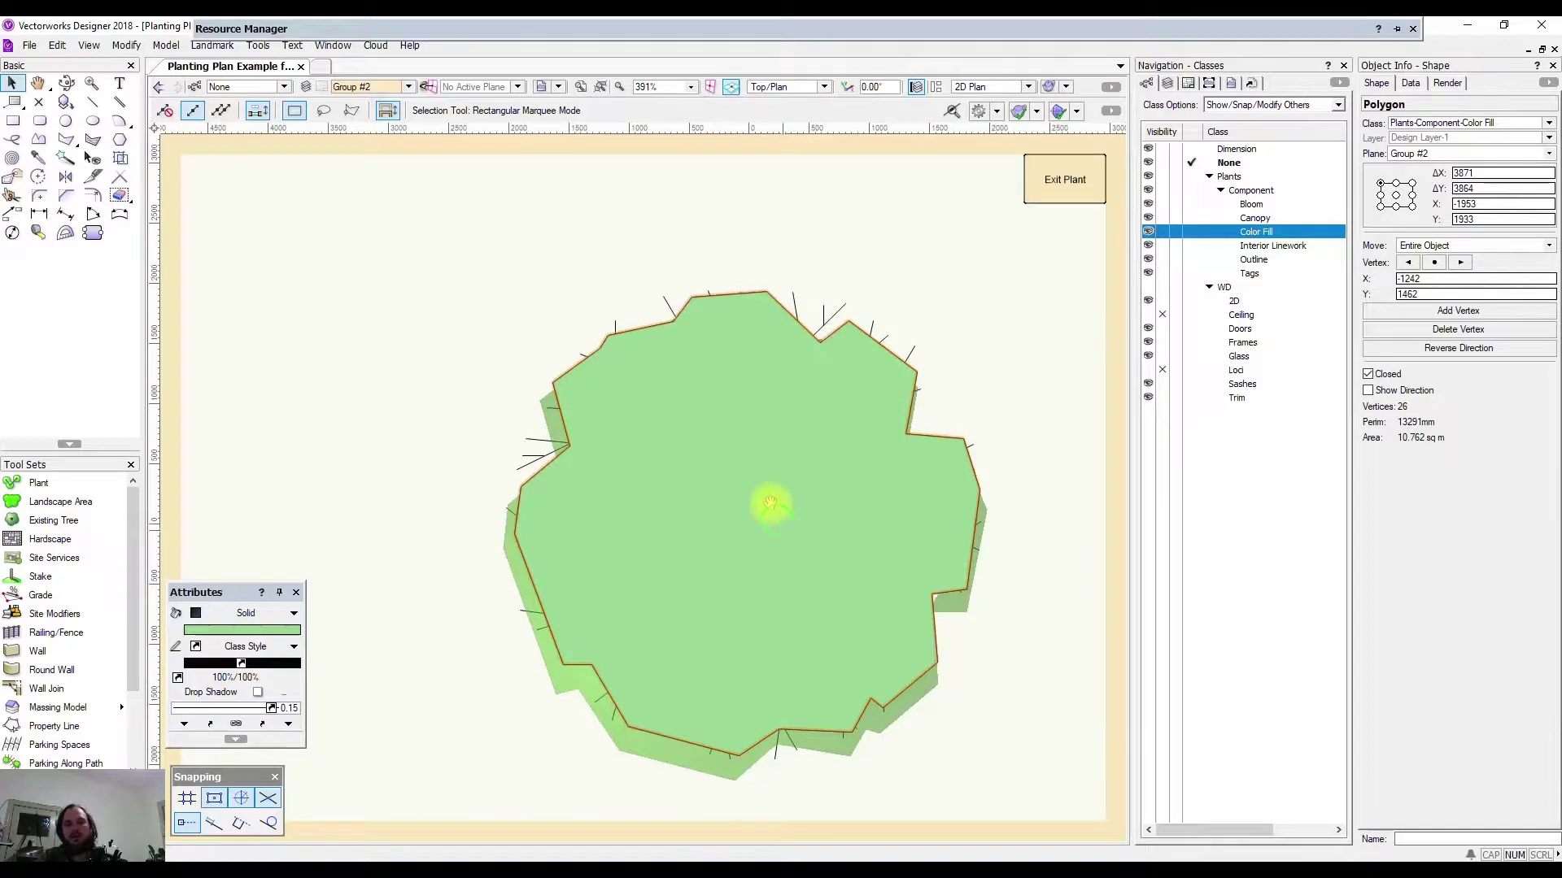
Leave the tree's 2D graphics editing, return to the planting plan and clear the selection.
{"action": "middle_click_drag", "start_coordinate": [770, 504], "coordinate": [715, 436]}
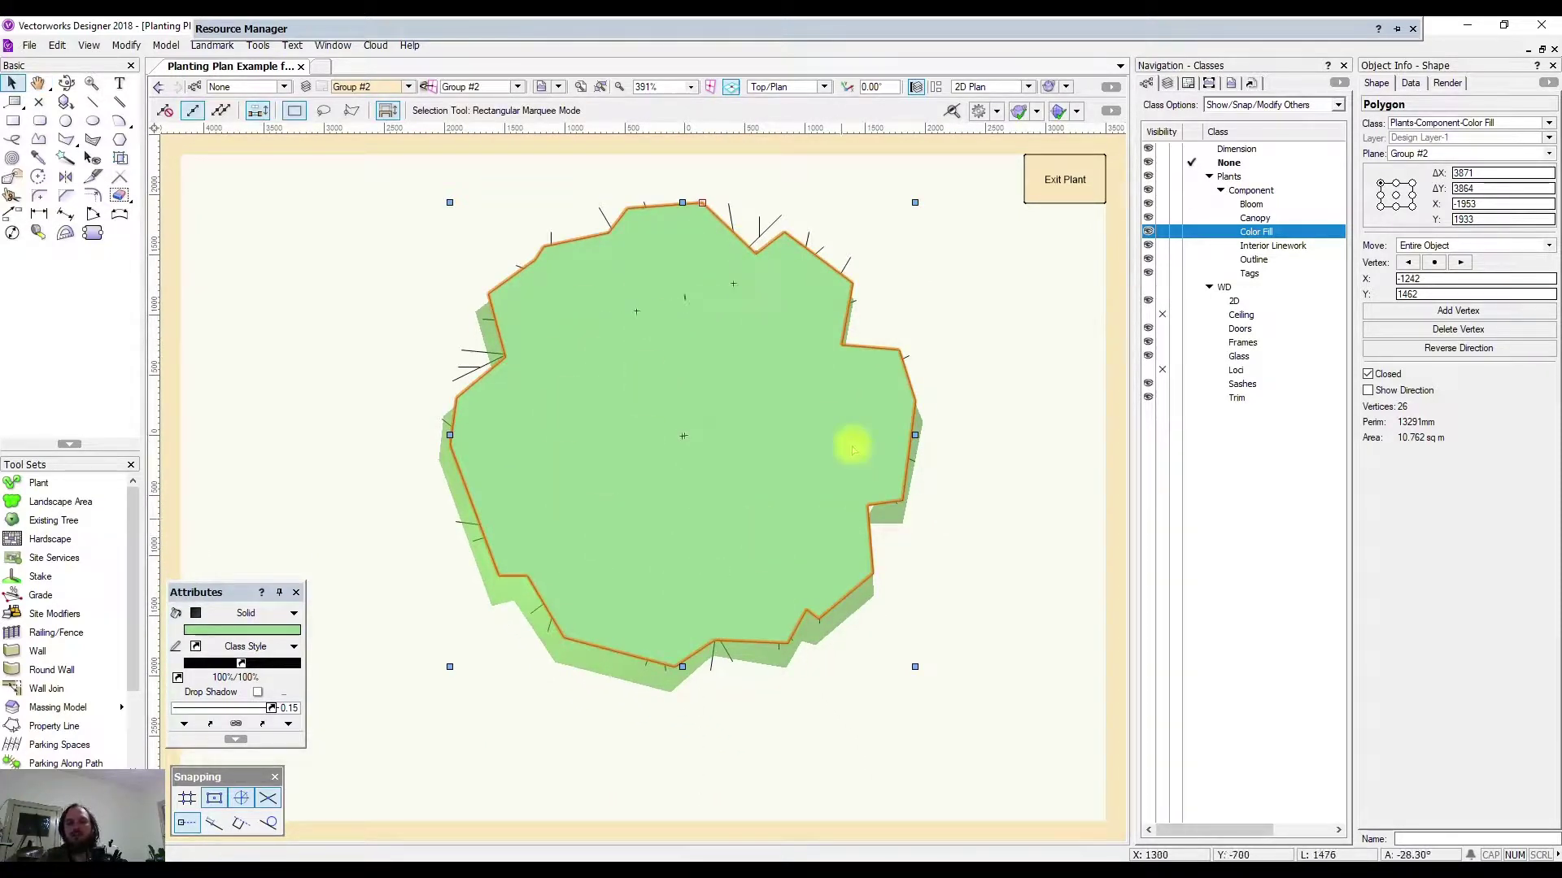
{"action": "left_click", "coordinate": [1074, 180]}
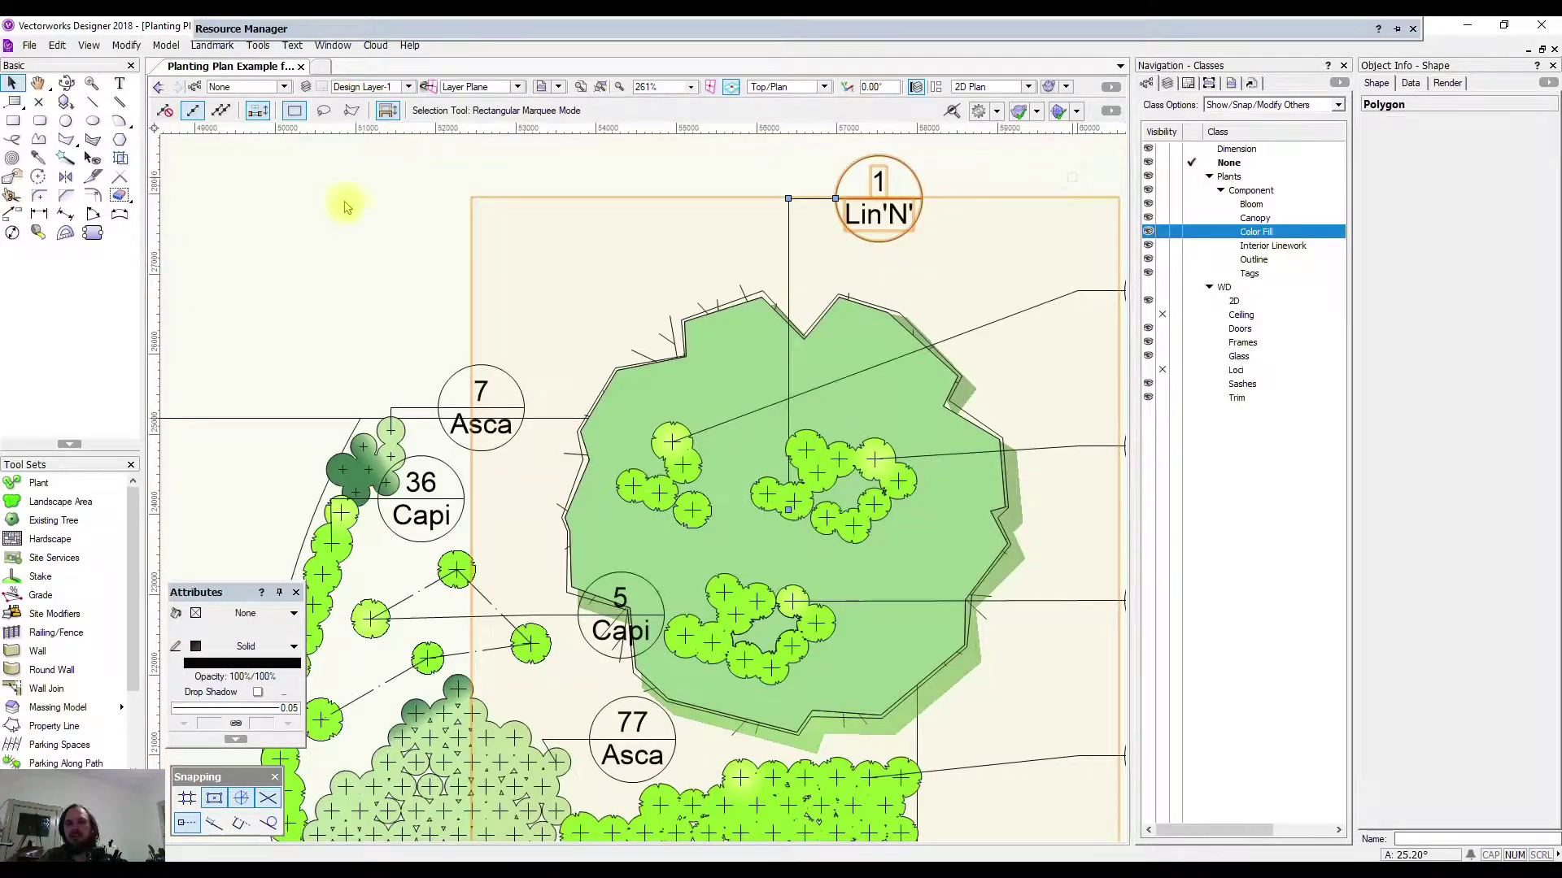
{"action": "left_click", "coordinate": [367, 251]}
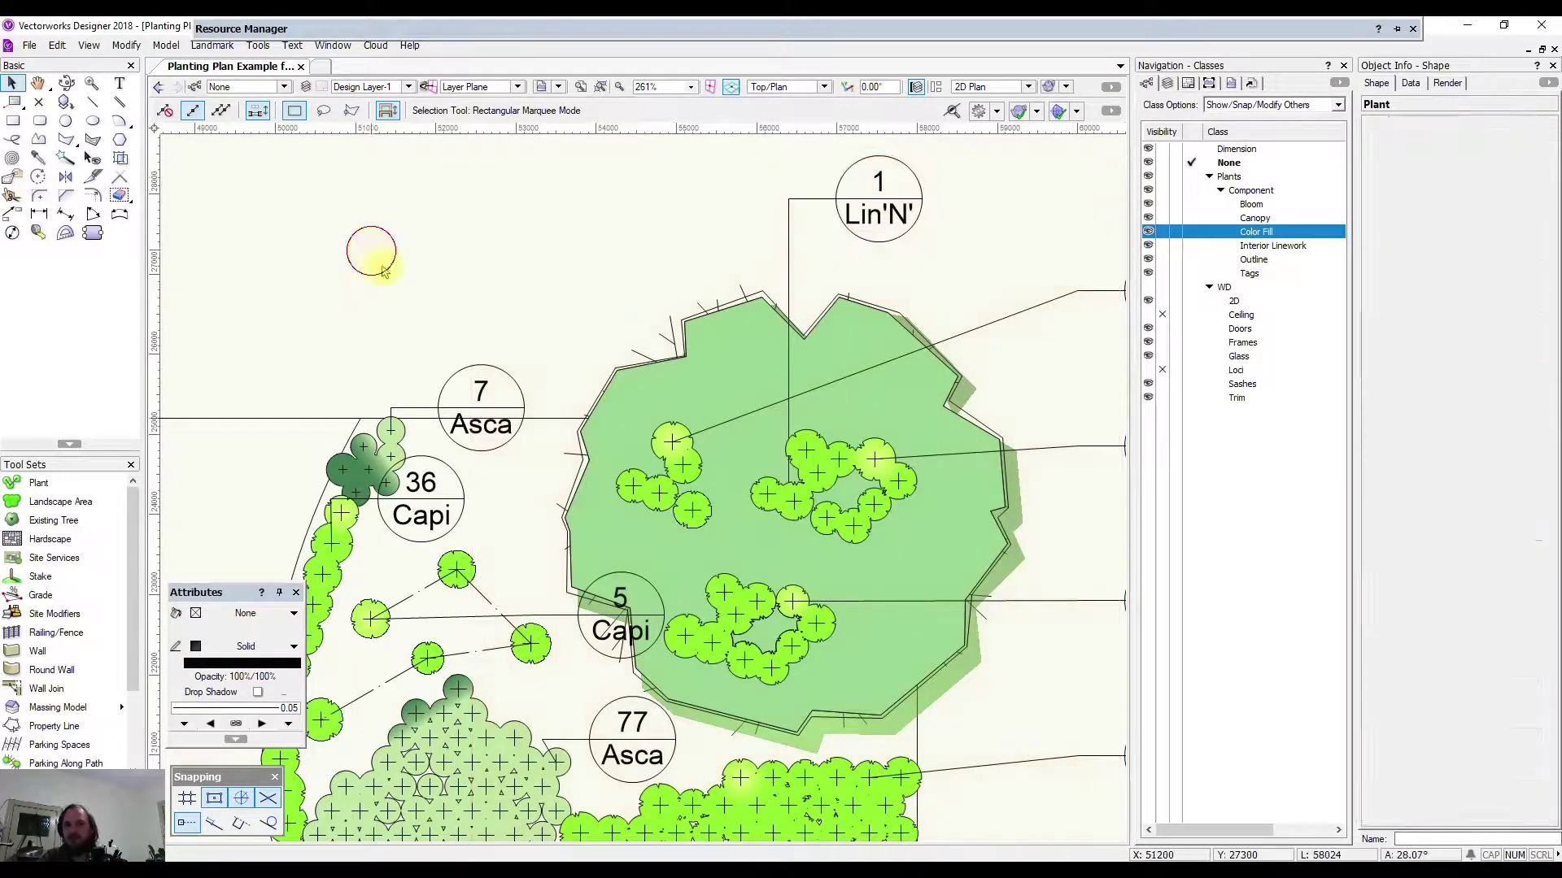
{"action": "scroll", "coordinate": [474, 298], "scroll_direction": "down", "scroll_amount": 2}
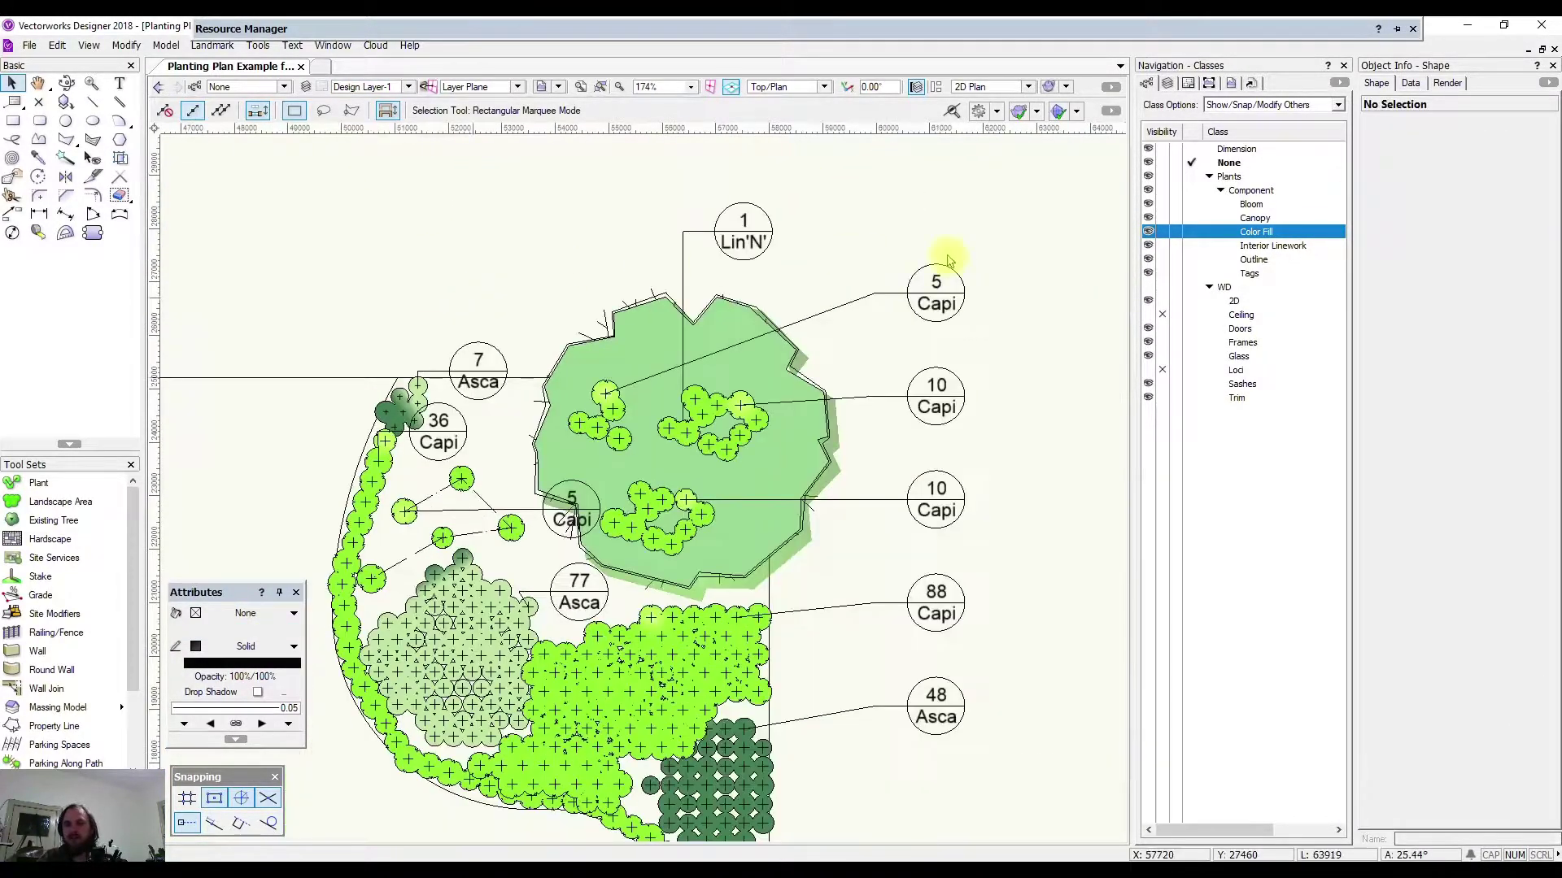
Hide the Canopy and Color Fill classes to examine the plan as plain linework, and make both classes visible again.
{"action": "left_click", "coordinate": [1156, 218]}
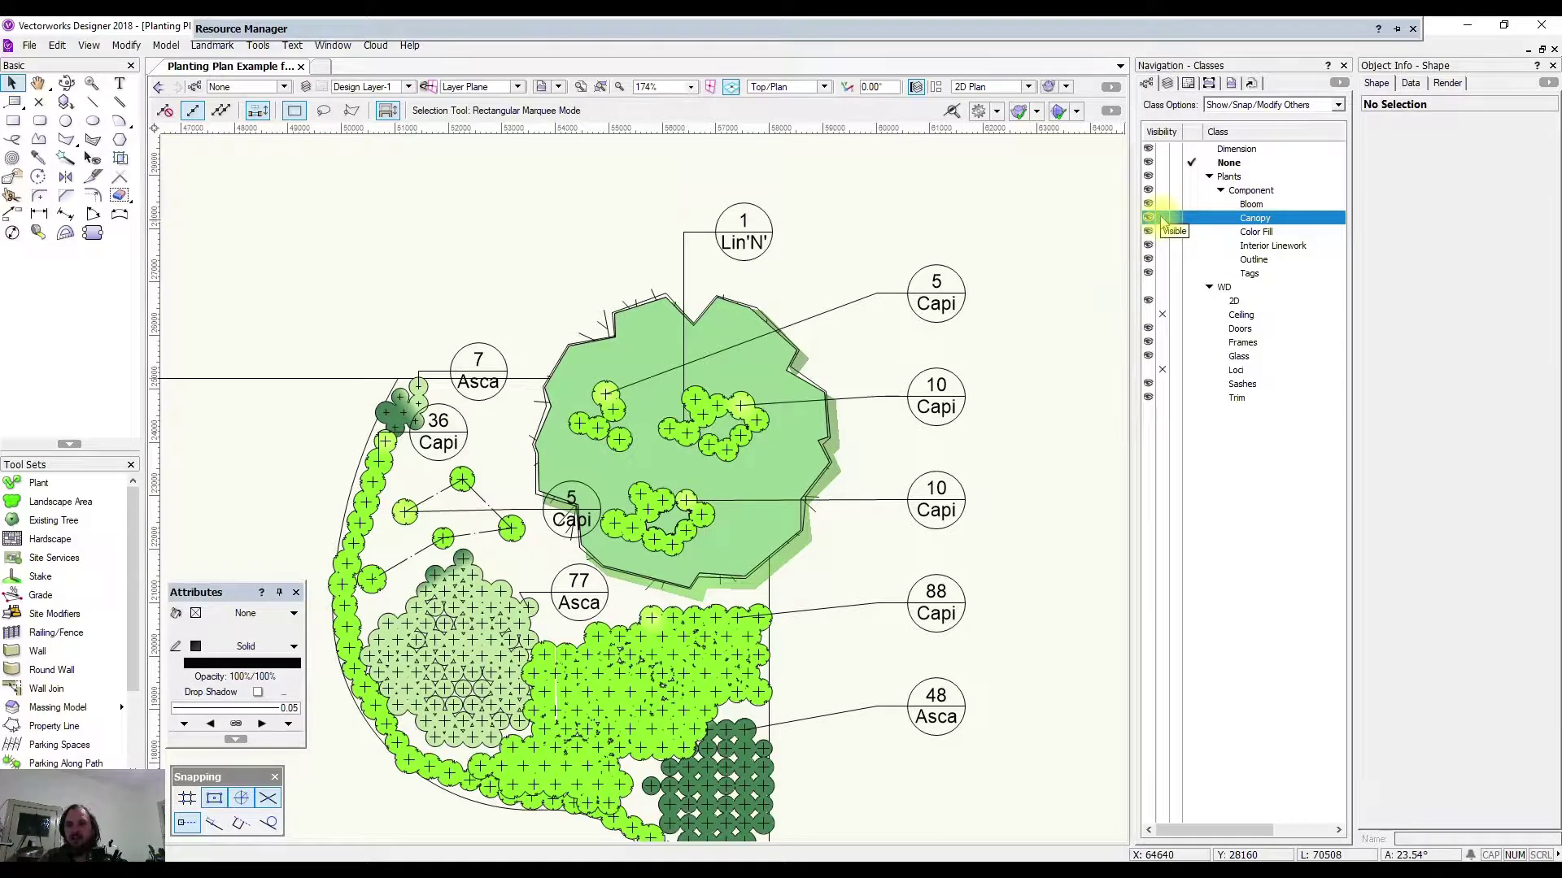
{"action": "left_click", "coordinate": [1163, 218]}
{"action": "left_click", "coordinate": [1163, 232]}
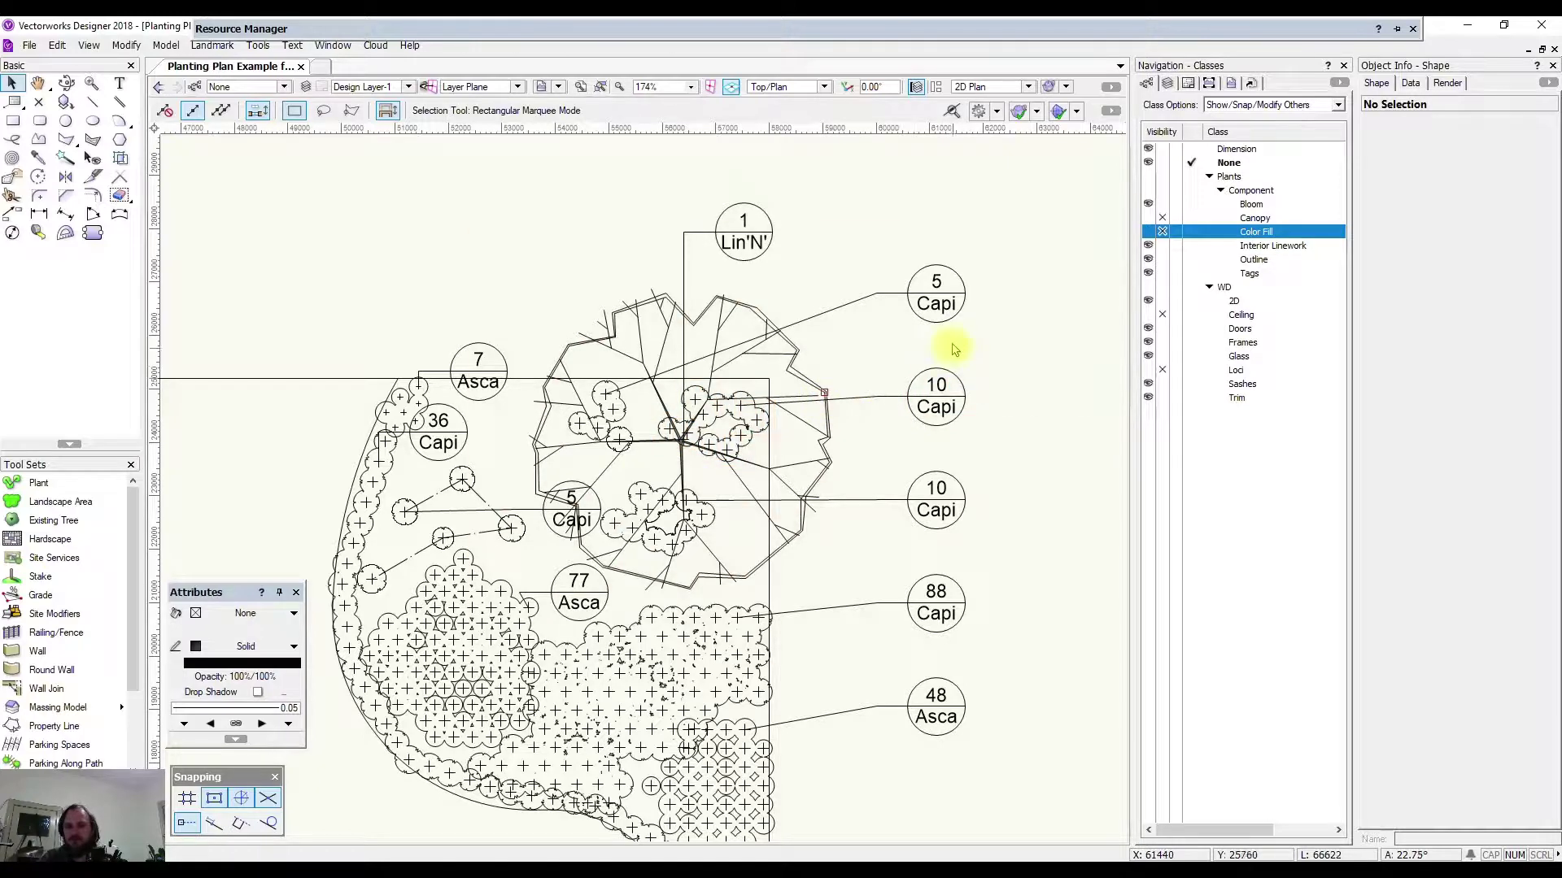
{"action": "left_click", "coordinate": [1148, 218]}
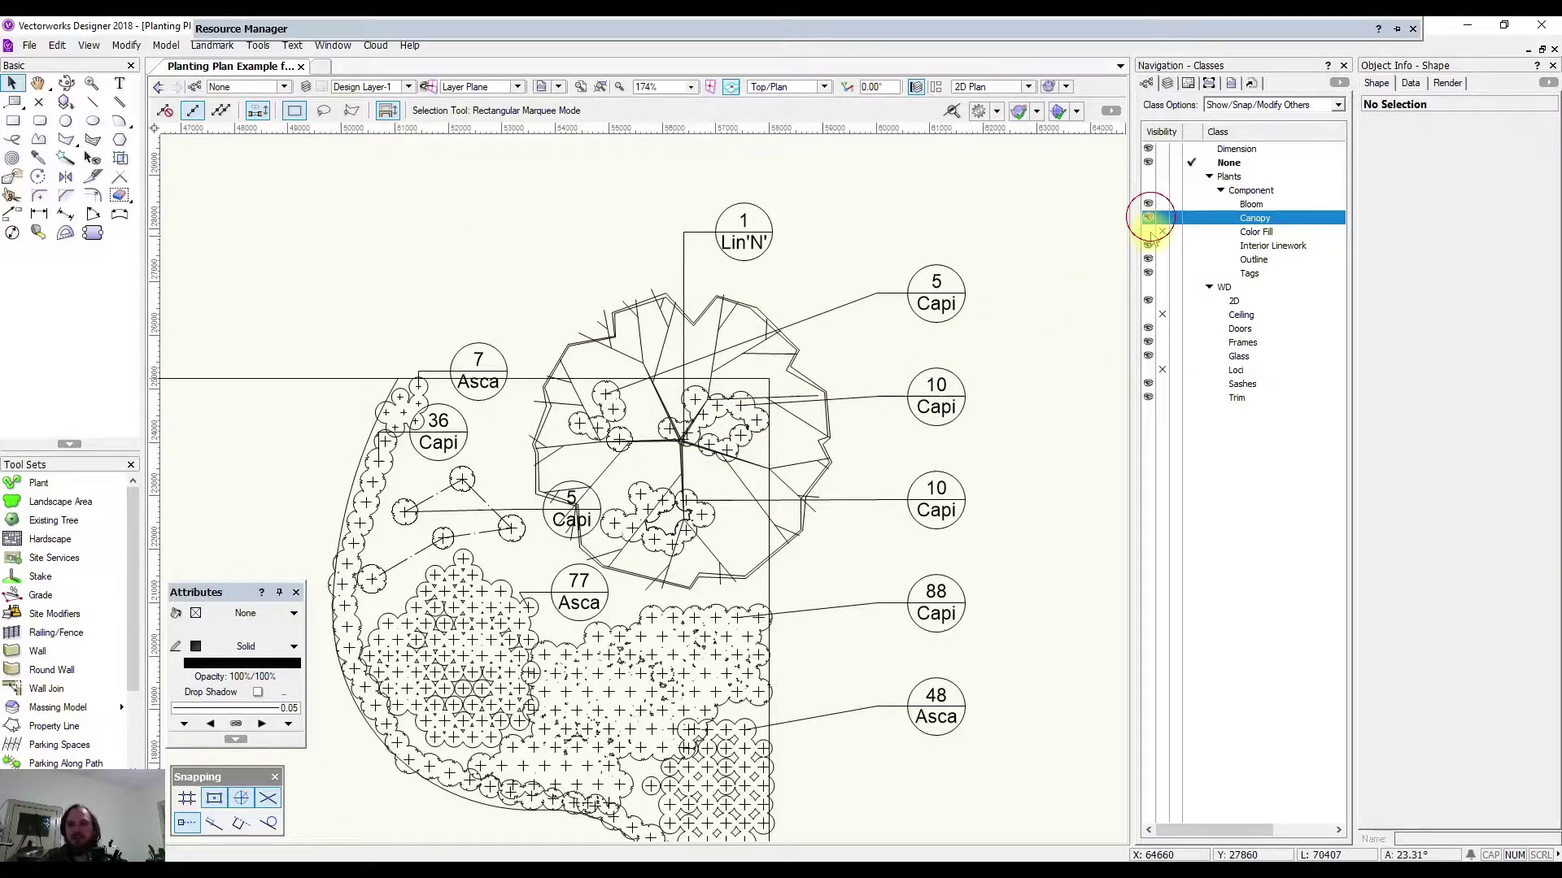
{"action": "left_click", "coordinate": [1147, 232]}
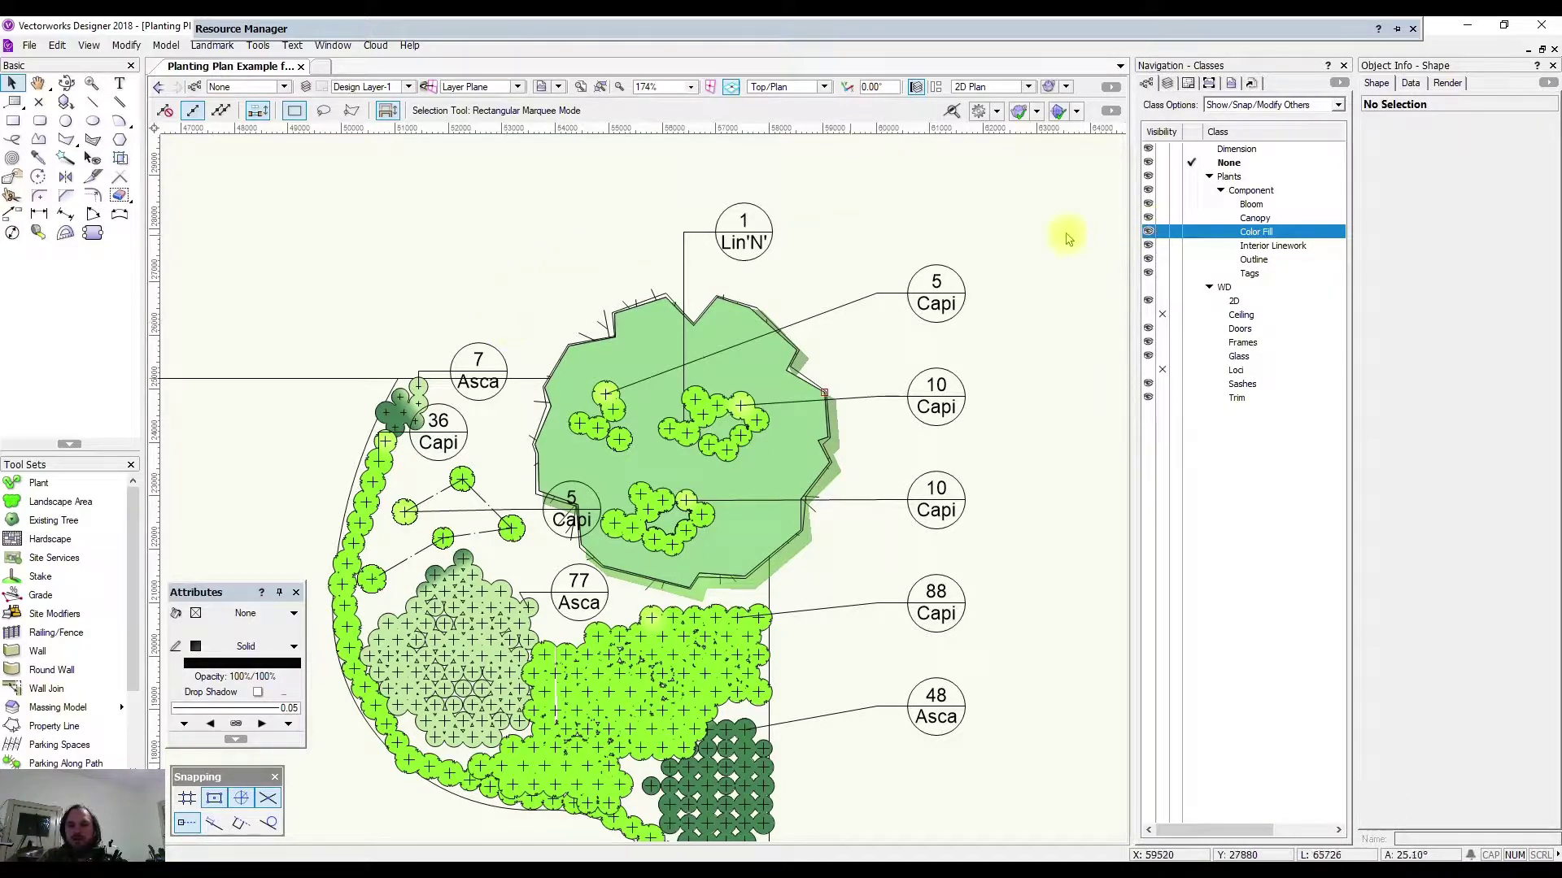
Edit the Lin'N' tree's 2D graphics to send the Color Fill polygon to the back, and return to the plan.
{"action": "double_click", "coordinate": [618, 321]}
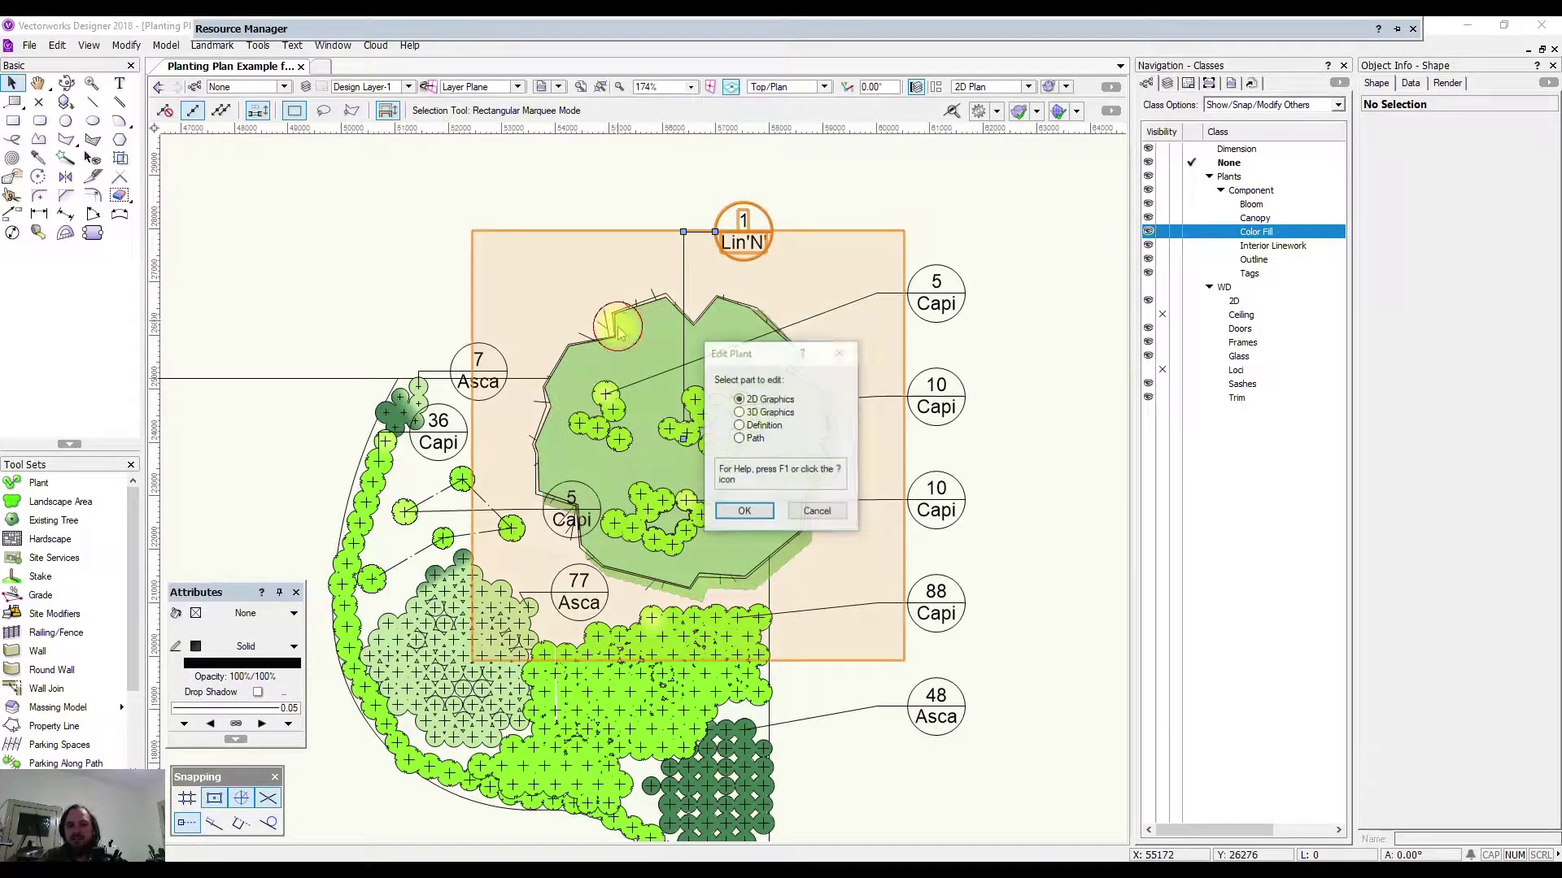
{"action": "left_click", "coordinate": [743, 512]}
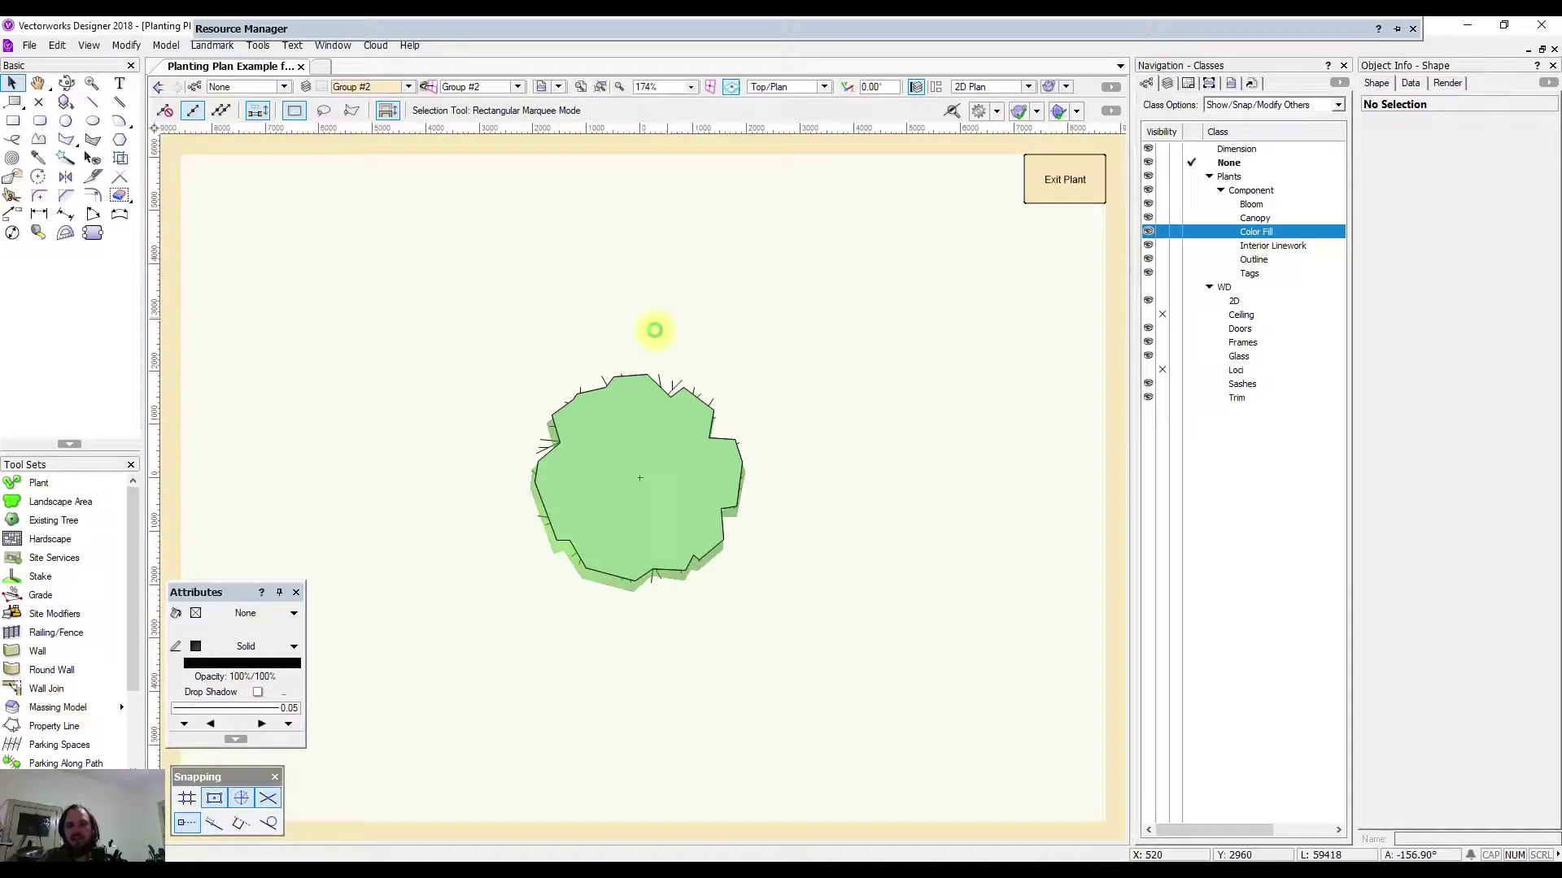
{"action": "scroll", "coordinate": [627, 472], "scroll_direction": "up", "scroll_amount": 2}
{"action": "left_click", "coordinate": [823, 436]}
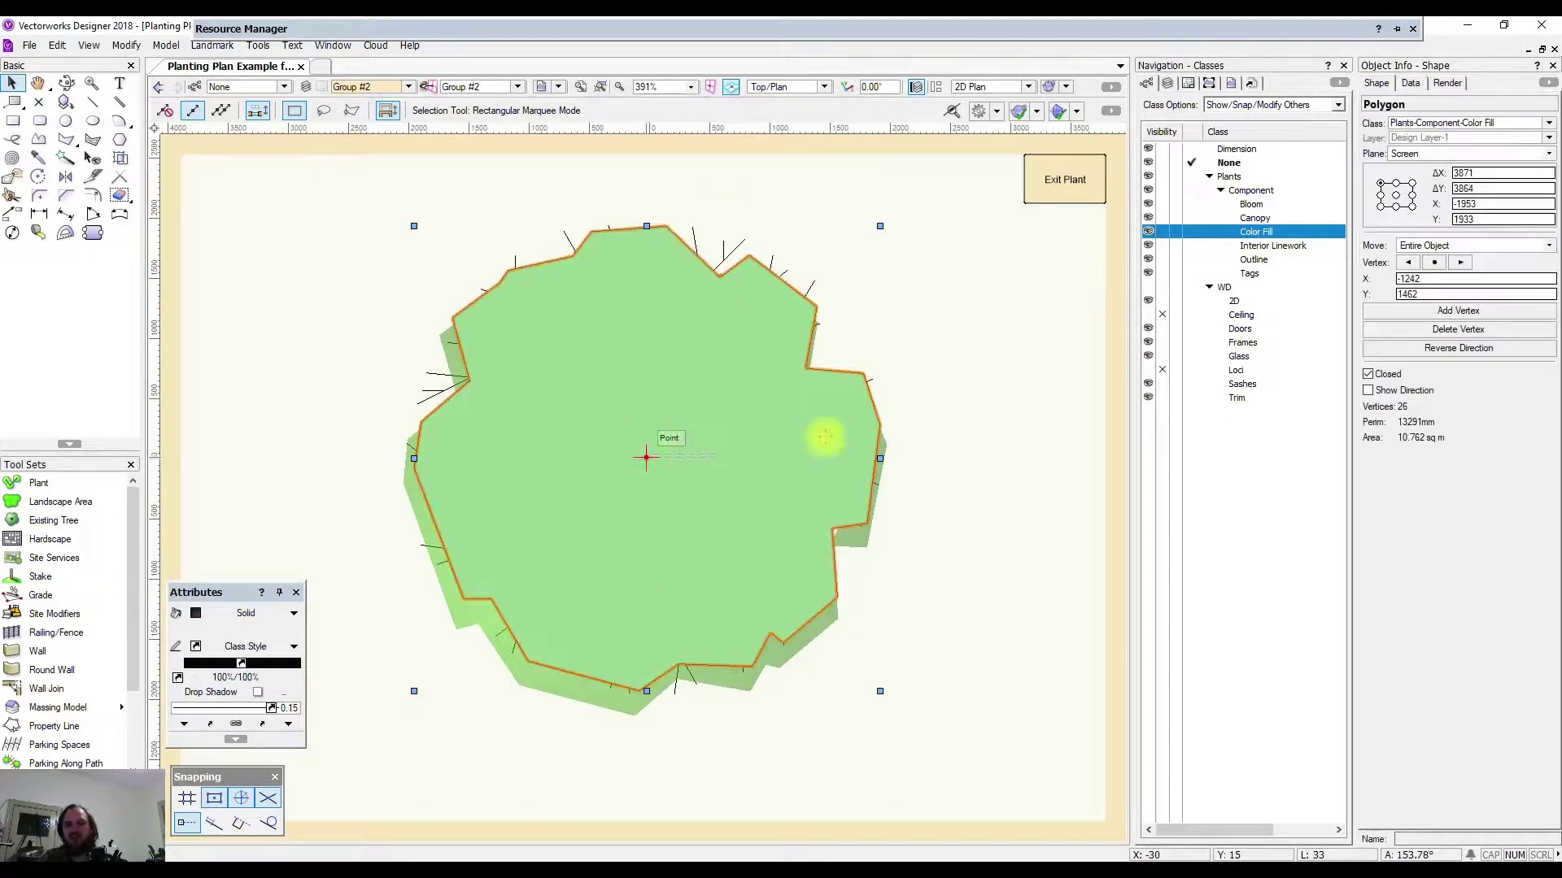
{"action": "scroll", "coordinate": [813, 419], "scroll_direction": "up", "scroll_amount": 3}
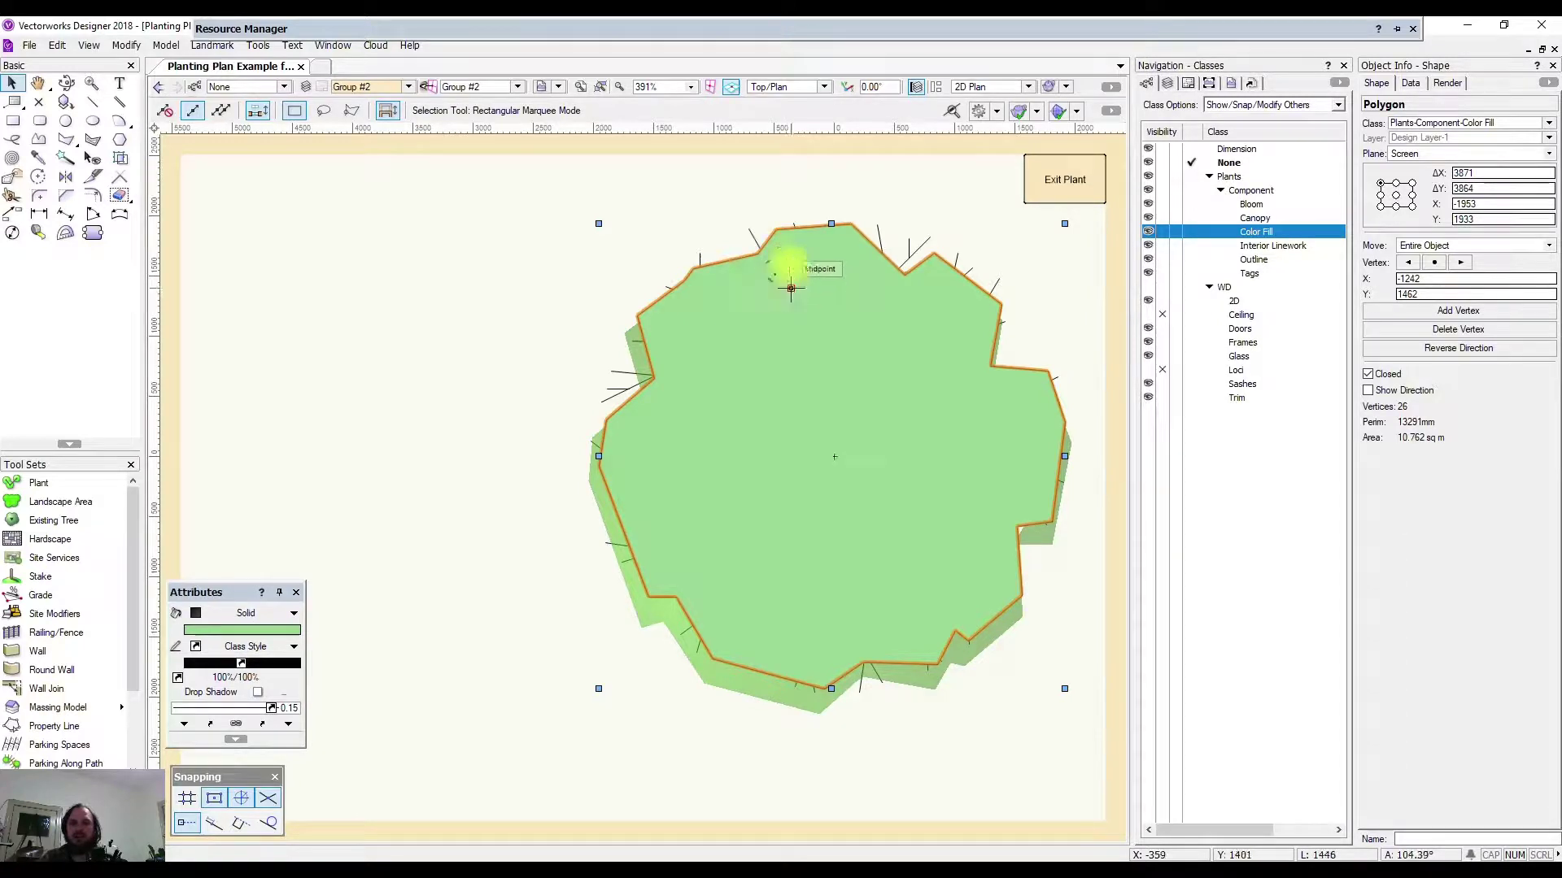
{"action": "right_click", "coordinate": [769, 341]}
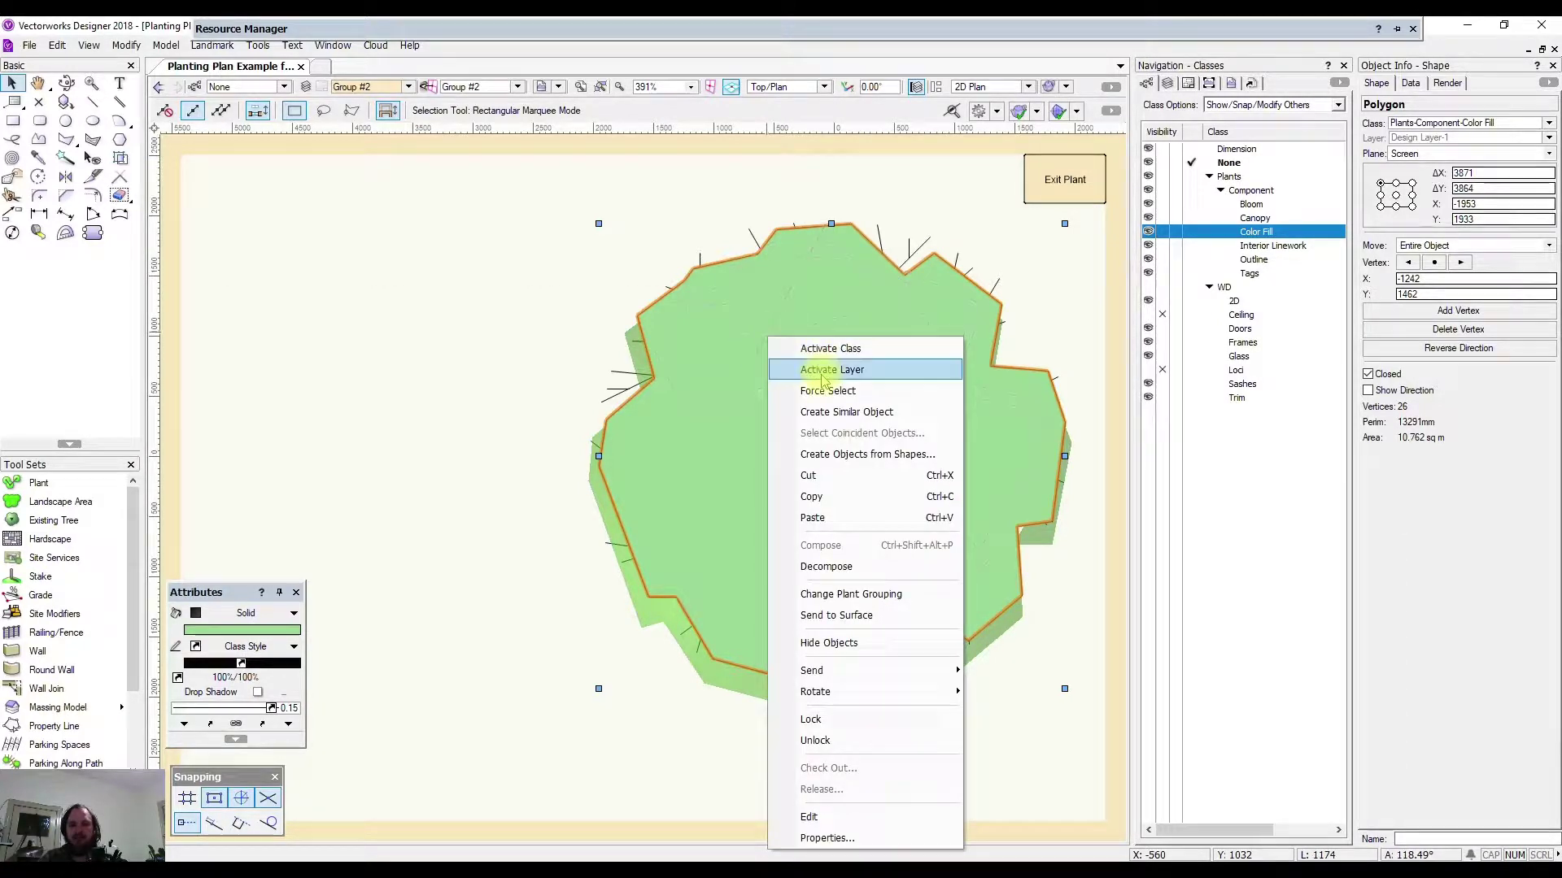
{"action": "mouse_move", "coordinate": [856, 671]}
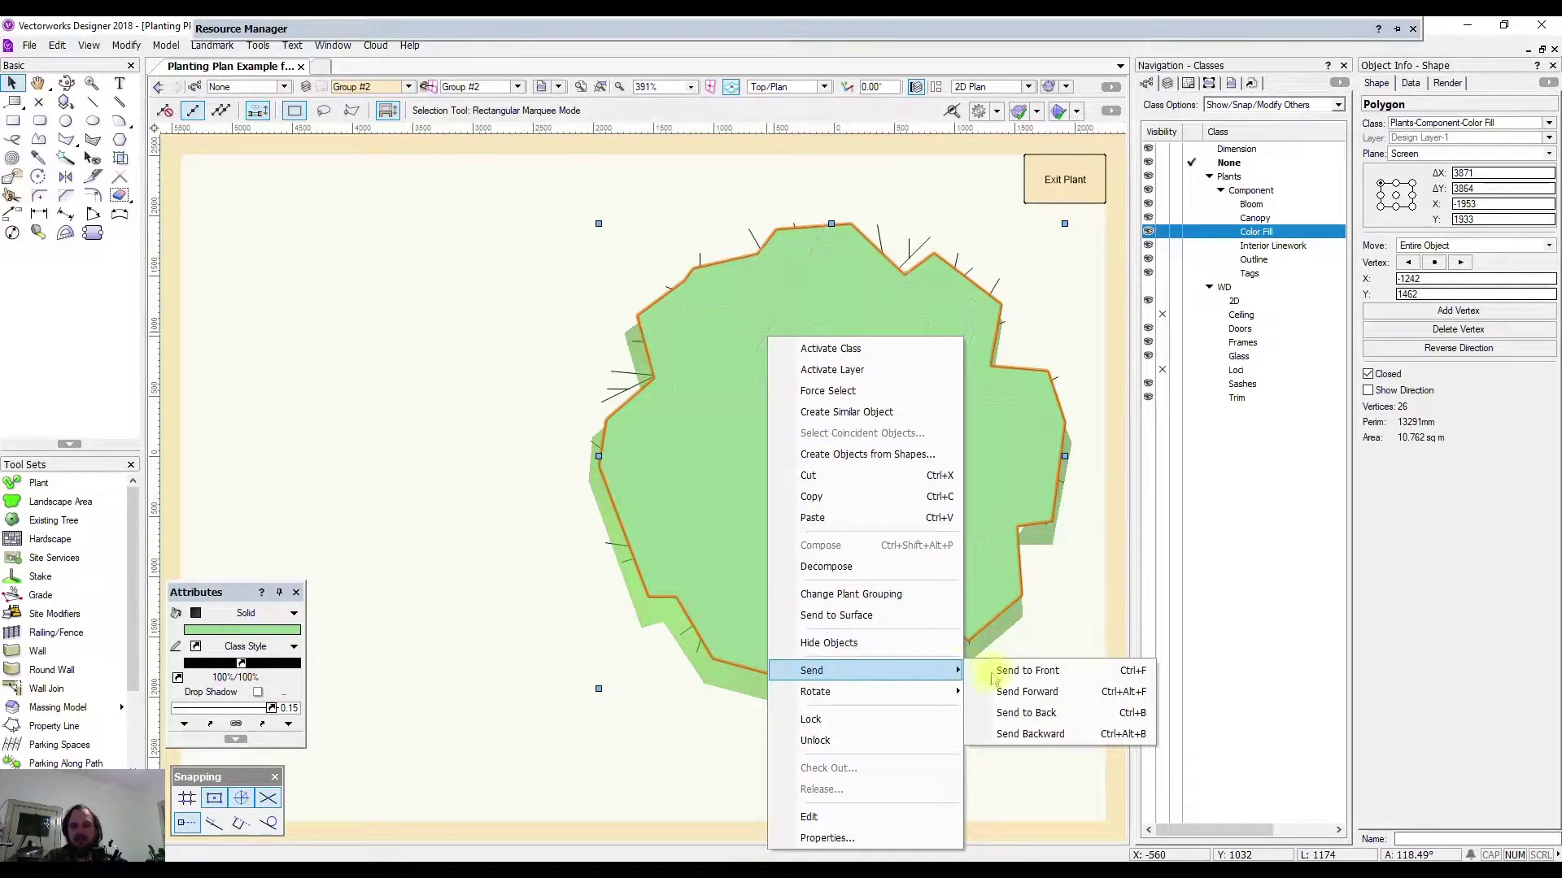
{"action": "left_click", "coordinate": [1022, 714]}
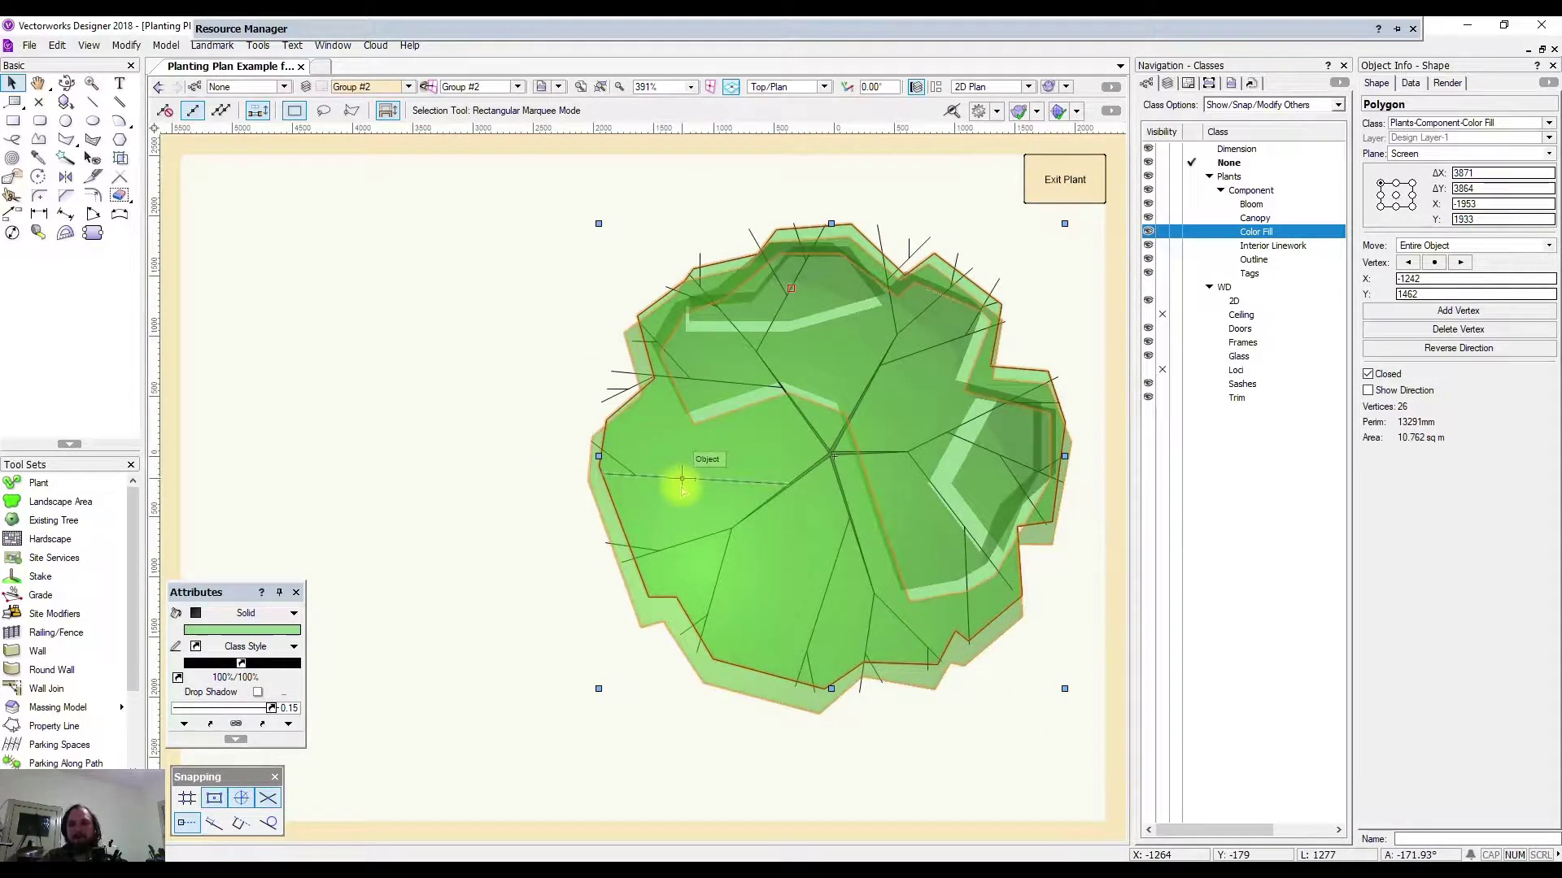
{"action": "left_click", "coordinate": [1053, 179]}
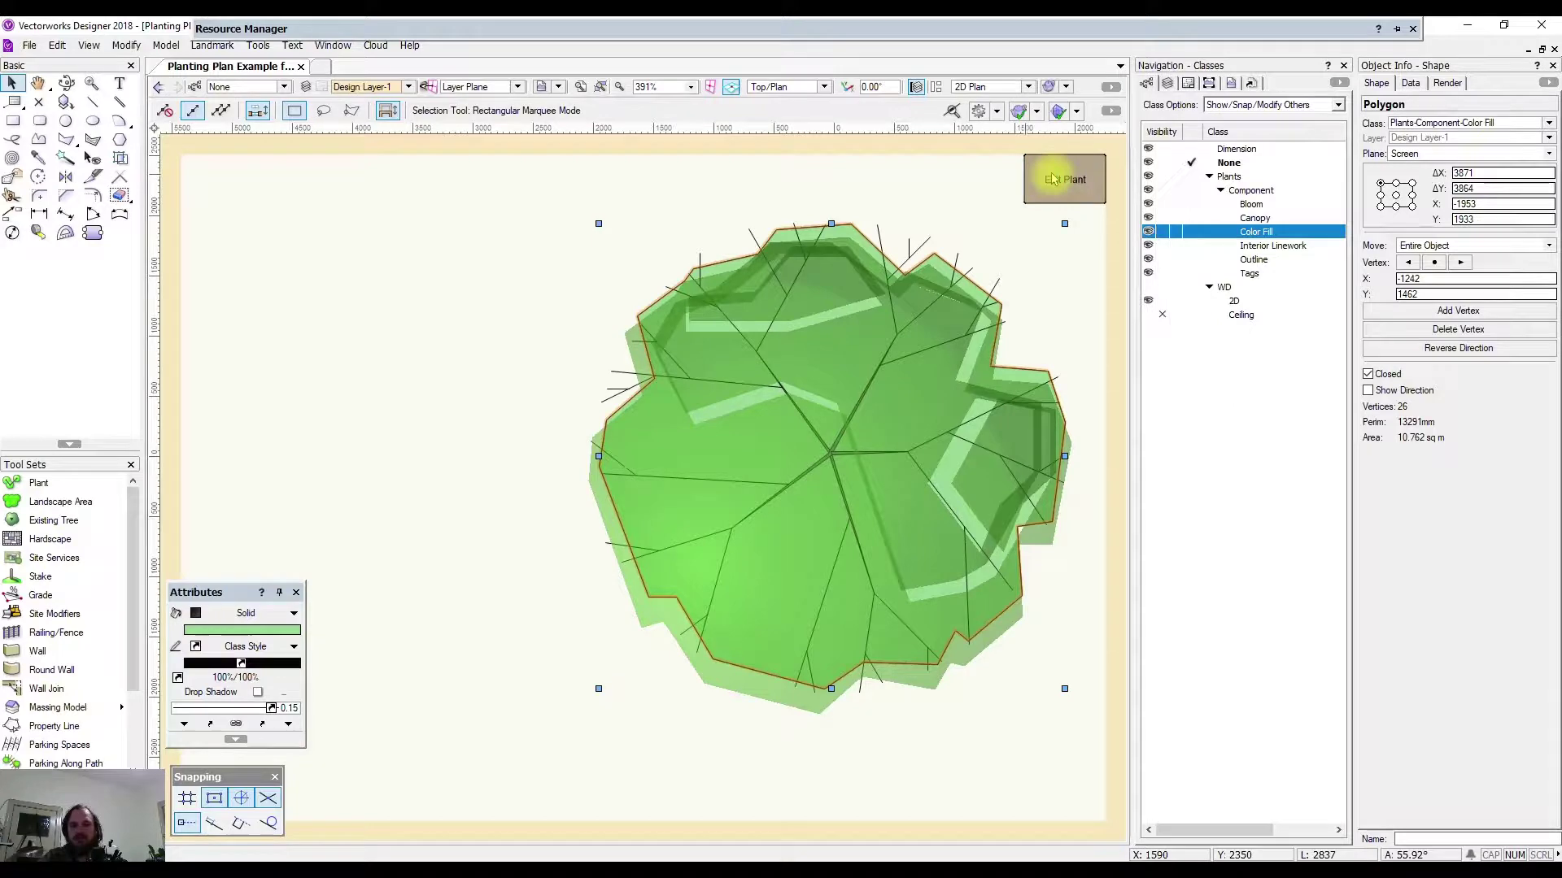
Hide the Color Fill, Canopy and Interior Linework classes to examine the outline-only plan, and restore their visibility.
{"action": "left_click", "coordinate": [1163, 231]}
{"action": "left_click", "coordinate": [1162, 217]}
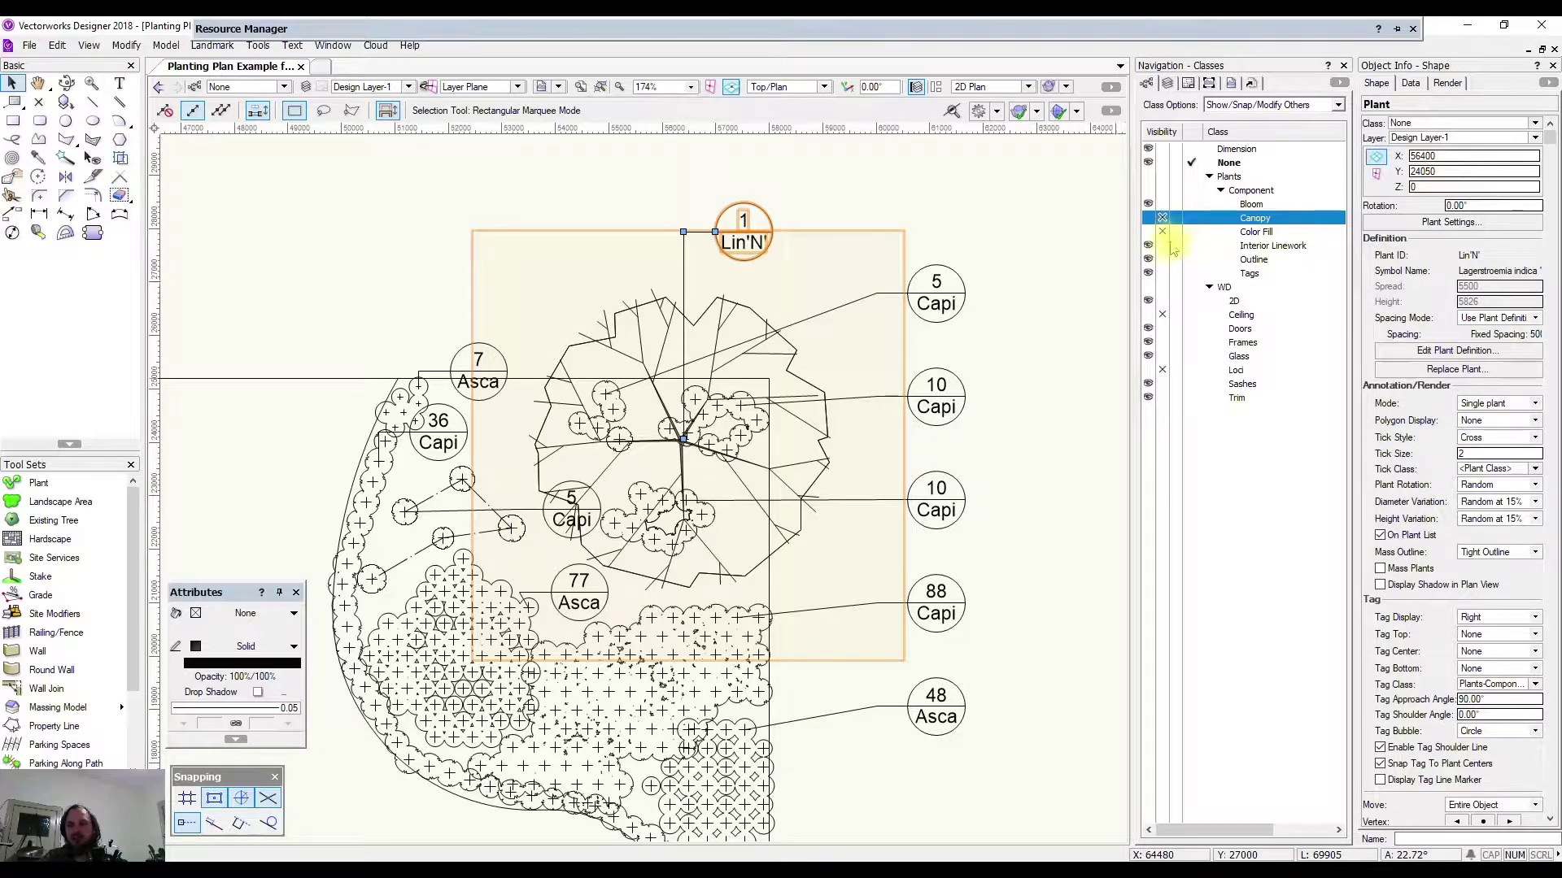
{"action": "left_click", "coordinate": [1162, 245]}
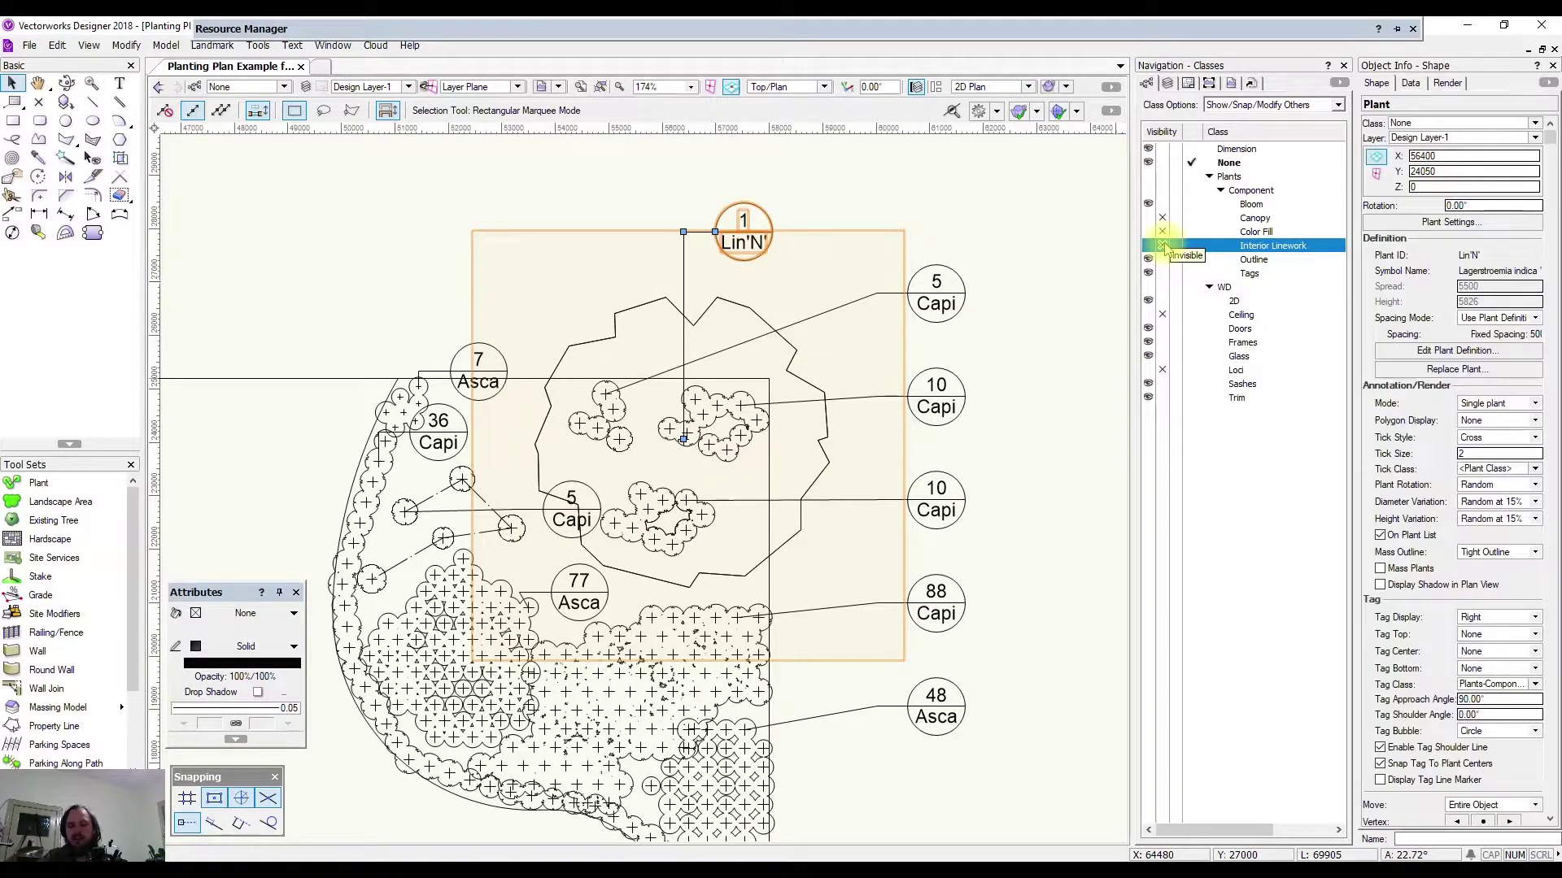
{"action": "scroll", "coordinate": [512, 679], "scroll_direction": "down", "scroll_amount": 5}
{"action": "middle_click_drag", "start_coordinate": [743, 306], "coordinate": [740, 480]}
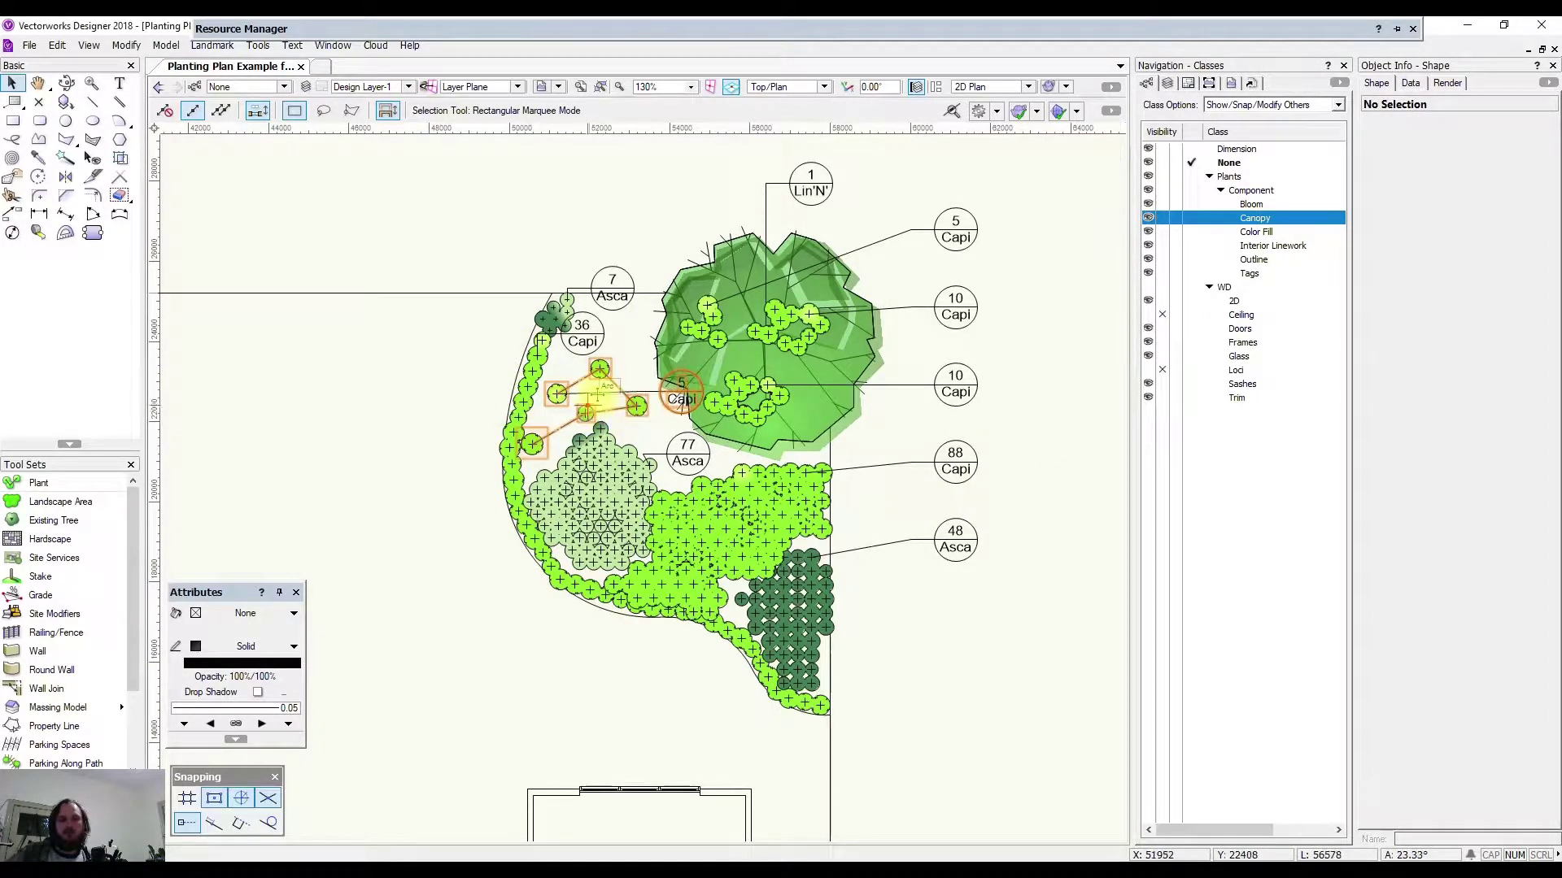
Examine the massed Capi border row and the large Capi group, including their Mass Plants settings and merged outlines.
{"action": "scroll", "coordinate": [553, 368], "scroll_direction": "up", "scroll_amount": 2}
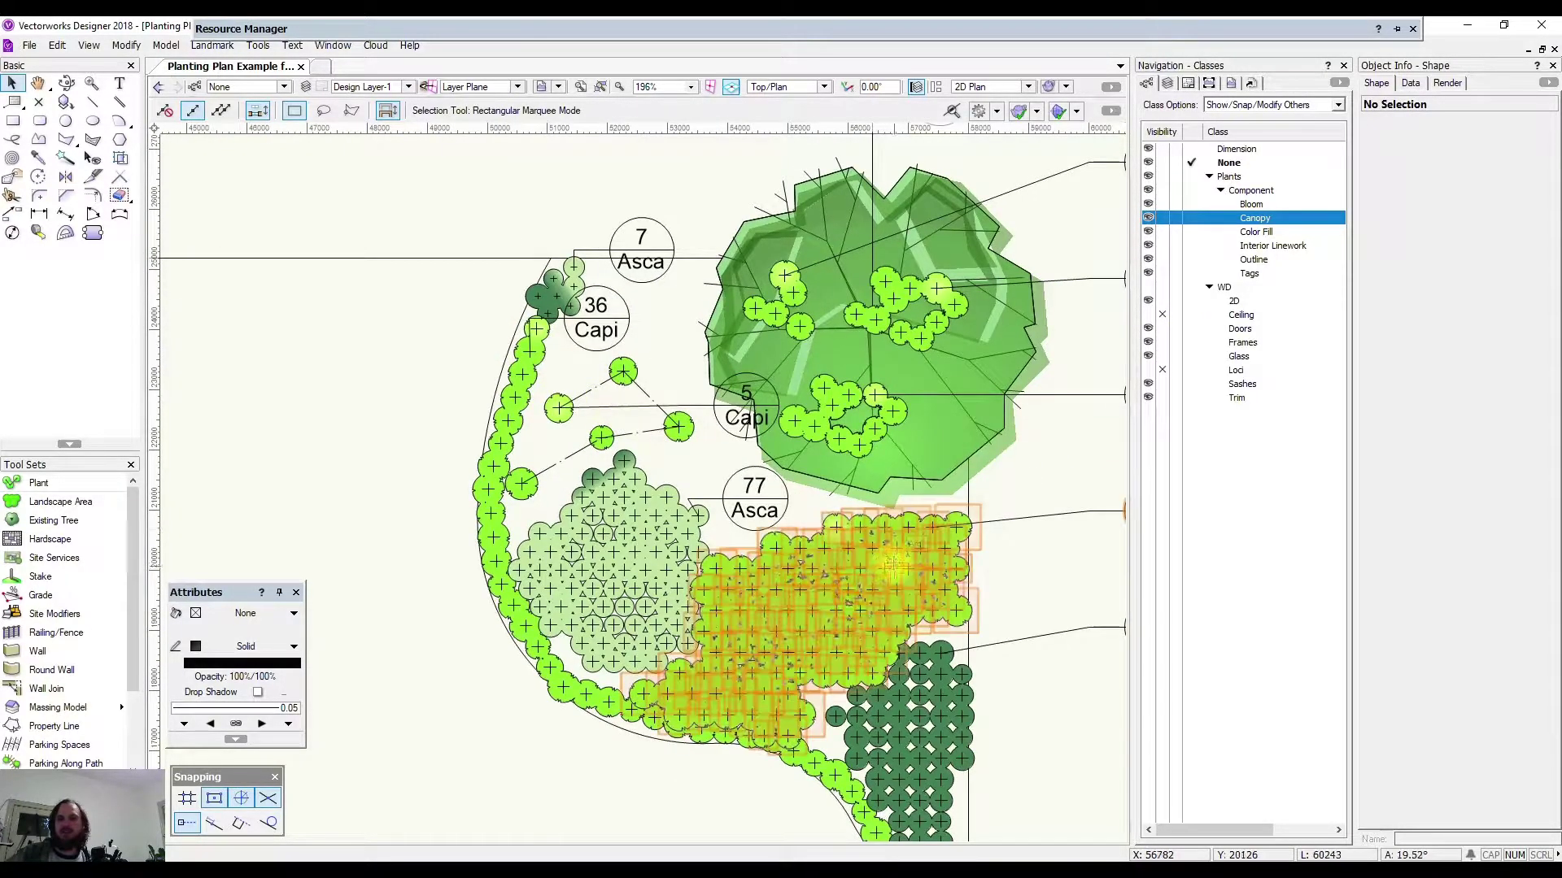
{"action": "left_click", "coordinate": [498, 402]}
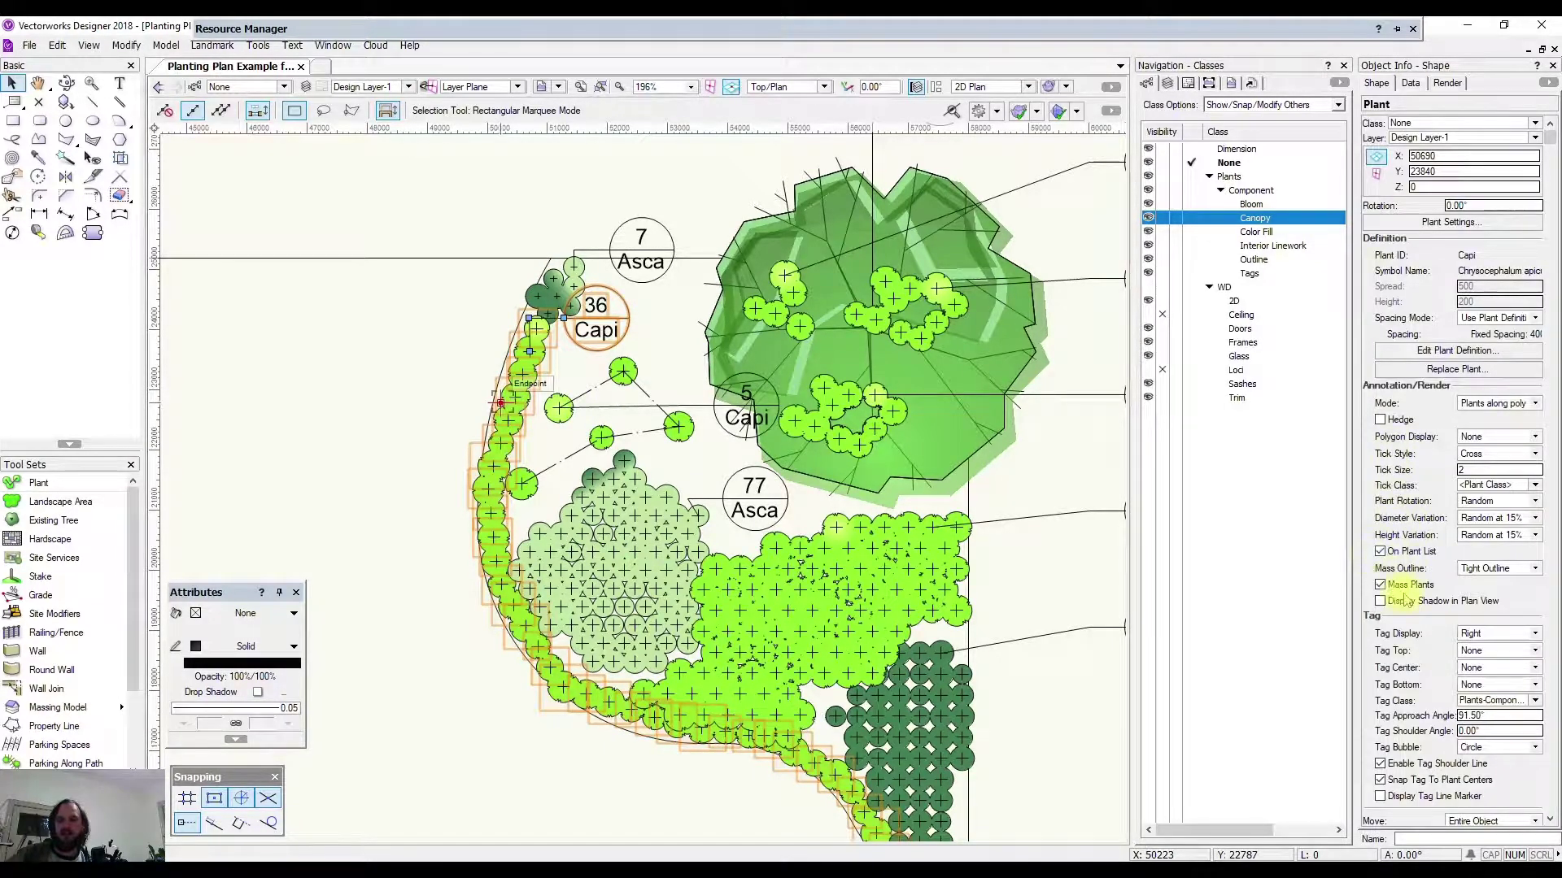
{"action": "scroll", "coordinate": [726, 626], "scroll_direction": "up", "scroll_amount": 2}
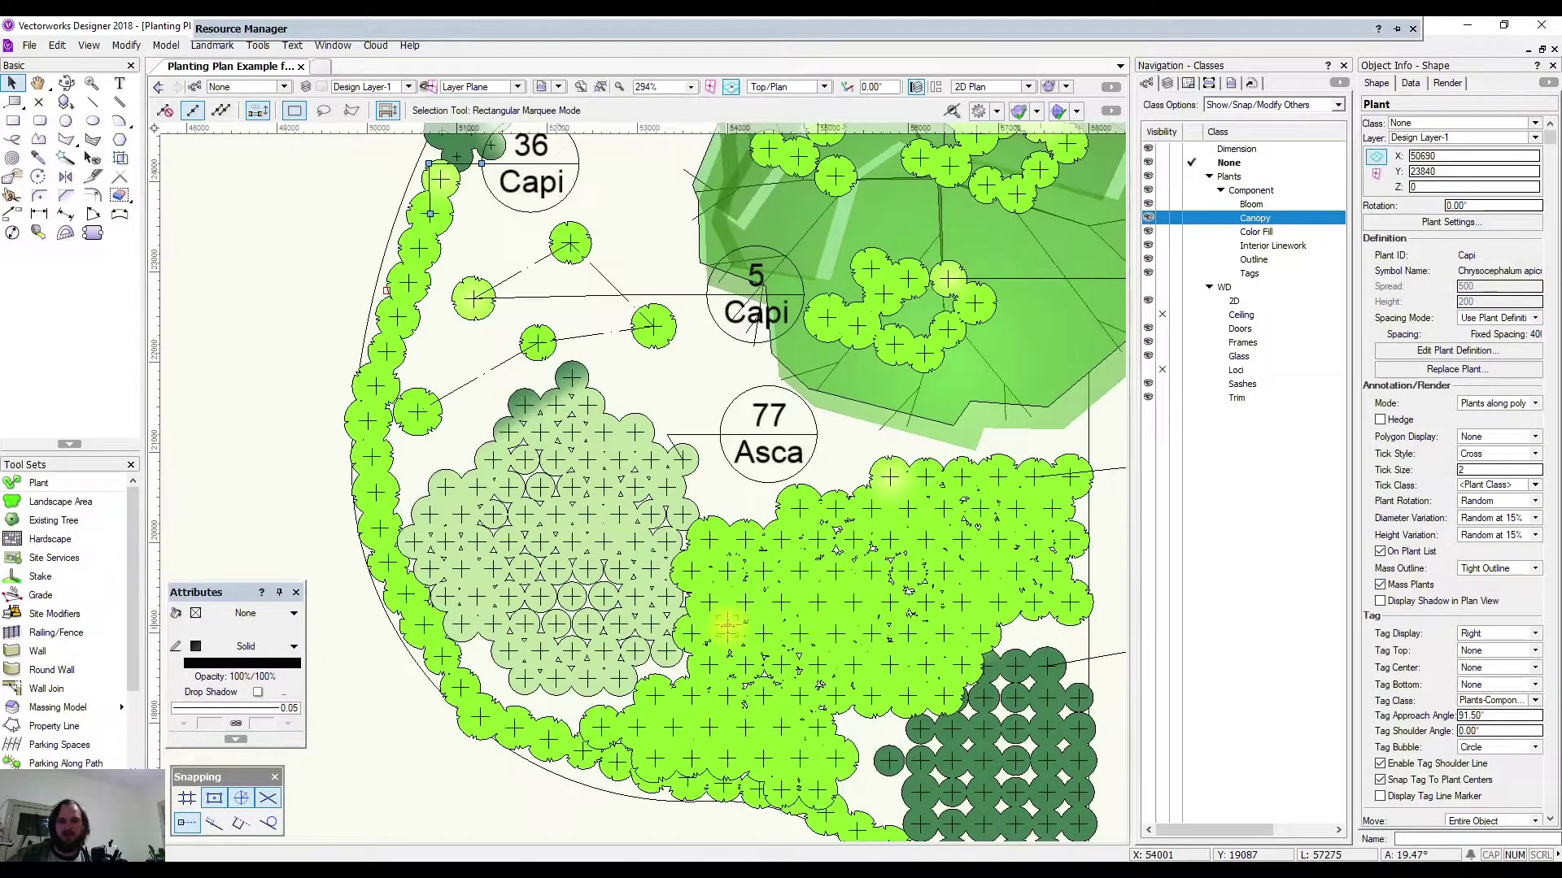
{"action": "left_click", "coordinate": [714, 553]}
{"action": "scroll", "coordinate": [714, 537], "scroll_direction": "up", "scroll_amount": 3}
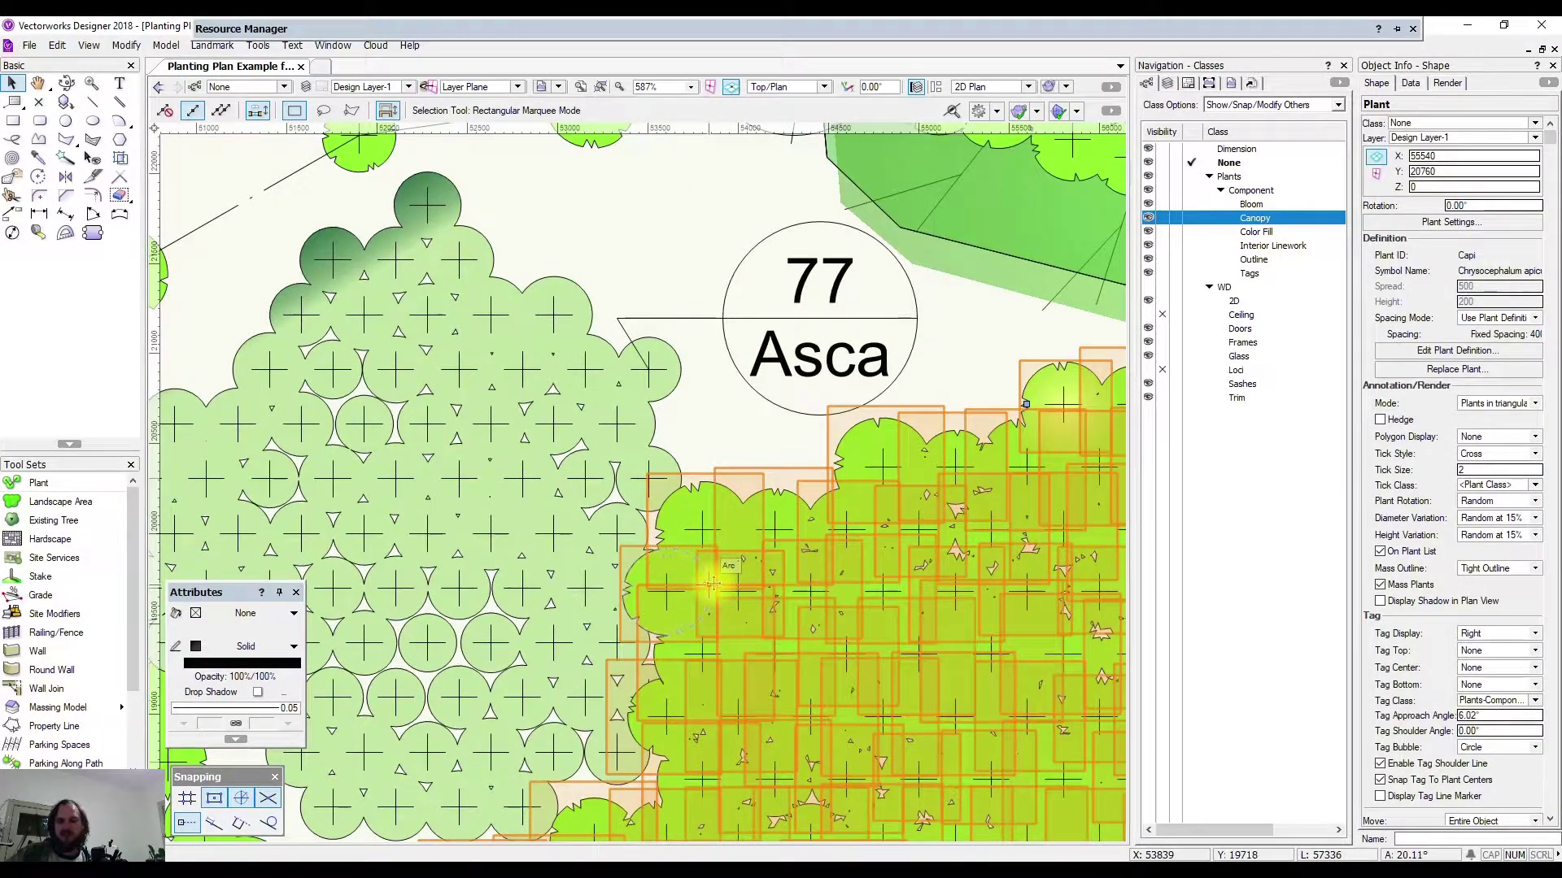
{"action": "scroll", "coordinate": [712, 584], "scroll_direction": "down", "scroll_amount": 2}
{"action": "middle_click_drag", "start_coordinate": [715, 529], "coordinate": [885, 708]}
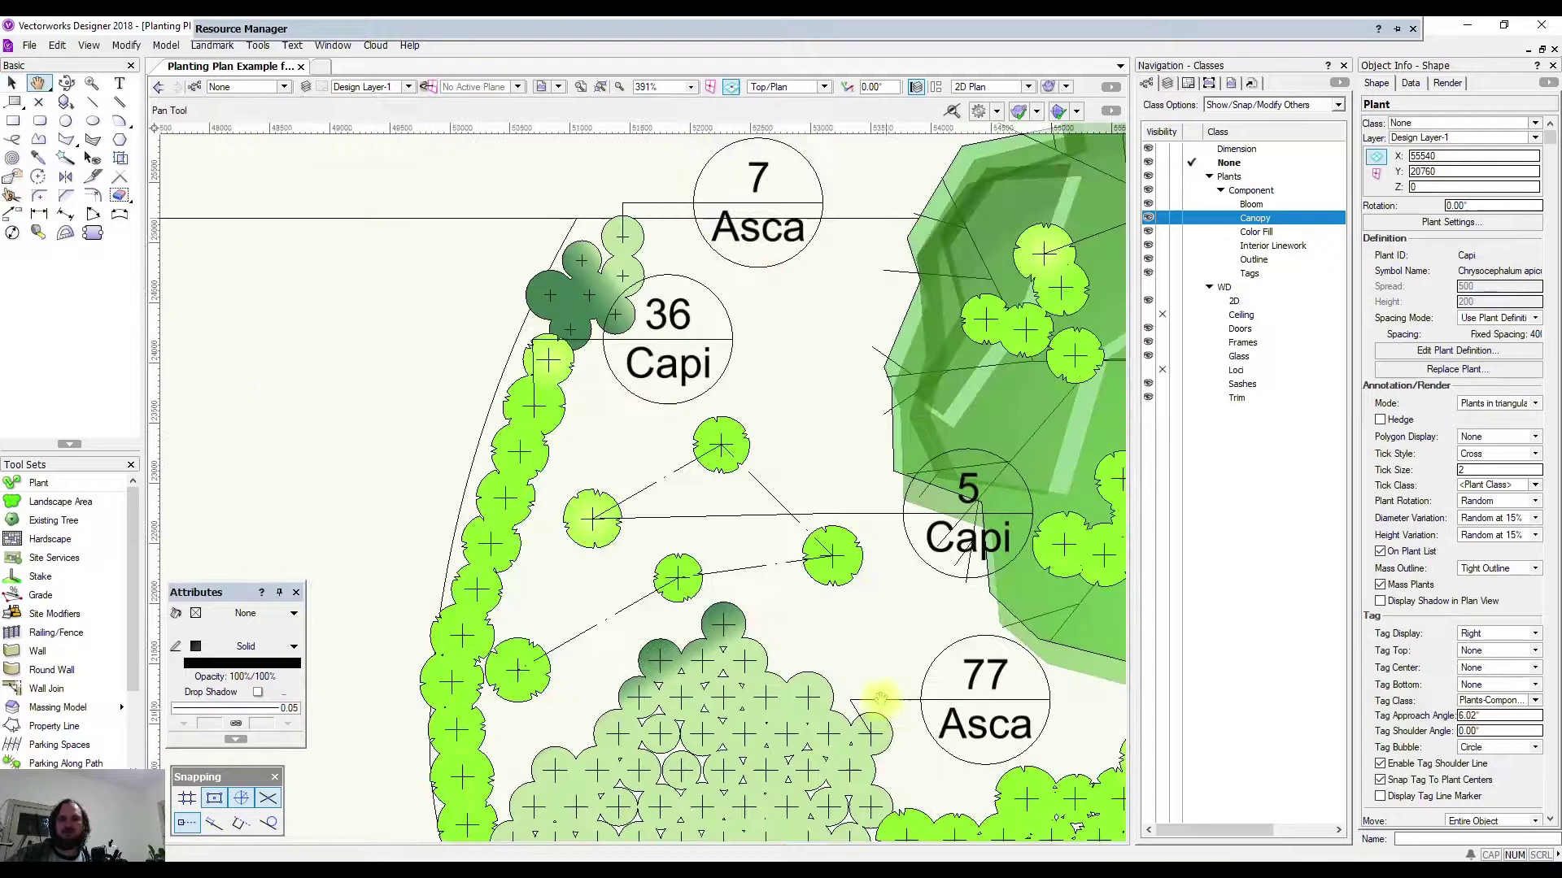
{"action": "scroll", "coordinate": [885, 707], "scroll_direction": "down", "scroll_amount": 6}
{"action": "middle_click_drag", "start_coordinate": [919, 488], "coordinate": [764, 472]}
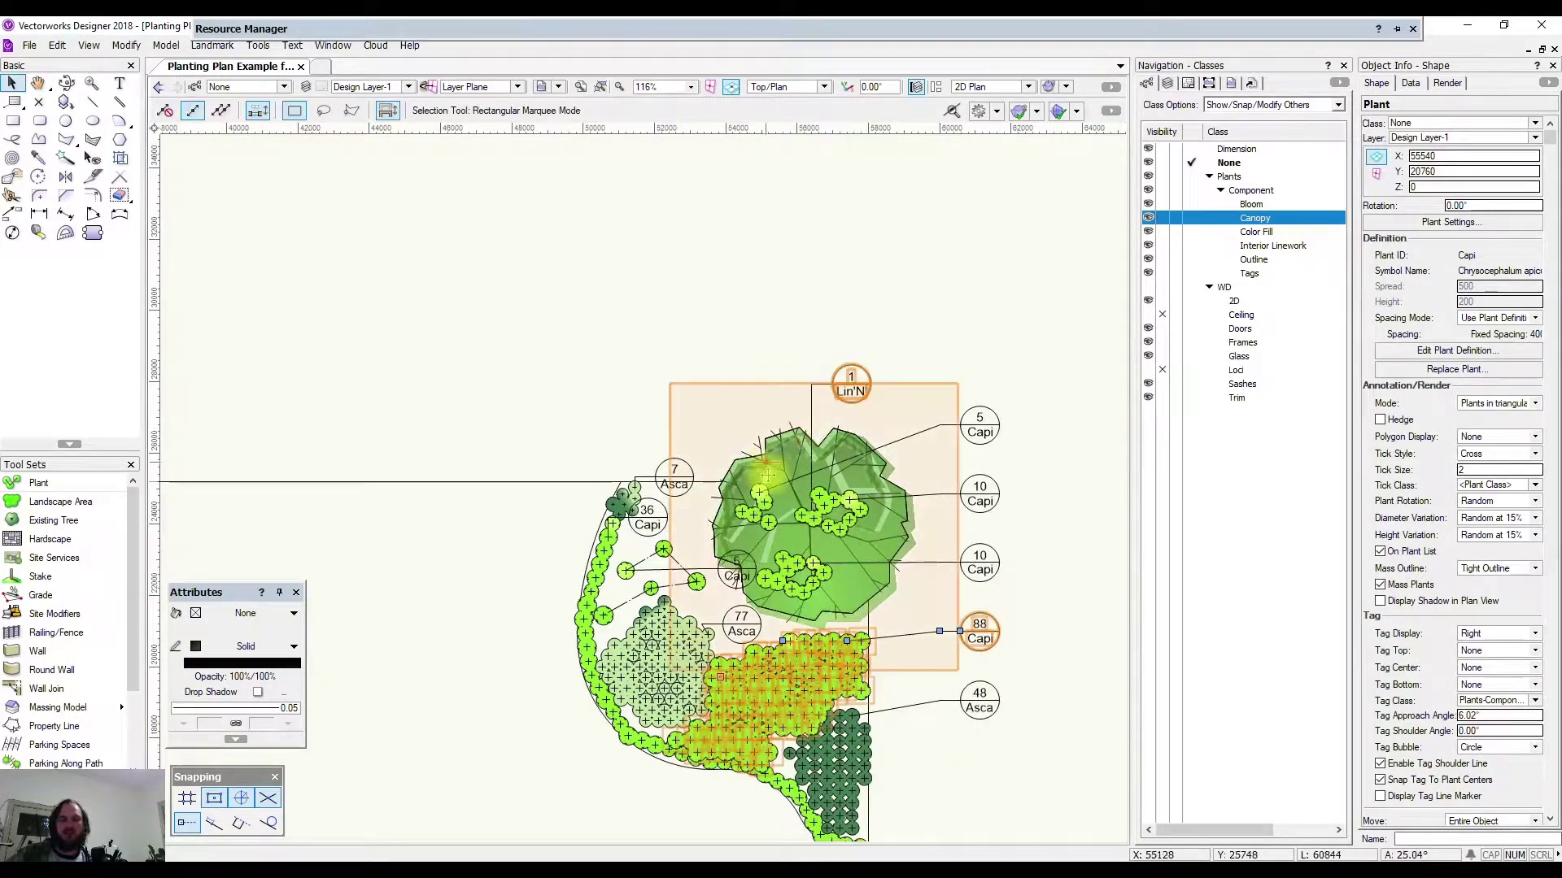
Place two overlapping Lagerstroemia indica 'Natchez' plants at polyline vertices in the empty area west of the planting bed.
{"action": "left_click", "coordinate": [38, 482]}
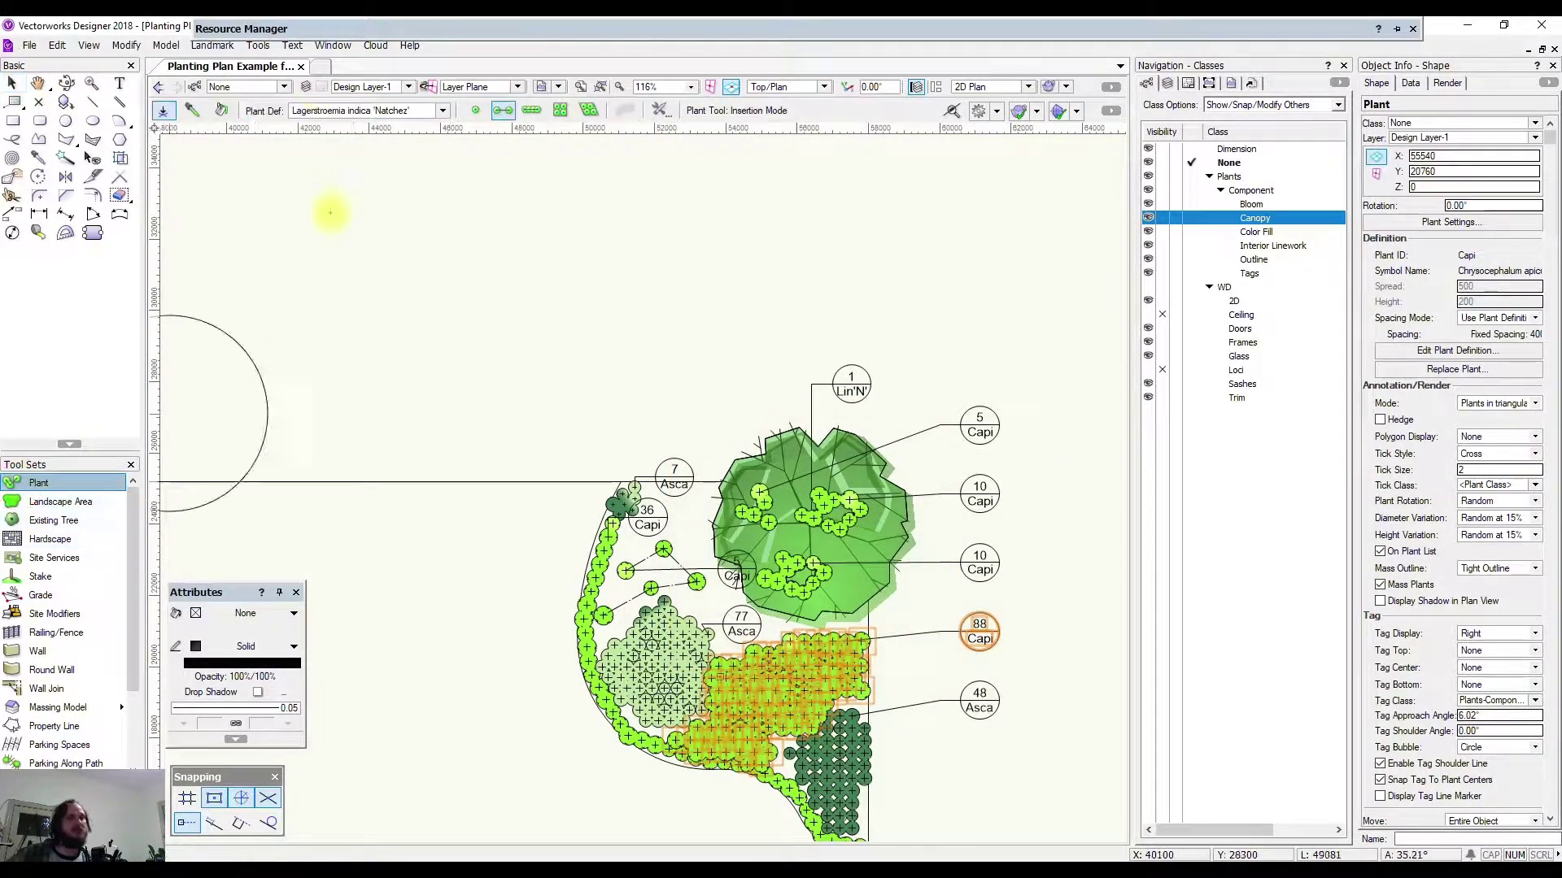
{"action": "left_click", "coordinate": [503, 111]}
{"action": "left_click", "coordinate": [515, 393]}
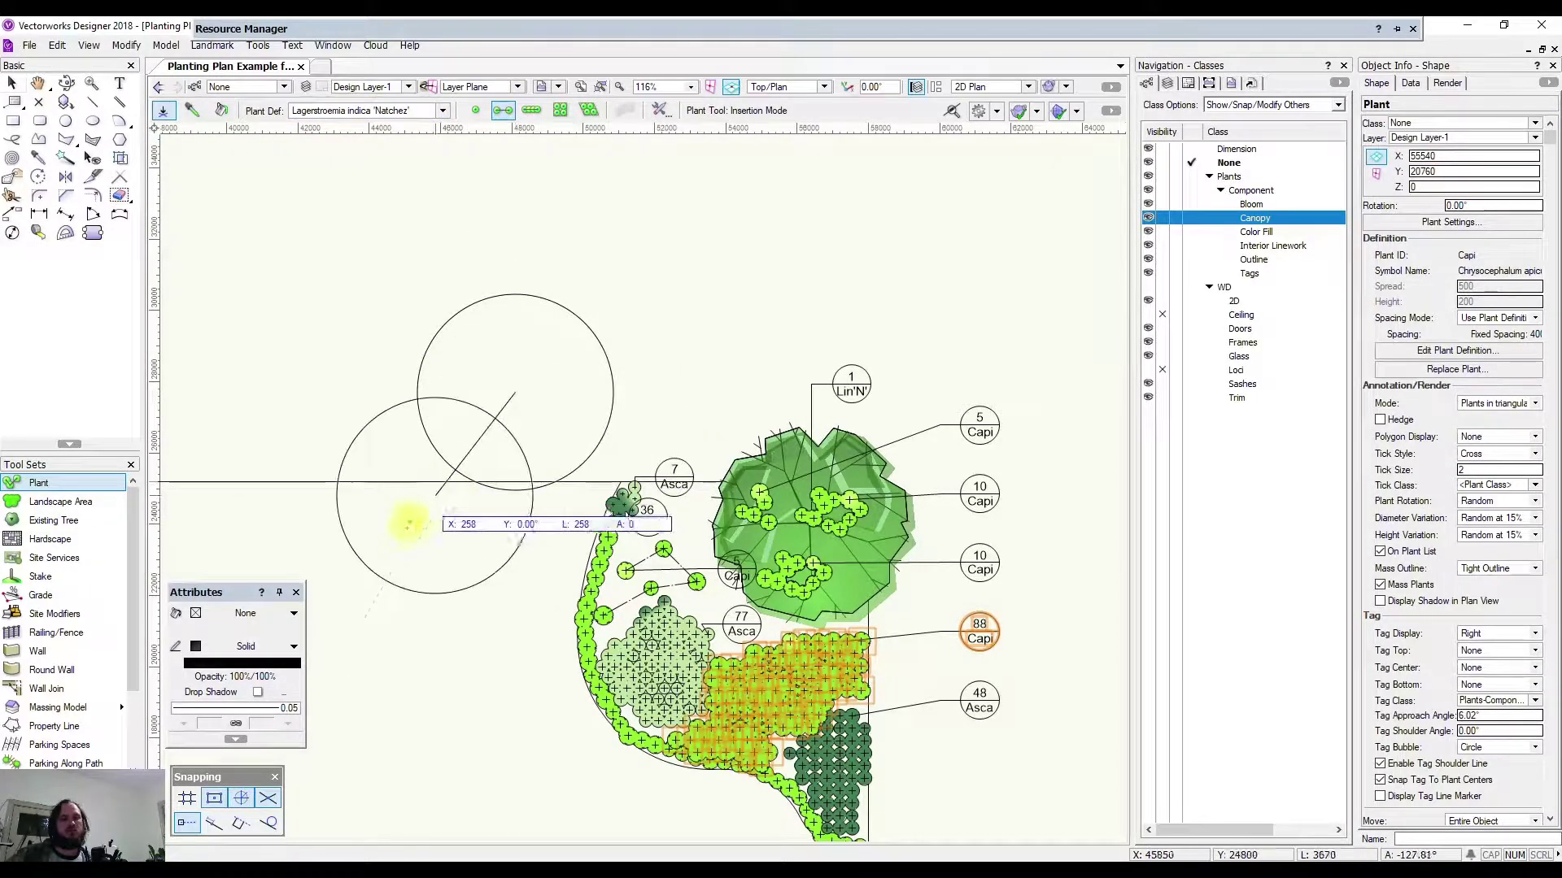
{"action": "double_click", "coordinate": [440, 521]}
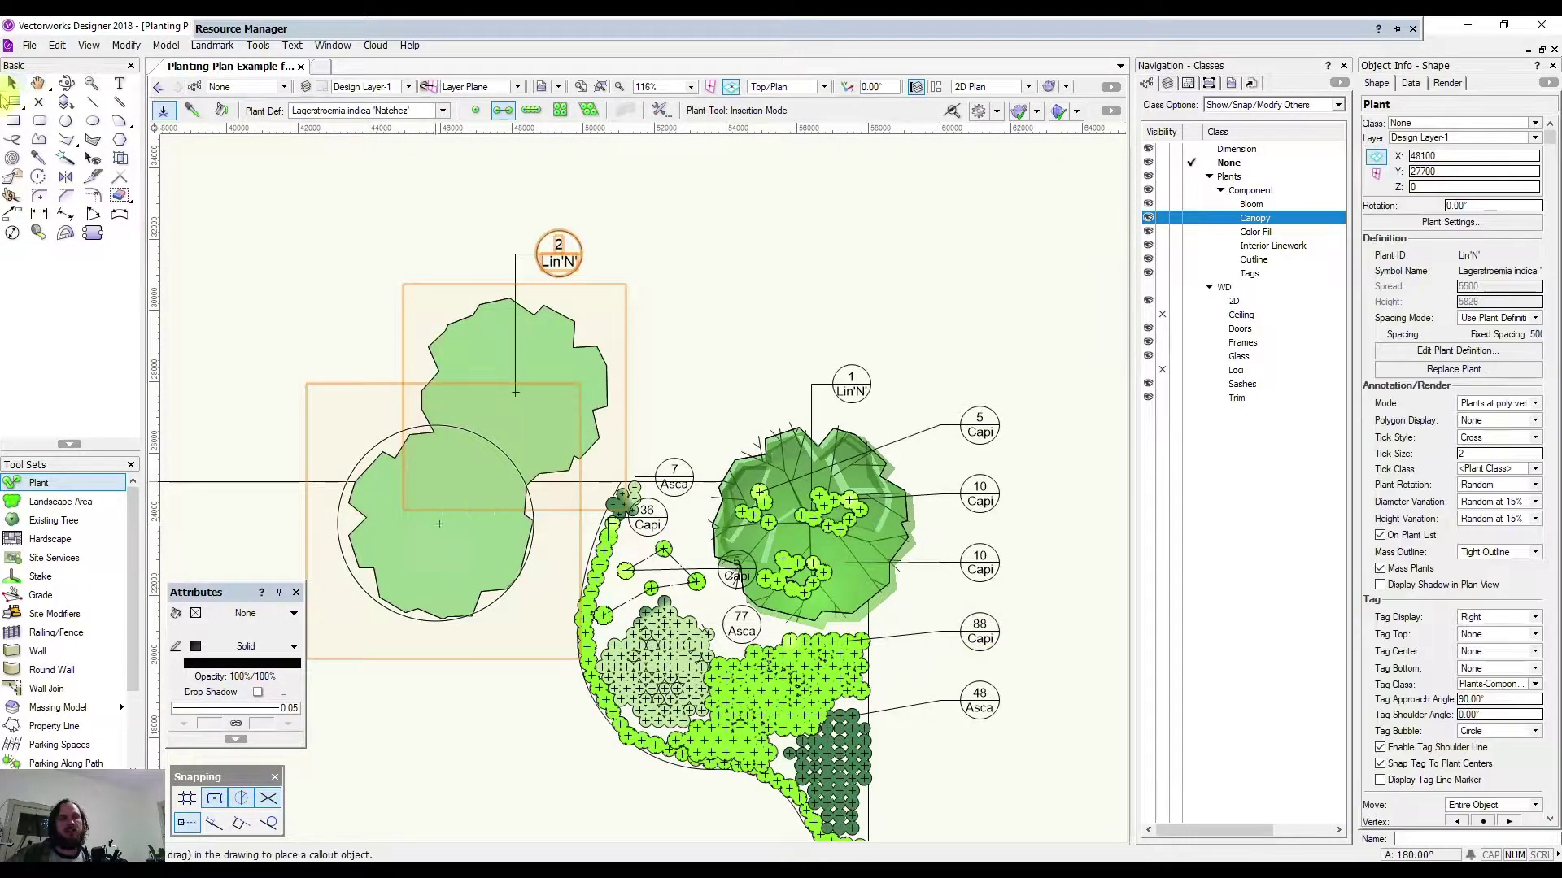
{"action": "left_click", "coordinate": [15, 84]}
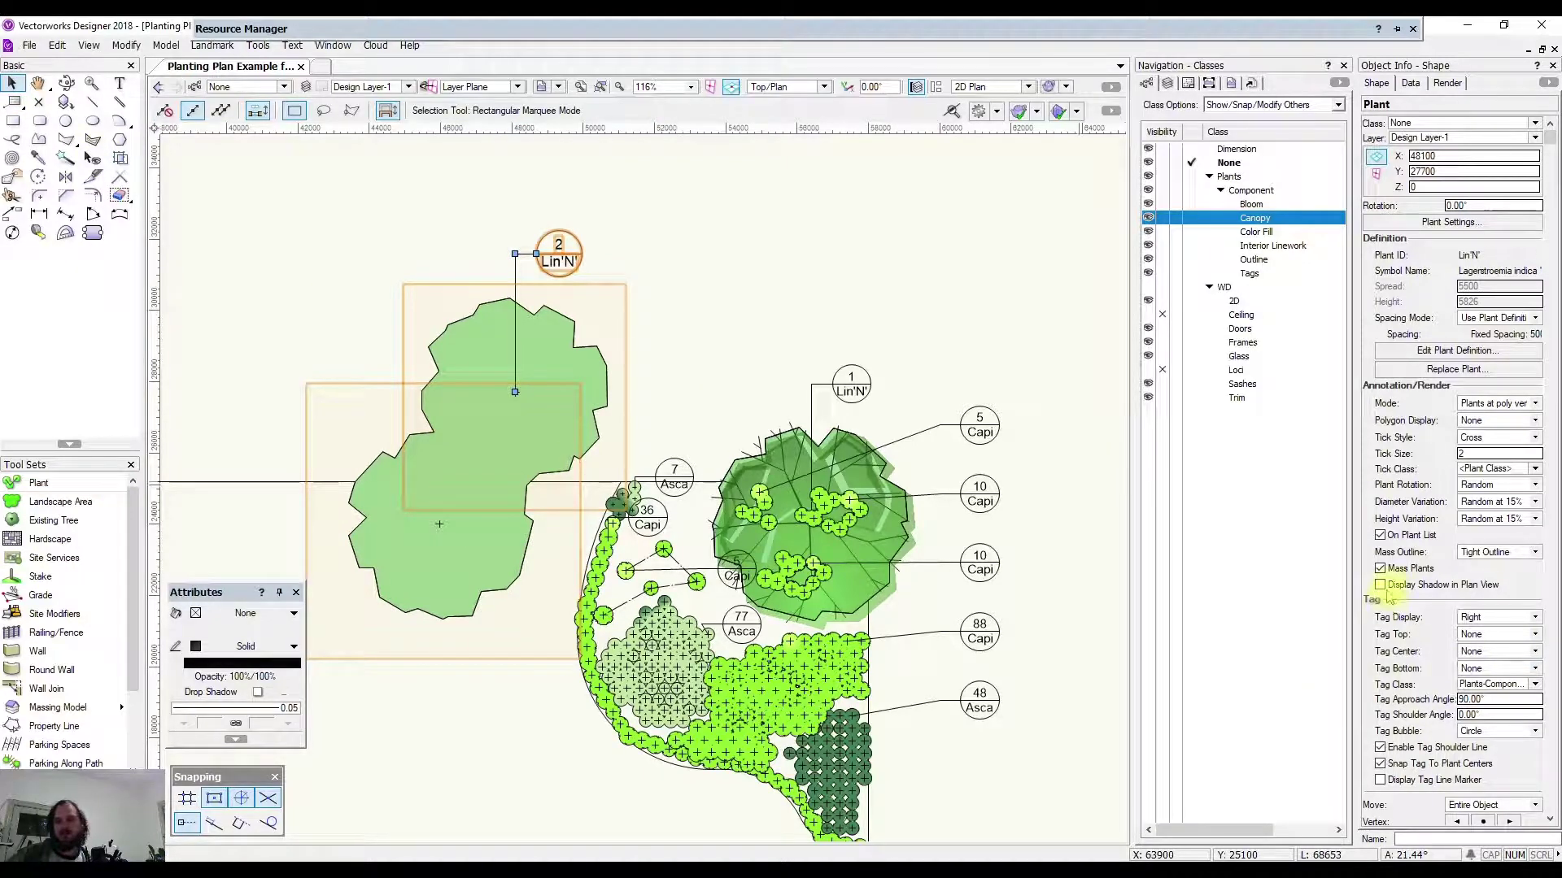
Open the 2D graphics of the new two-tree Lin'N' group for editing.
{"action": "left_click", "coordinate": [331, 331]}
{"action": "scroll", "coordinate": [443, 453], "scroll_direction": "up", "scroll_amount": 3}
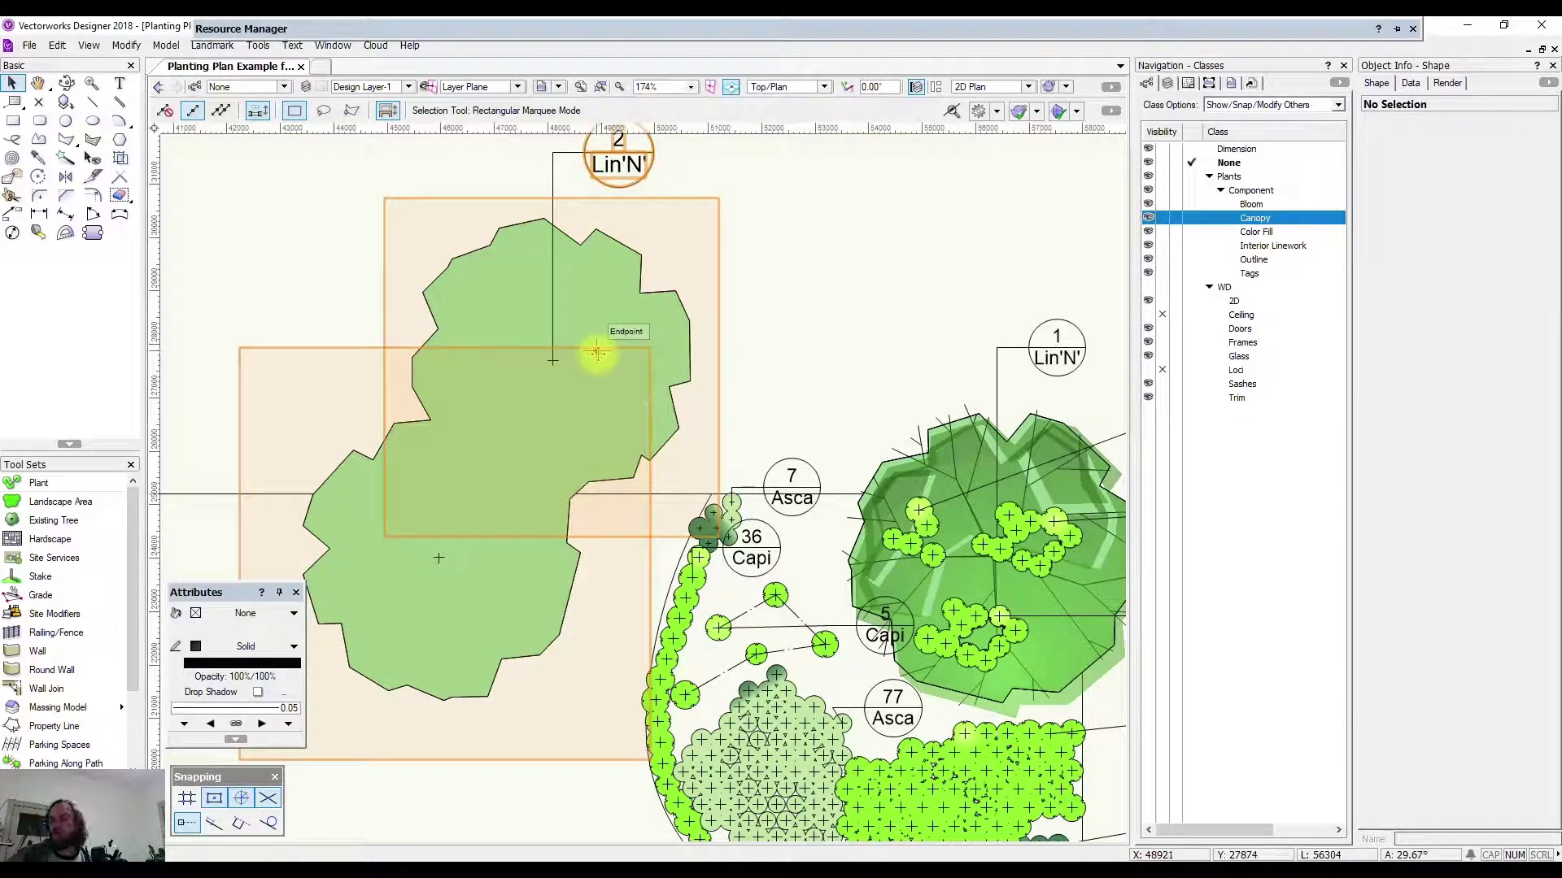
{"action": "double_click", "coordinate": [608, 320]}
{"action": "left_click", "coordinate": [744, 512]}
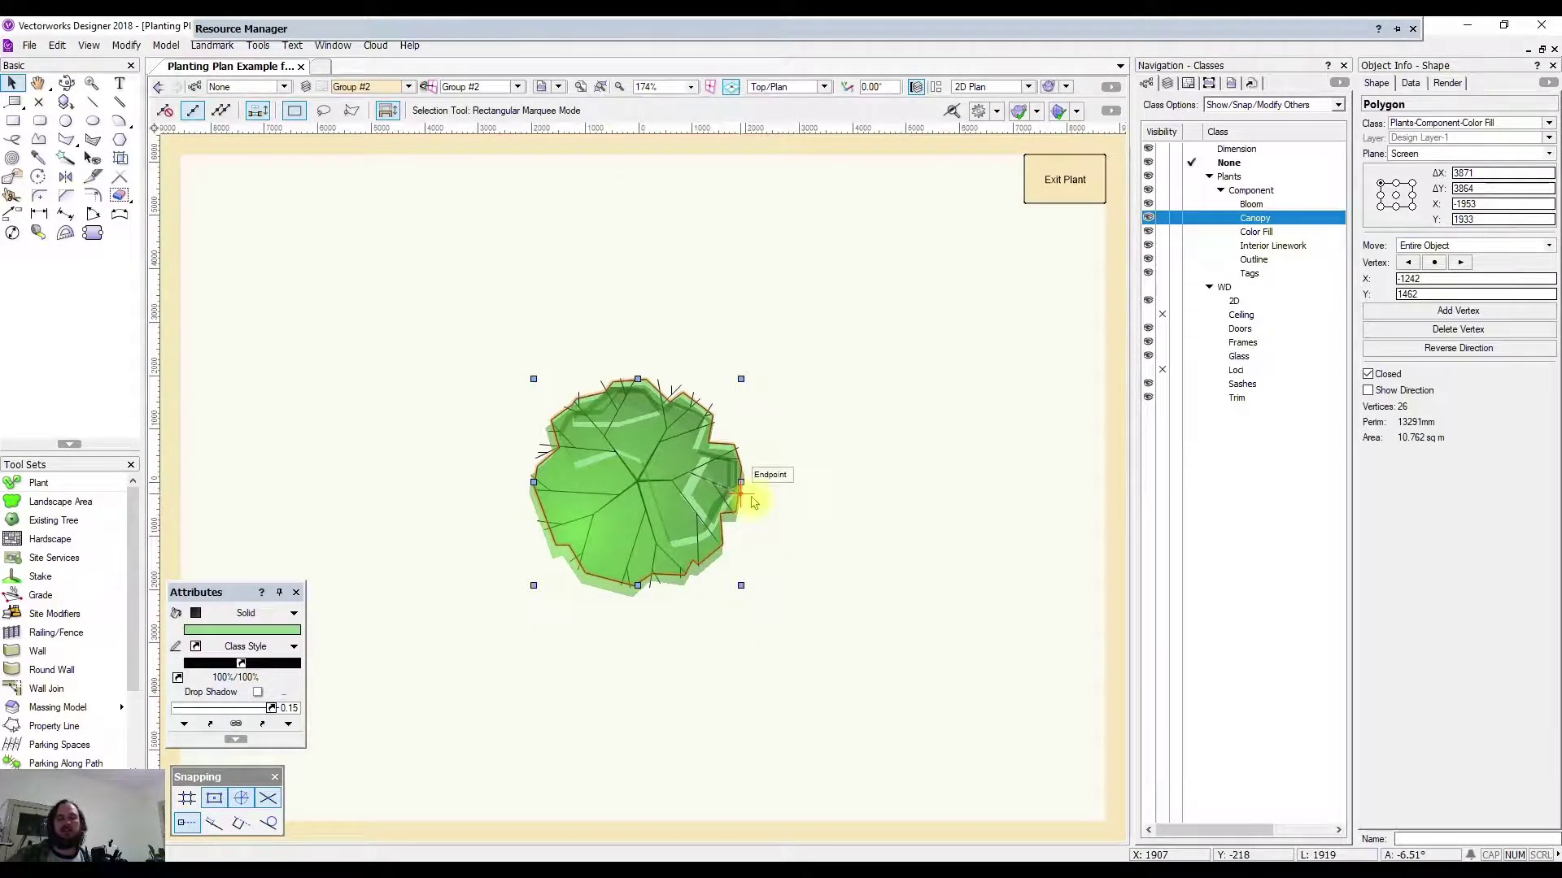
Select the tree symbol's Color Fill polygon, decline the backup copy, and examine its edge against the canopy shading.
{"action": "left_click", "coordinate": [917, 422]}
{"action": "scroll", "coordinate": [617, 345], "scroll_direction": "up", "scroll_amount": 5}
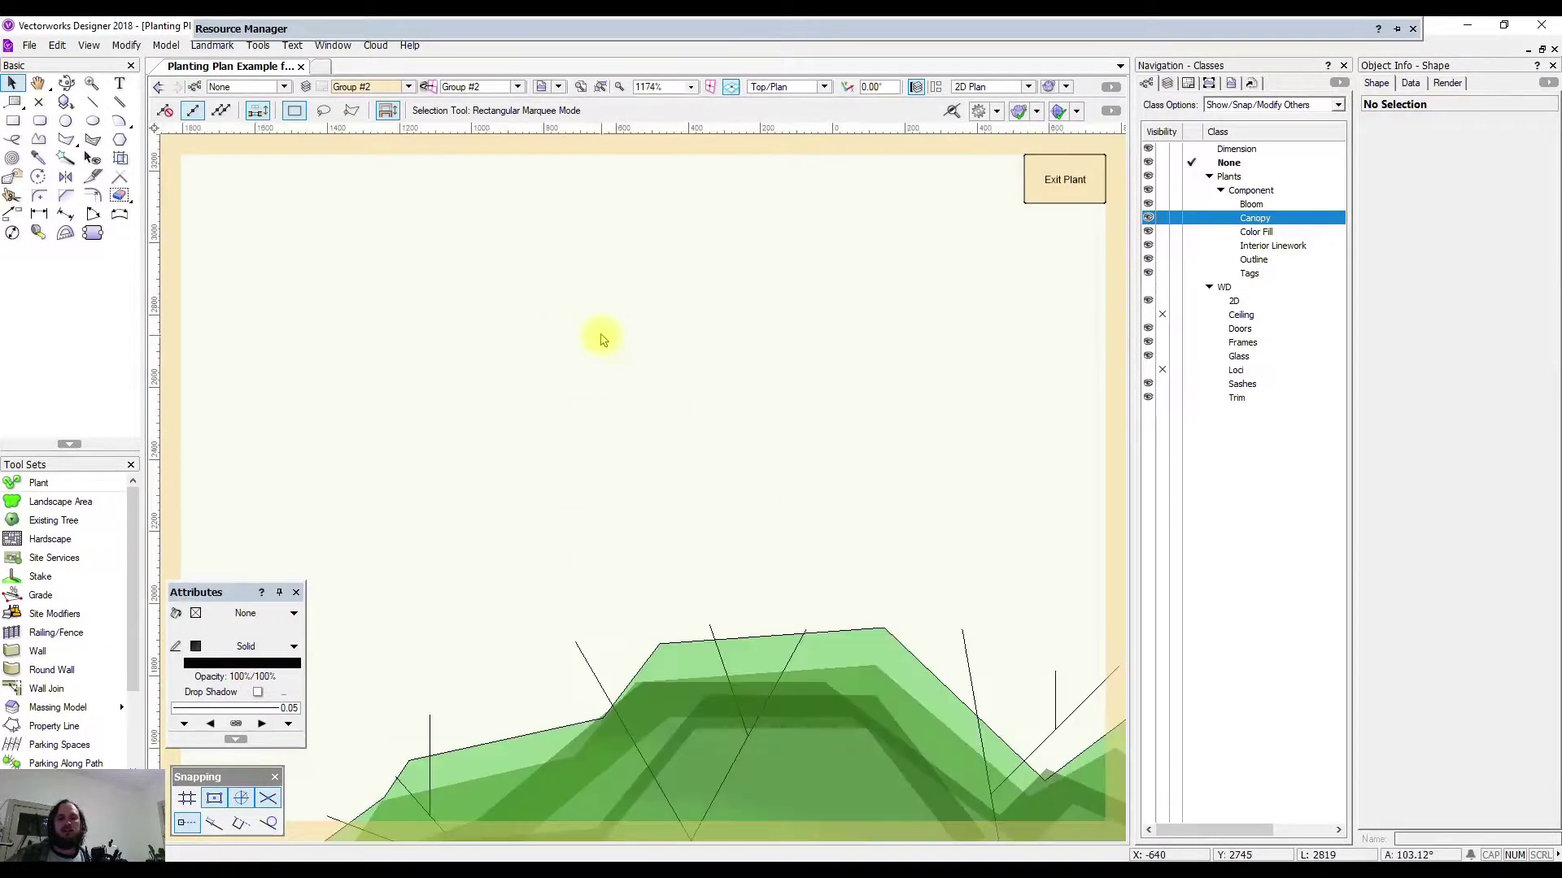
{"action": "left_click", "coordinate": [849, 643]}
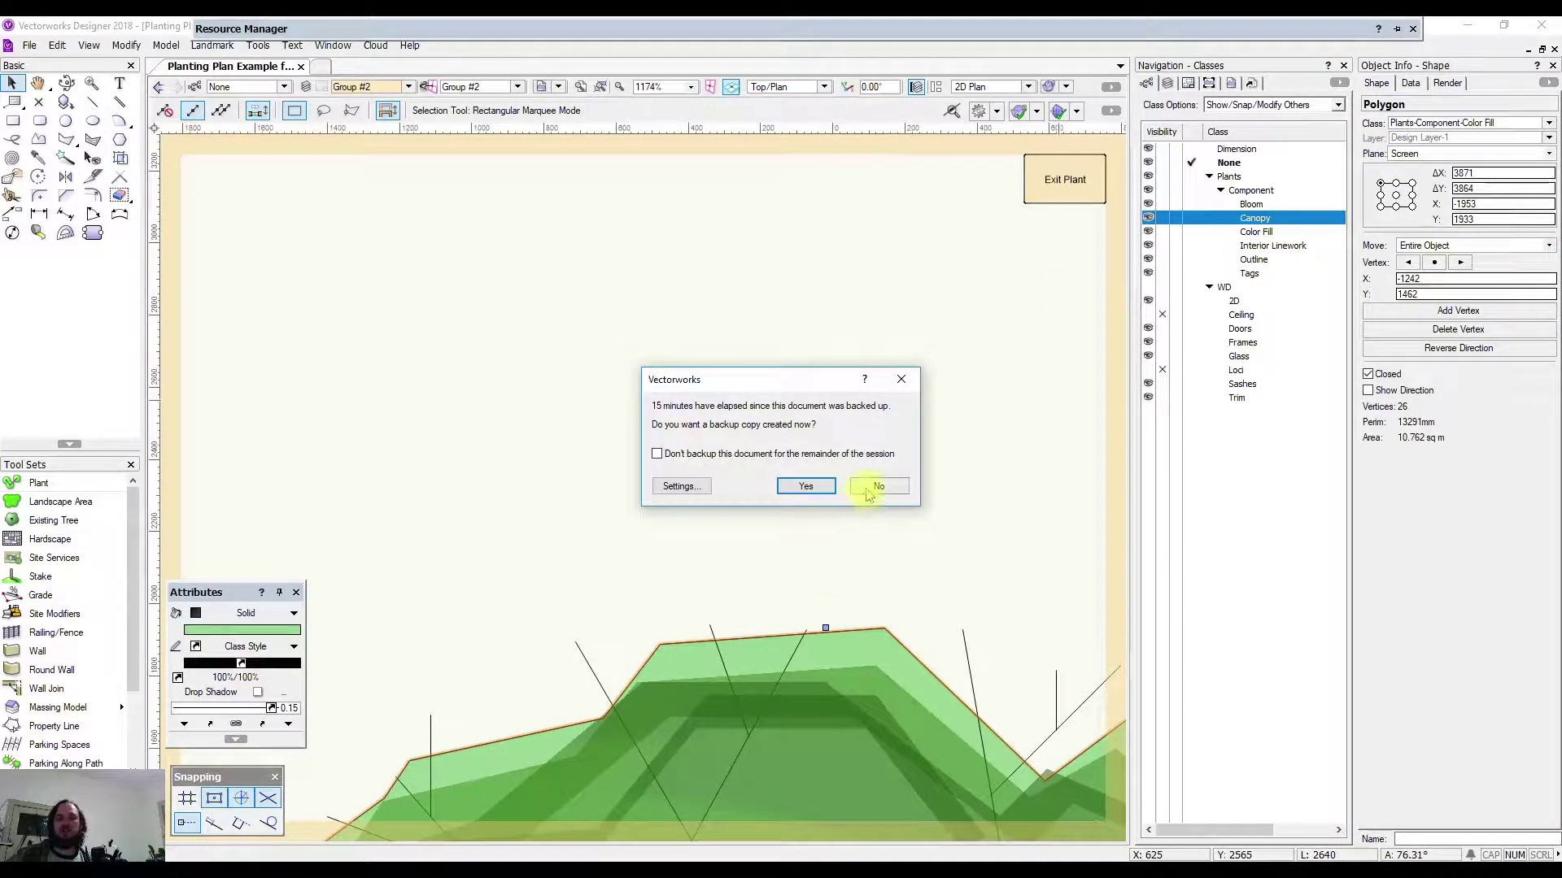
{"action": "left_click", "coordinate": [869, 491]}
{"action": "scroll", "coordinate": [808, 303], "scroll_direction": "down", "scroll_amount": 4}
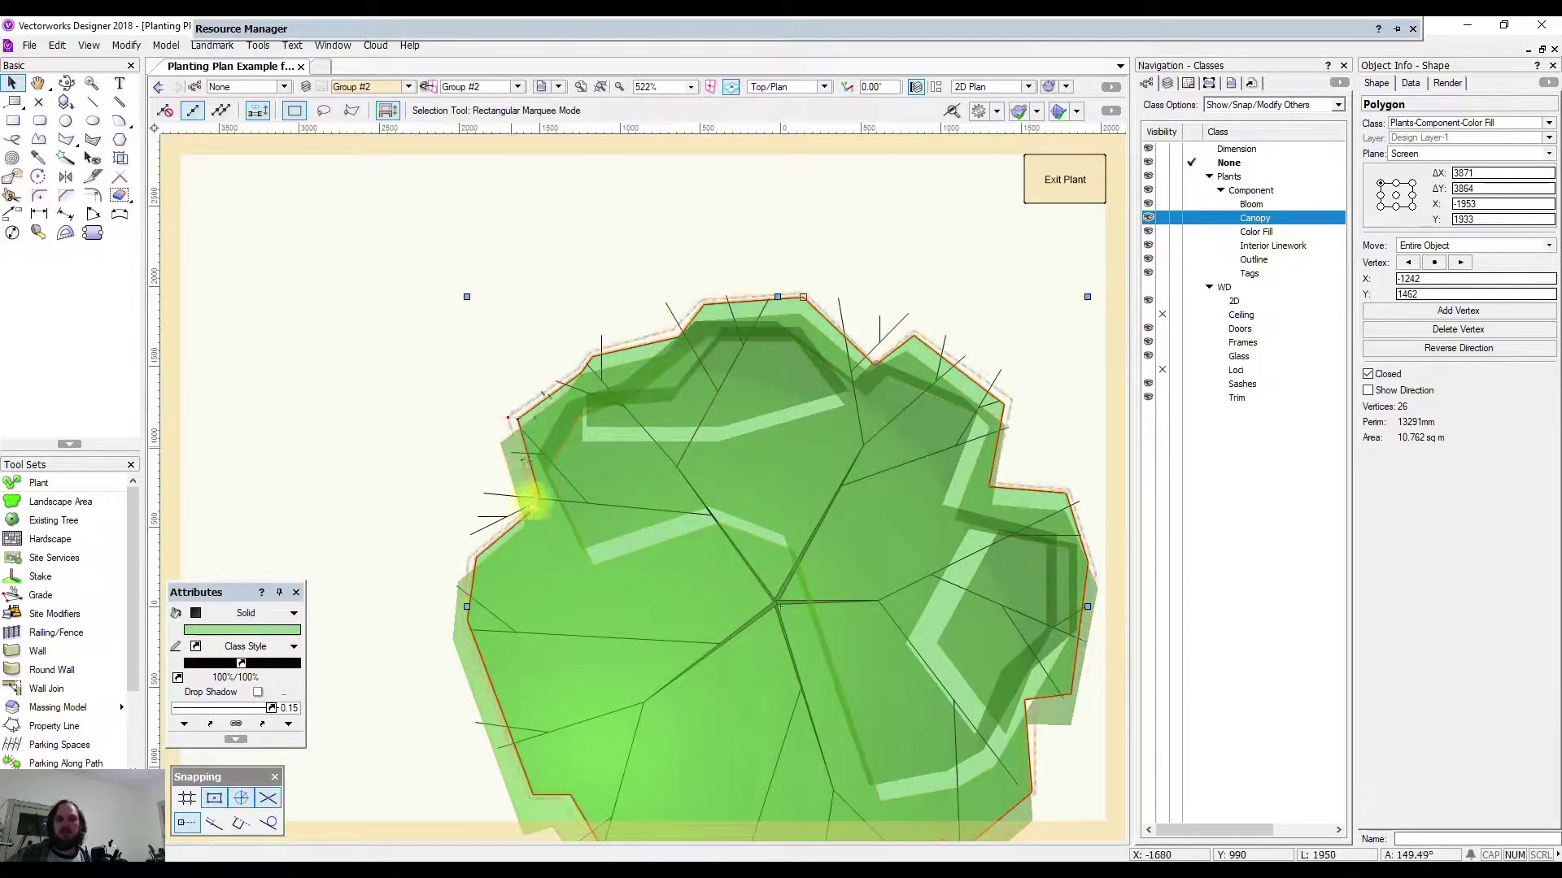
{"action": "middle_click_drag", "start_coordinate": [547, 715], "coordinate": [464, 477]}
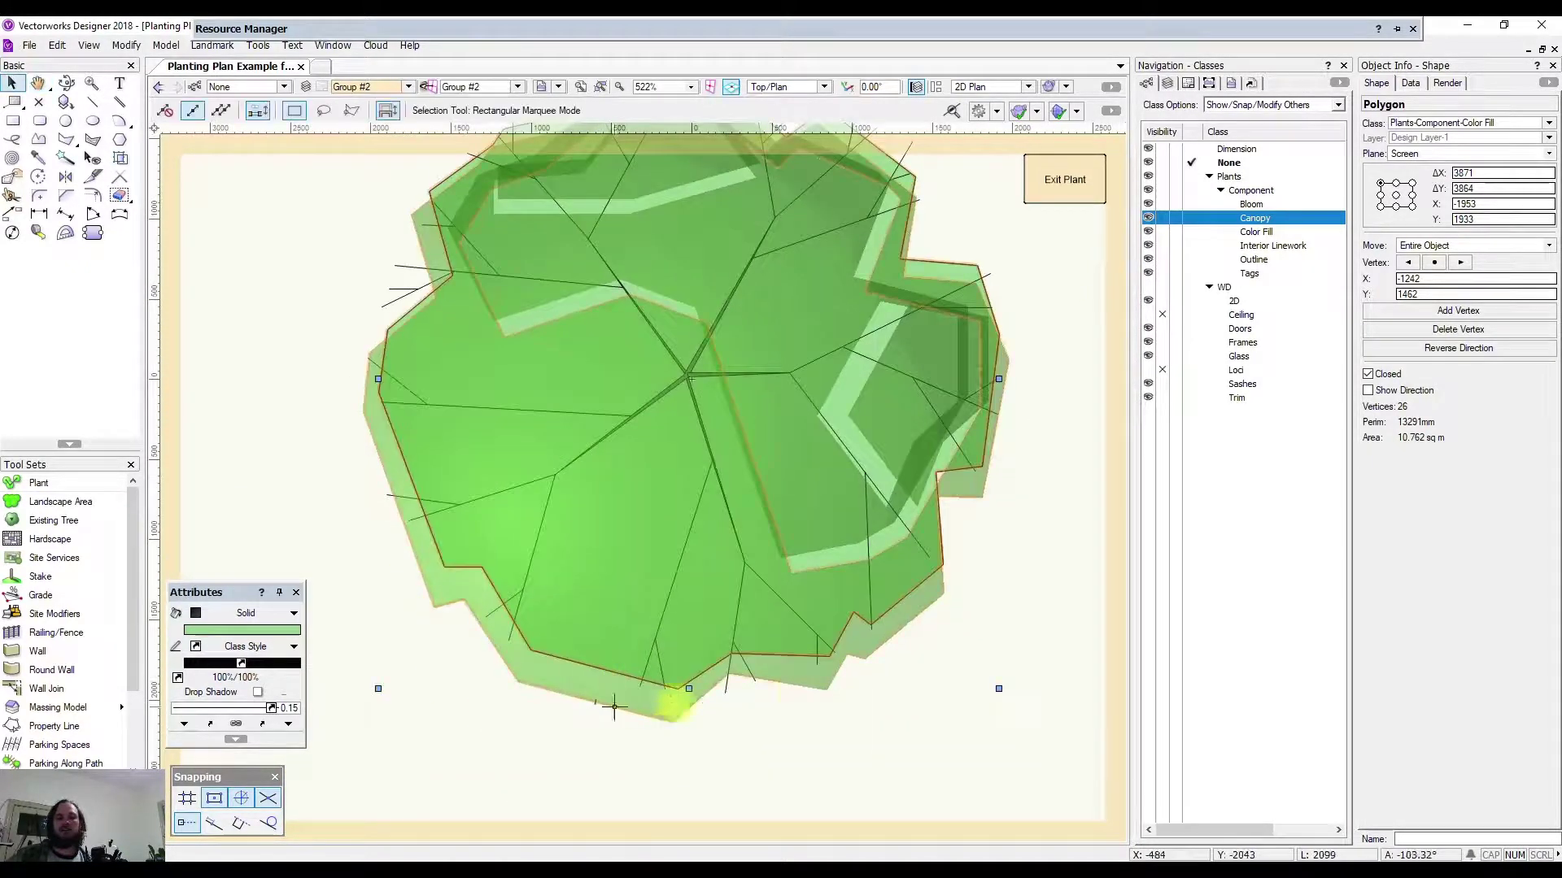
Bring the tree symbol's Color Fill polygon to the front, exit the plant, and check the two-tree group's massed display.
{"action": "scroll", "coordinate": [732, 374], "scroll_direction": "up", "scroll_amount": 3, "text": "ctrl"}
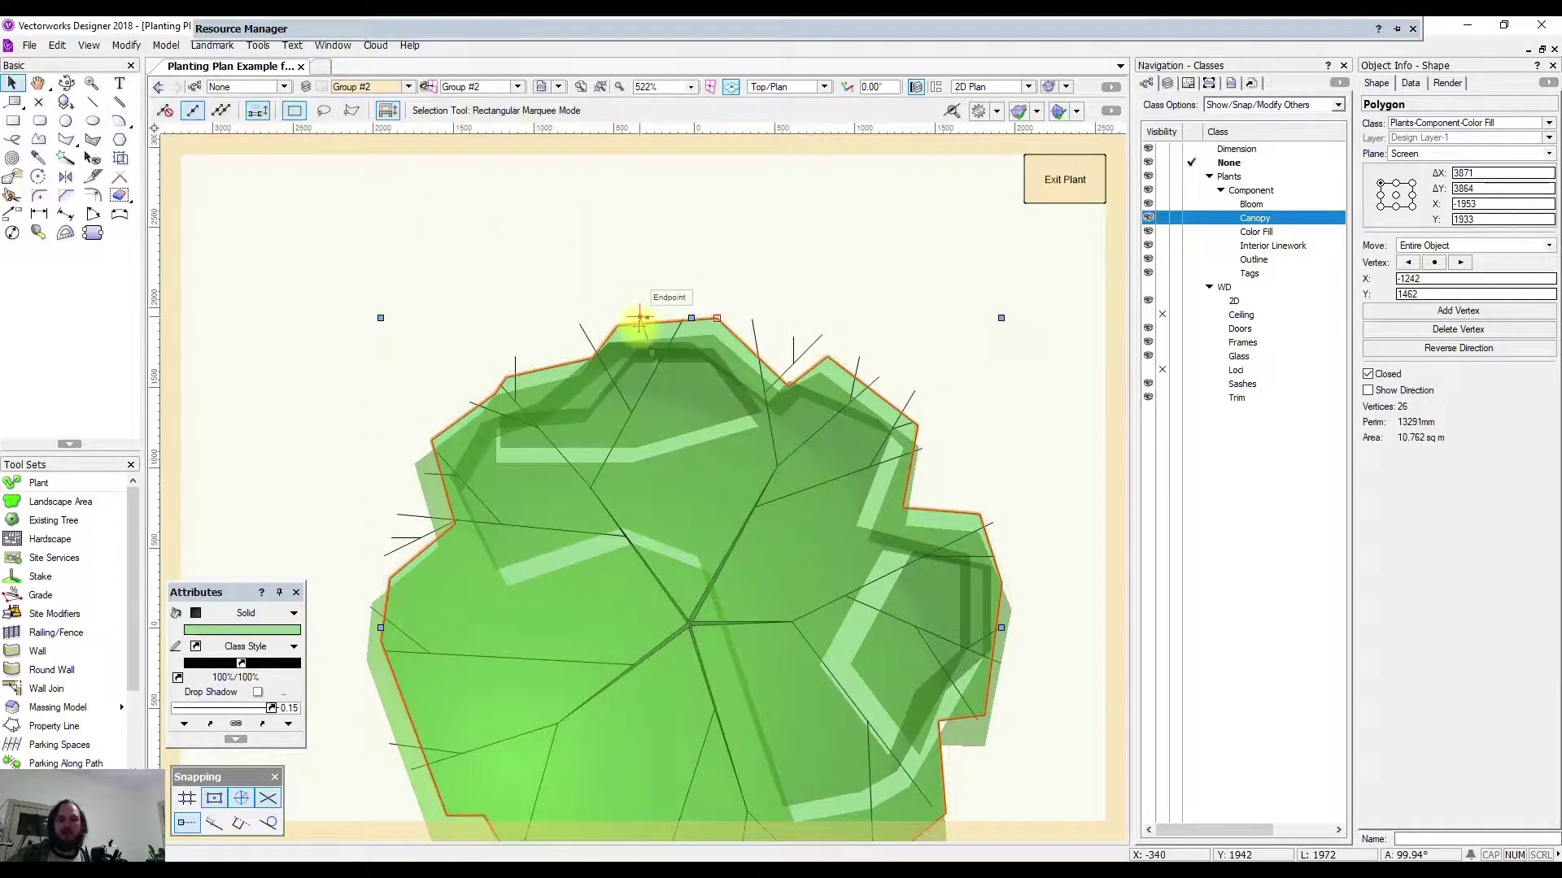
{"action": "scroll", "coordinate": [641, 319], "scroll_direction": "up", "scroll_amount": 4}
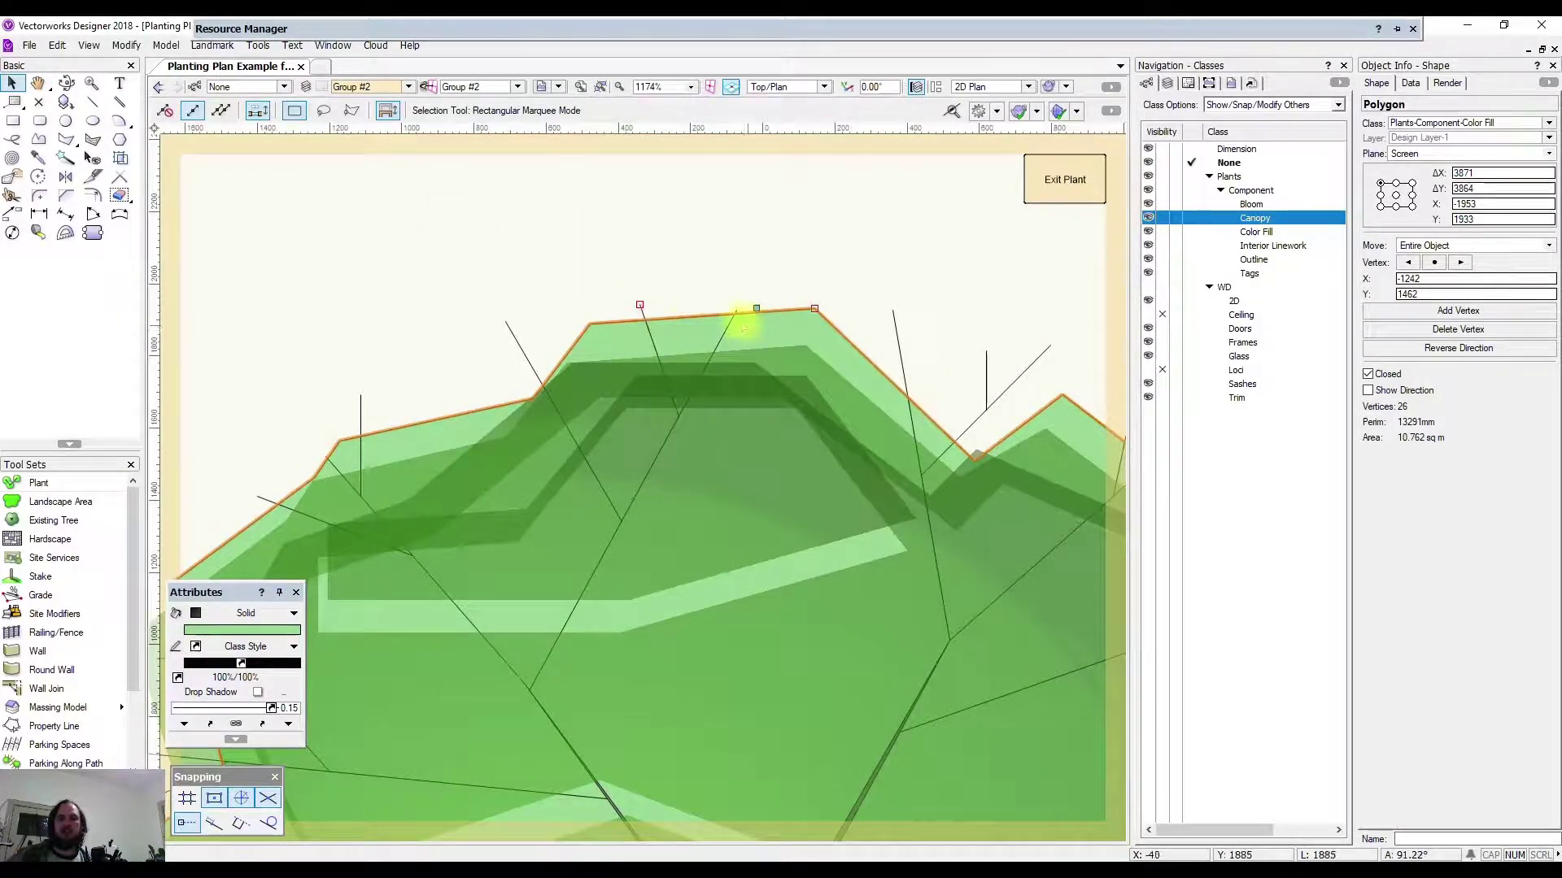
{"action": "right_click", "coordinate": [813, 330]}
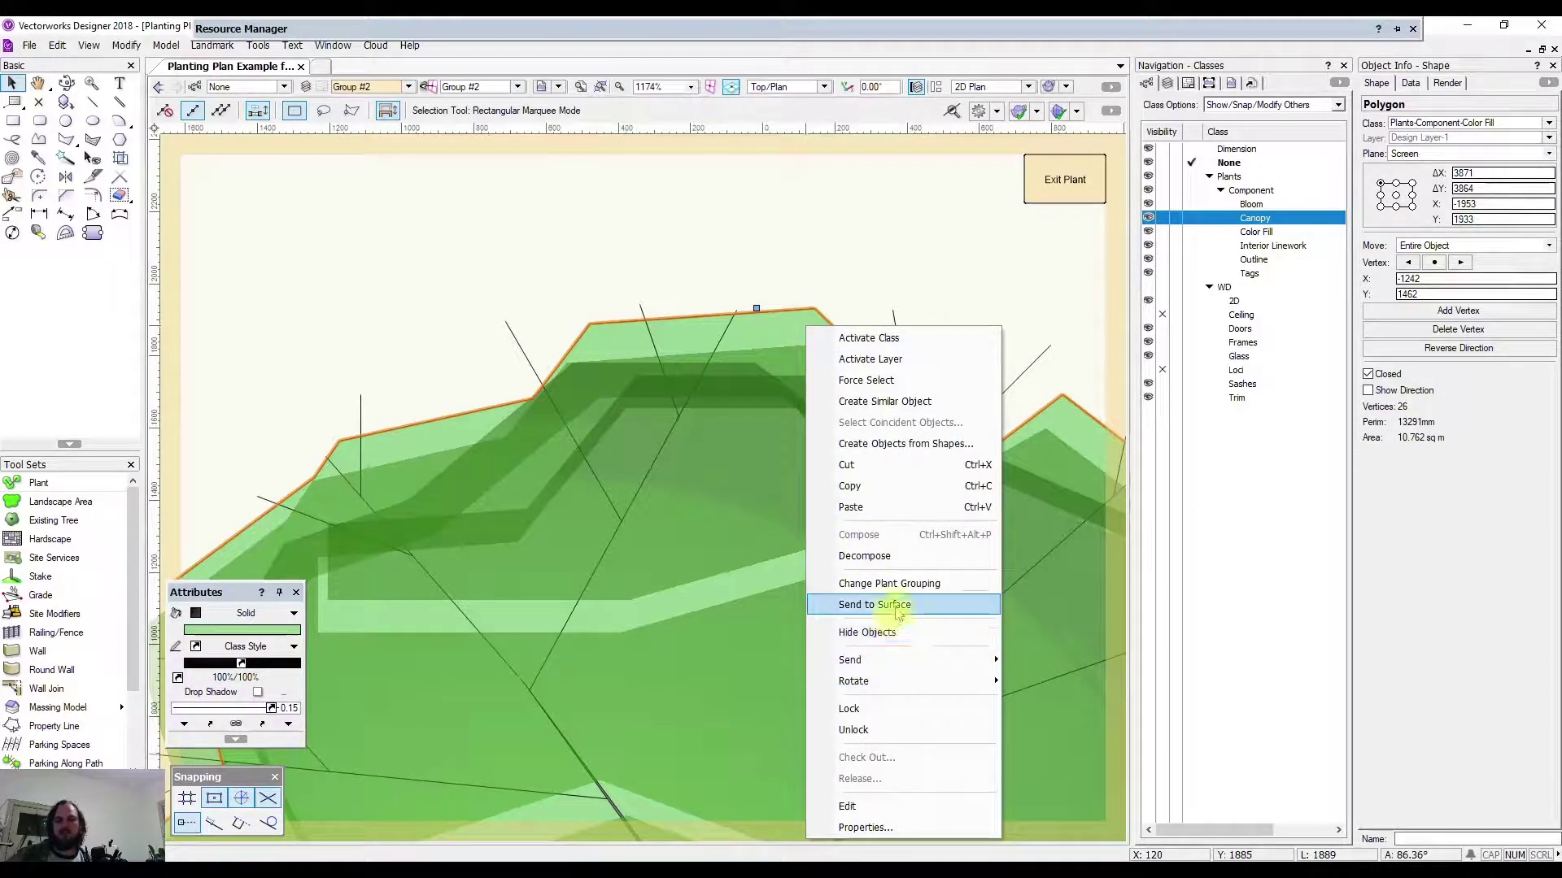
{"action": "mouse_move", "coordinate": [986, 659]}
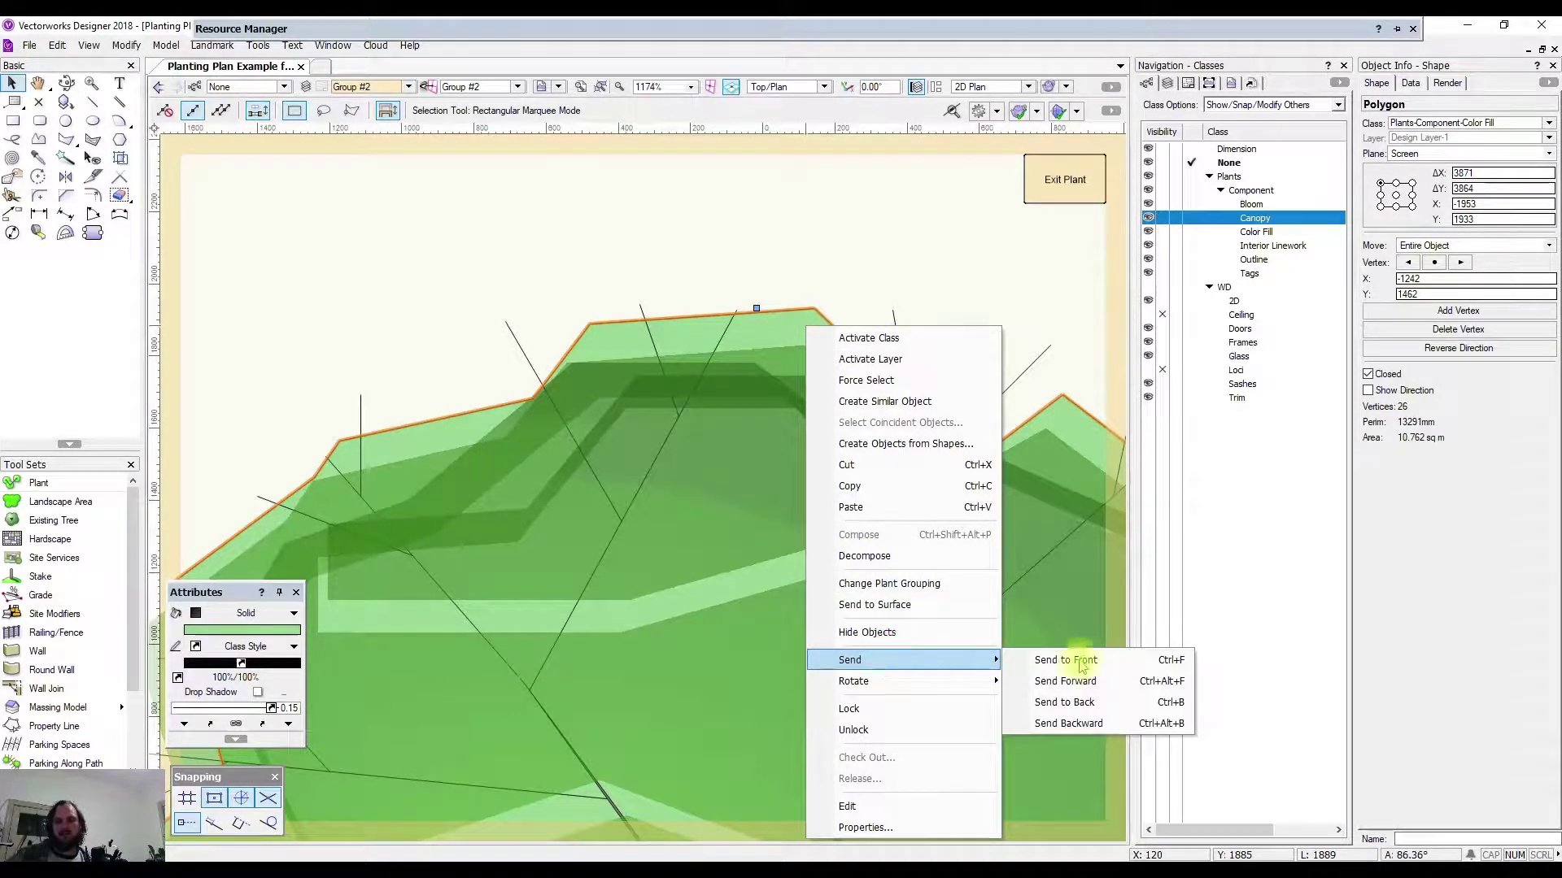
{"action": "left_click", "coordinate": [1082, 655]}
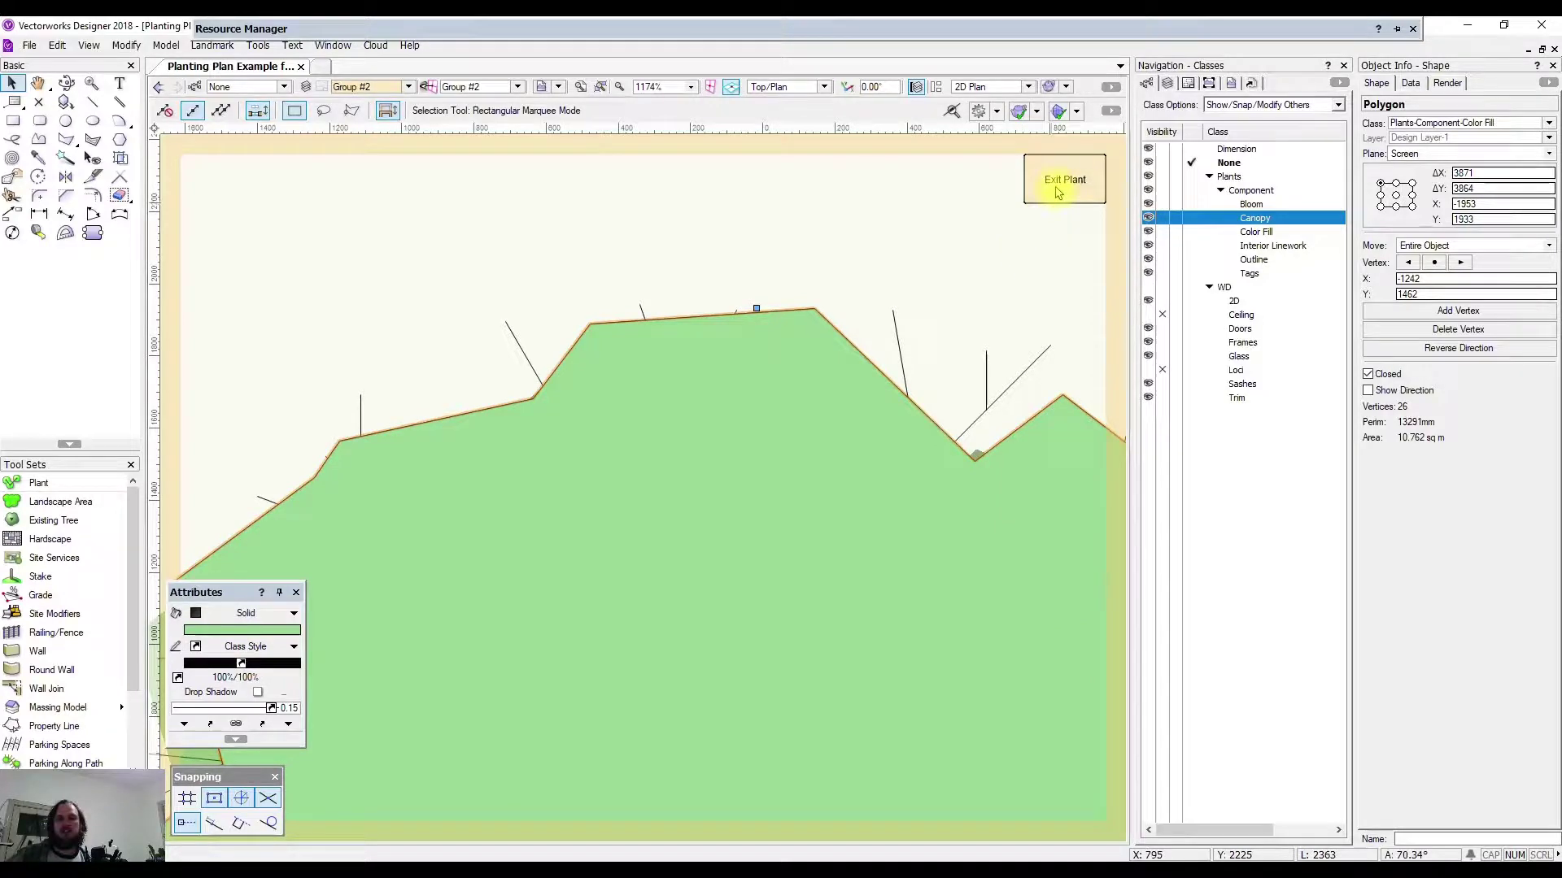
{"action": "left_click", "coordinate": [1059, 182]}
{"action": "left_click", "coordinate": [429, 251]}
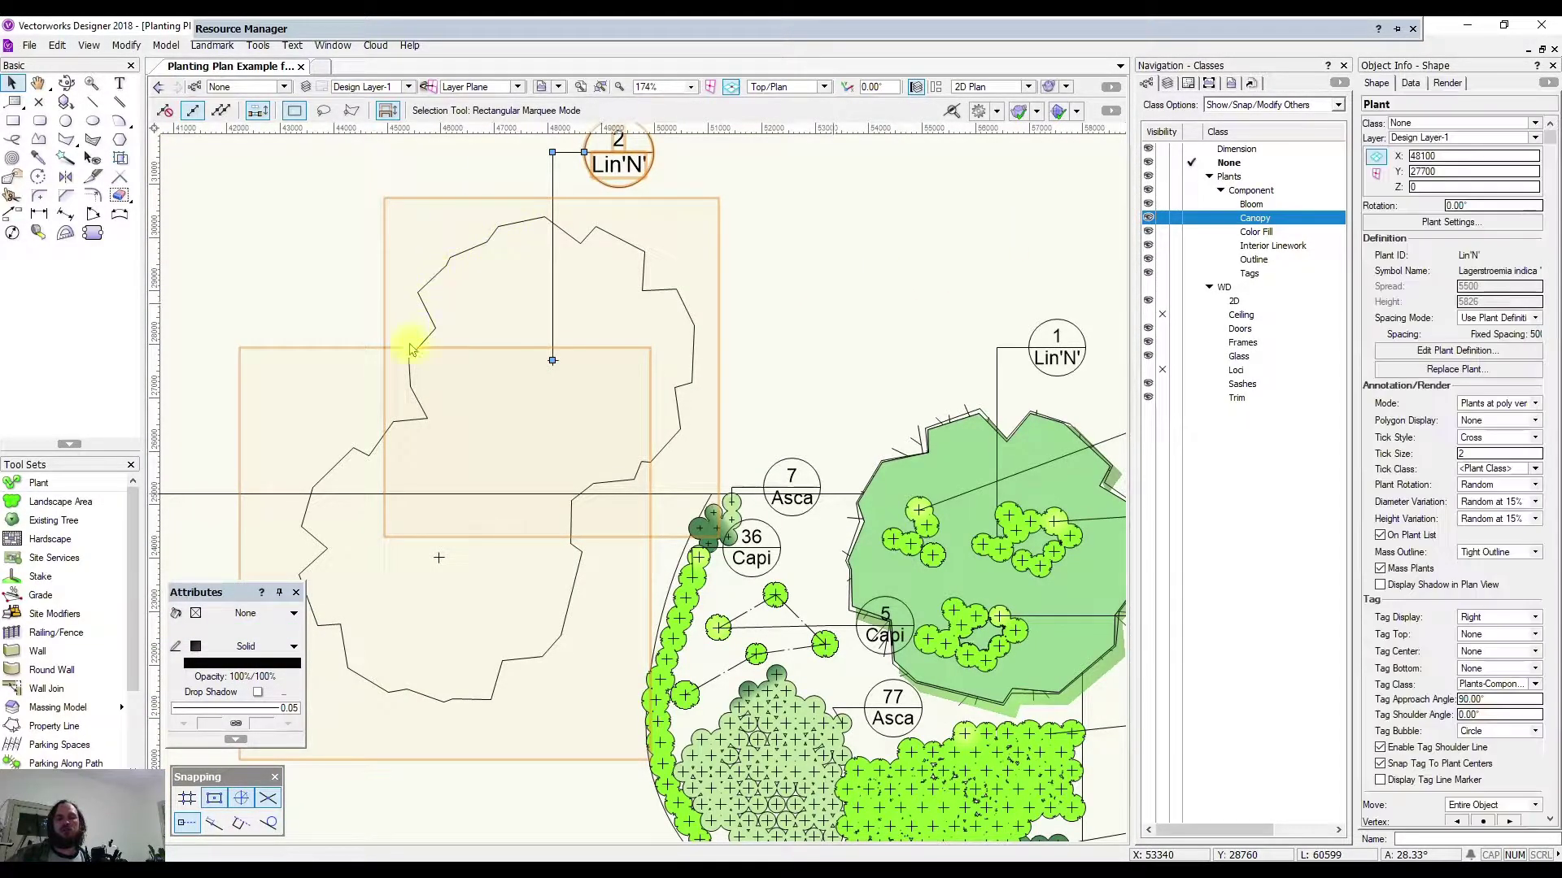
{"action": "left_click", "coordinate": [550, 558]}
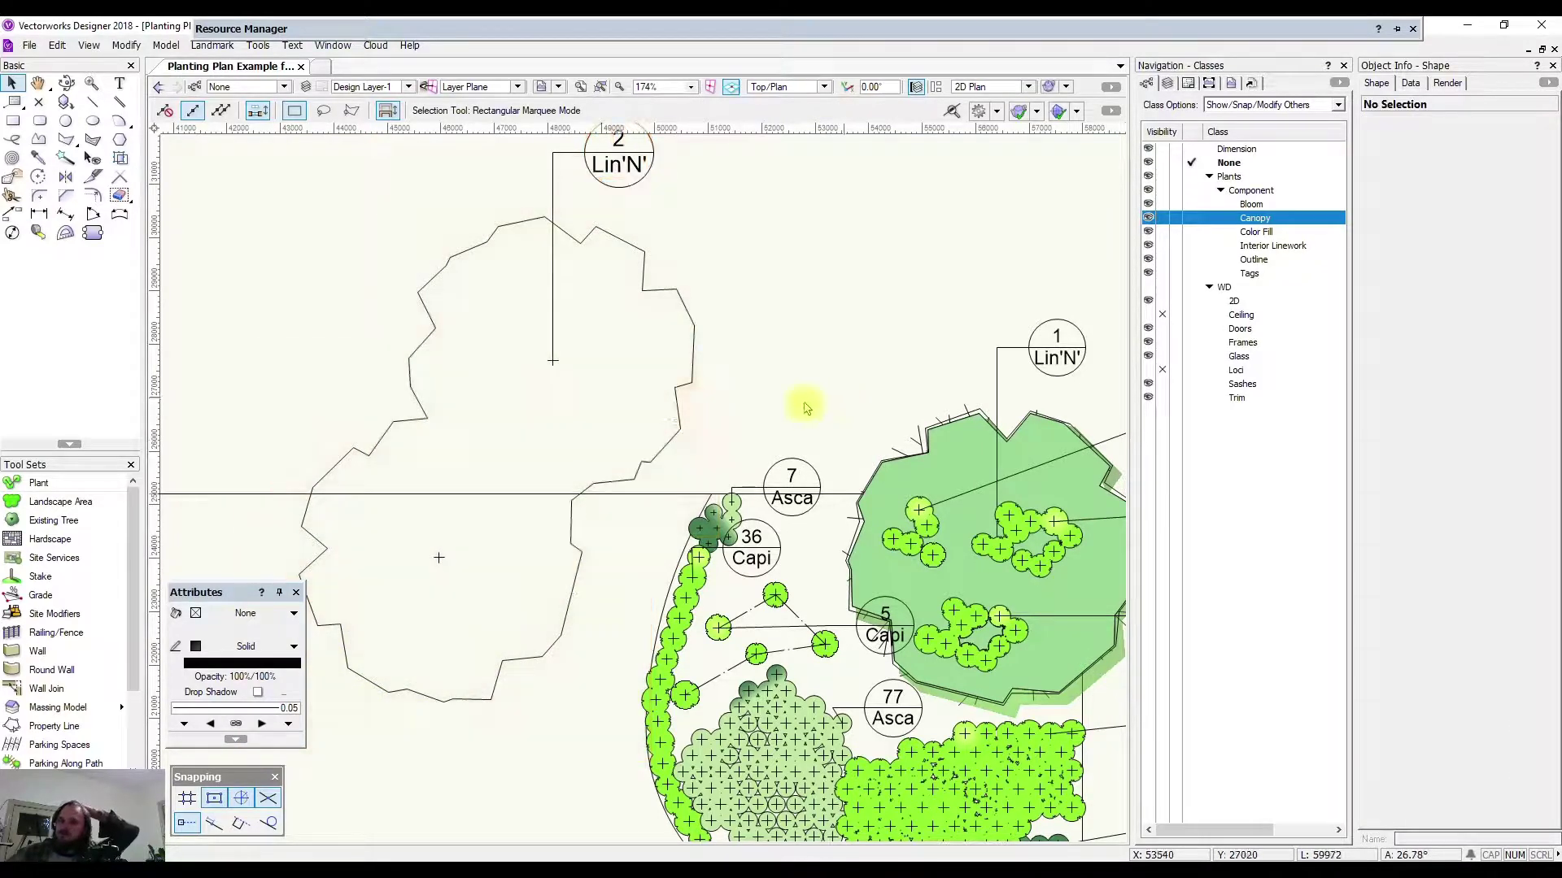
Reopen the two-tree group's 2D graphics and shift the Color Fill polygon downward to about Y 1721.
{"action": "double_click", "coordinate": [674, 286]}
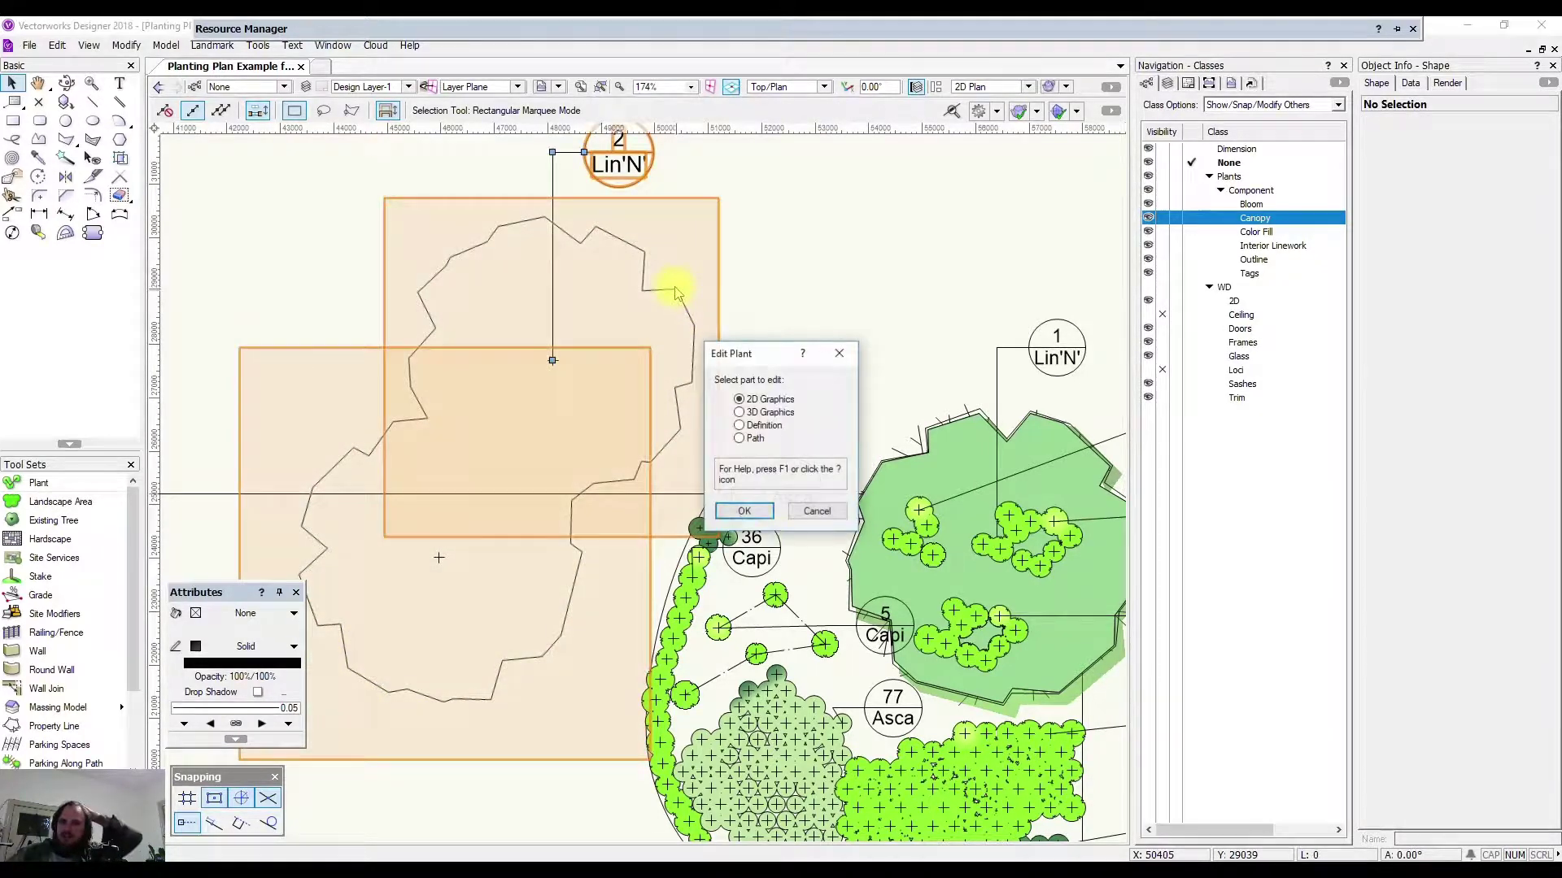
{"action": "left_click", "coordinate": [744, 512]}
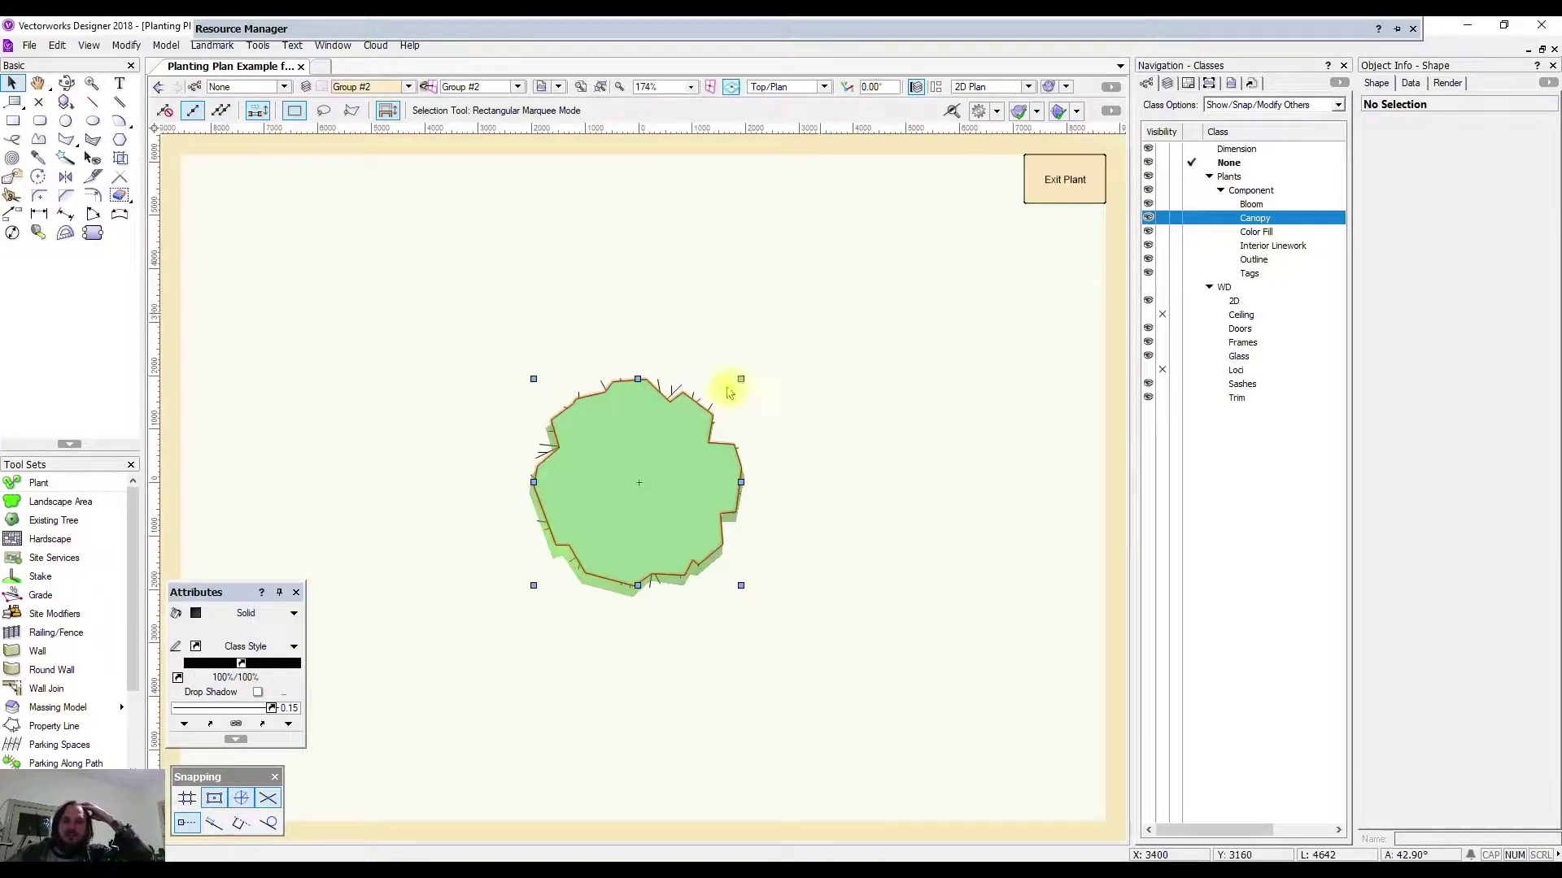
{"action": "left_click", "coordinate": [606, 392]}
{"action": "scroll", "coordinate": [521, 468], "scroll_direction": "up", "scroll_amount": 4}
{"action": "left_click_drag", "start_coordinate": [515, 470], "coordinate": [509, 502]}
{"action": "scroll", "coordinate": [477, 358], "scroll_direction": "up", "scroll_amount": 6}
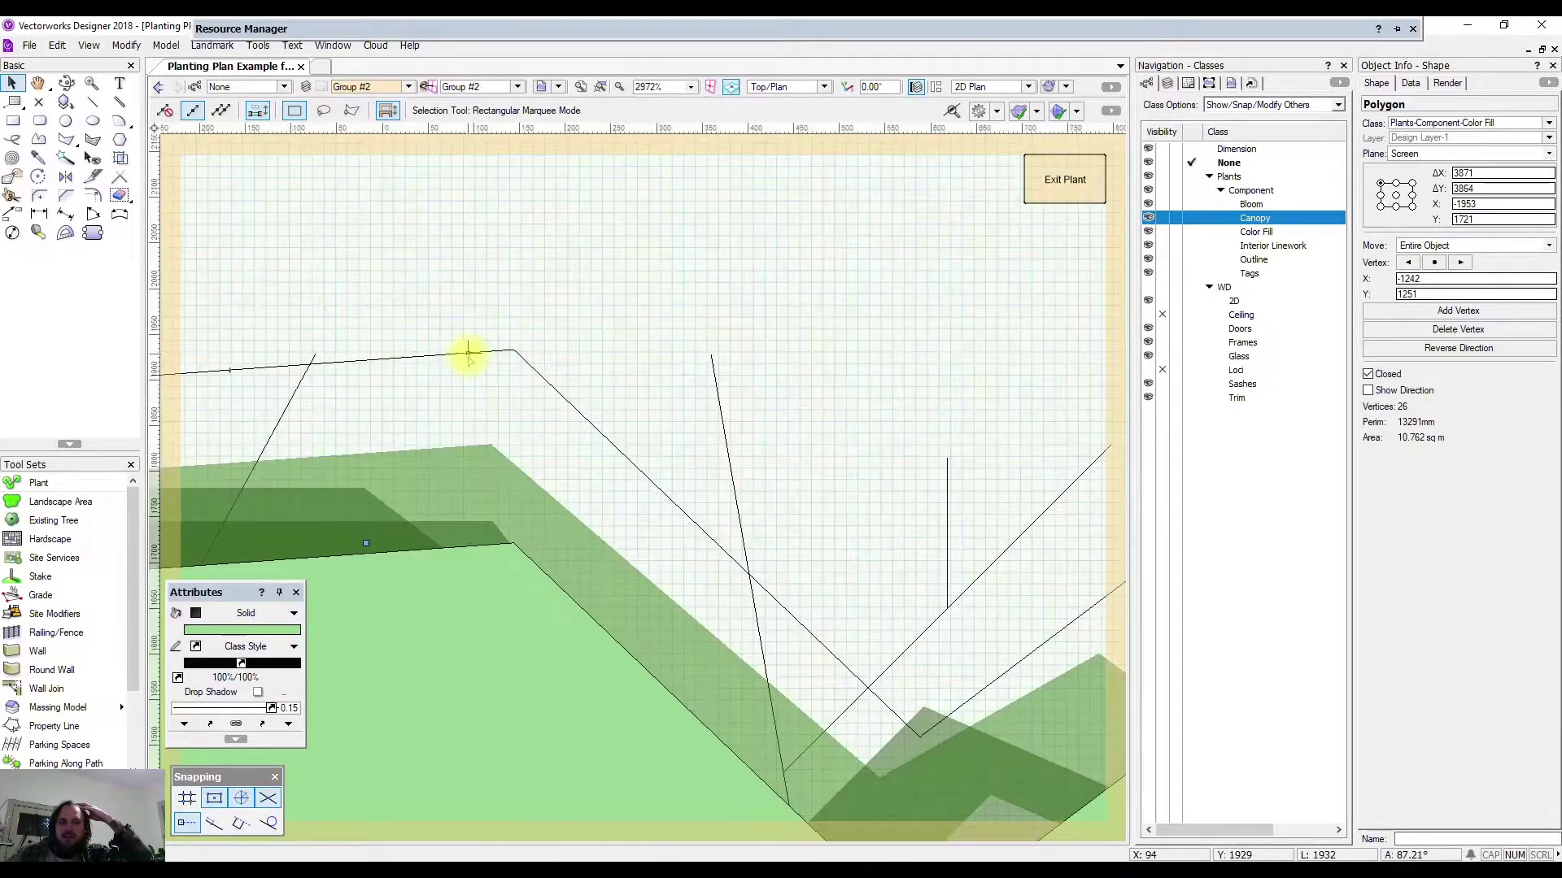
Examine the Outline polygon's class and edge against the shifted Color Fill polygon and the canopy shading.
{"action": "left_click", "coordinate": [477, 349]}
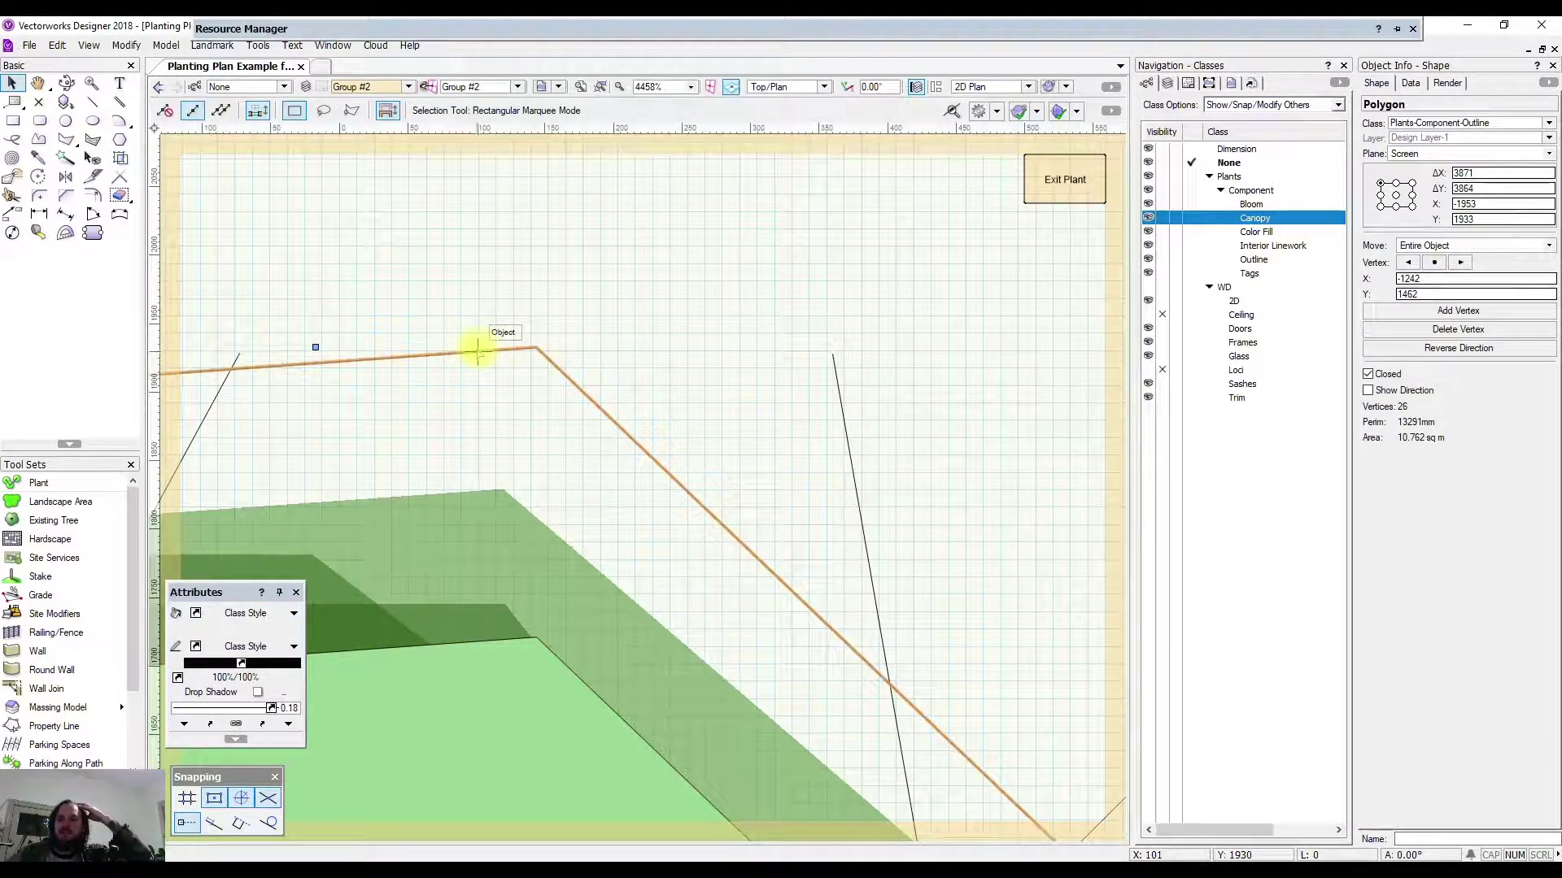
{"action": "scroll", "coordinate": [468, 348], "scroll_direction": "down", "scroll_amount": 2}
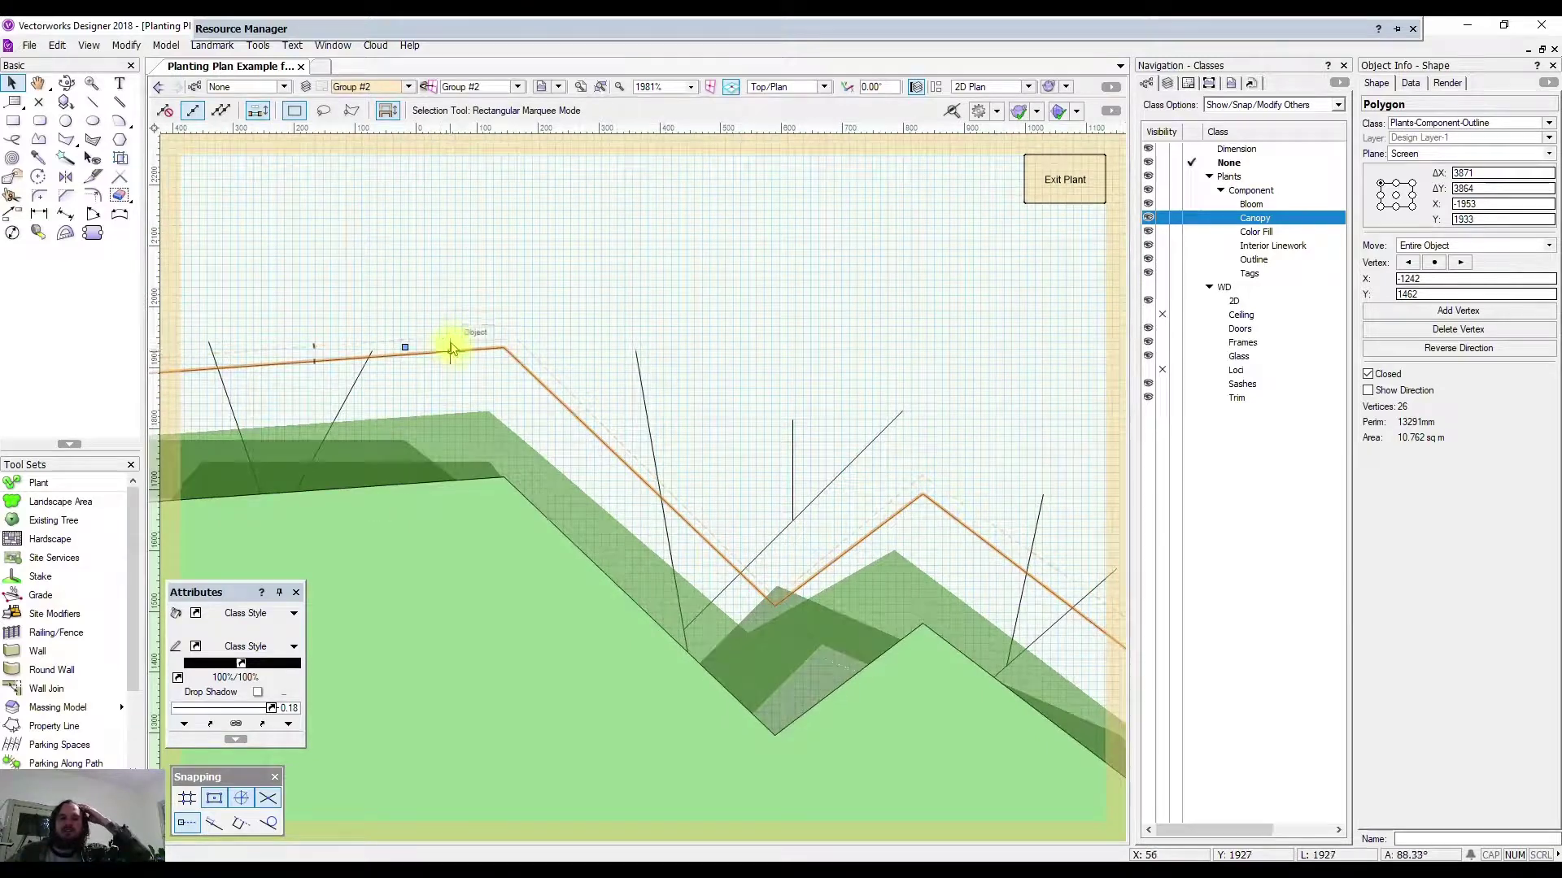
{"action": "scroll", "coordinate": [549, 467], "scroll_direction": "down", "scroll_amount": 2}
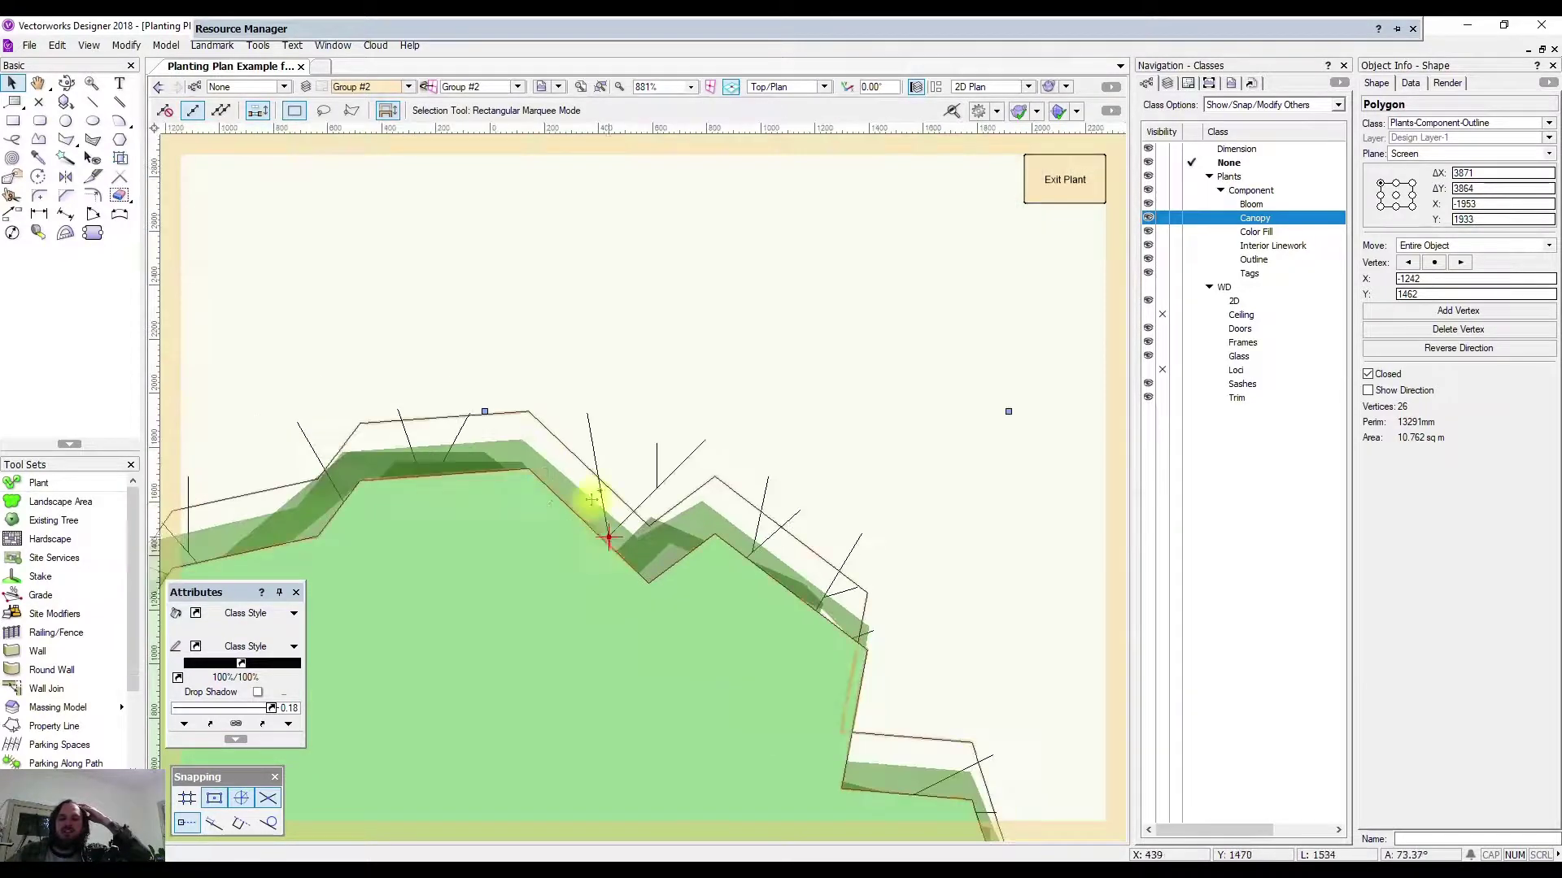
{"action": "left_click", "coordinate": [530, 412]}
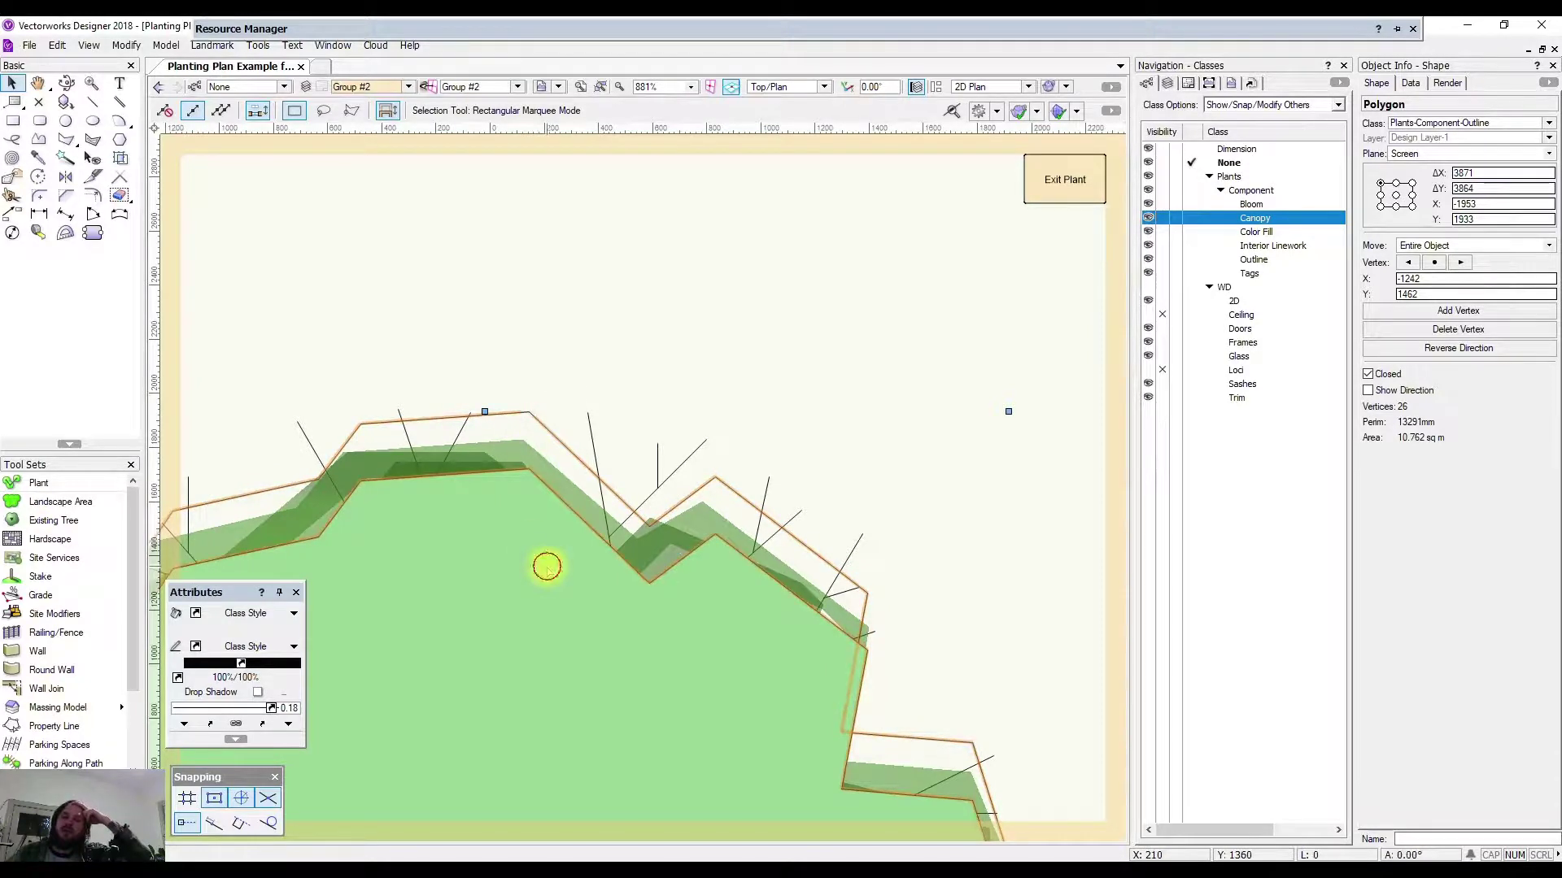
{"action": "left_click_drag", "start_coordinate": [515, 527], "coordinate": [518, 558]}
{"action": "middle_click_drag", "start_coordinate": [697, 547], "coordinate": [729, 477]}
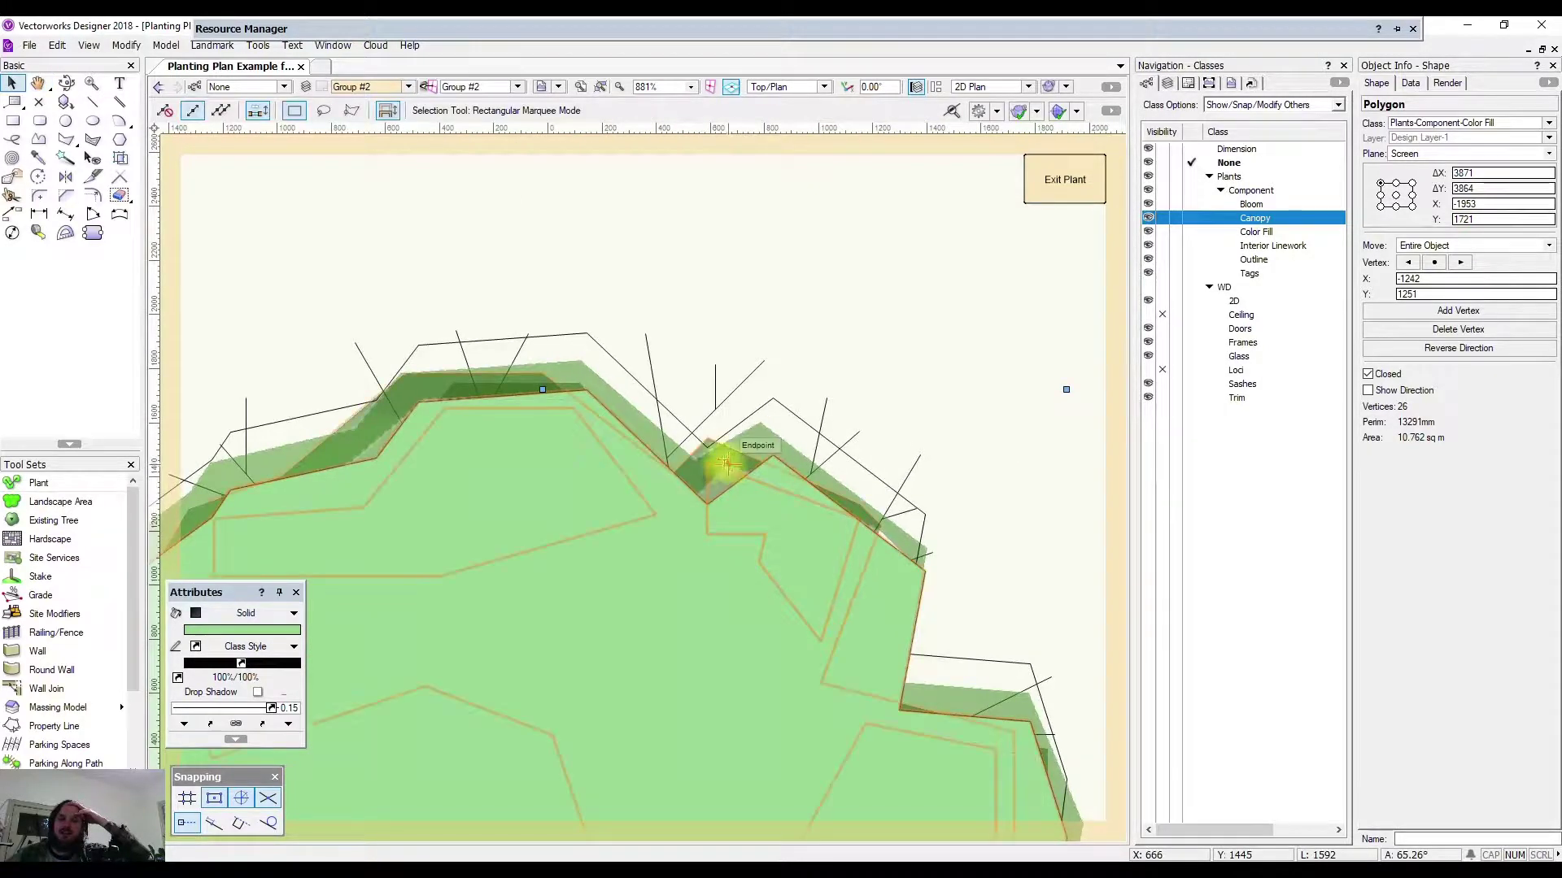
Send the small Canopy polygon near the tree's upper-right edge backward, exit the plant, and check the massed pair.
{"action": "left_click", "coordinate": [719, 460]}
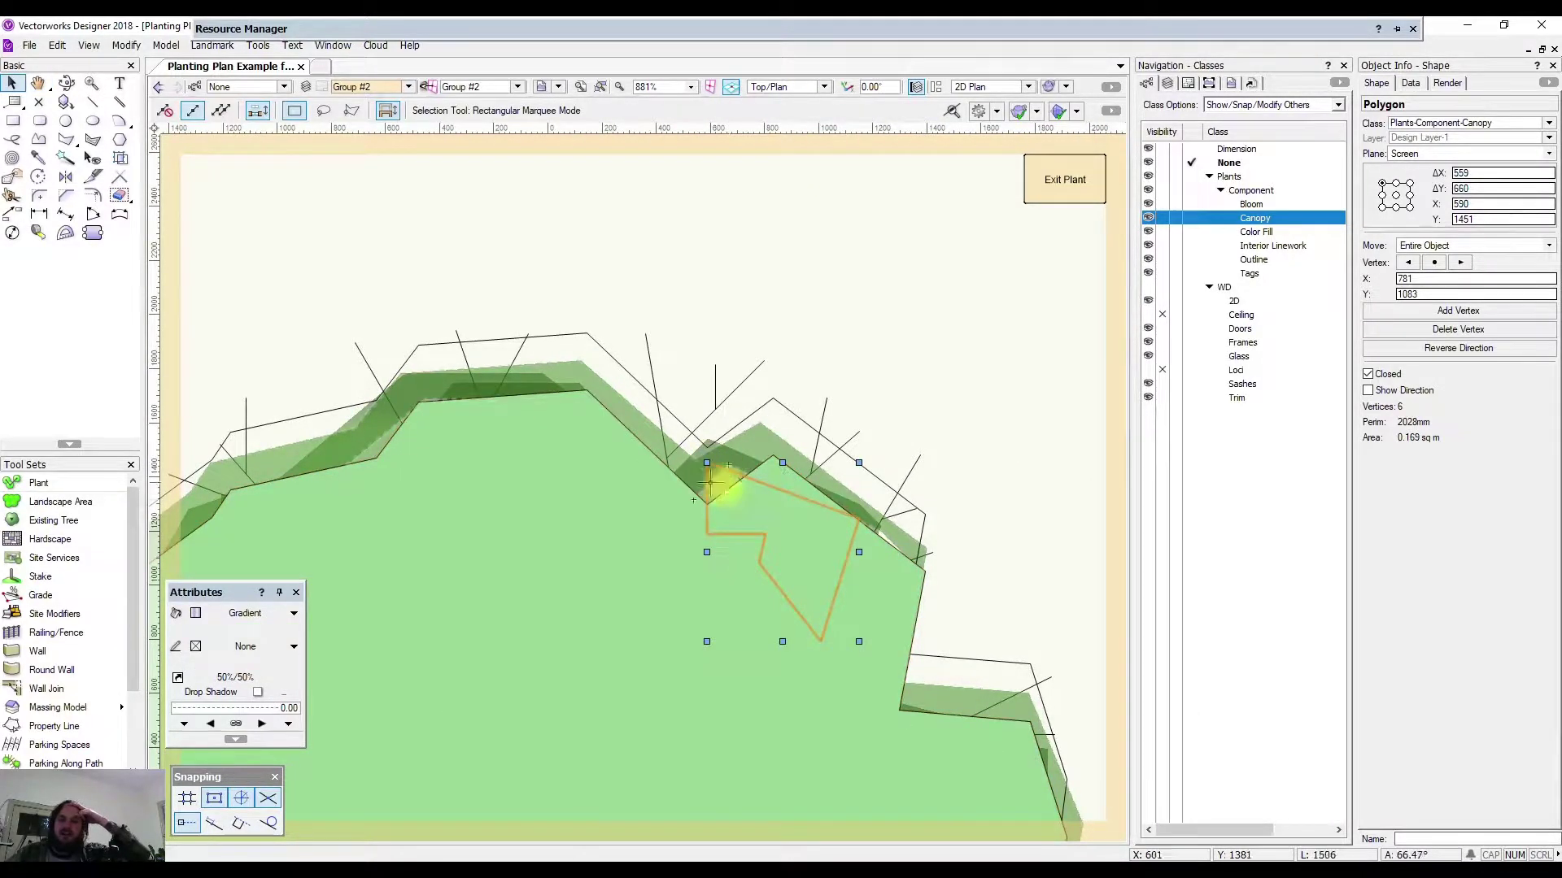
{"action": "right_click", "coordinate": [719, 480]}
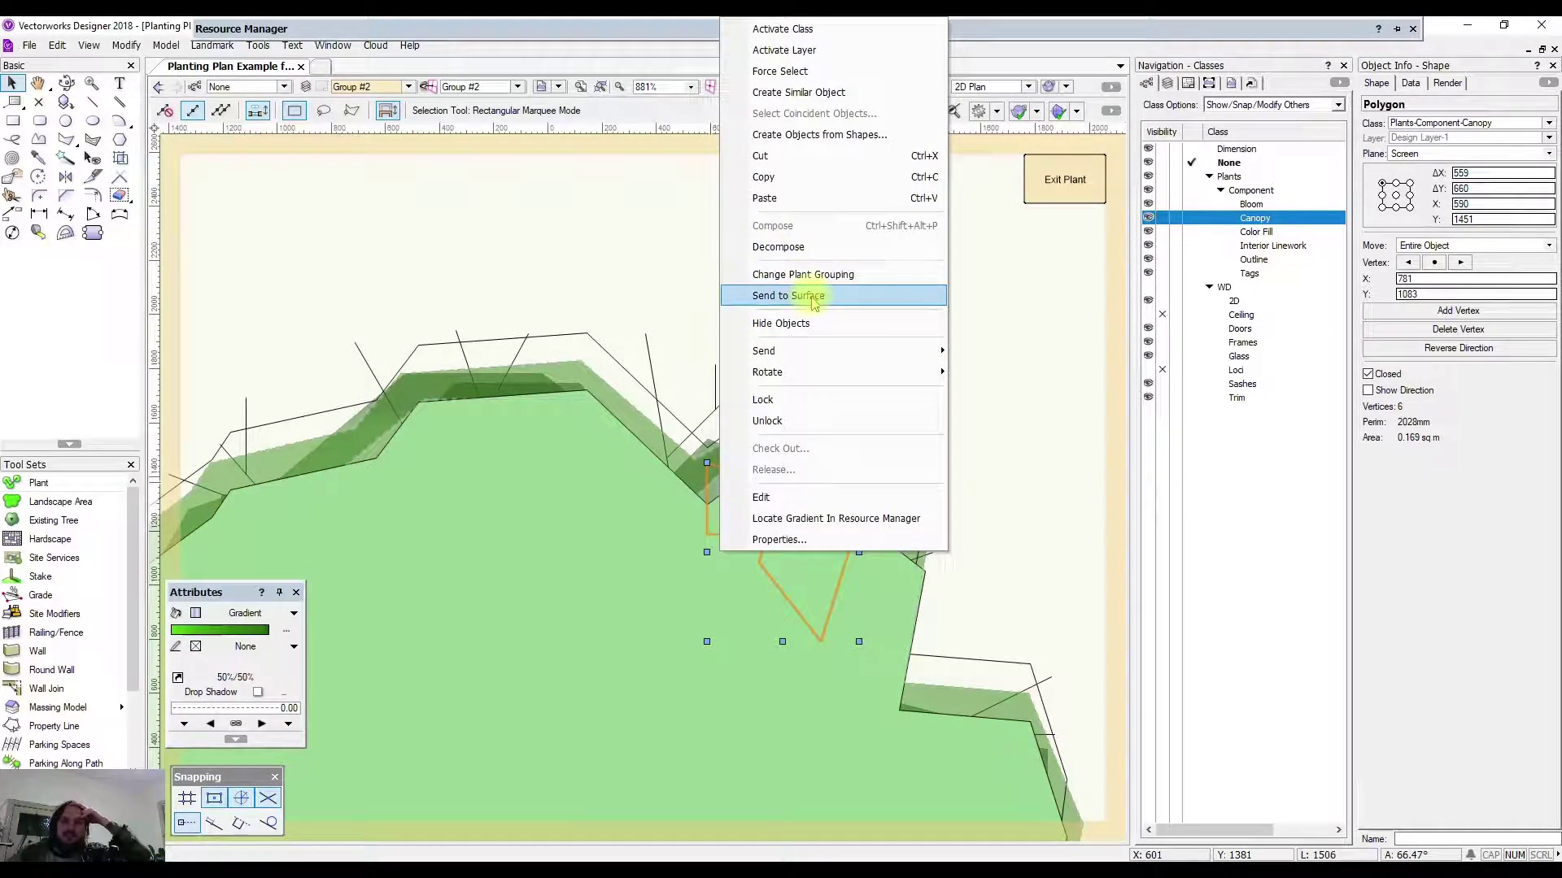
{"action": "mouse_move", "coordinate": [932, 351]}
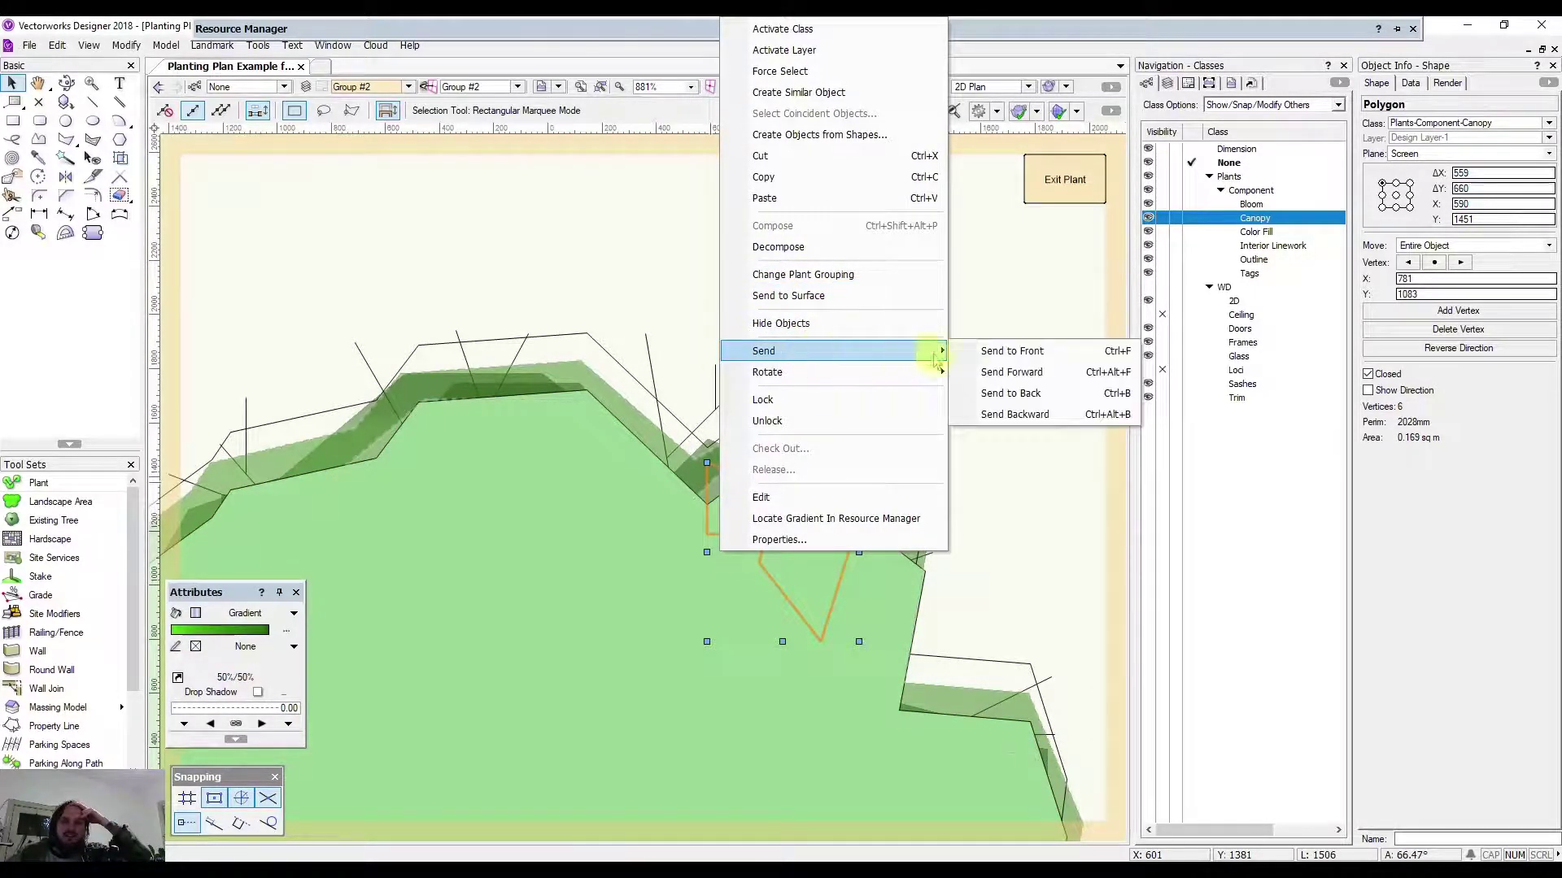
{"action": "left_click", "coordinate": [1014, 415]}
{"action": "left_click", "coordinate": [1065, 179]}
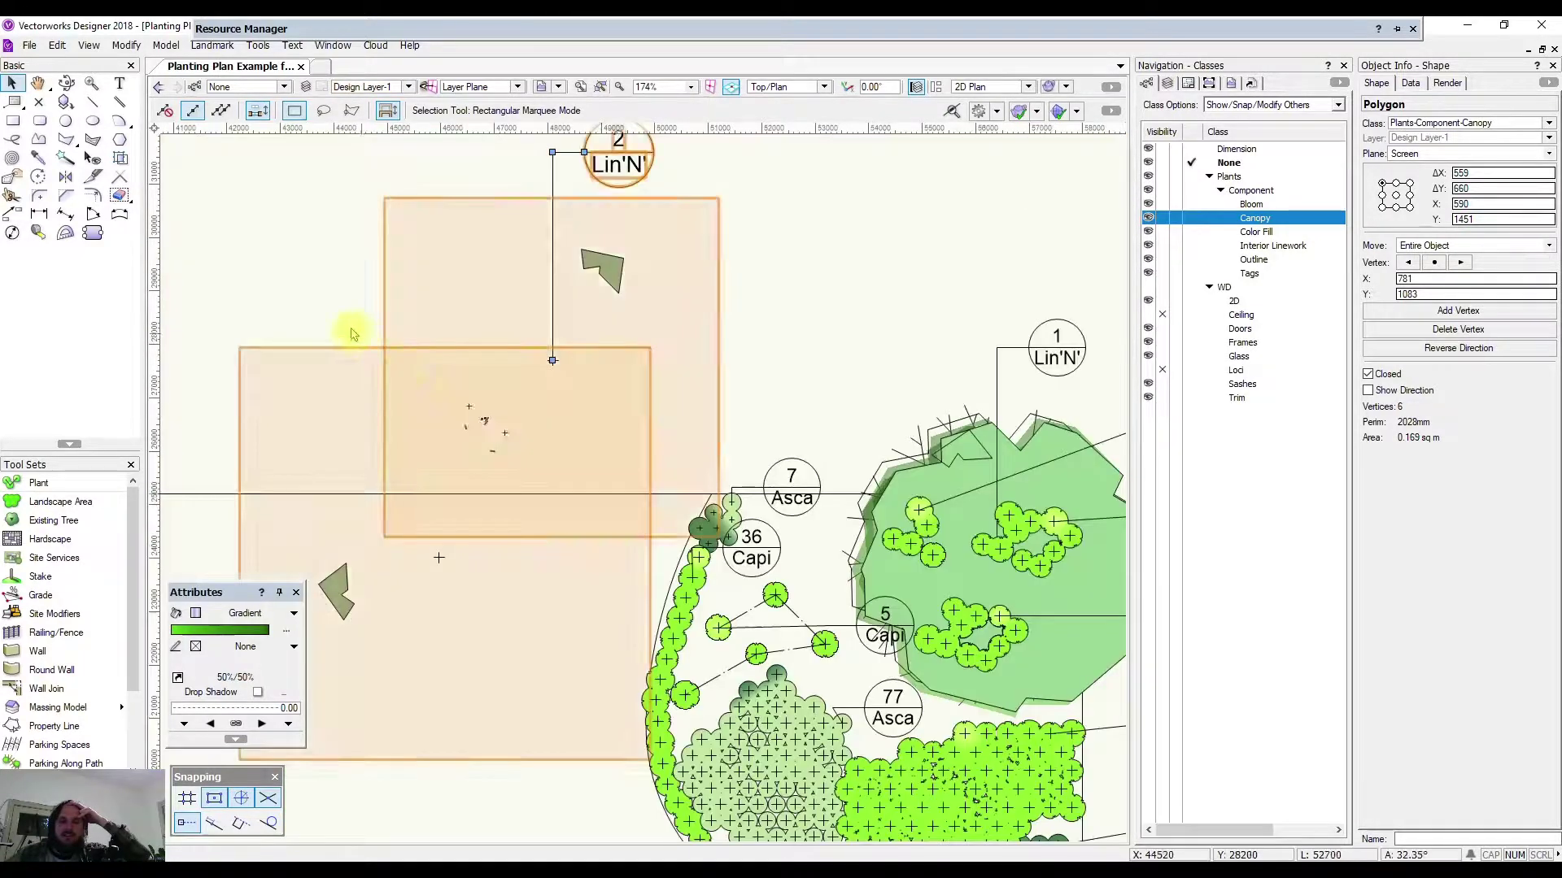
{"action": "left_click", "coordinate": [625, 308]}
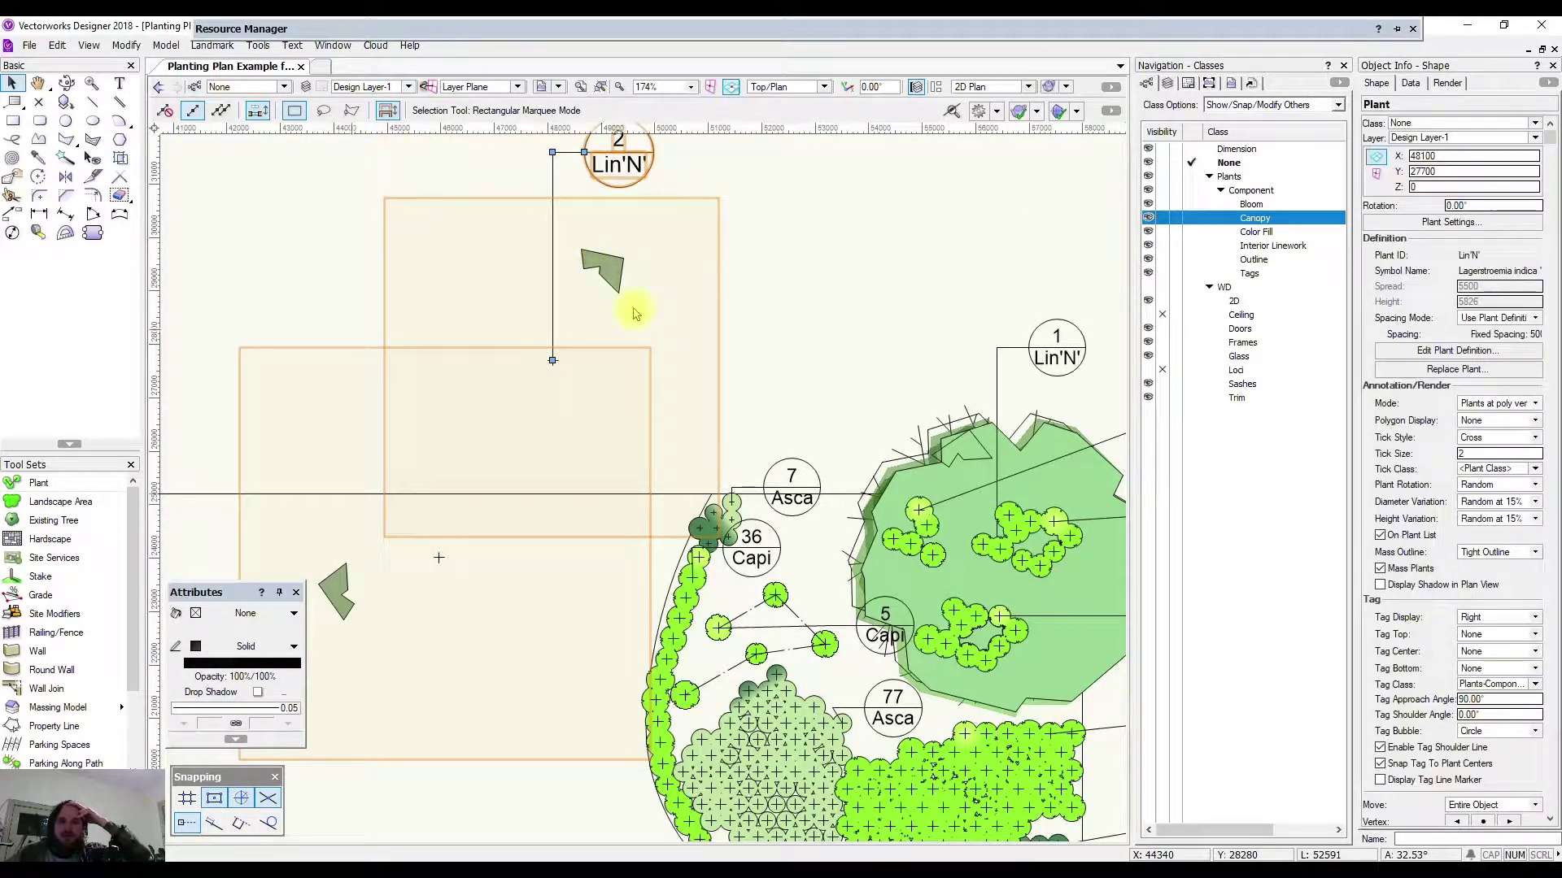
{"action": "key", "text": "Escape"}
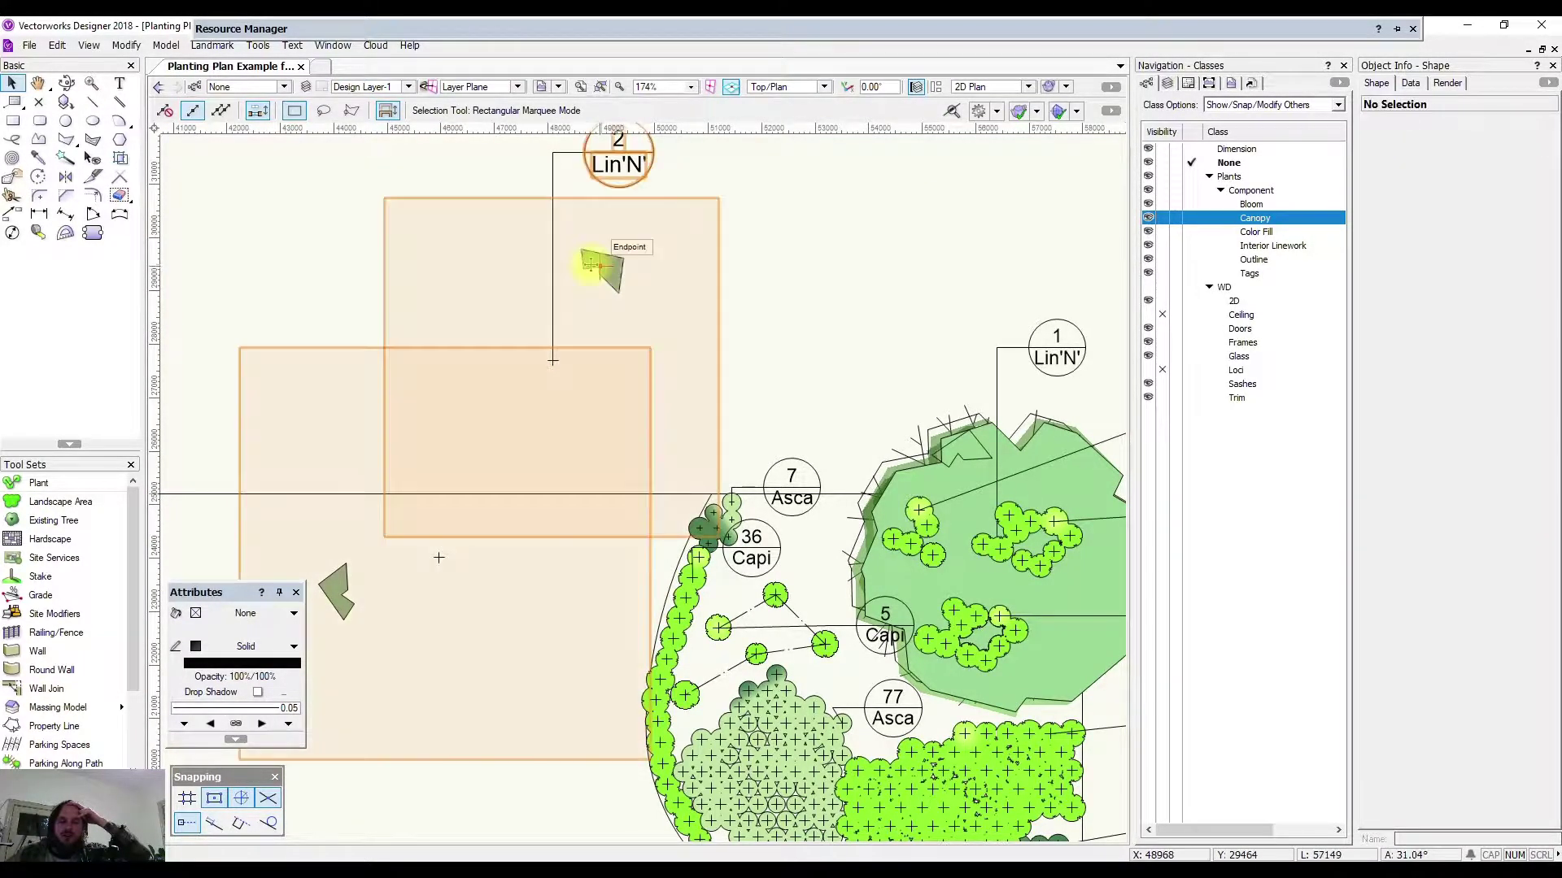
Reopen the two-tree group's 2D graphics, send the Color Fill polygon to the back, and exit to check the massed trees.
{"action": "double_click", "coordinate": [591, 265]}
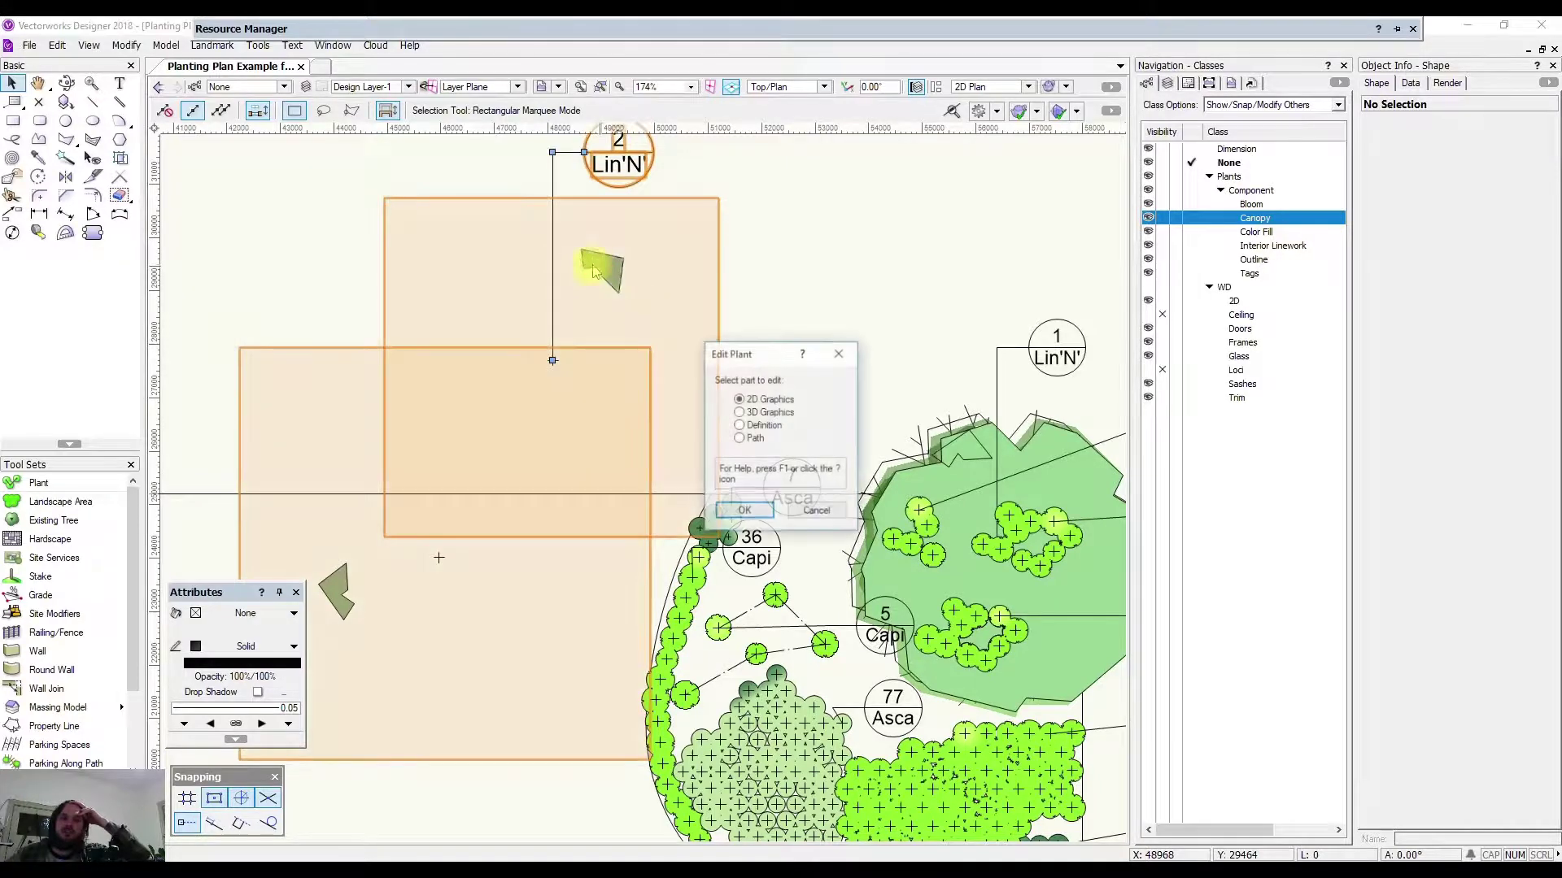
{"action": "left_click", "coordinate": [743, 509]}
{"action": "left_click", "coordinate": [620, 456]}
{"action": "scroll", "coordinate": [558, 429], "scroll_direction": "up", "scroll_amount": 3}
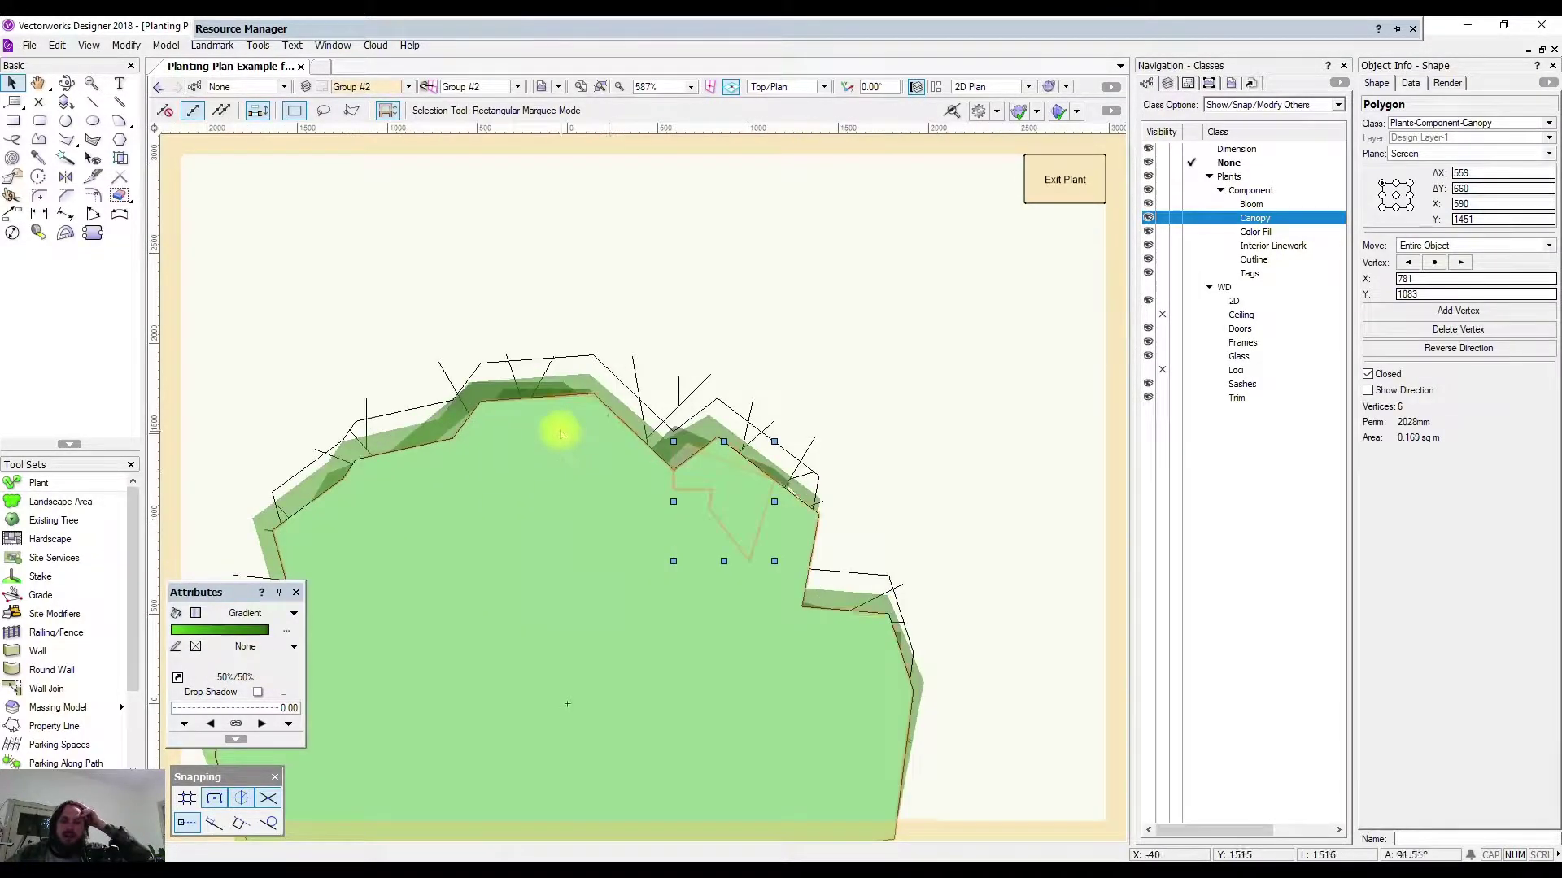
{"action": "left_click", "coordinate": [580, 397]}
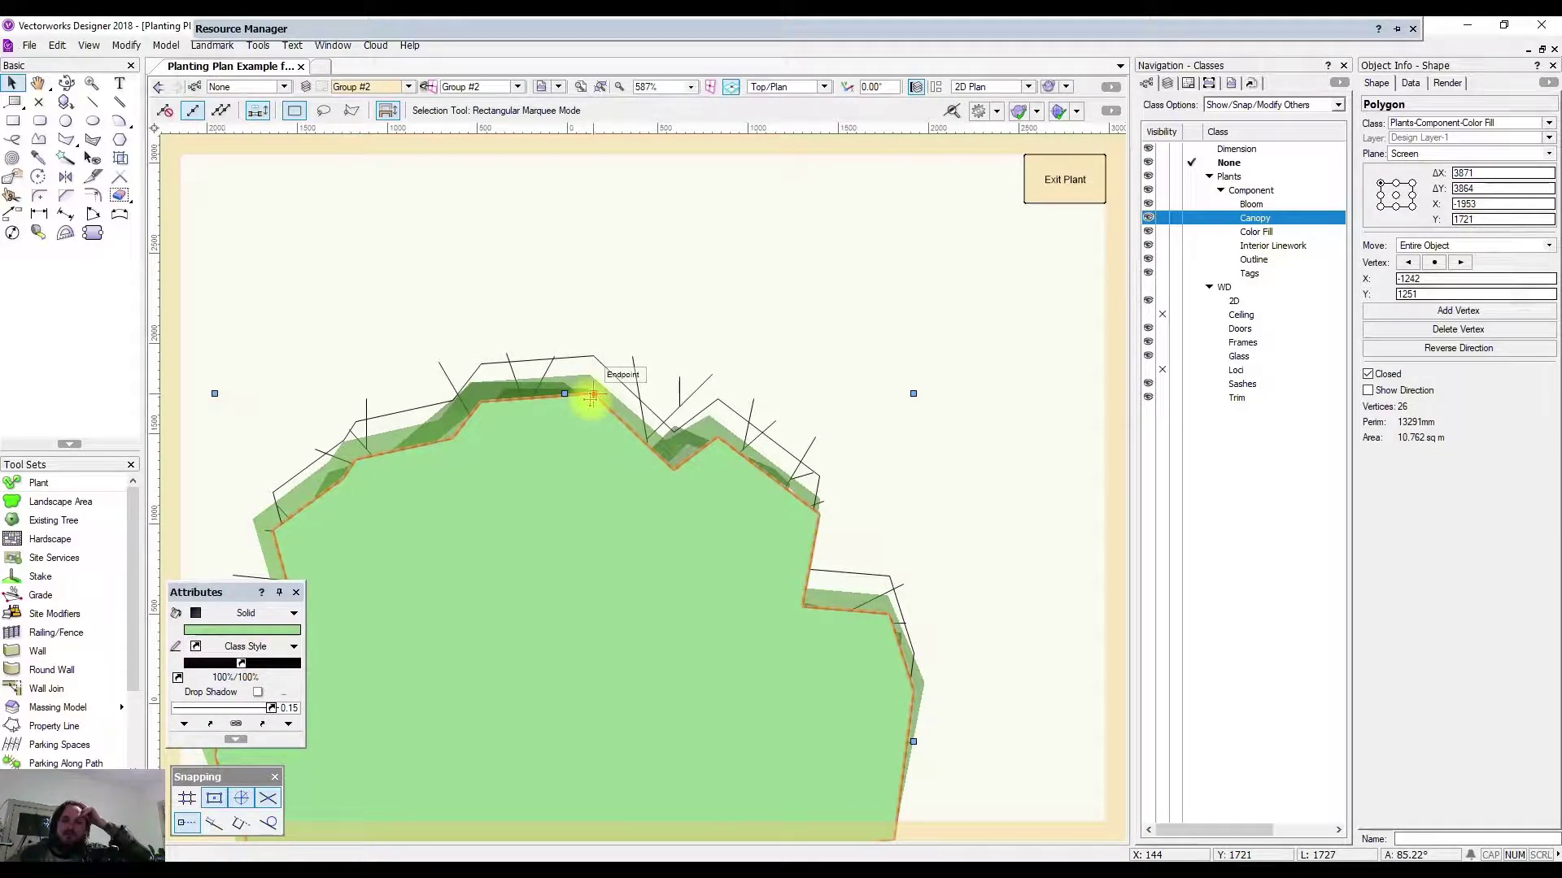
{"action": "scroll", "coordinate": [587, 405], "scroll_direction": "up", "scroll_amount": 4}
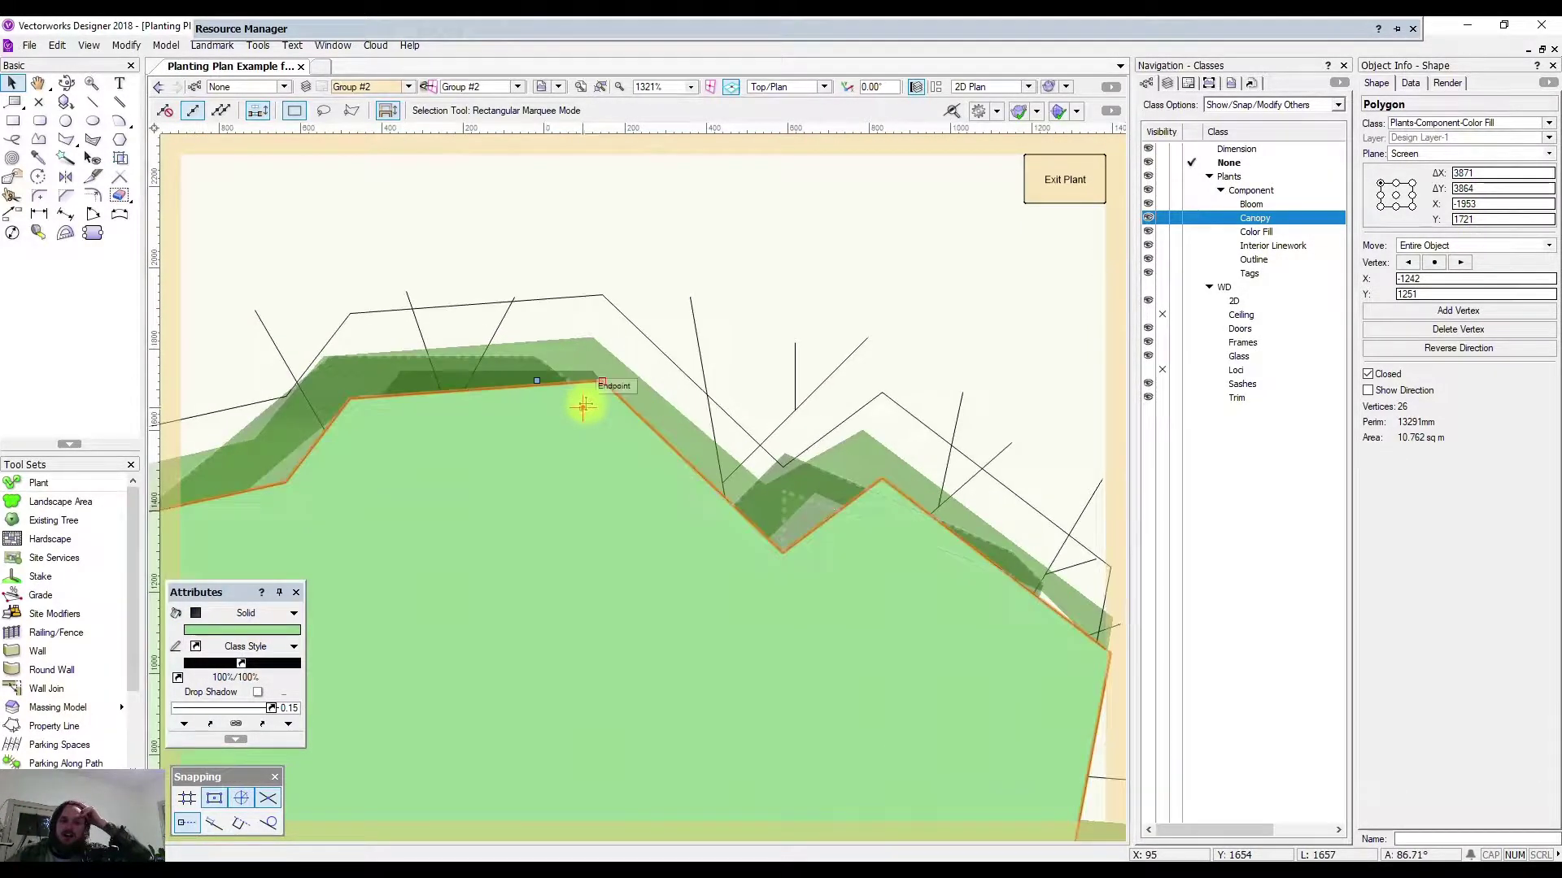
{"action": "right_click", "coordinate": [588, 407]}
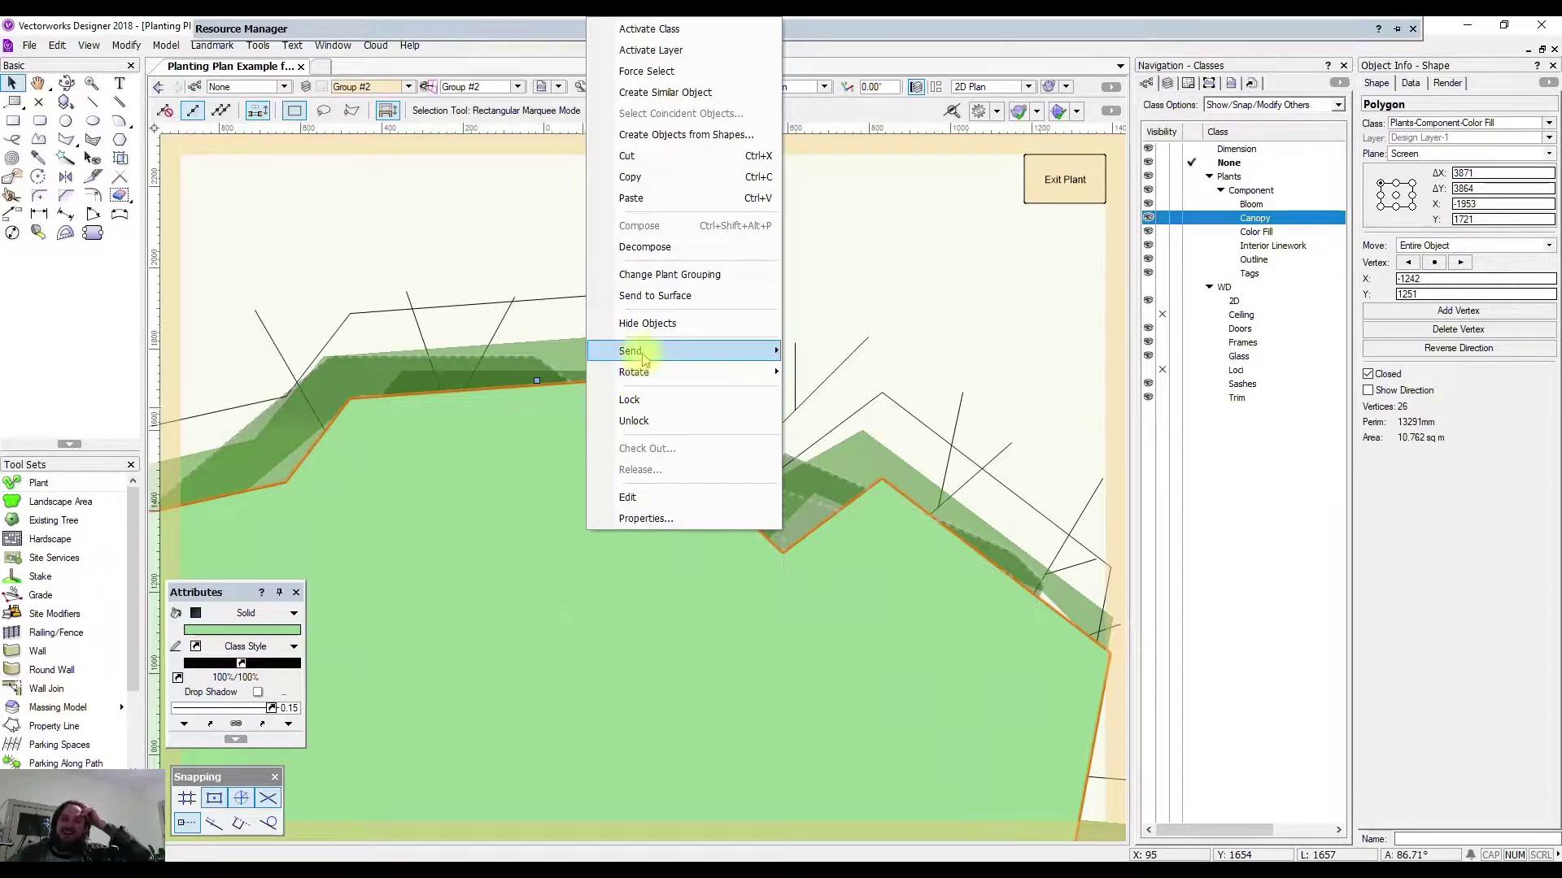
{"action": "mouse_move", "coordinate": [656, 353]}
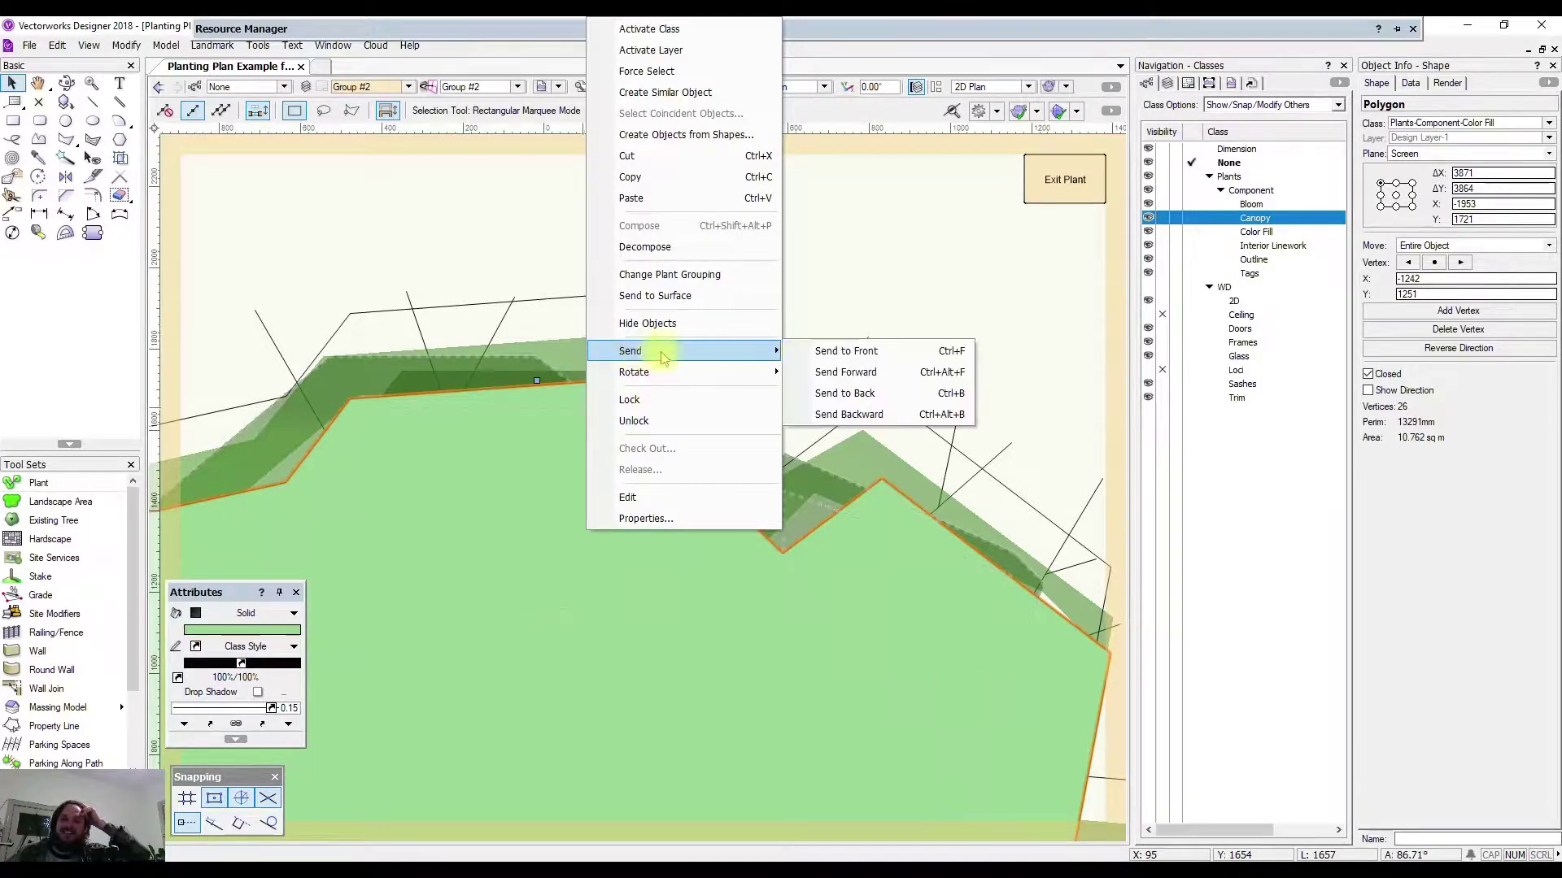
{"action": "left_click", "coordinate": [854, 393]}
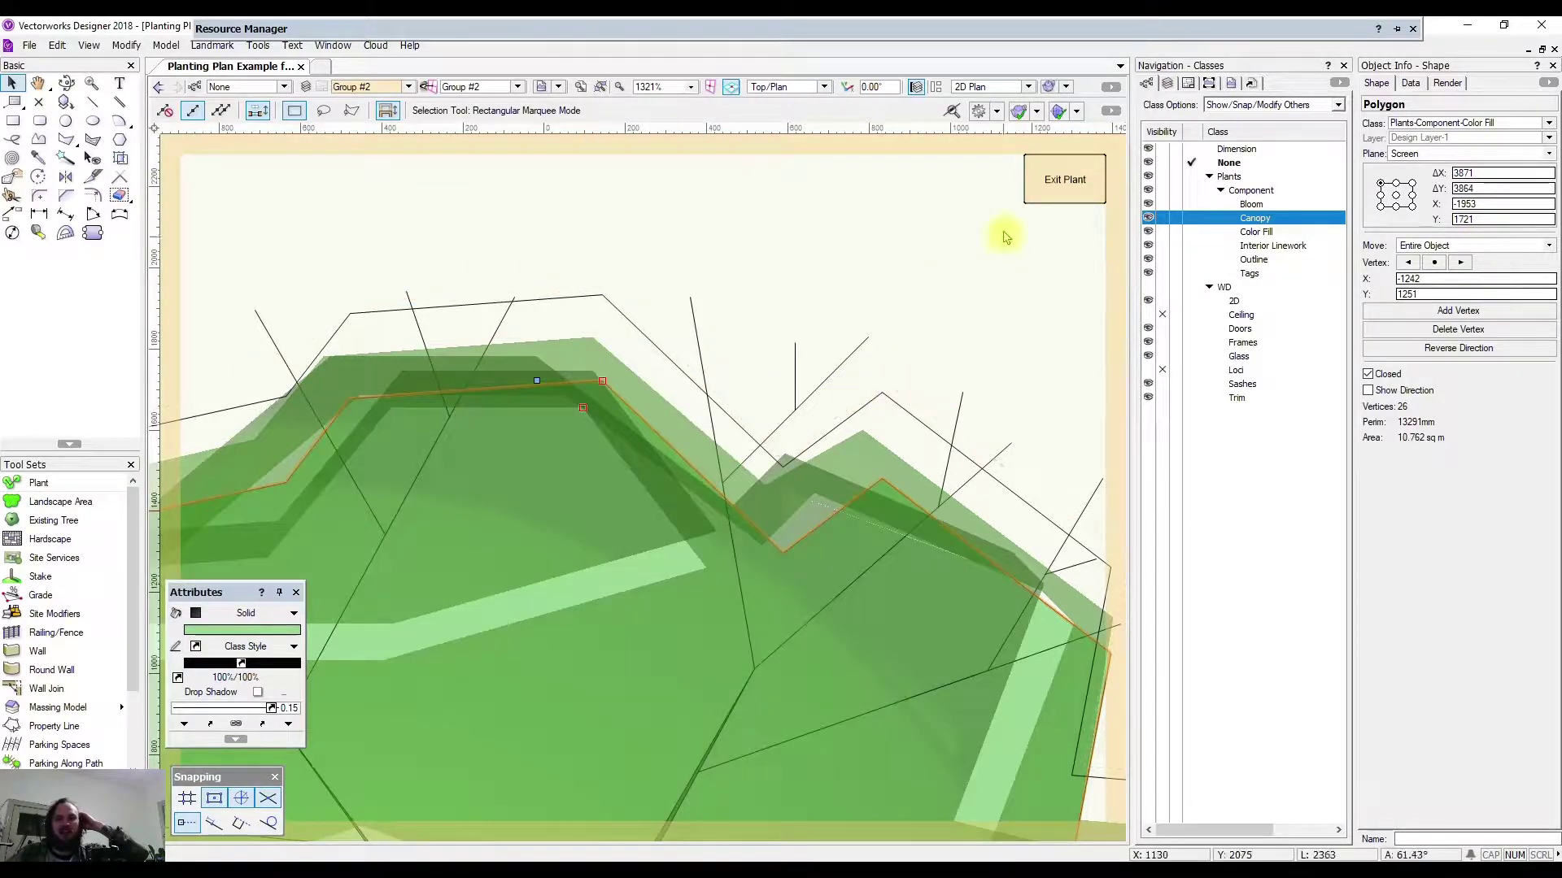
{"action": "left_click", "coordinate": [1050, 181]}
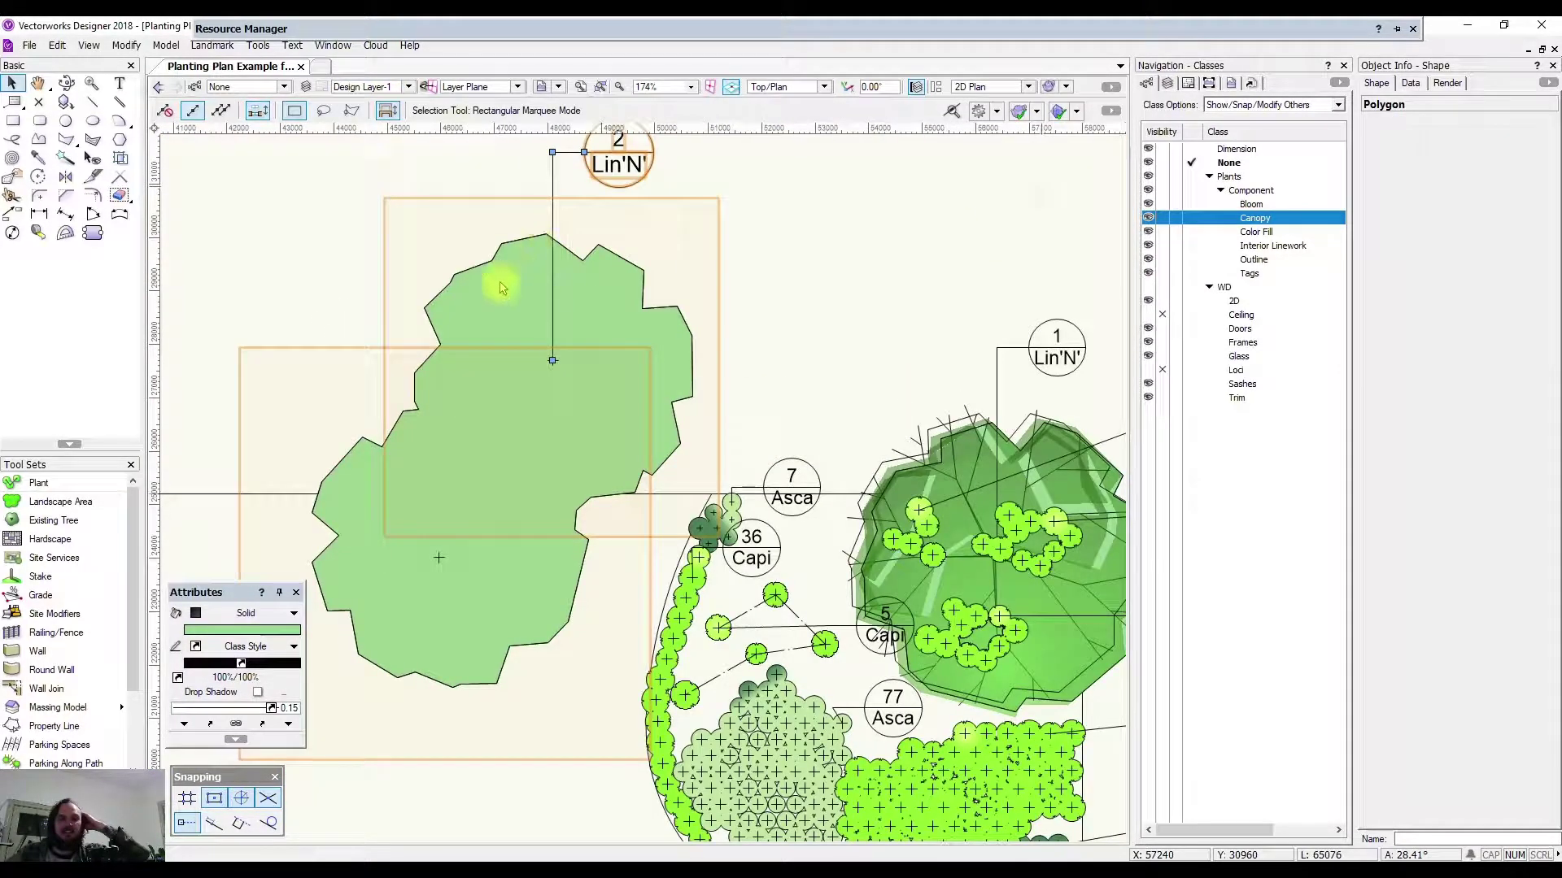
{"action": "left_click", "coordinate": [619, 511]}
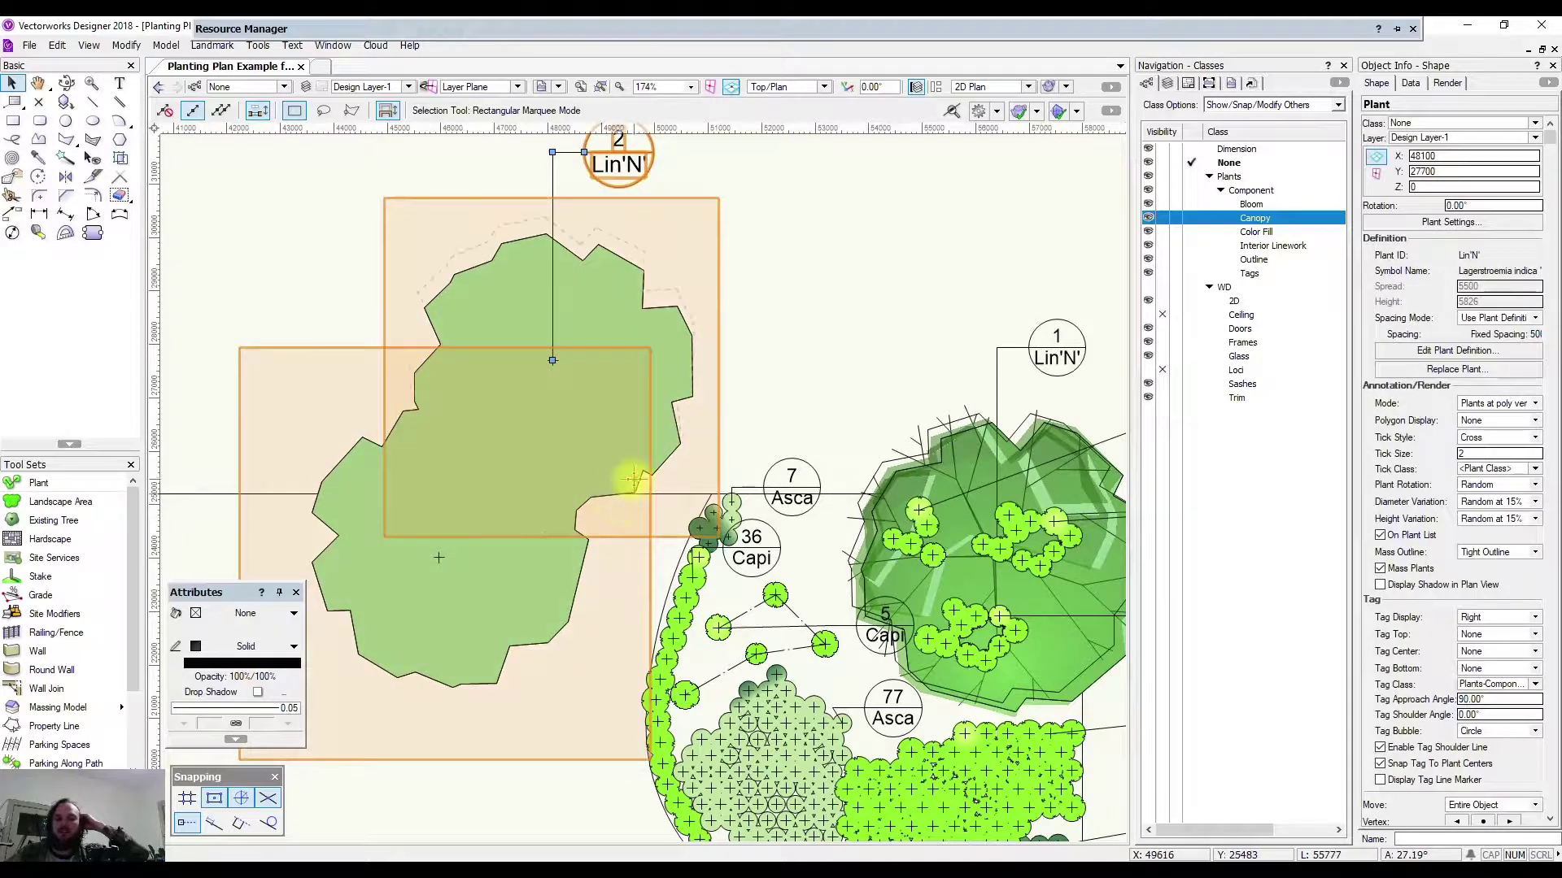
Hide the Canopy, Color Fill and Interior Linework component classes and compare the massed pair with the single tree.
{"action": "scroll", "coordinate": [633, 480], "scroll_direction": "down", "scroll_amount": 5}
{"action": "scroll", "coordinate": [645, 353], "scroll_direction": "up", "scroll_amount": 2}
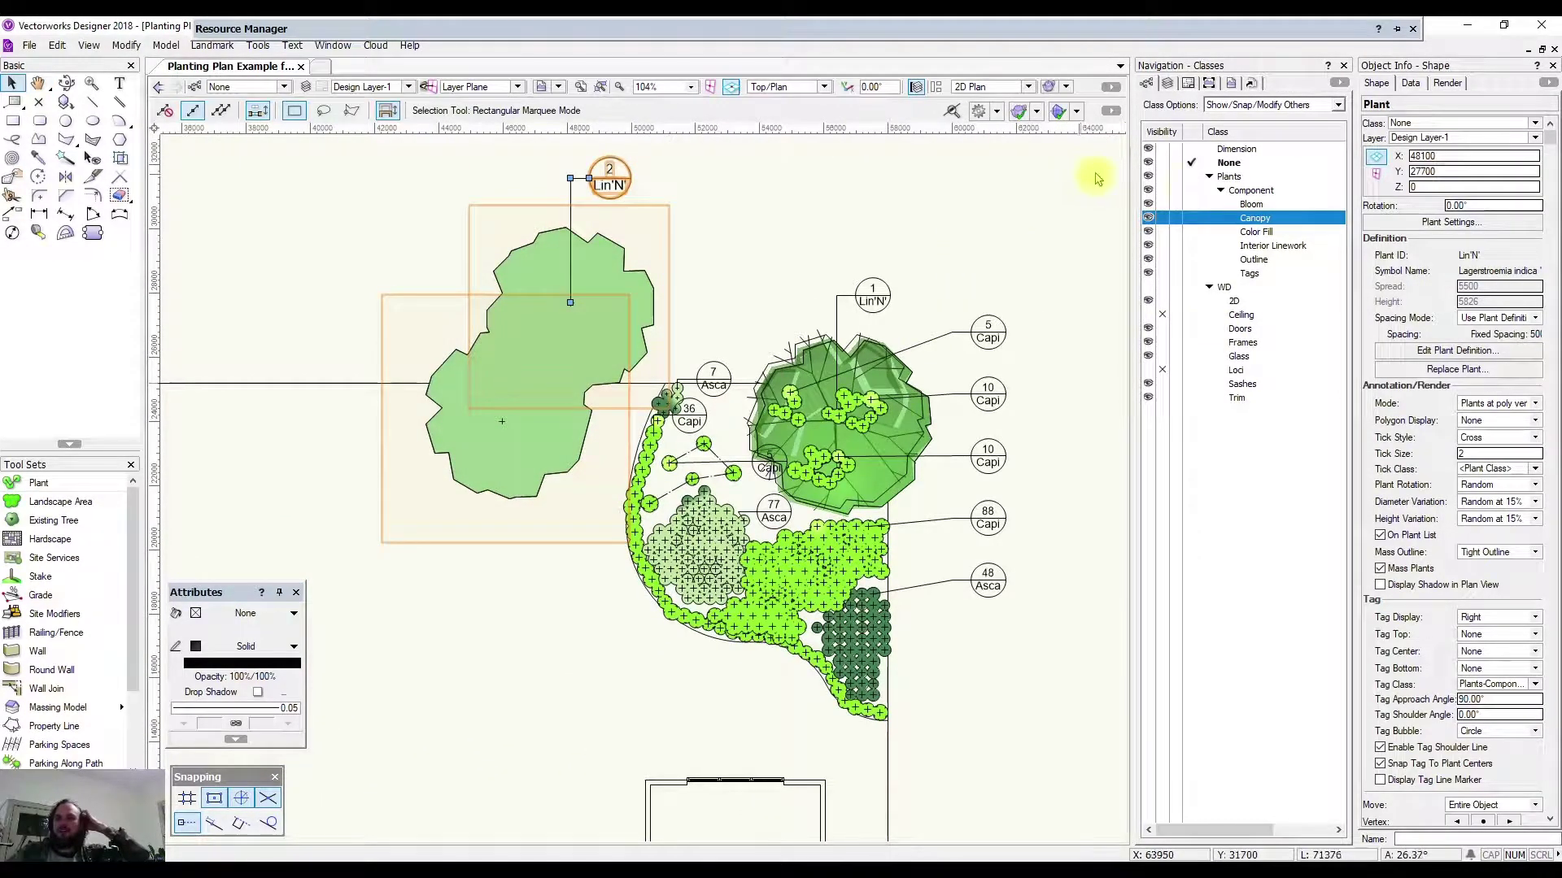
{"action": "left_click", "coordinate": [1163, 232]}
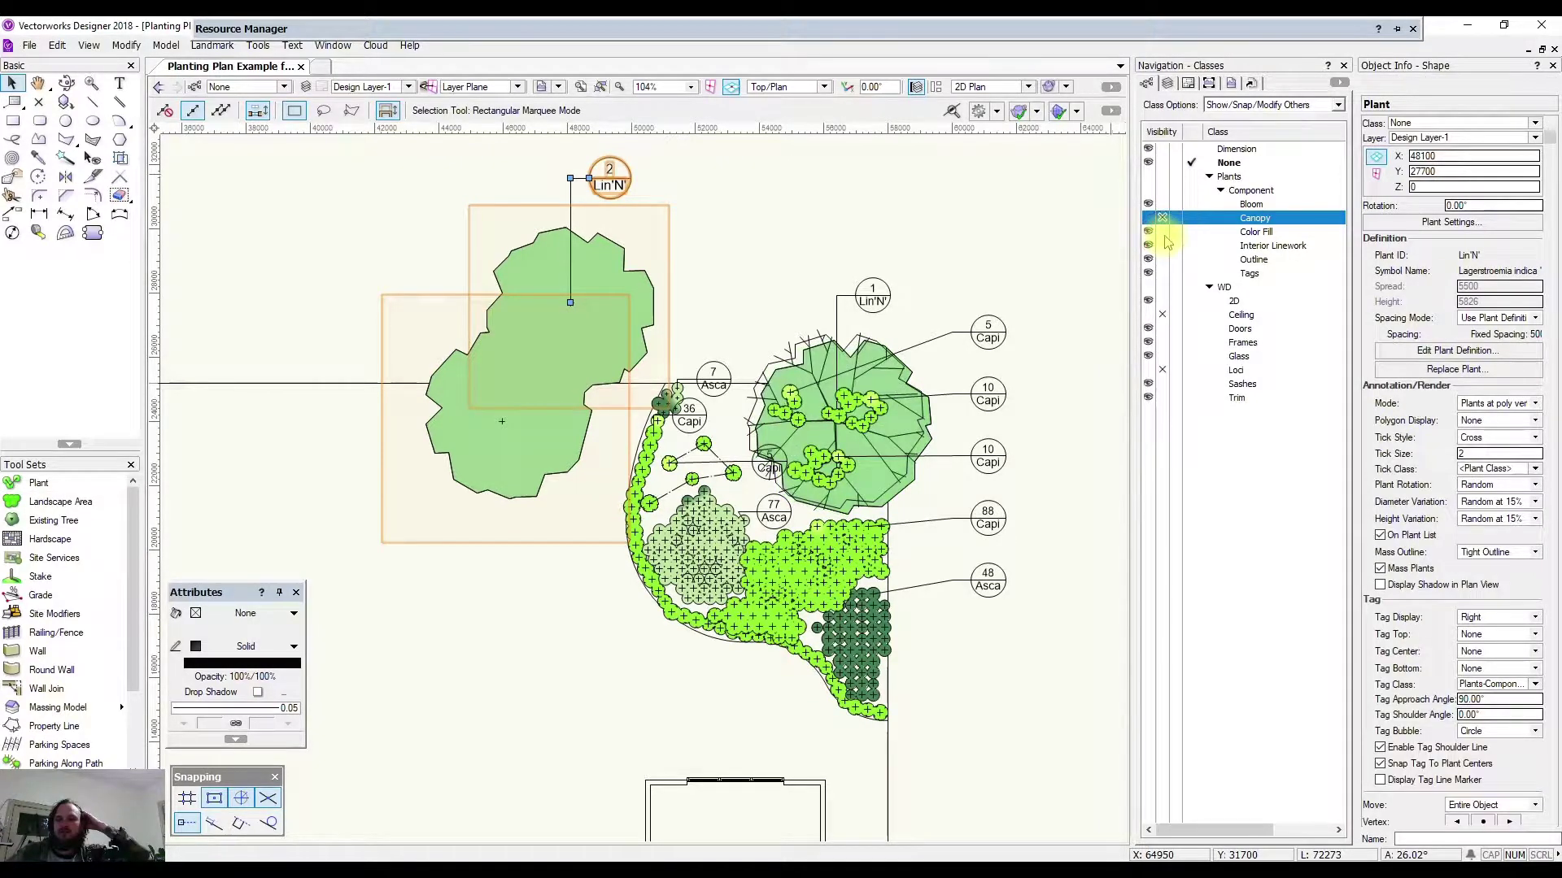
{"action": "left_click", "coordinate": [794, 244]}
{"action": "mouse_move", "coordinate": [795, 401]}
{"action": "middle_mouse_down"}
{"action": "mouse_move", "coordinate": [732, 307]}
{"action": "mouse_move", "coordinate": [799, 472]}
{"action": "mouse_move", "coordinate": [638, 411]}
{"action": "mouse_move", "coordinate": [695, 415]}
{"action": "middle_mouse_up"}
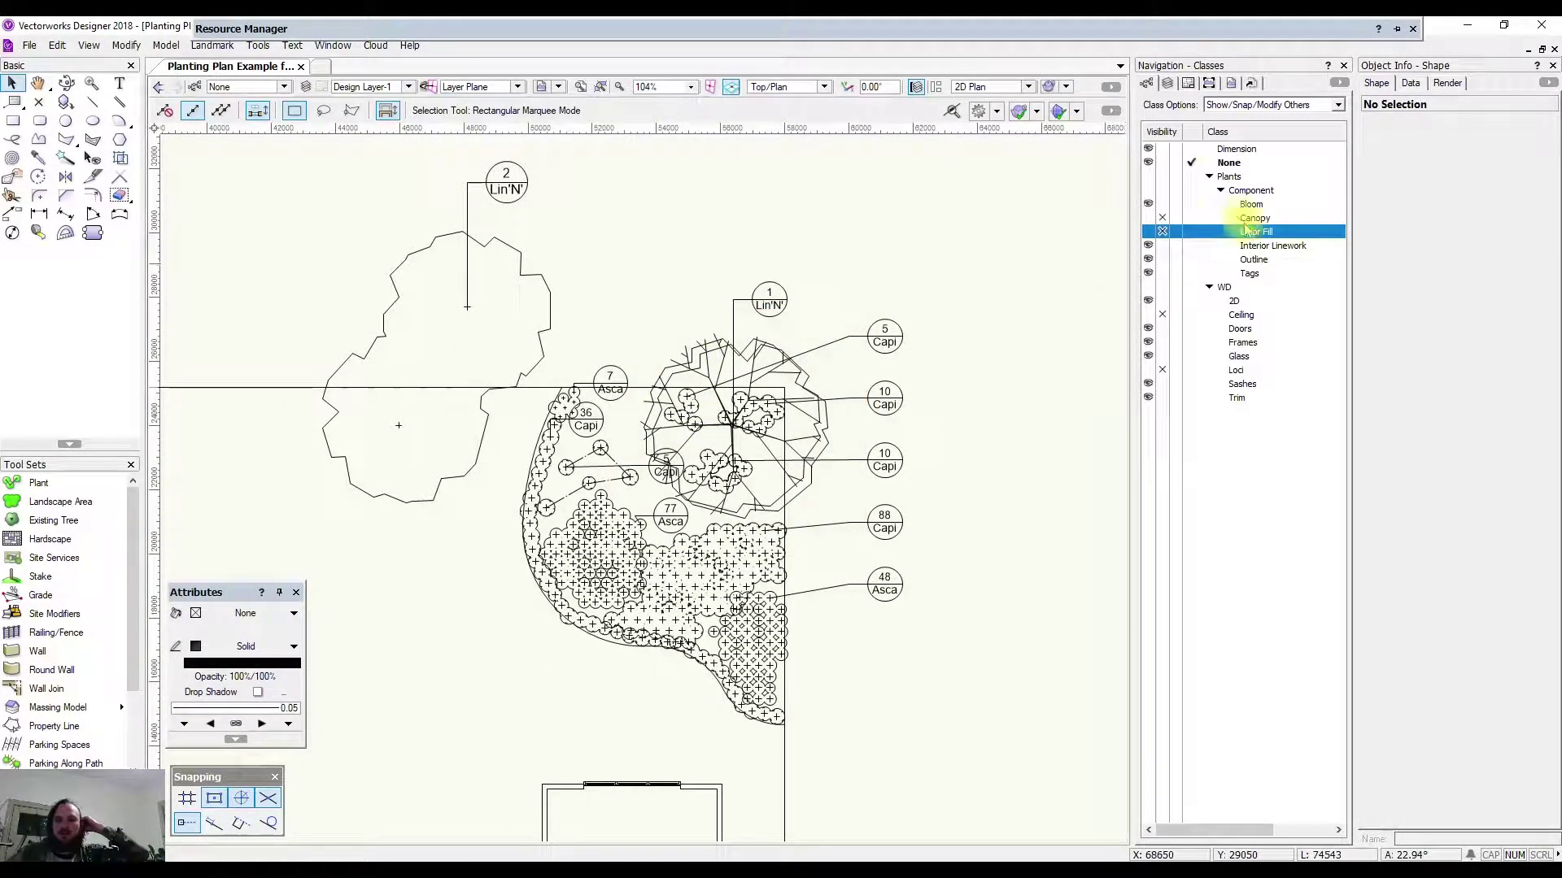
{"action": "left_click", "coordinate": [1163, 246]}
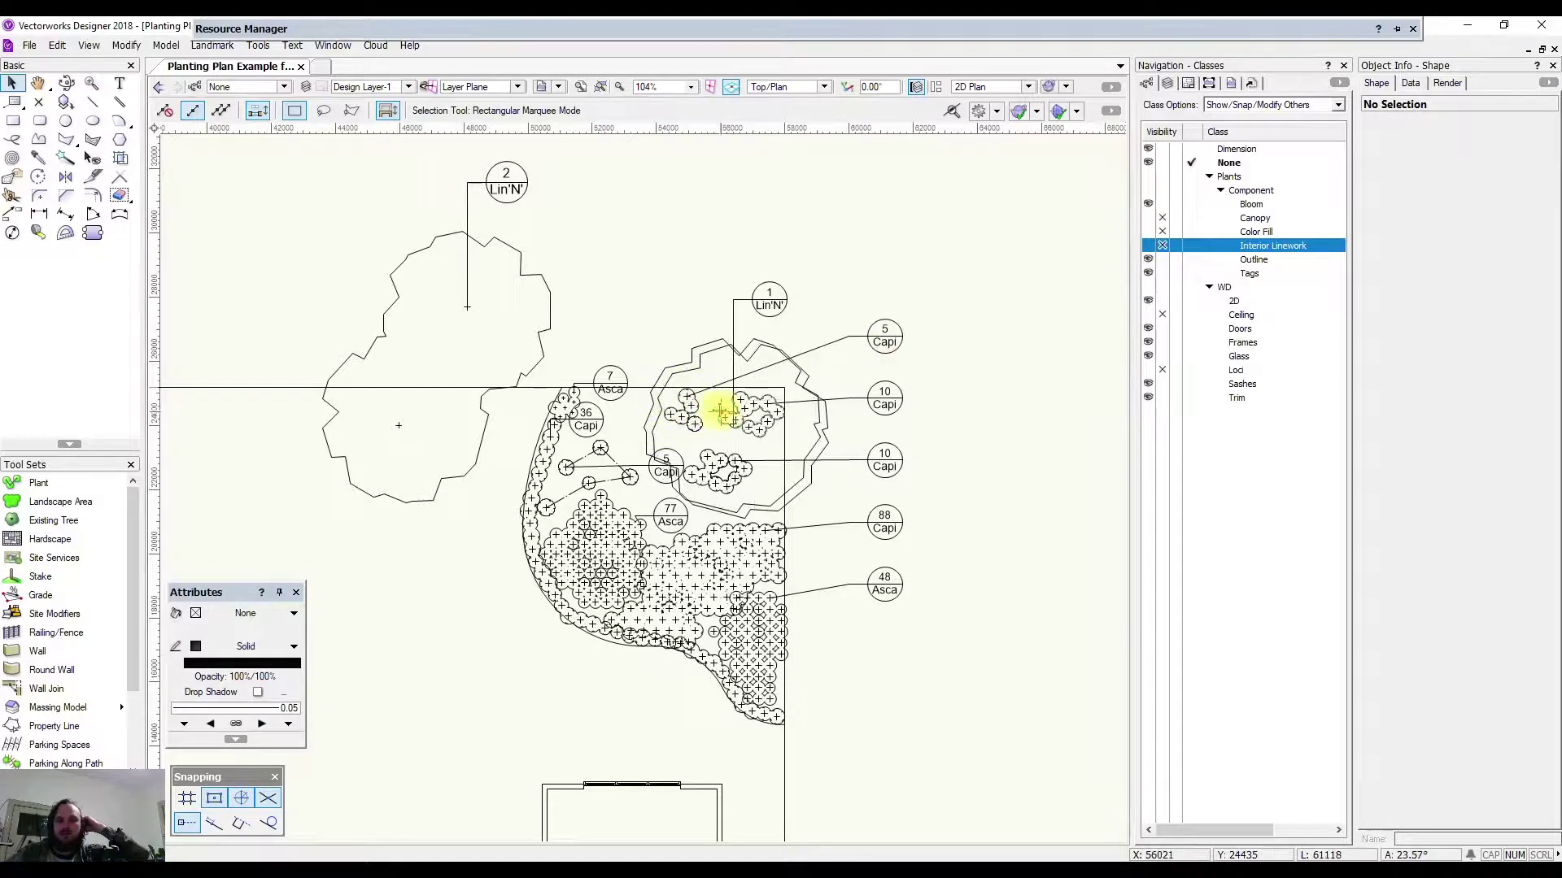
{"action": "scroll", "coordinate": [515, 383], "scroll_direction": "down", "scroll_amount": 3}
{"action": "scroll", "coordinate": [606, 407], "scroll_direction": "up", "scroll_amount": 3}
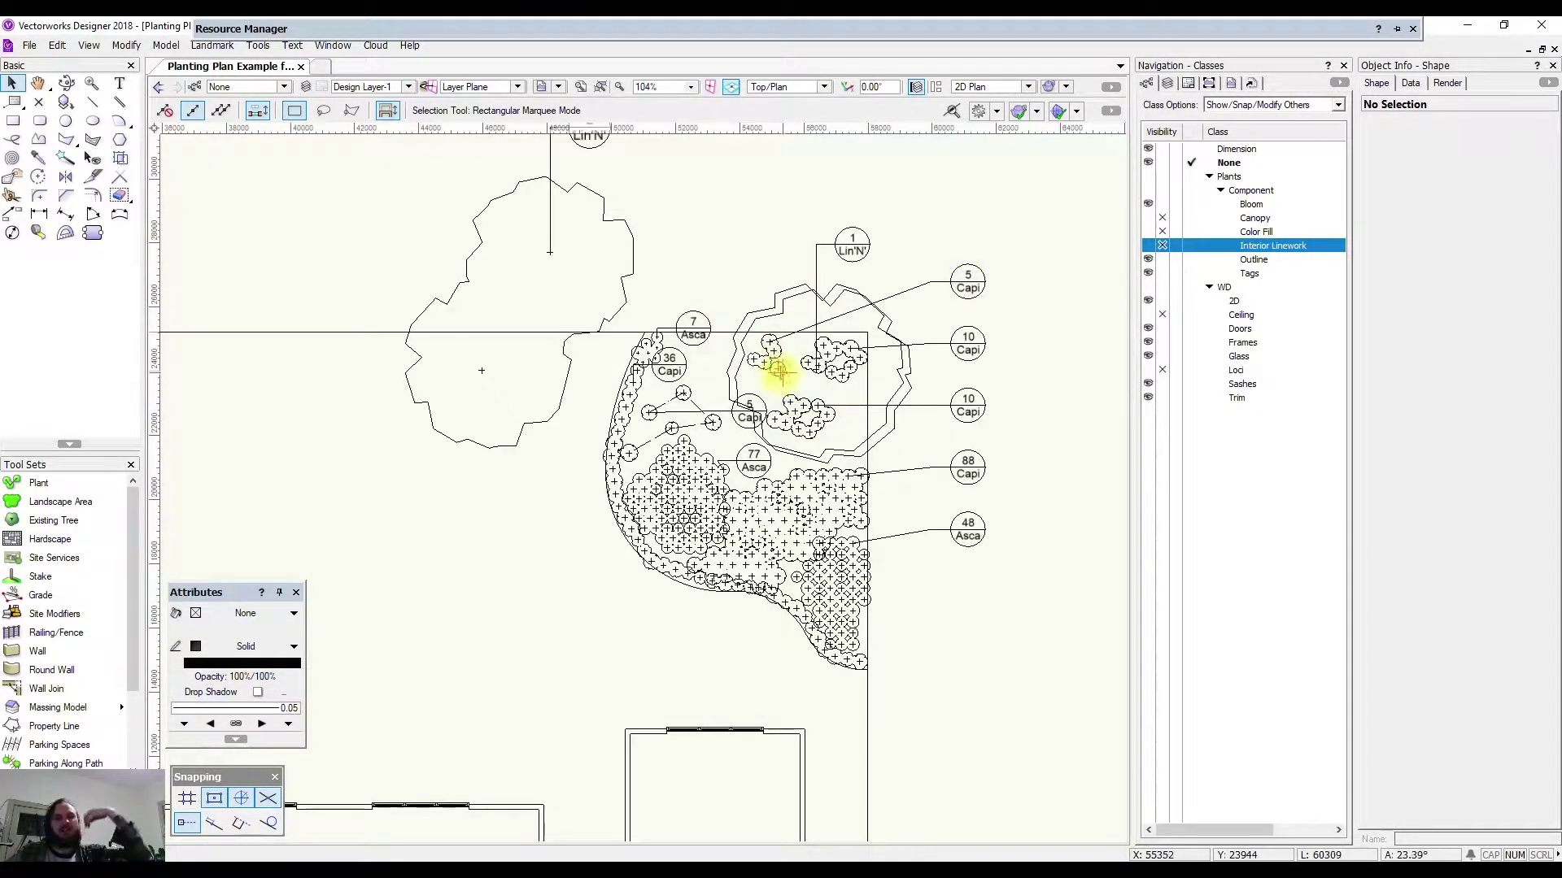
Draw a rectangle about 35100 by 27400 mm around the trees, planting bed and upper part of the house.
{"action": "scroll", "coordinate": [761, 359], "scroll_direction": "up", "scroll_amount": 2}
{"action": "middle_click_drag", "start_coordinate": [663, 444], "coordinate": [704, 444]}
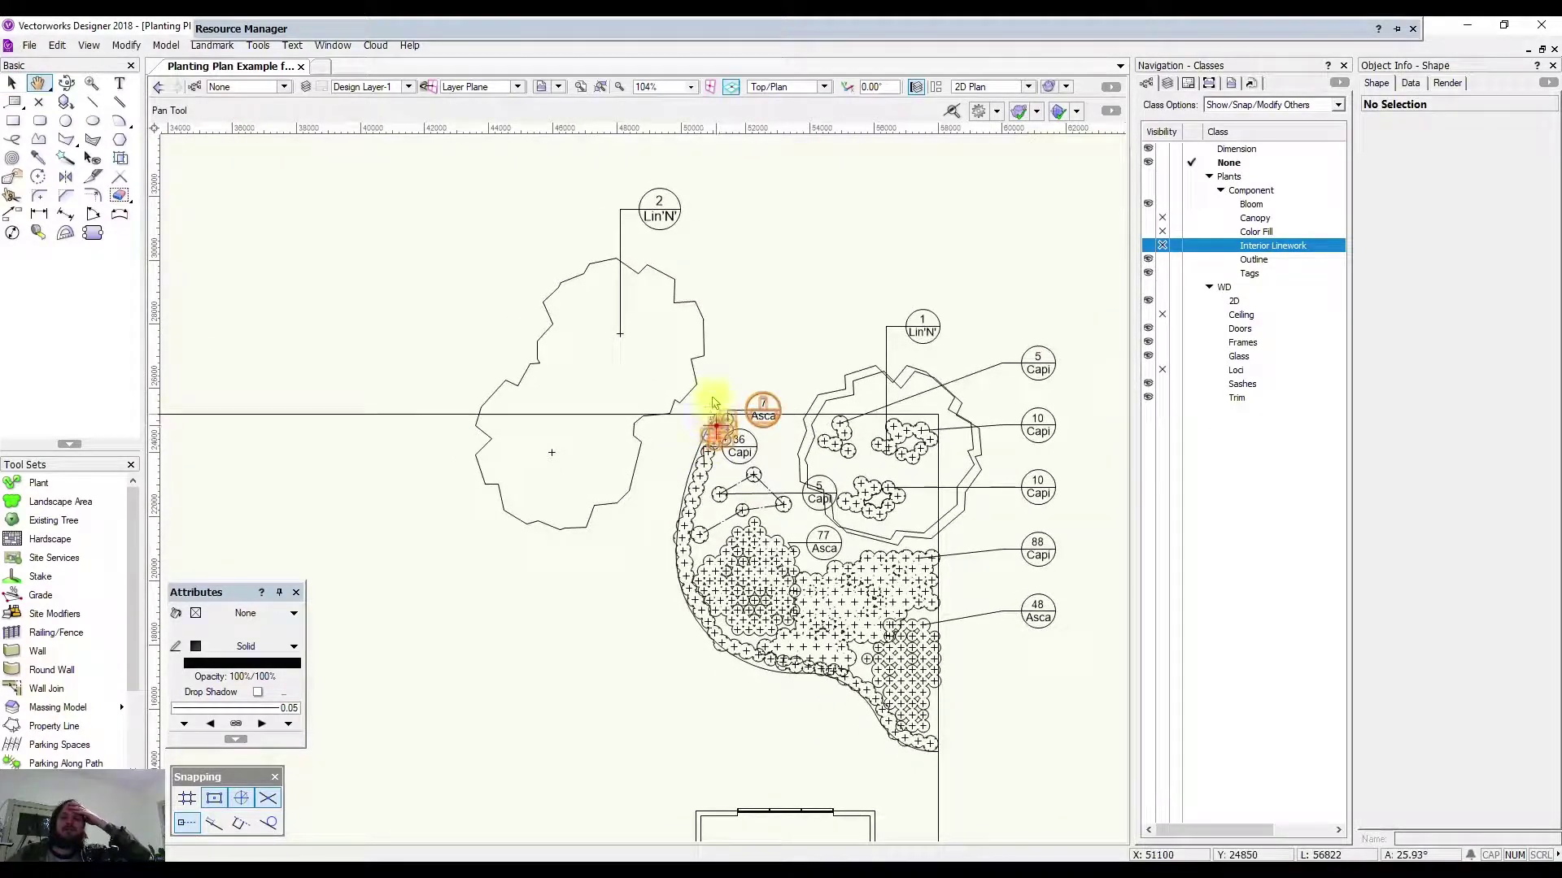
{"action": "scroll", "coordinate": [736, 334], "scroll_direction": "down", "scroll_amount": 2}
{"action": "scroll", "coordinate": [685, 569], "scroll_direction": "down", "scroll_amount": 2}
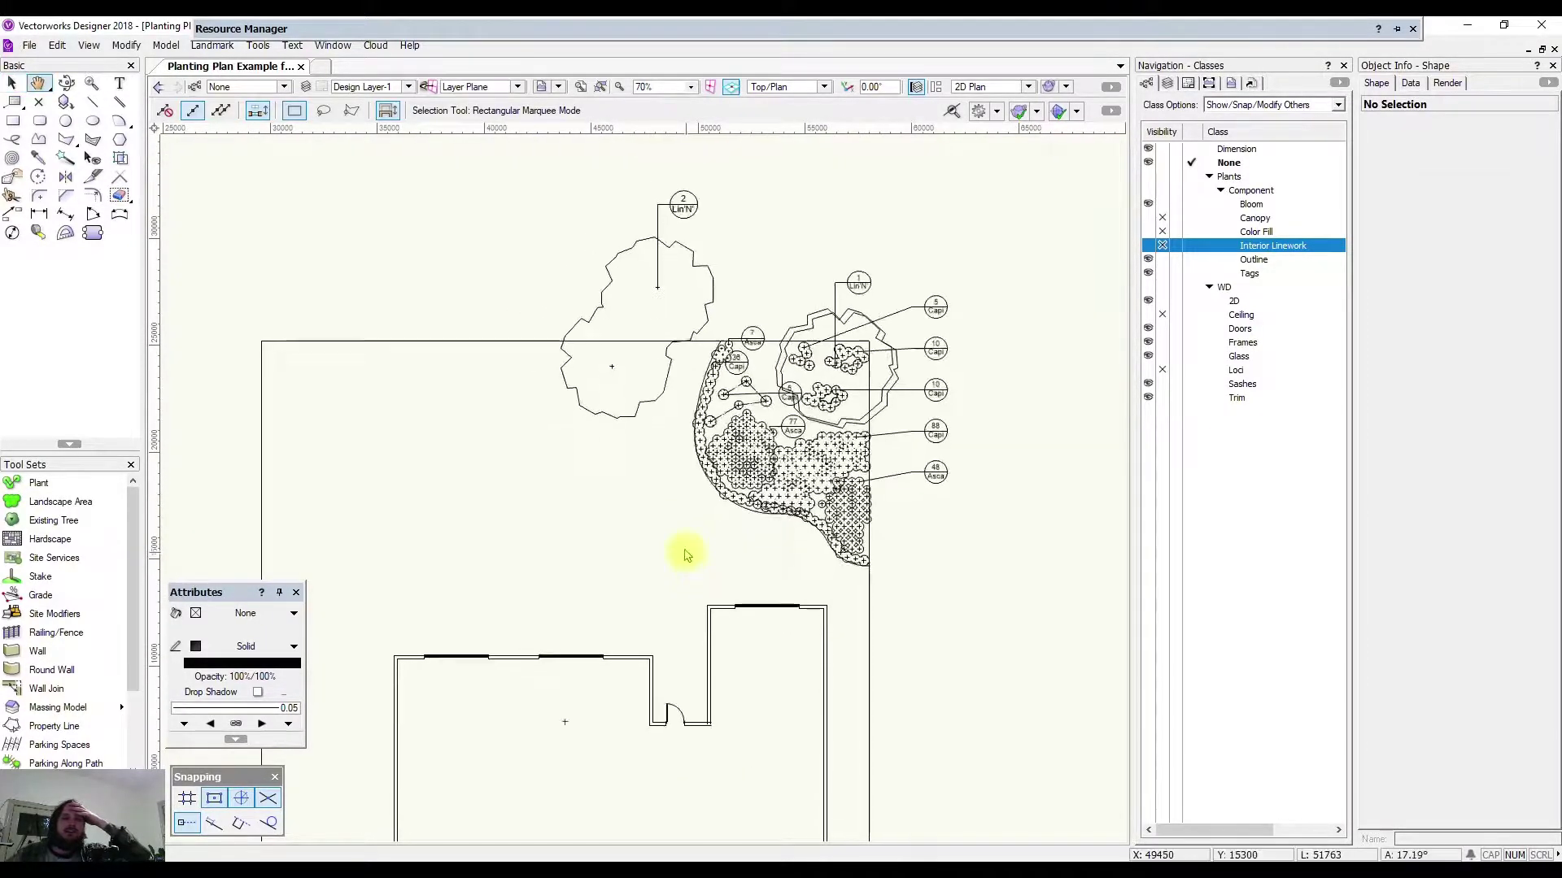
{"action": "left_click", "coordinate": [13, 121]}
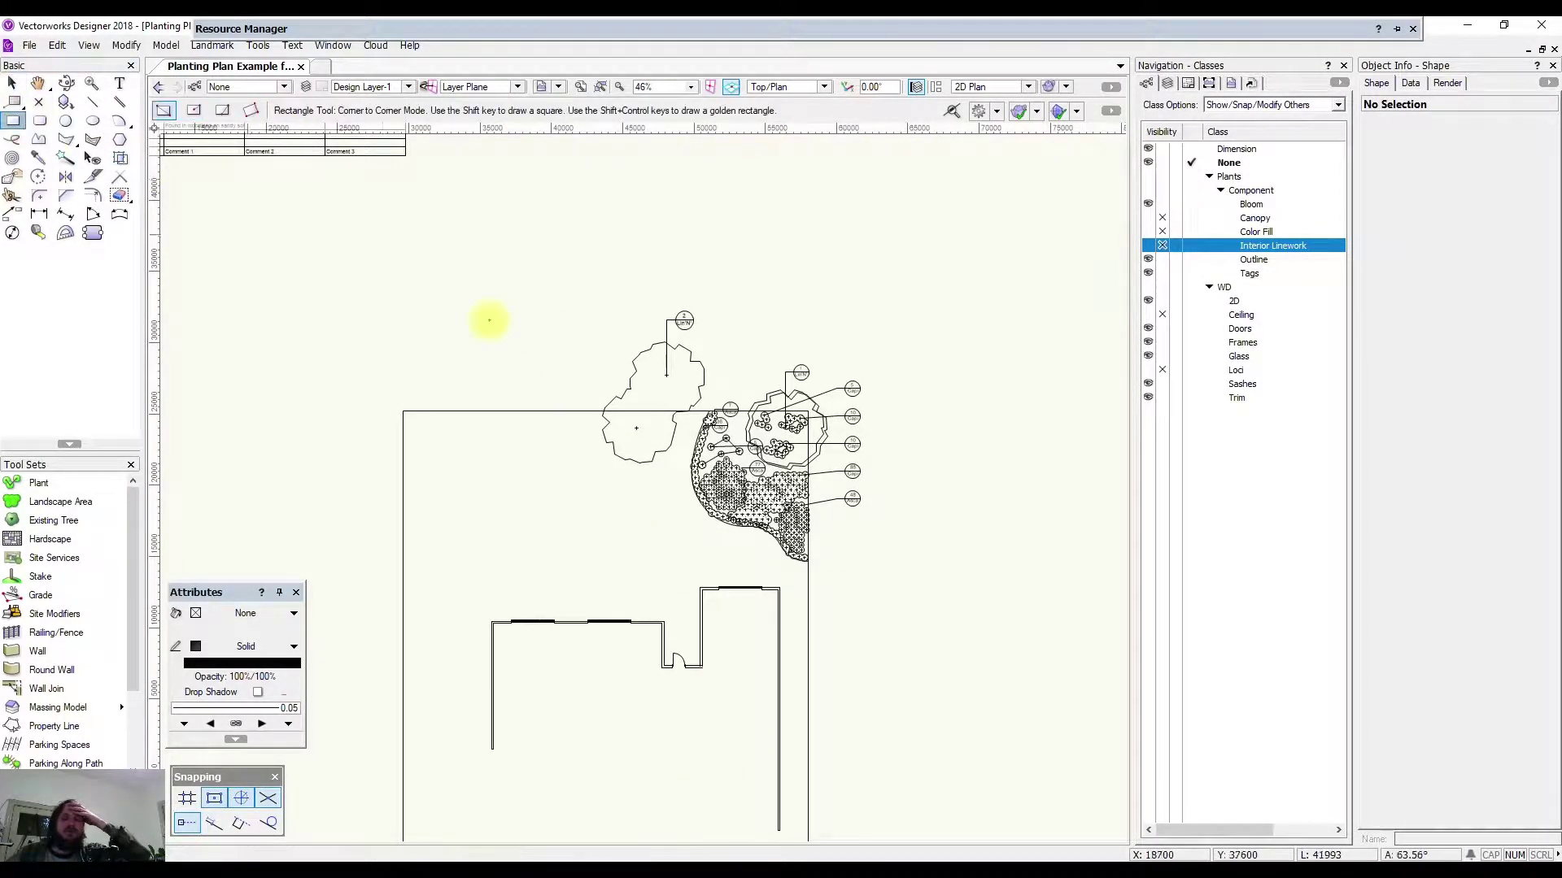
{"action": "left_click", "coordinate": [380, 300]}
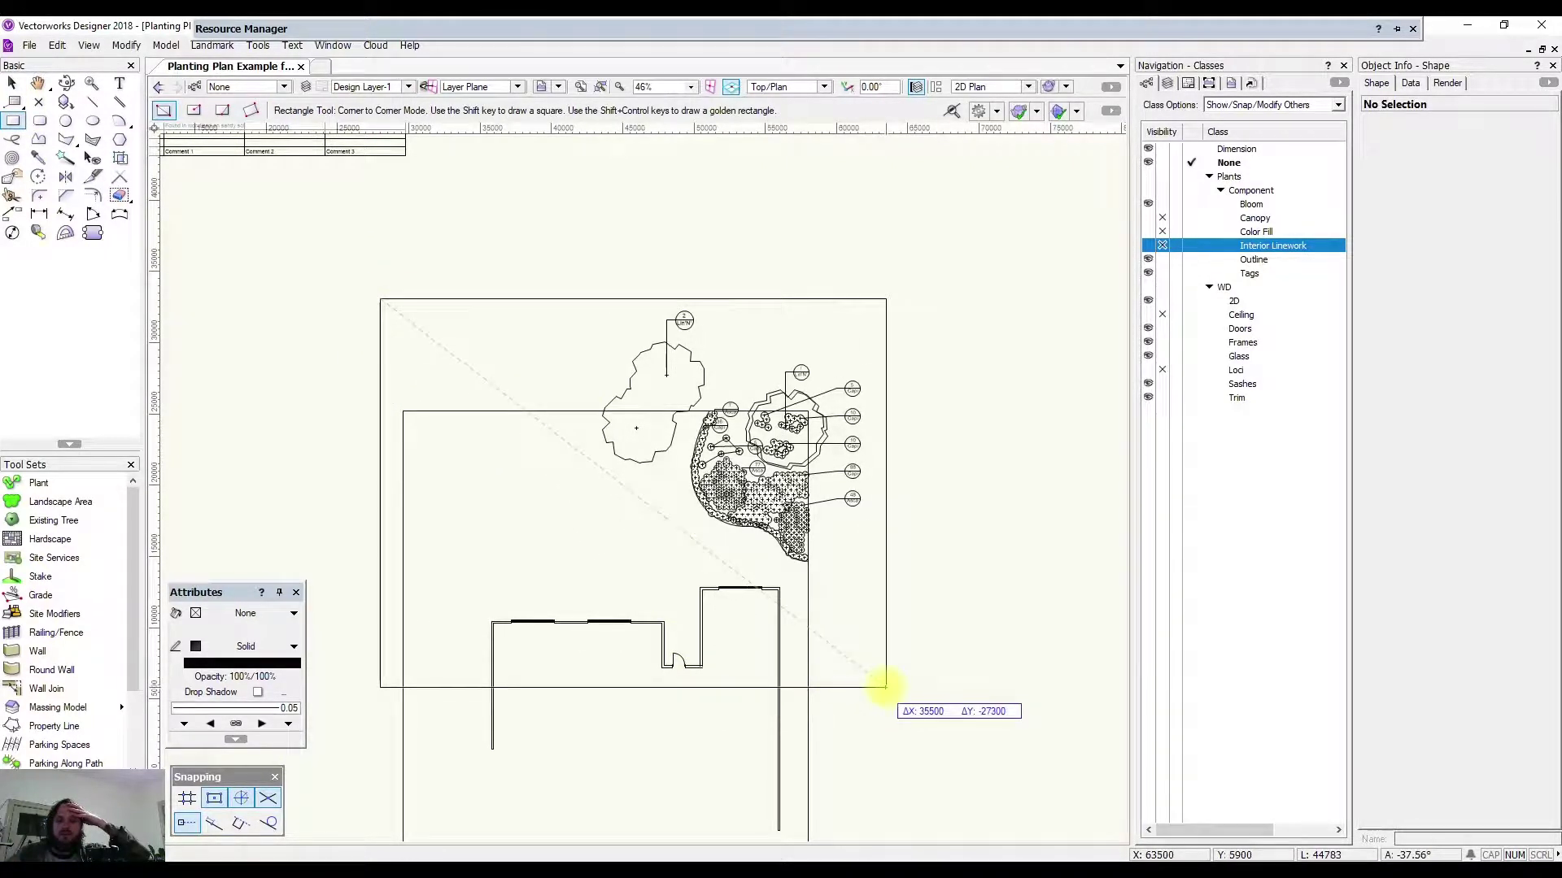
{"action": "left_click", "coordinate": [880, 689]}
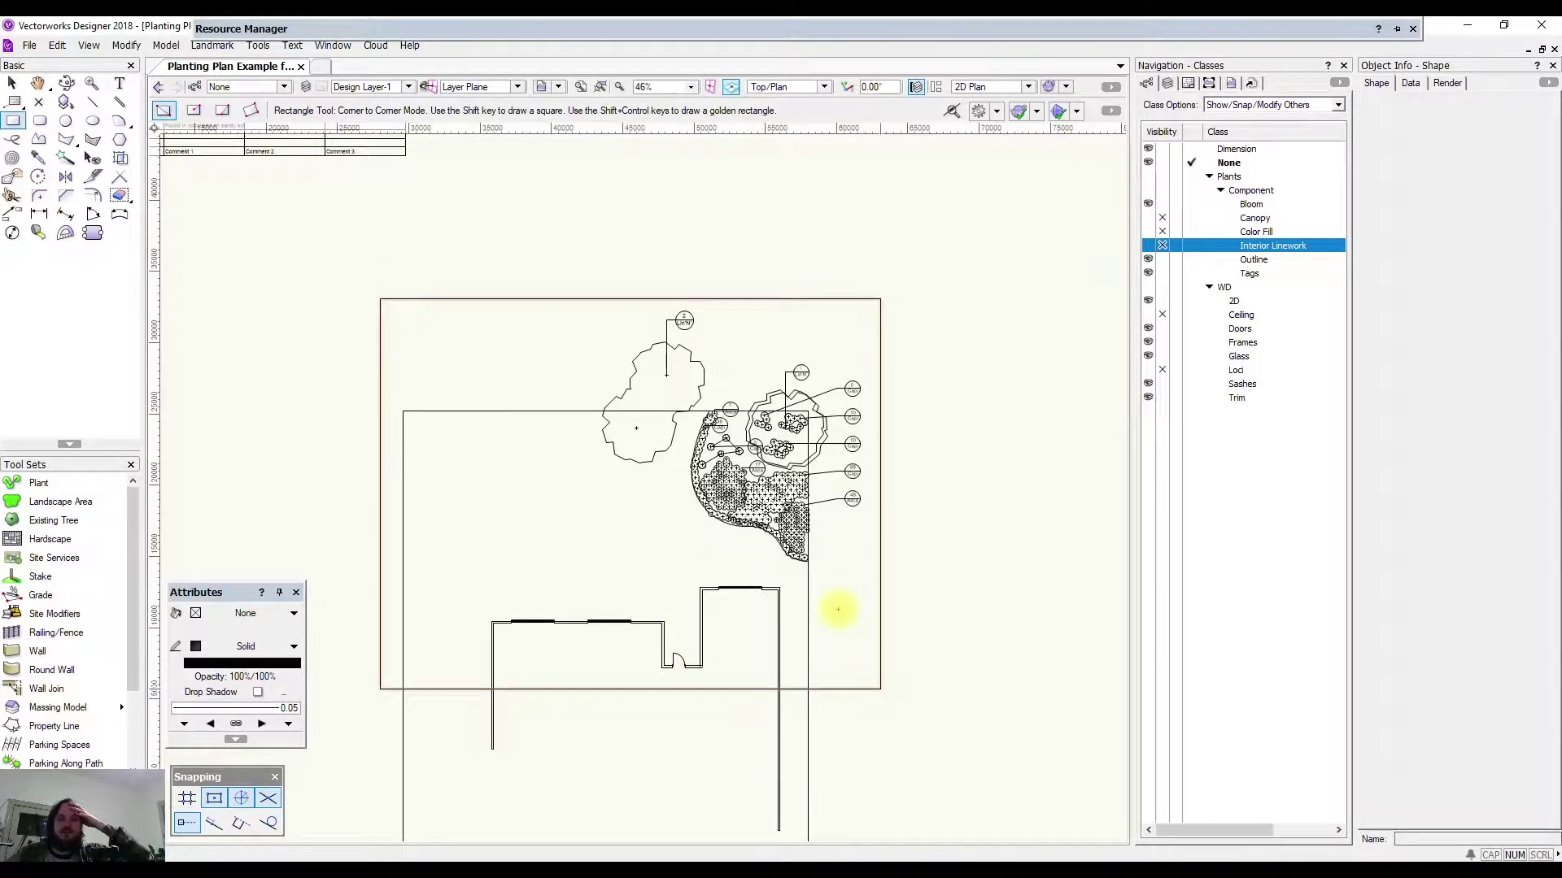
Create a viewport from the rectangle on sheet layer Sht-1 [Planting Plan] at 1:100 scale in Top/Plan view.
{"action": "left_click", "coordinate": [91, 47]}
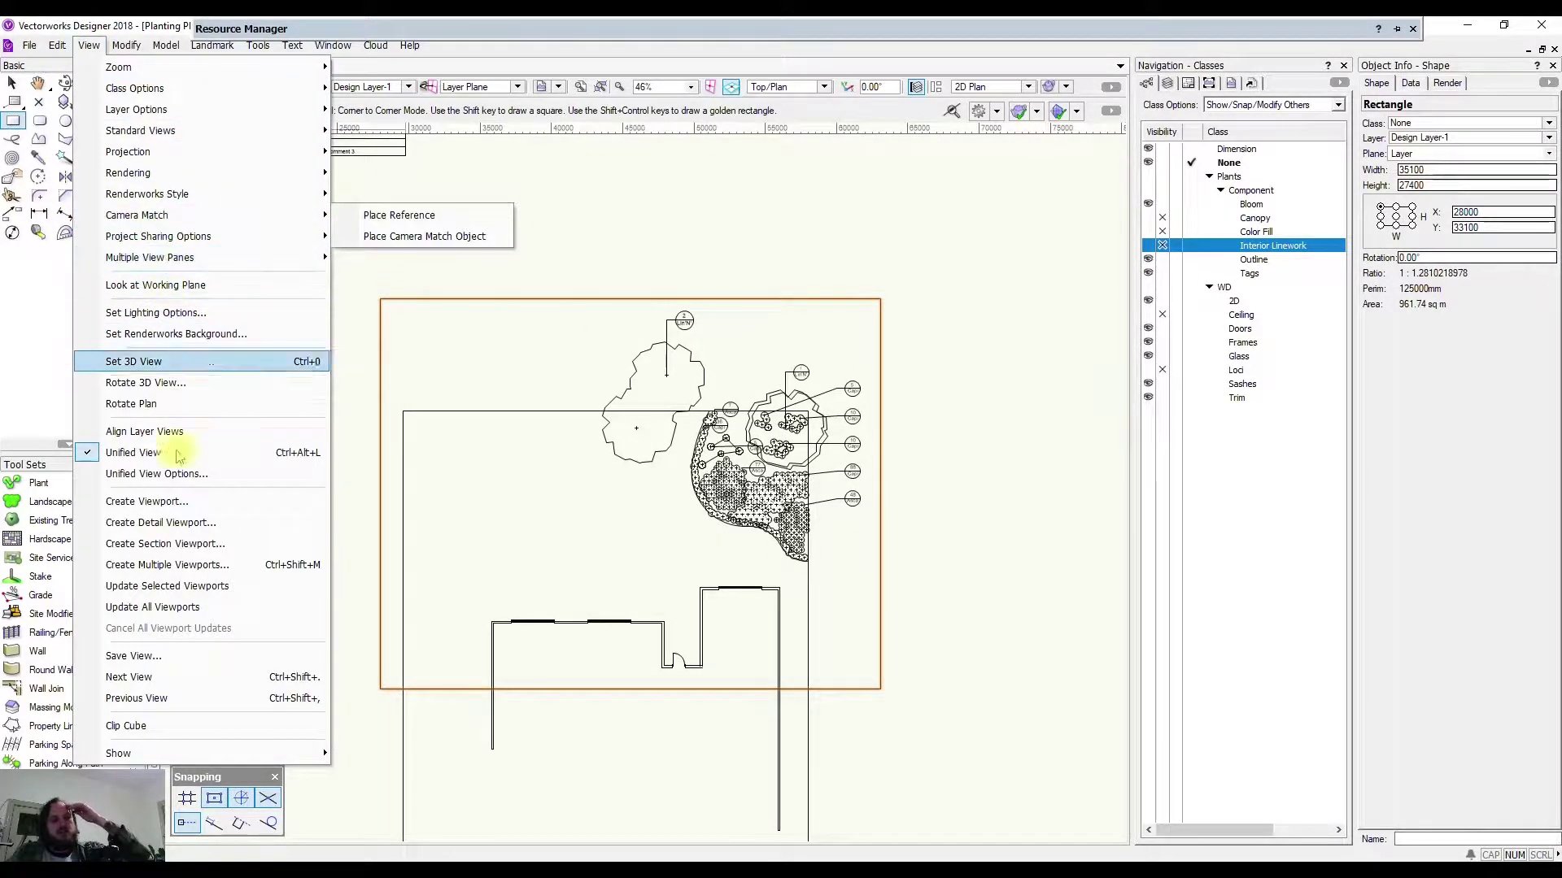
{"action": "left_click", "coordinate": [203, 501]}
{"action": "left_click", "coordinate": [811, 485]}
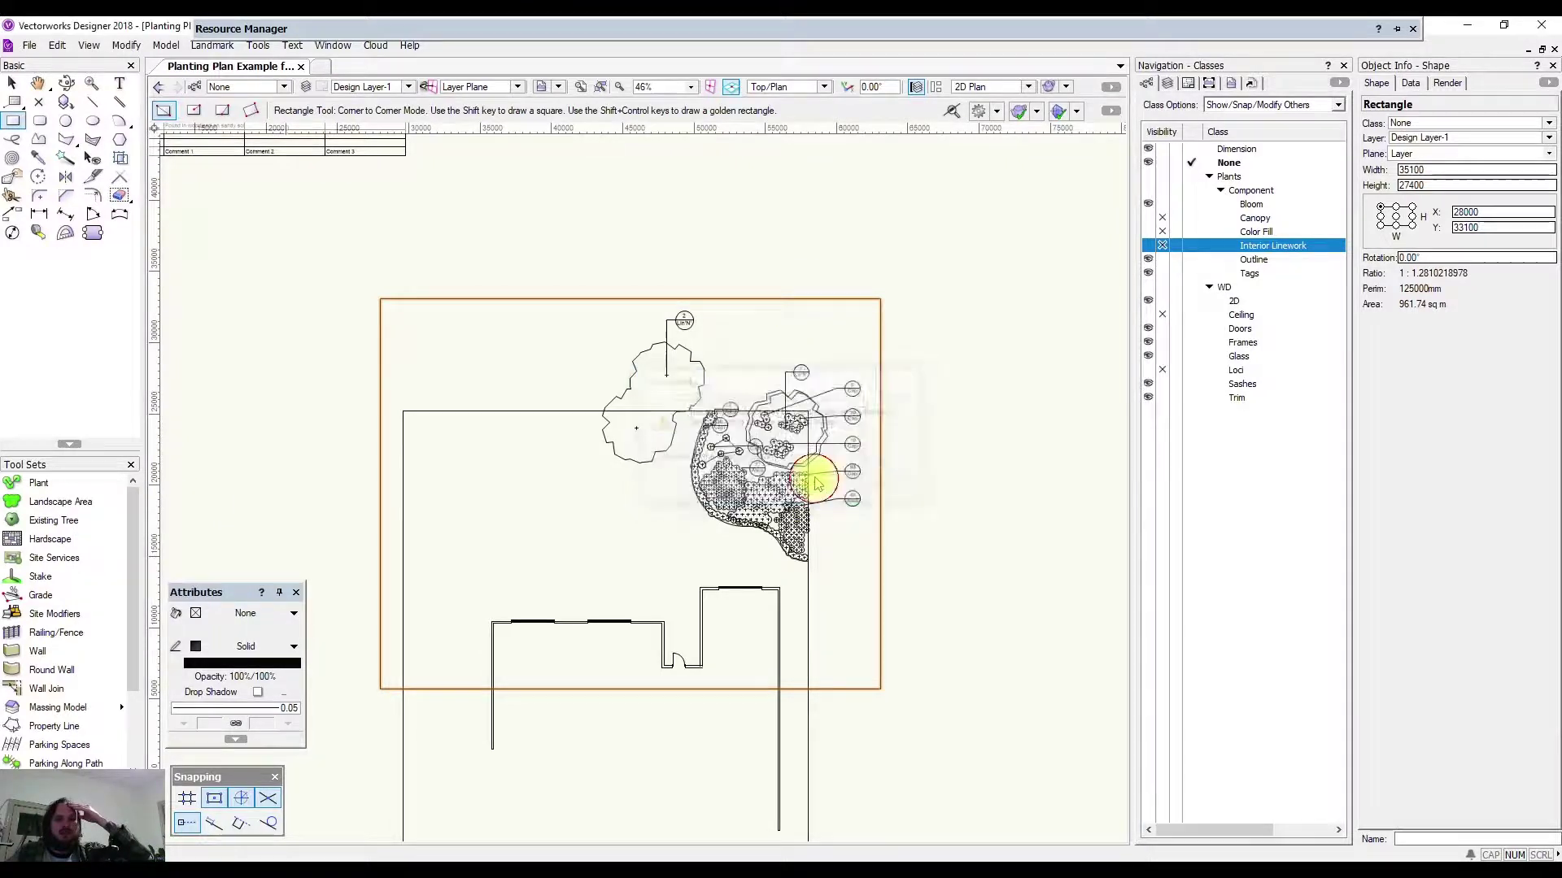
{"action": "left_click", "coordinate": [838, 195]}
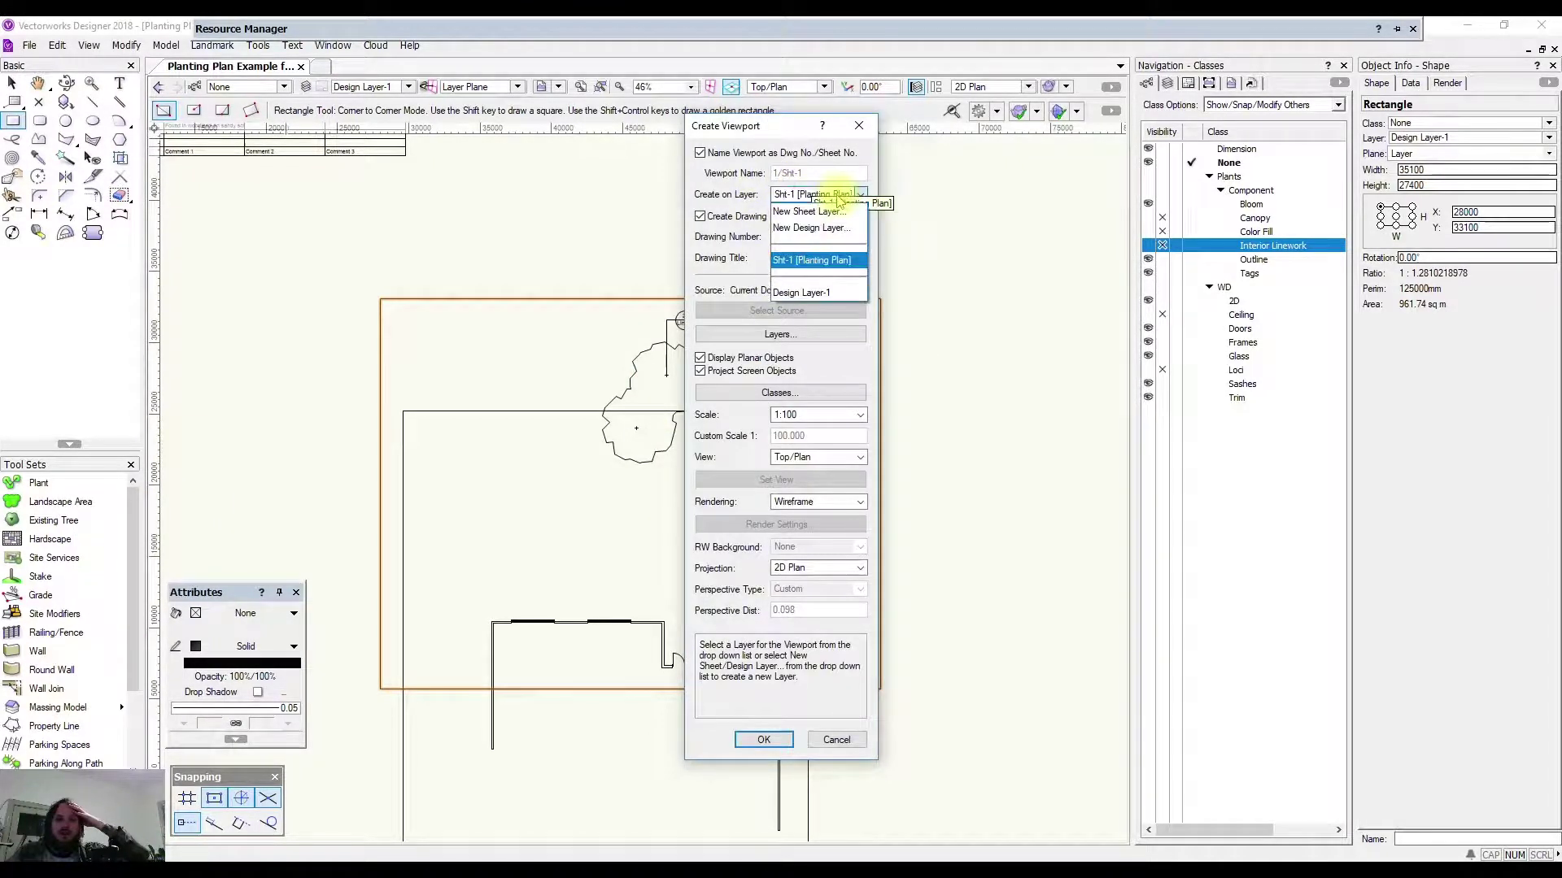
{"action": "left_click", "coordinate": [816, 267]}
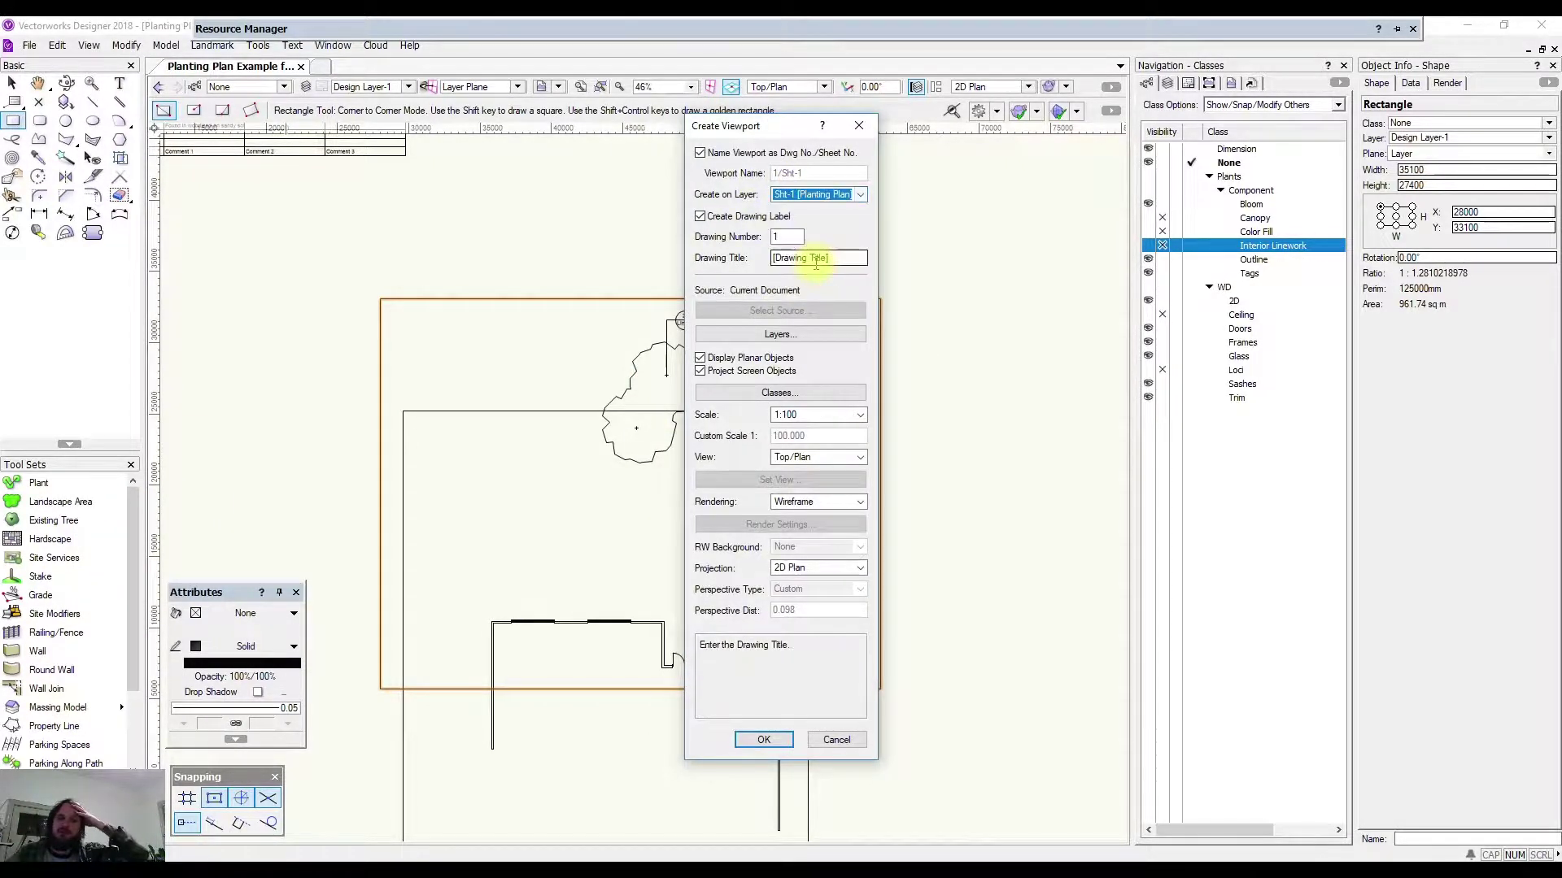
{"action": "left_click", "coordinate": [761, 737]}
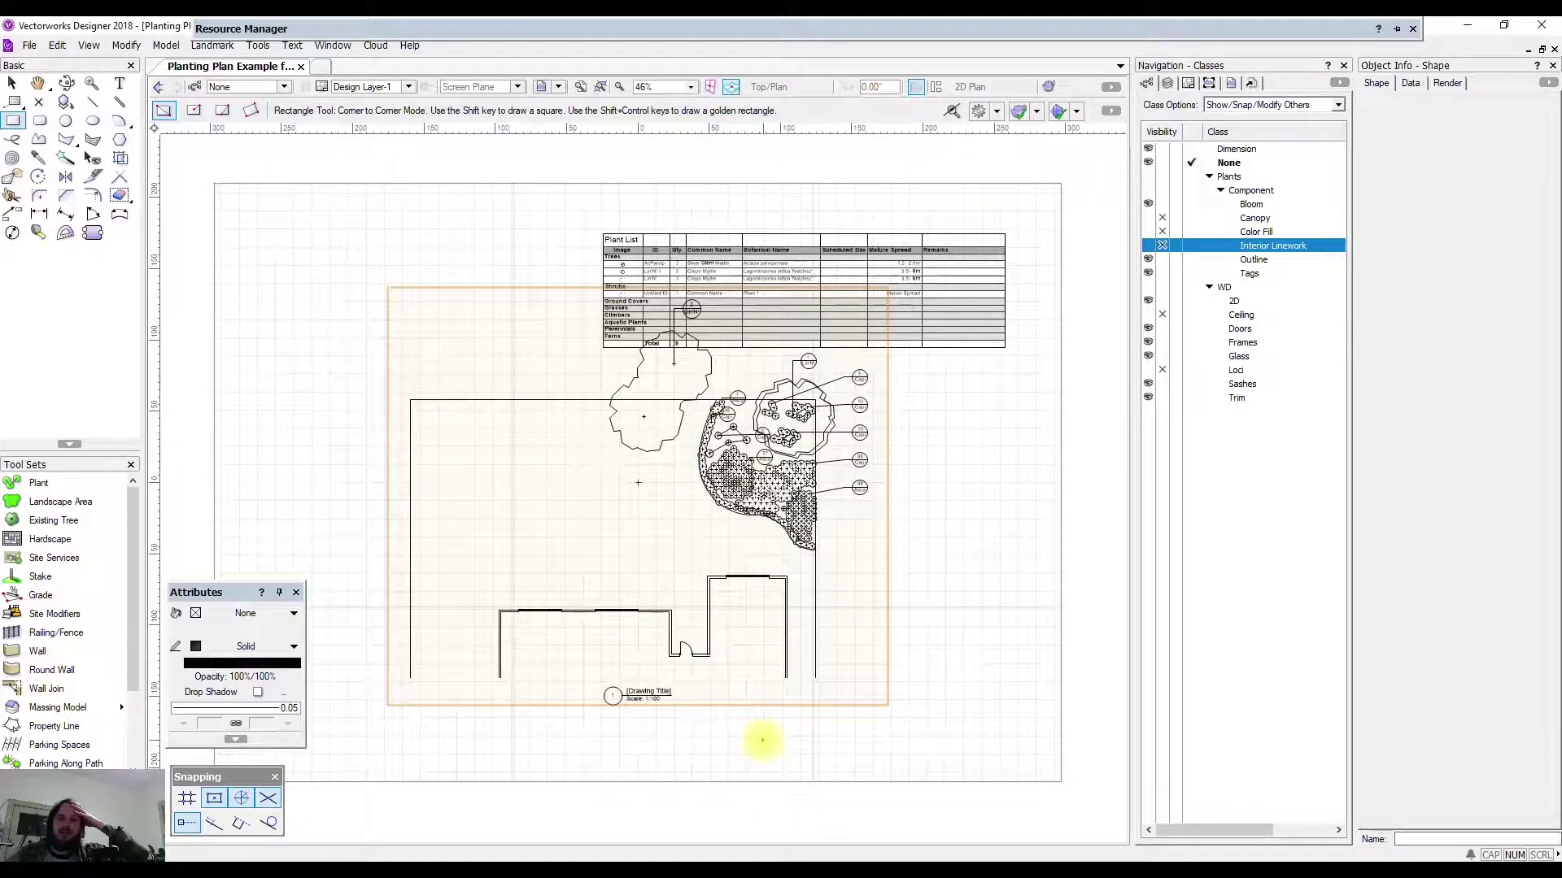
Move the new viewport about 137 mm up and to the left on the sheet, and inspect its trees and tags.
{"action": "left_click", "coordinate": [13, 82]}
{"action": "left_click_drag", "start_coordinate": [779, 461], "coordinate": [600, 488]}
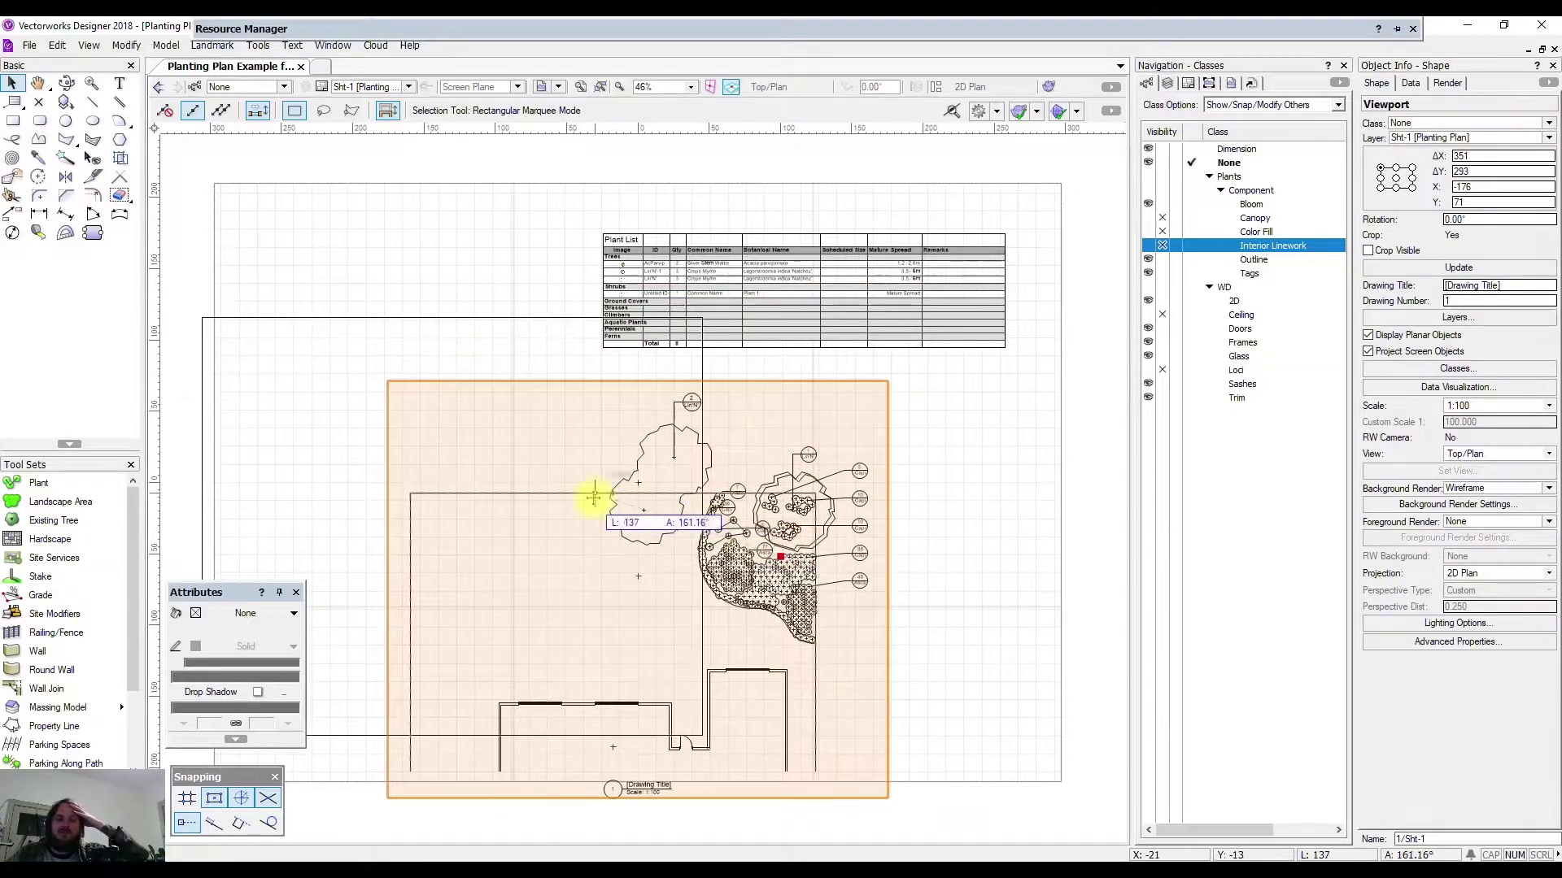
{"action": "scroll", "coordinate": [739, 516], "scroll_direction": "up", "scroll_amount": 5}
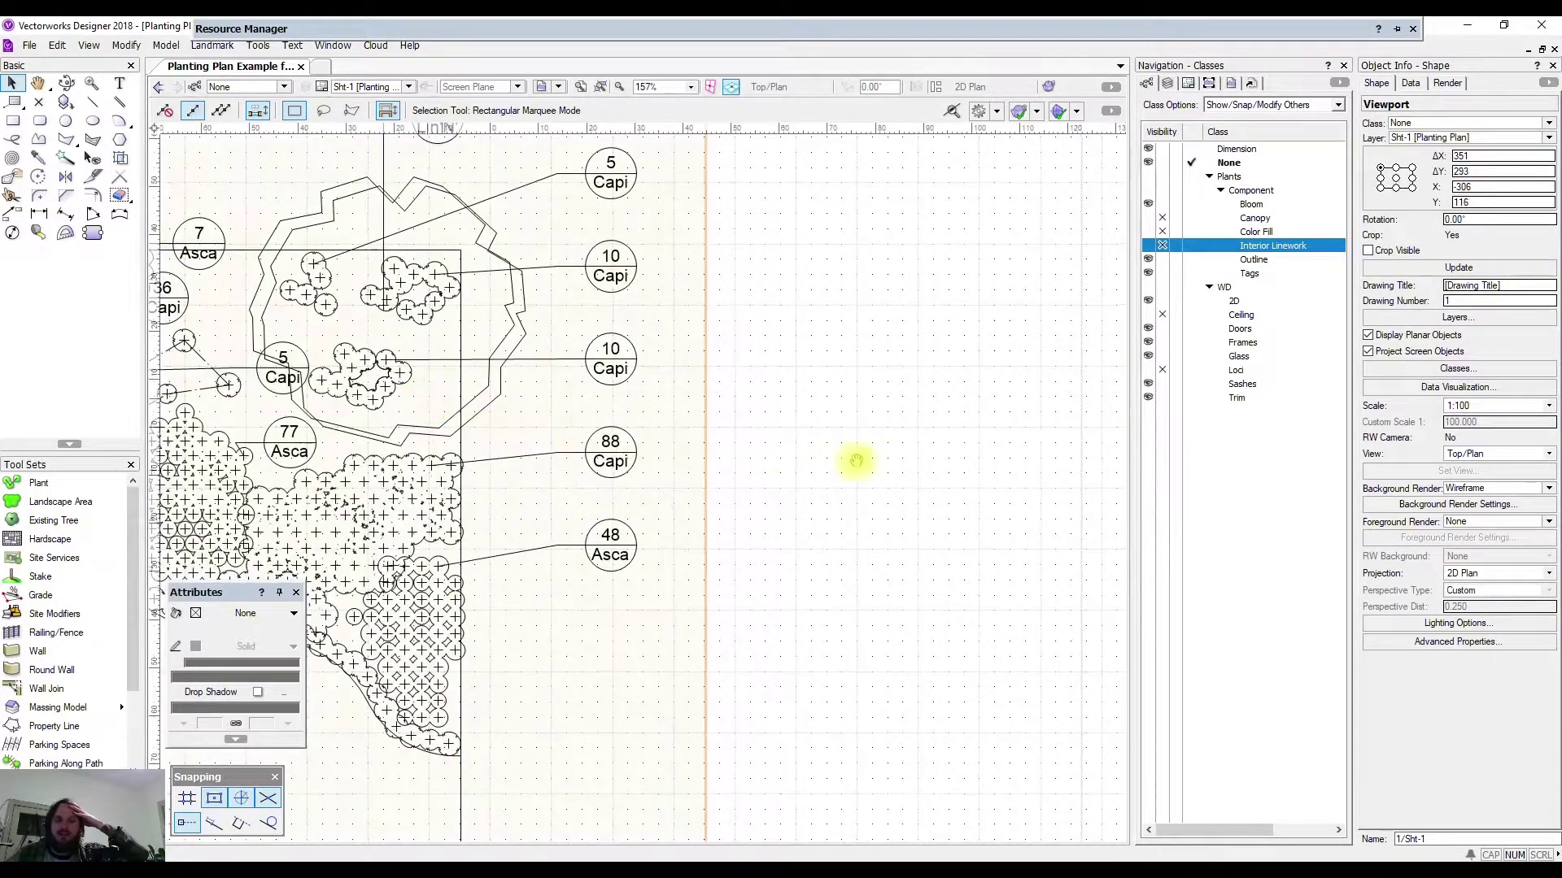
{"action": "scroll", "coordinate": [830, 454], "scroll_direction": "down", "scroll_amount": 3}
{"action": "scroll", "coordinate": [805, 411], "scroll_direction": "up", "scroll_amount": 3}
{"action": "scroll", "coordinate": [742, 331], "scroll_direction": "down", "scroll_amount": 4}
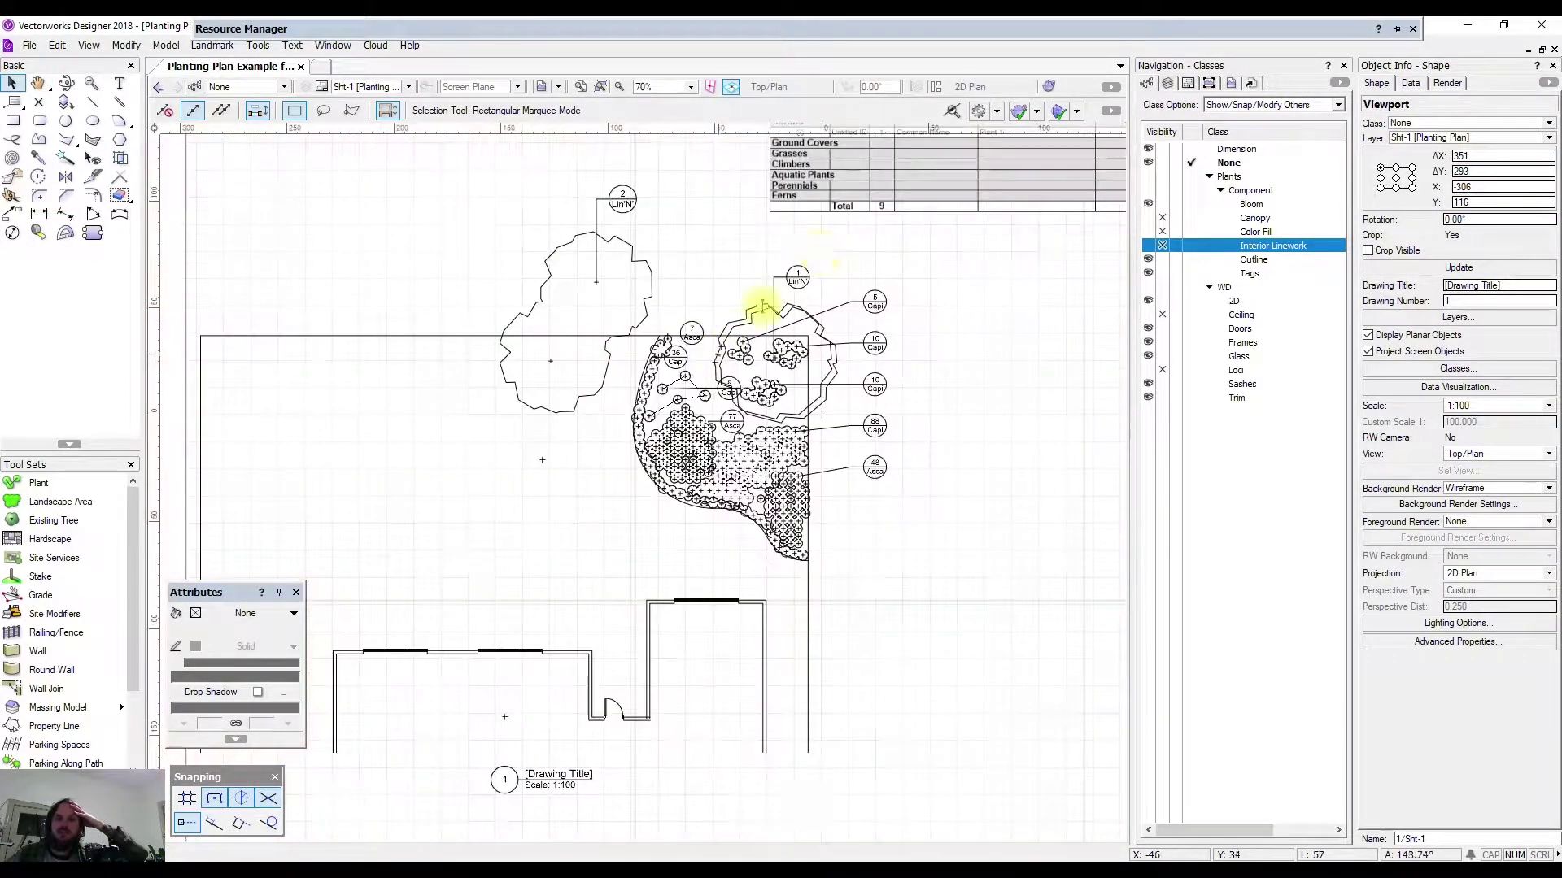
{"action": "scroll", "coordinate": [795, 268], "scroll_direction": "up", "scroll_amount": 3}
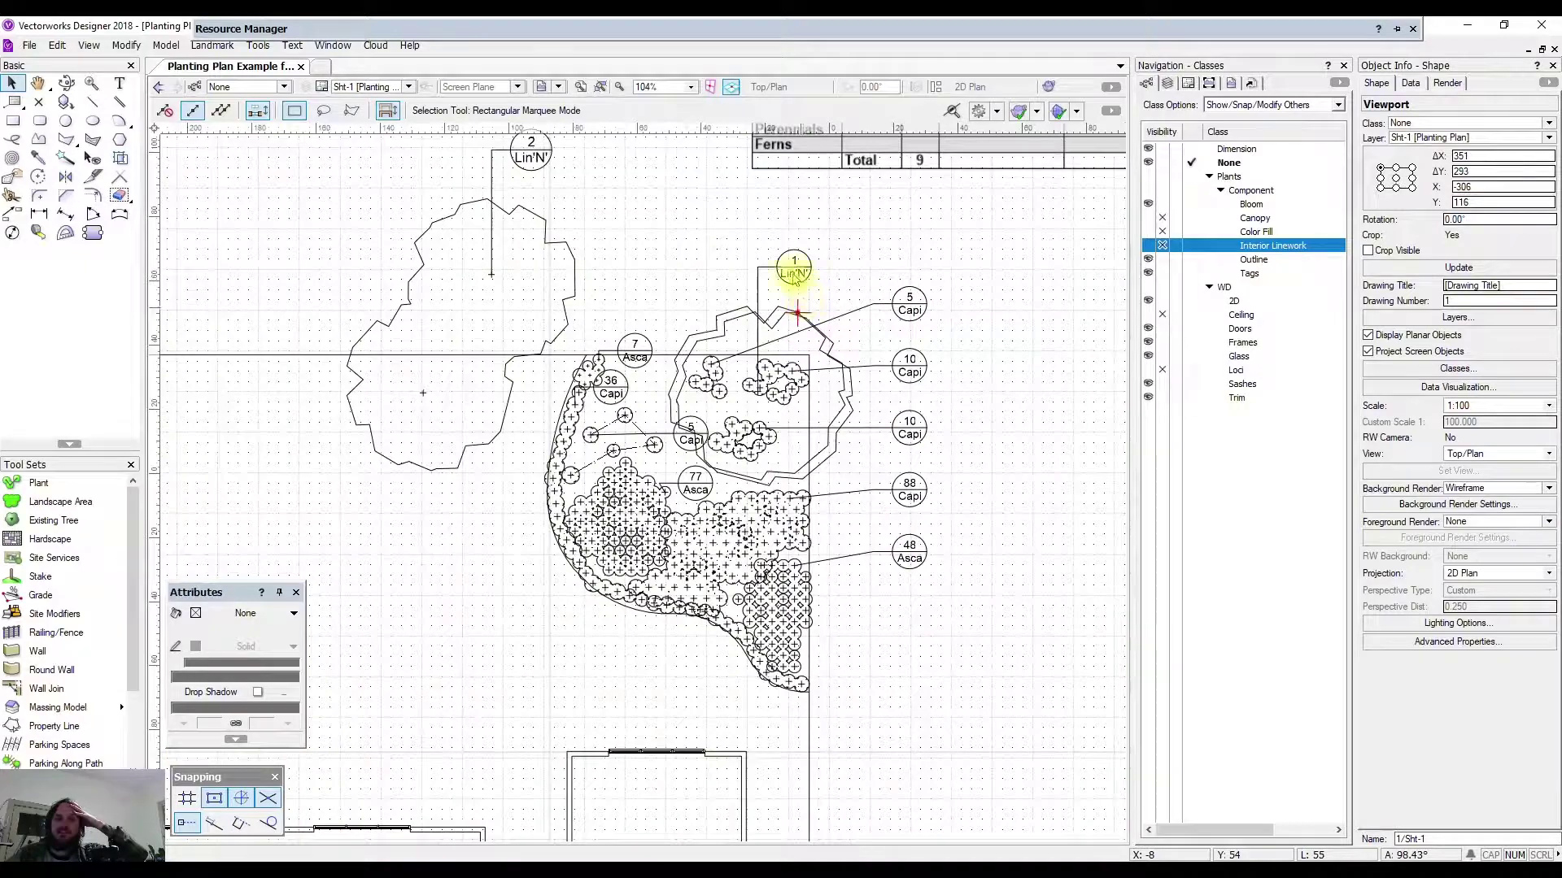
{"action": "left_click", "coordinate": [999, 518]}
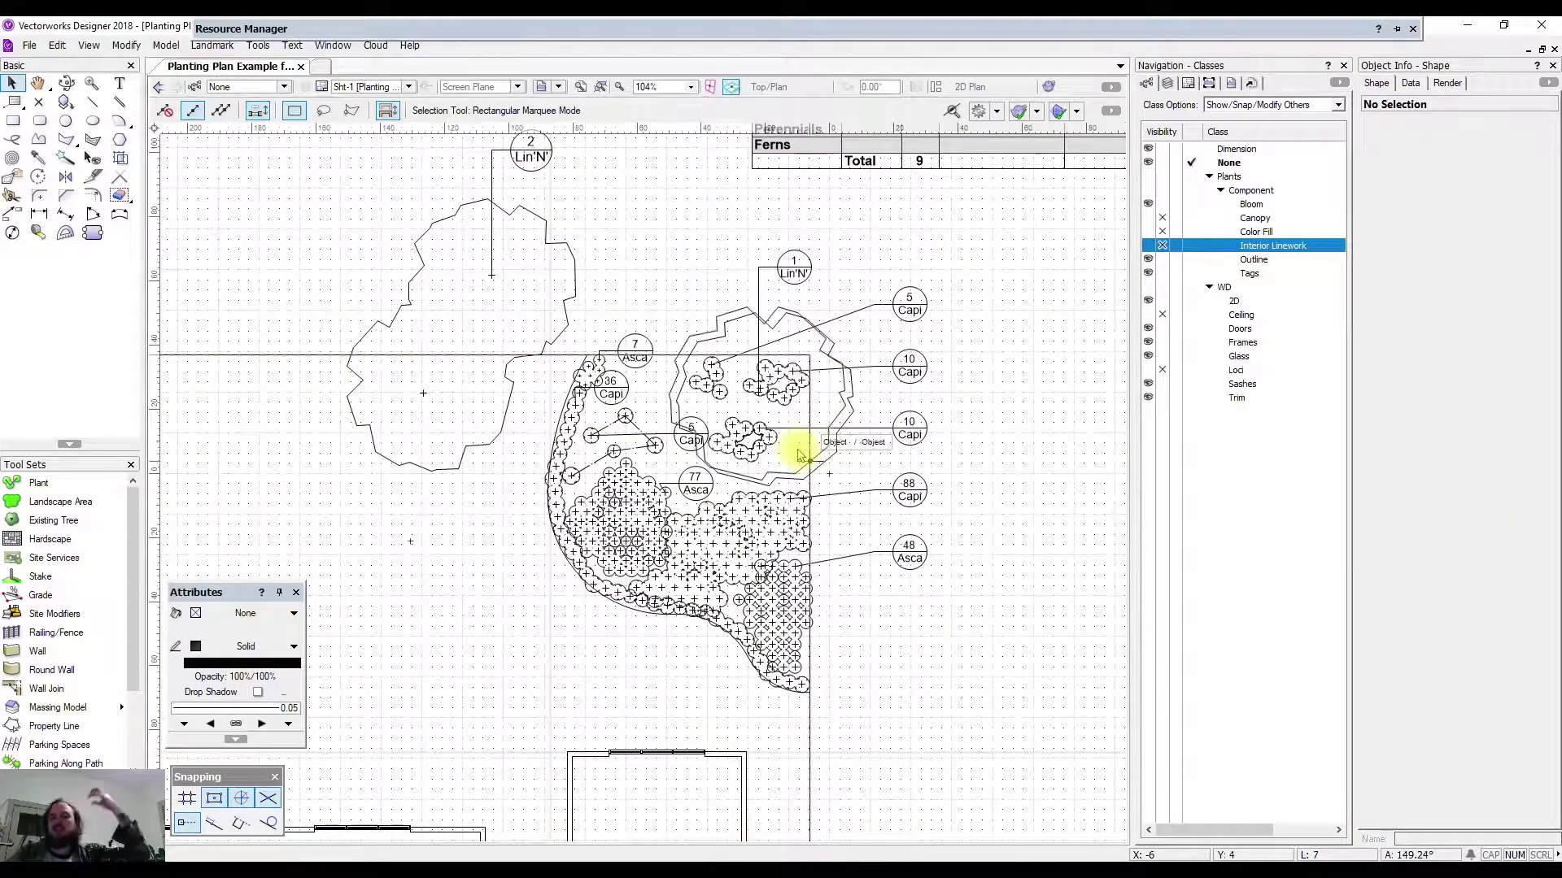
{"action": "scroll", "coordinate": [799, 456], "scroll_direction": "down", "scroll_amount": 2}
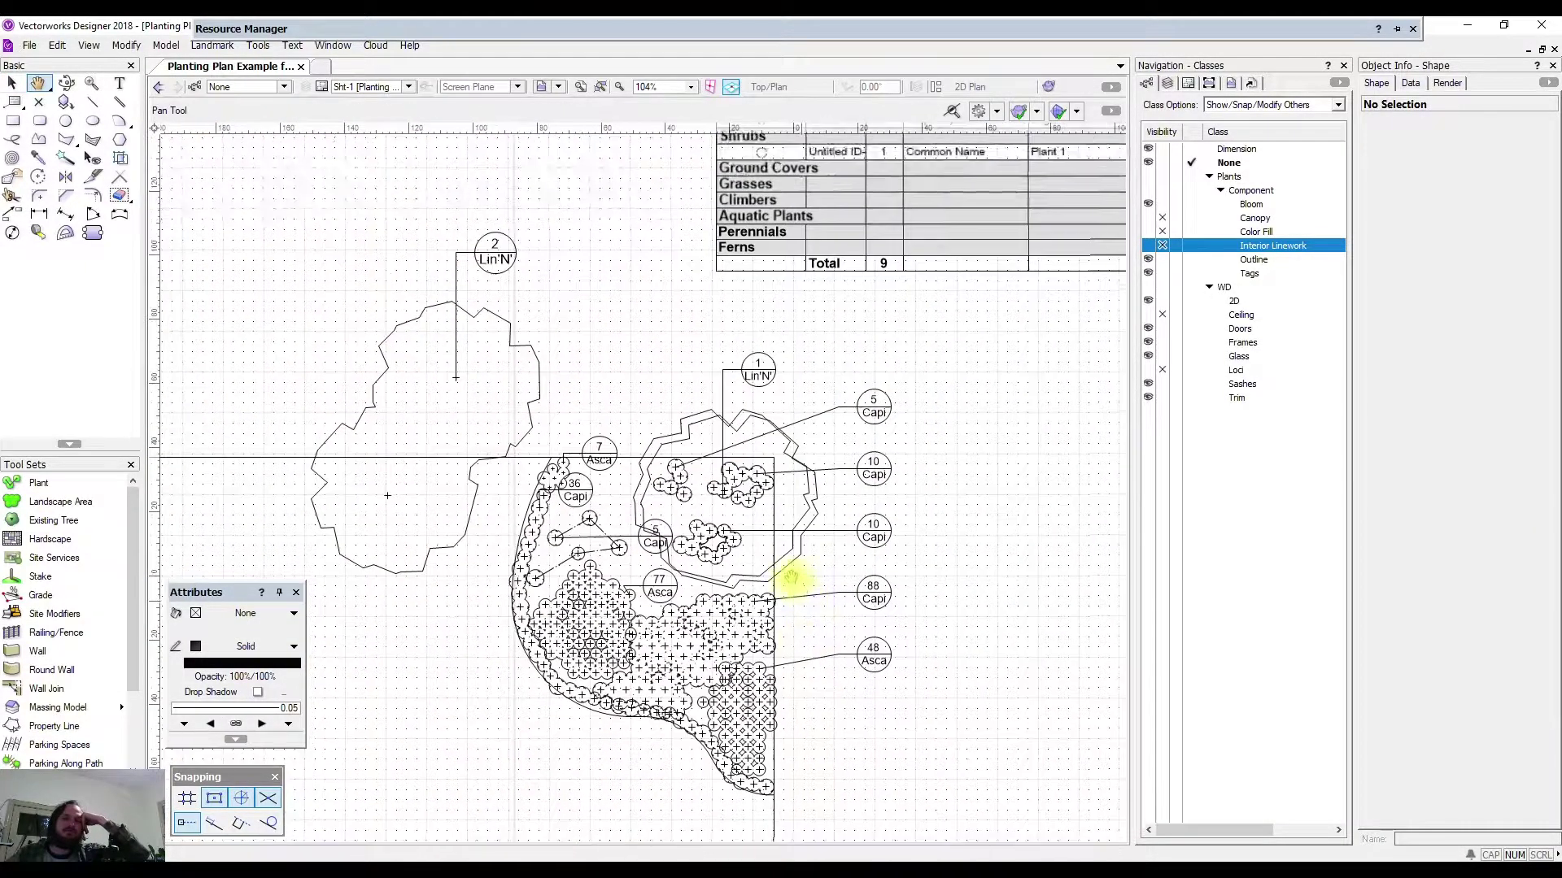
{"action": "scroll", "coordinate": [843, 485], "scroll_direction": "down", "scroll_amount": 2}
{"action": "middle_click_drag", "start_coordinate": [924, 593], "coordinate": [718, 442]}
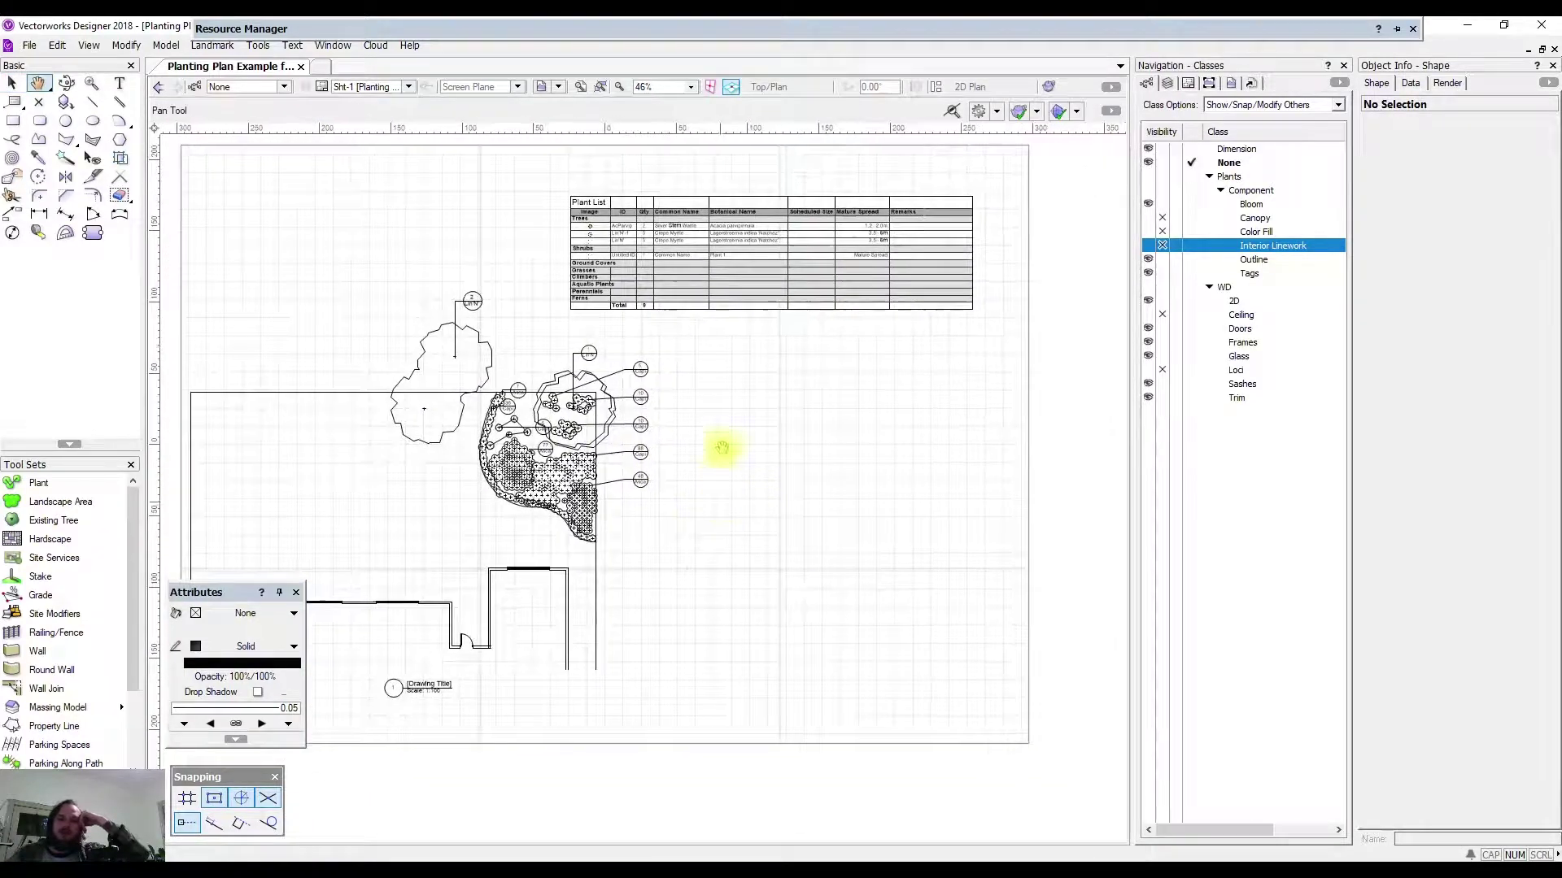
Duplicate the Sht-1 sheet layer and set the copy's sheet title to Concept Plan.
{"action": "left_click", "coordinate": [1208, 83]}
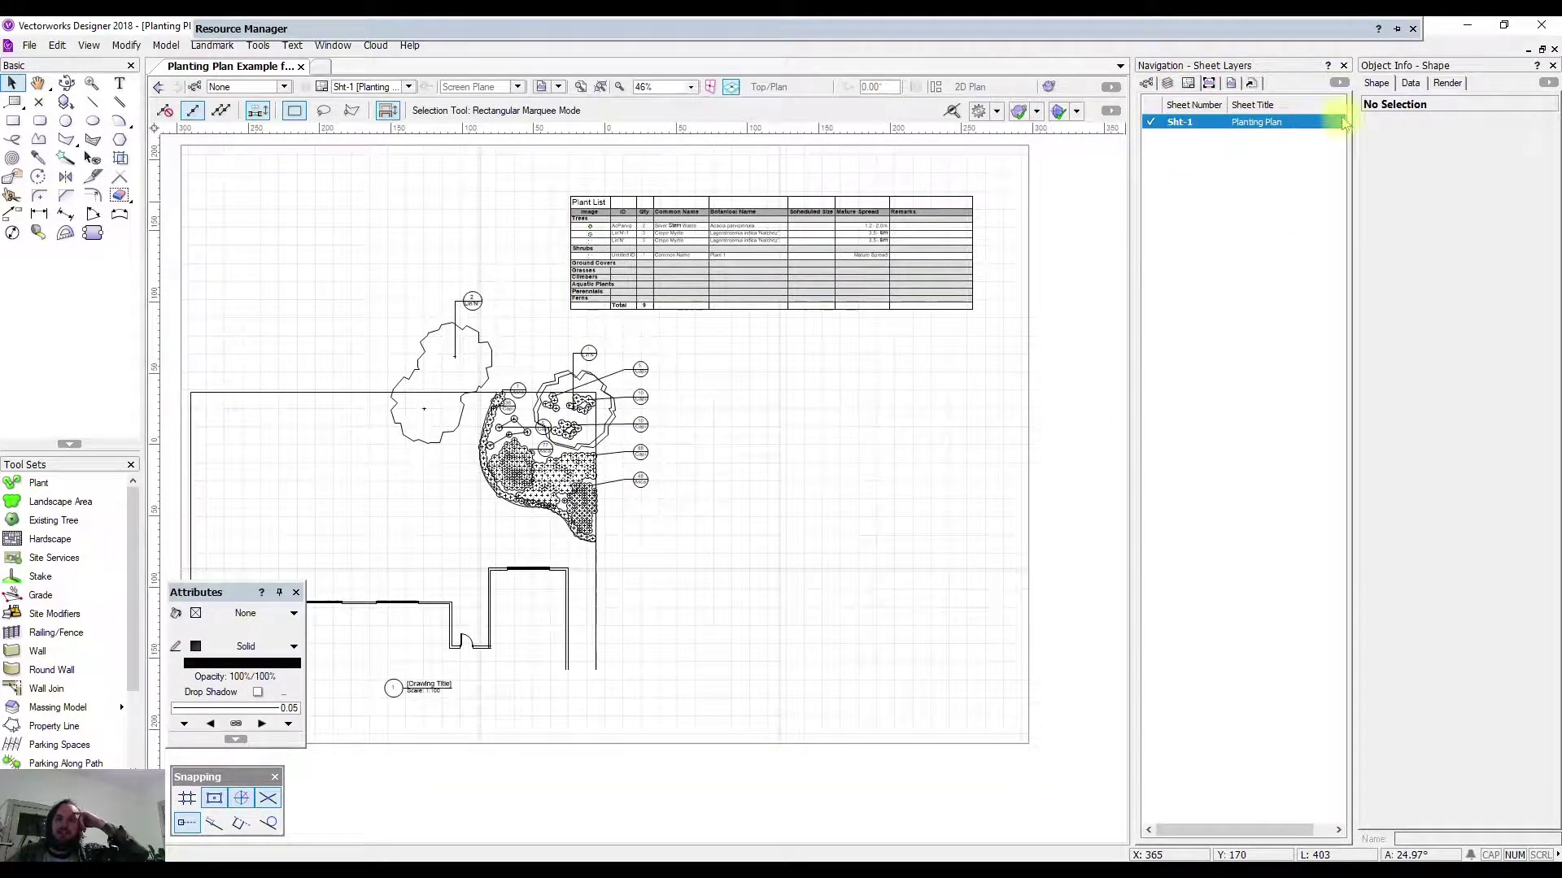
{"action": "right_click", "coordinate": [1260, 127]}
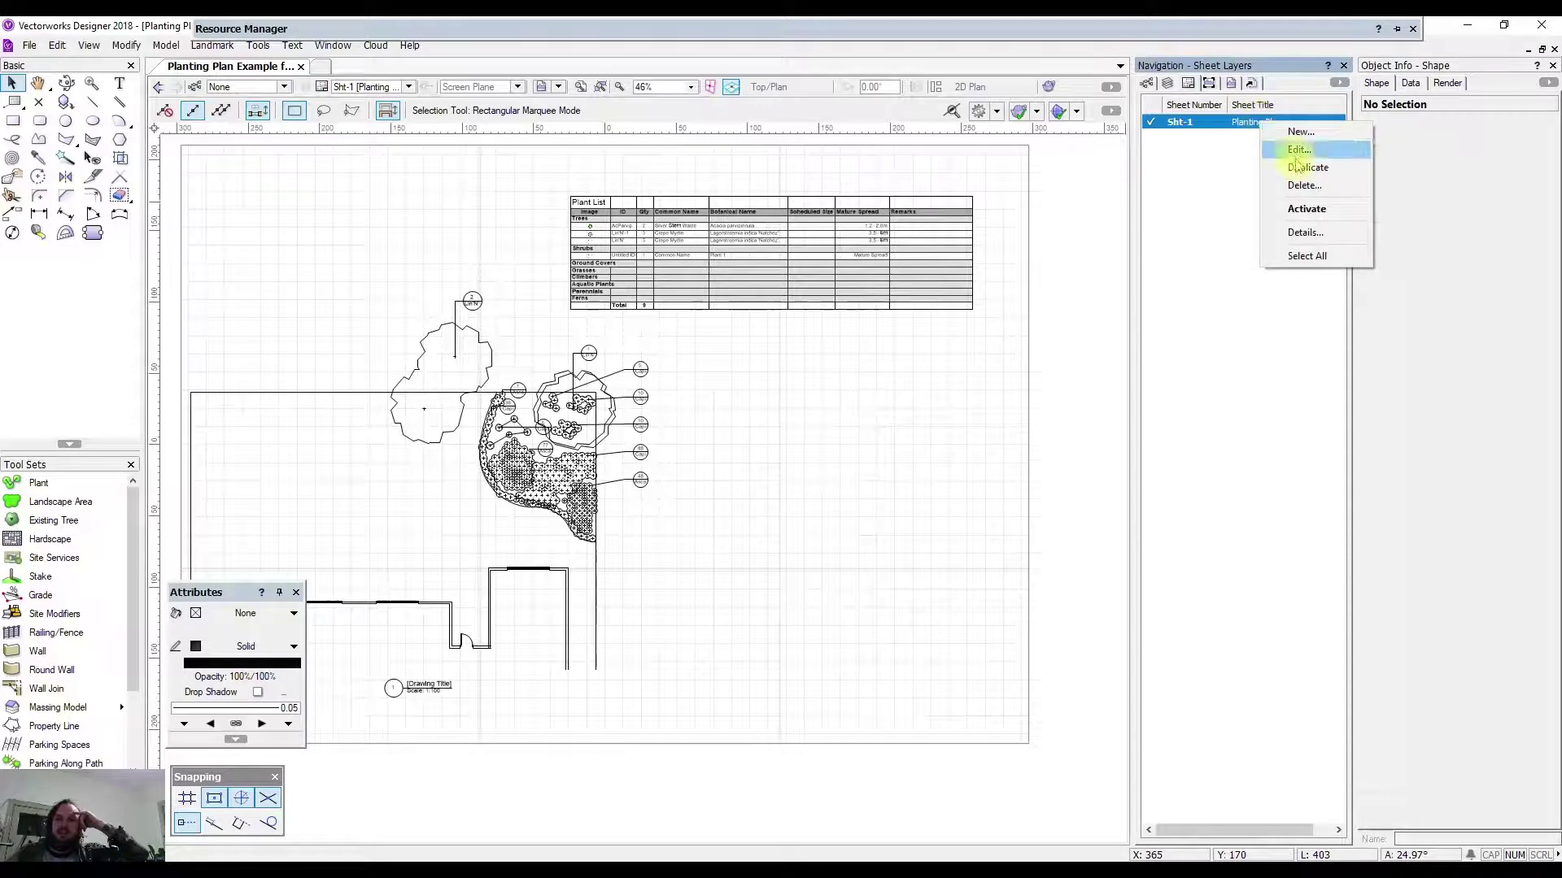
{"action": "left_click", "coordinate": [1294, 161]}
{"action": "right_click", "coordinate": [1279, 144]}
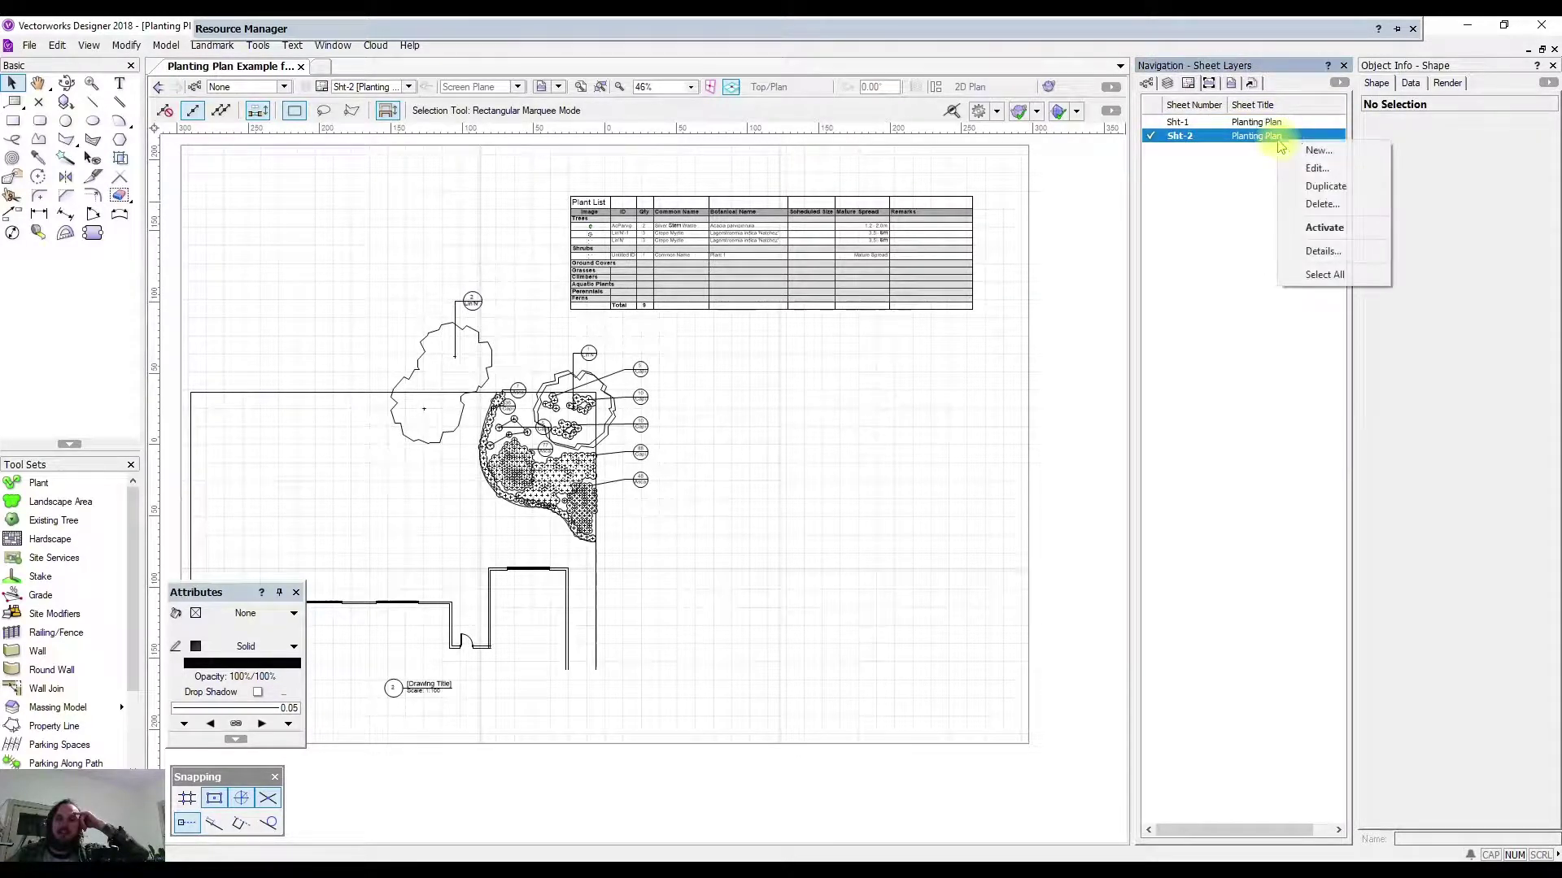
{"action": "left_click", "coordinate": [1305, 161]}
{"action": "left_click_drag", "start_coordinate": [854, 347], "coordinate": [732, 348]}
{"action": "type", "text": "Concept Plan"}
{"action": "key", "text": "Return"}
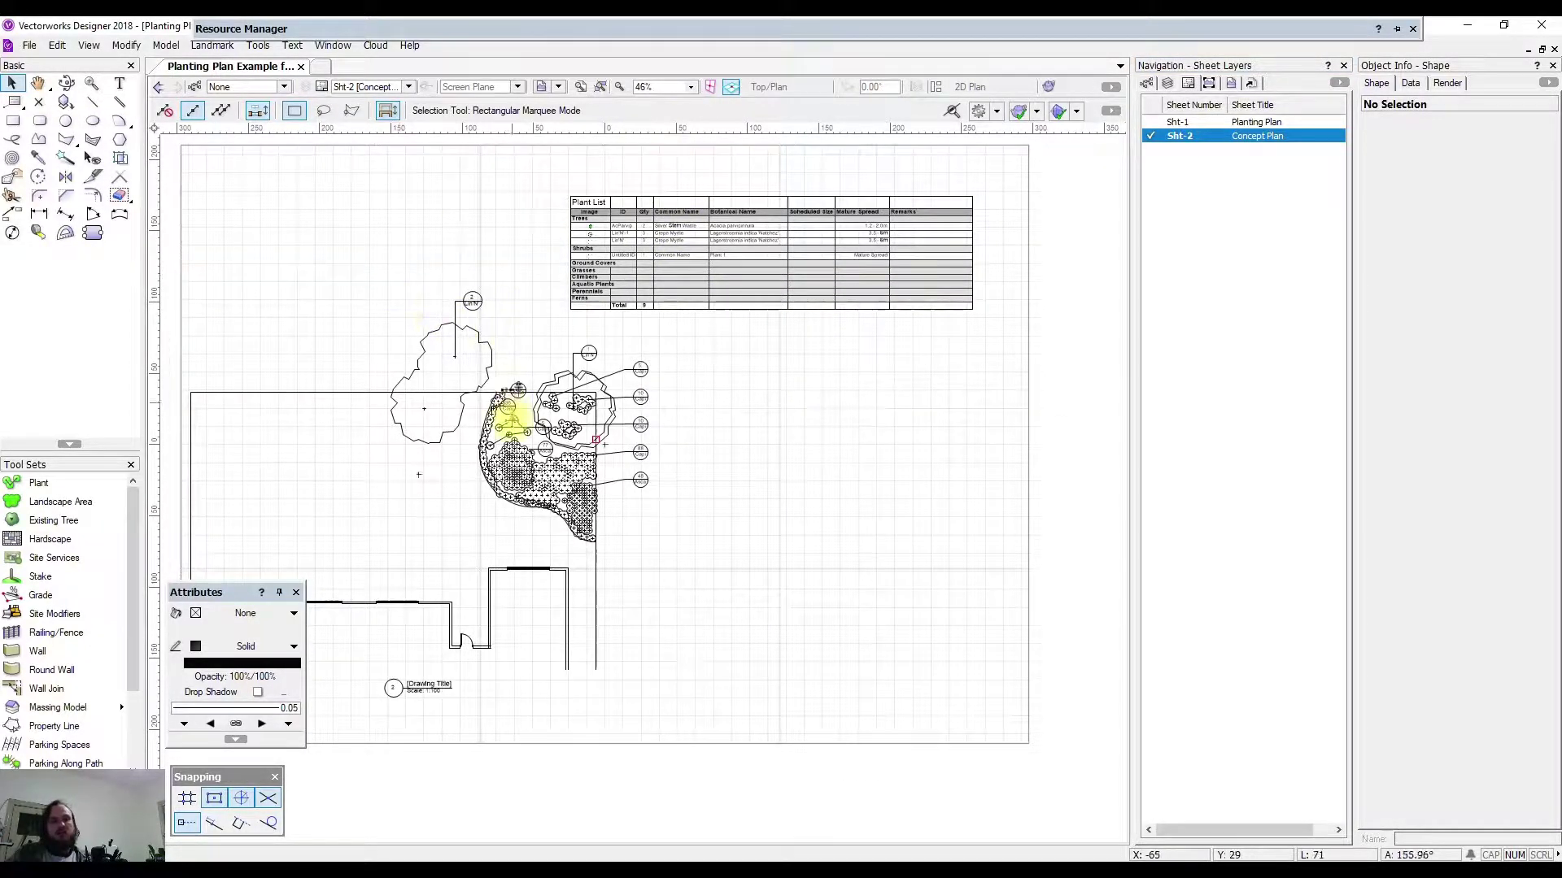
Delete the plant list from the Concept Plan sheet and move its viewport toward the middle of the sheet.
{"action": "left_click", "coordinate": [843, 285]}
{"action": "key", "text": "Delete"}
{"action": "double_click", "coordinate": [1285, 122]}
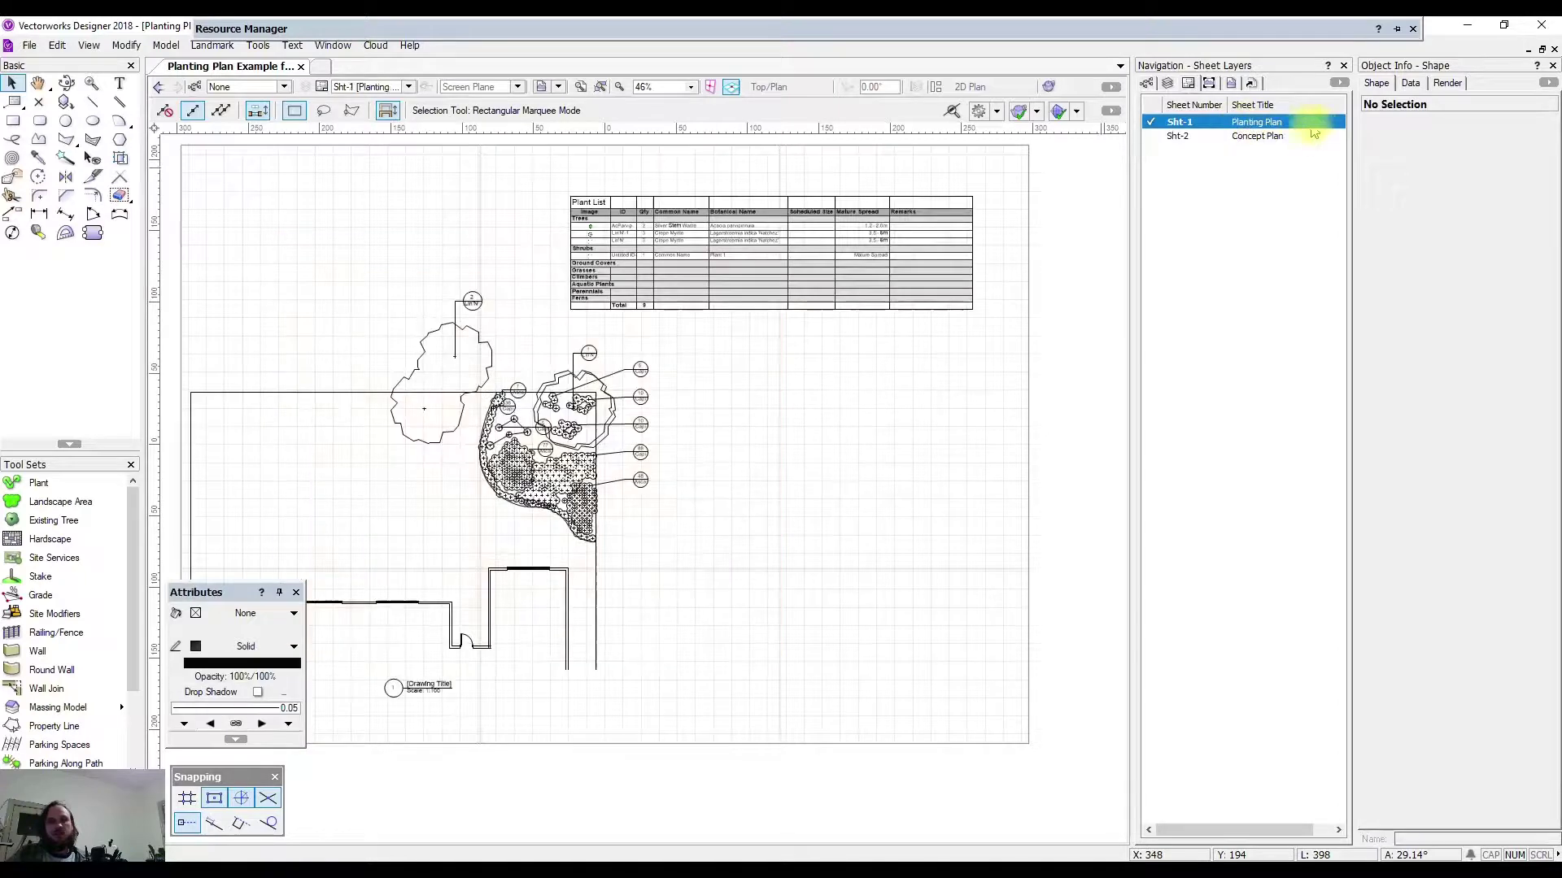
{"action": "left_click", "coordinate": [1234, 139]}
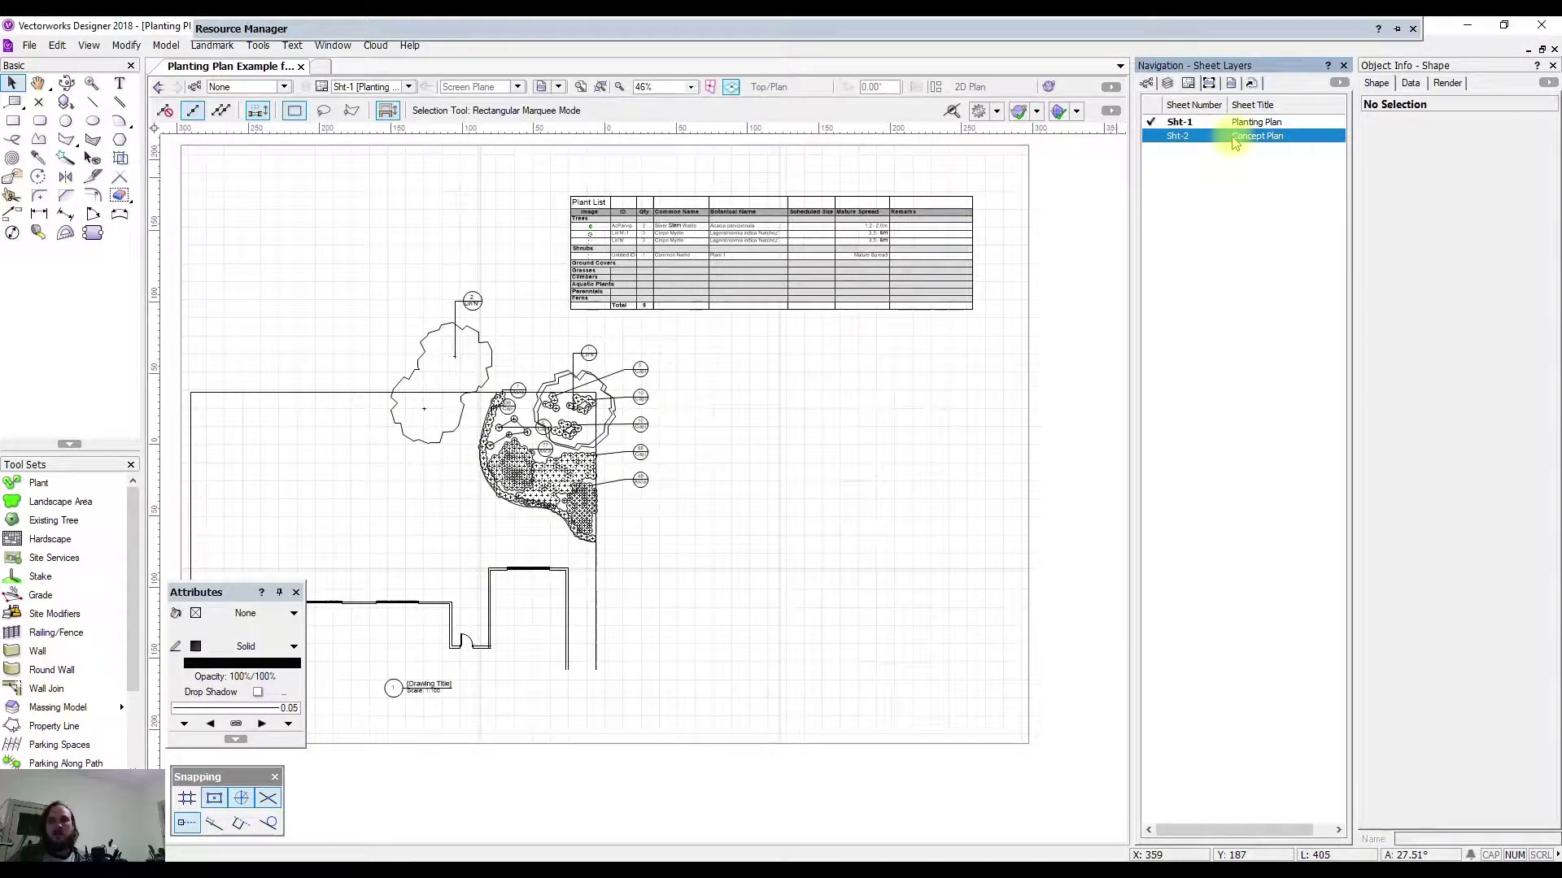
{"action": "double_click", "coordinate": [1234, 137]}
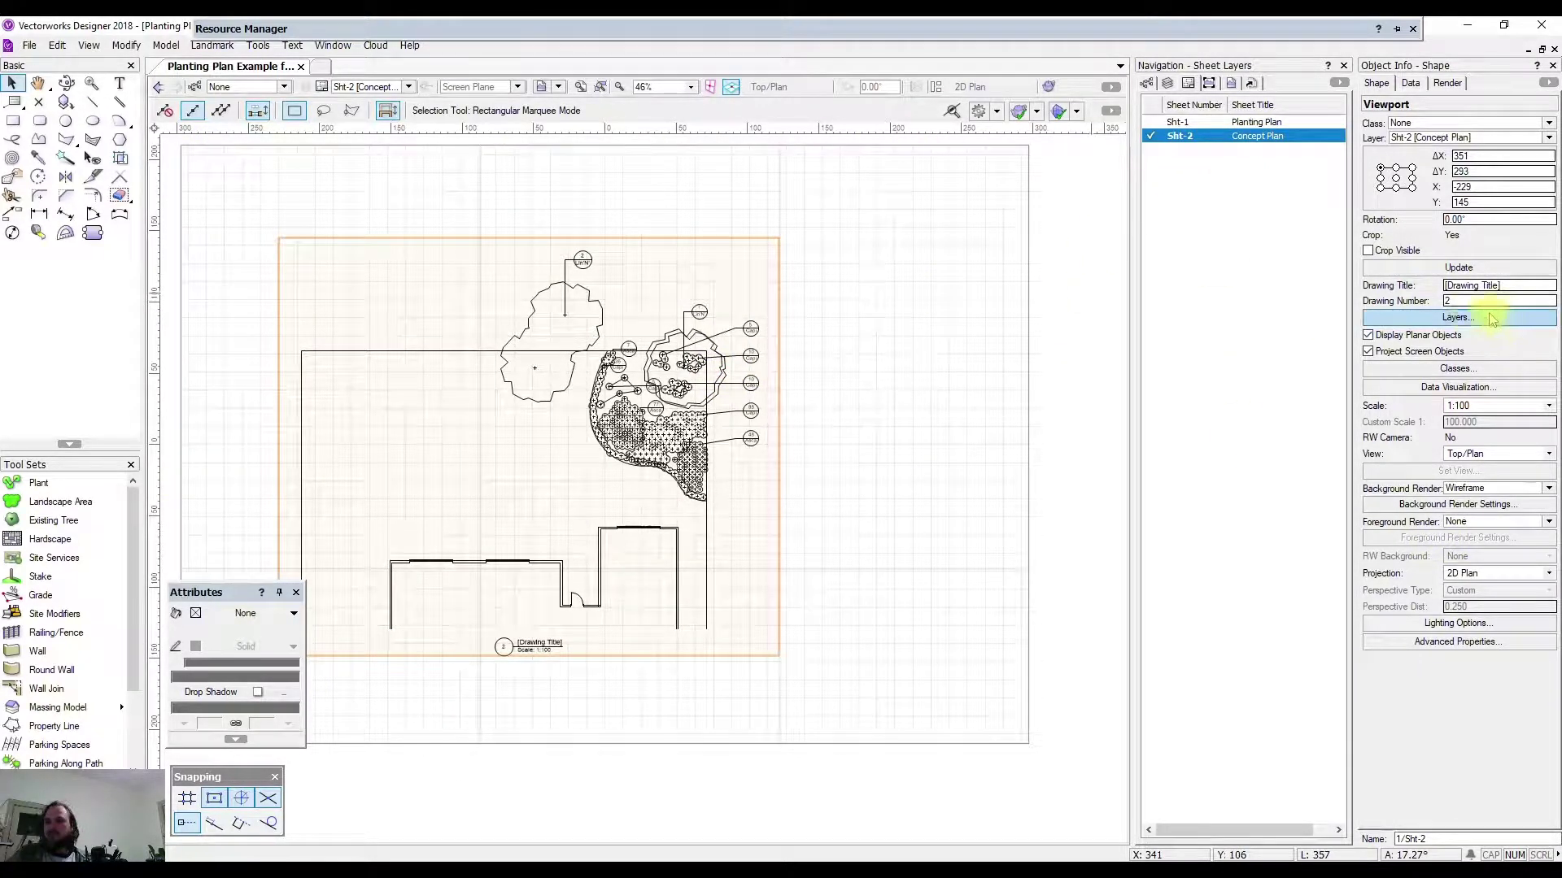
In the Concept Plan viewport, make the Canopy, Color Fill and Interior Linework component classes visible and hide the Tags class.
{"action": "left_click", "coordinate": [1457, 371]}
{"action": "mouse_move", "coordinate": [729, 257]}
{"action": "left_mouse_down"}
{"action": "mouse_move", "coordinate": [1068, 218]}
{"action": "mouse_move", "coordinate": [1005, 226]}
{"action": "left_mouse_up"}
{"action": "left_click", "coordinate": [929, 330]}
{"action": "left_click", "coordinate": [929, 343]}
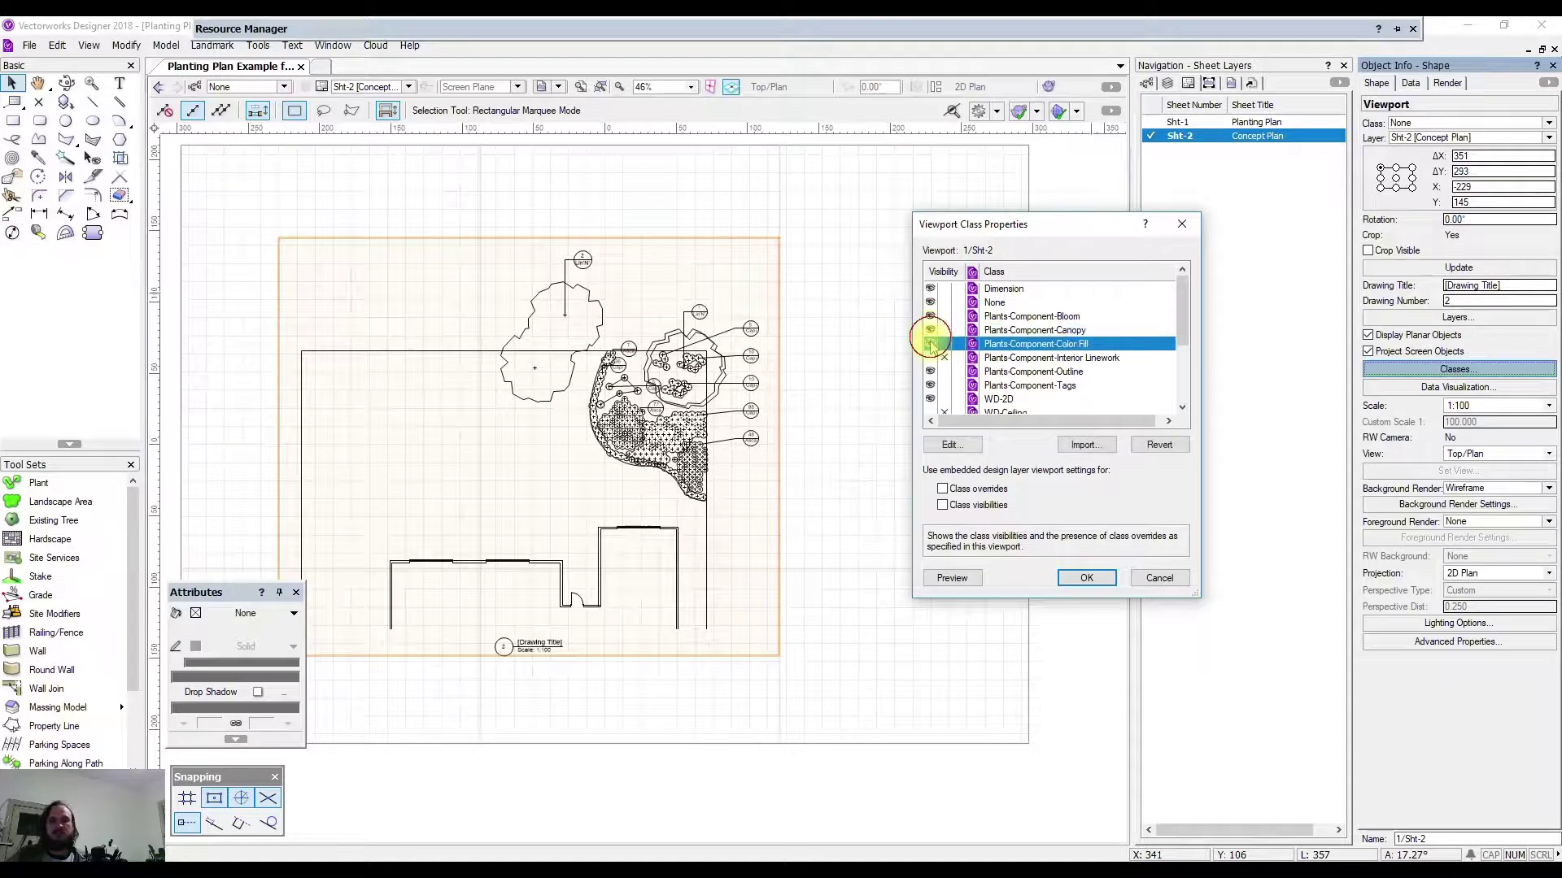
{"action": "left_click", "coordinate": [929, 357]}
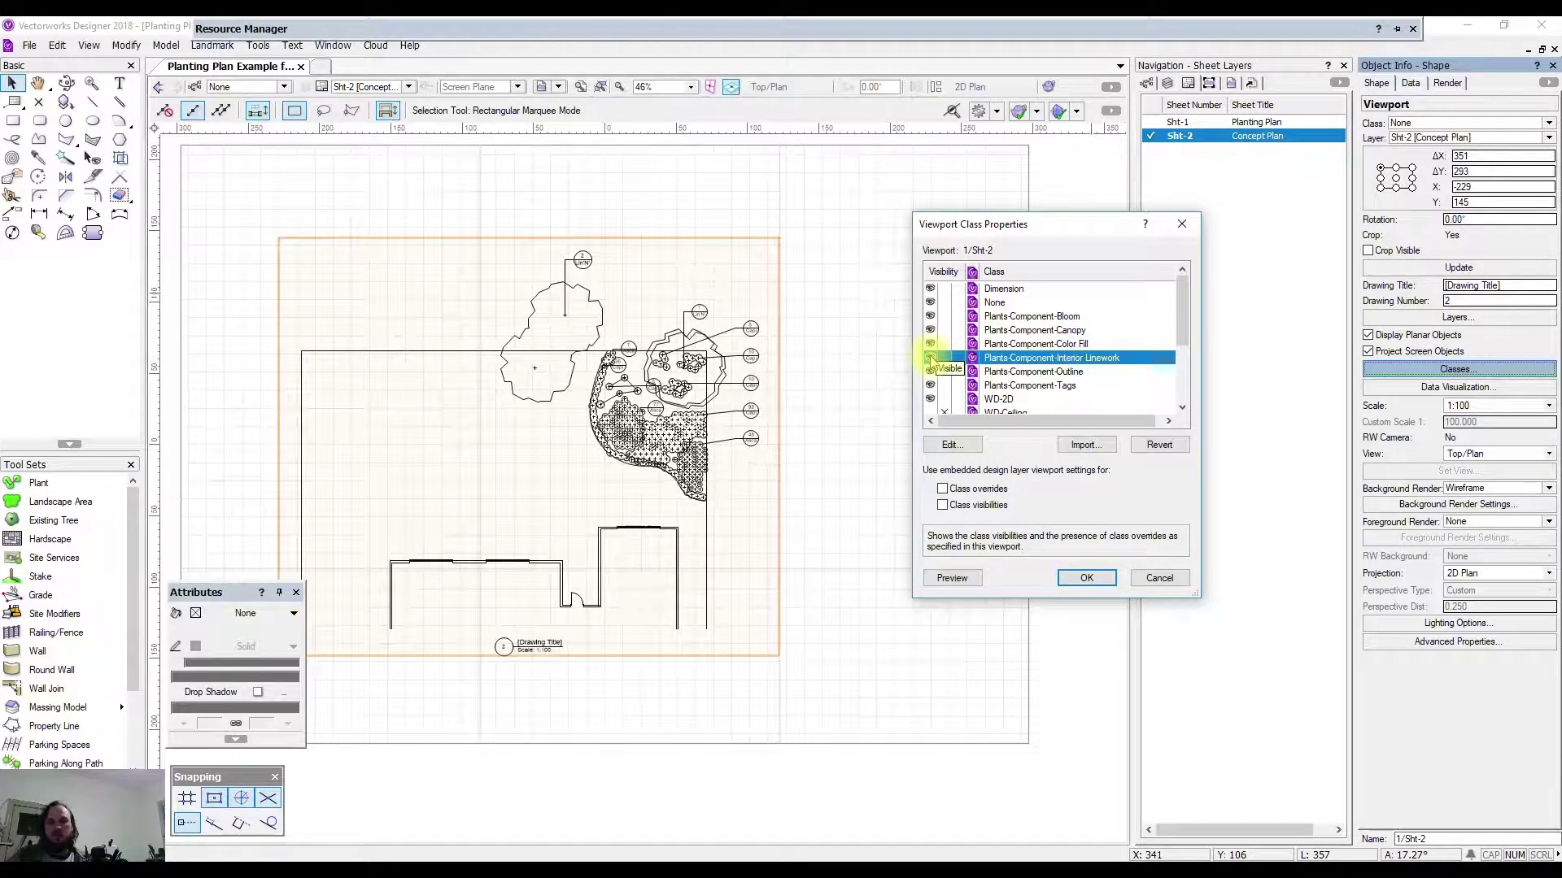
{"action": "left_click", "coordinate": [952, 577]}
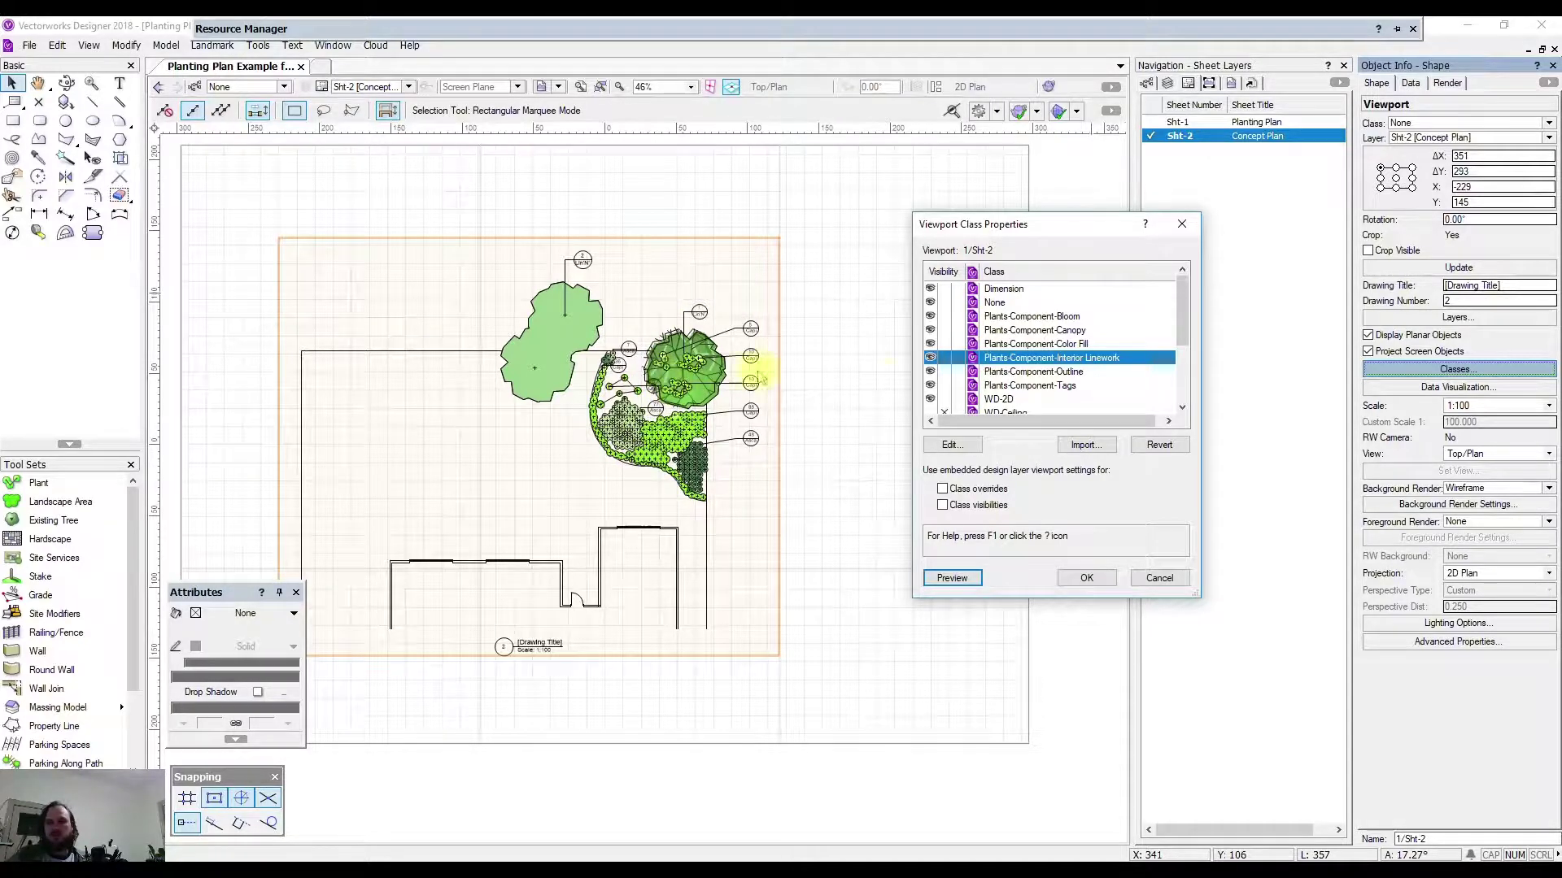
{"action": "left_click", "coordinate": [944, 385]}
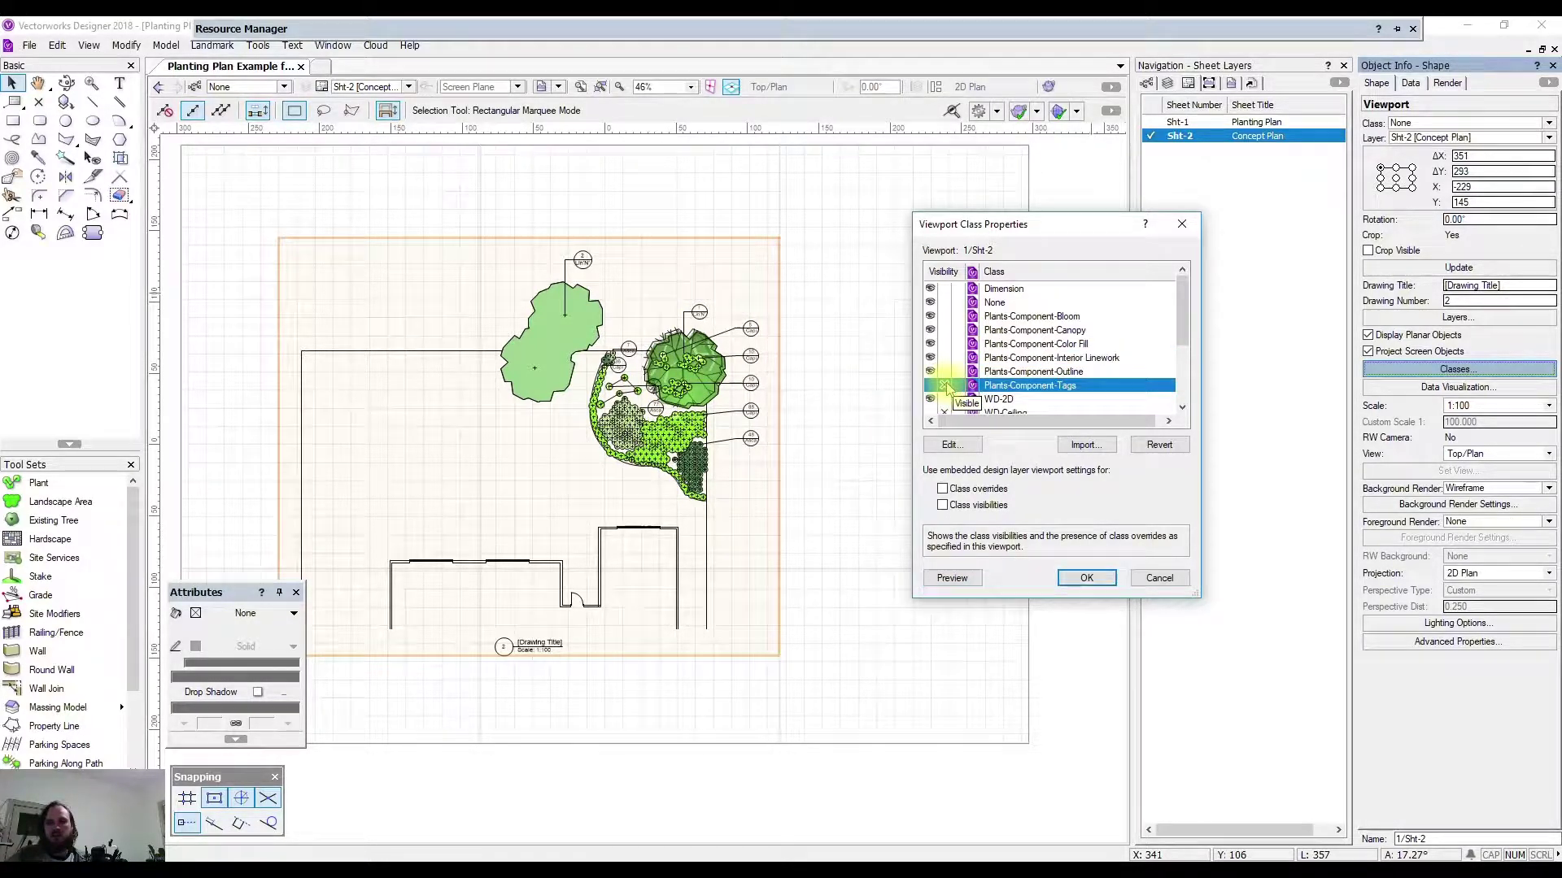
{"action": "left_click", "coordinate": [1088, 577]}
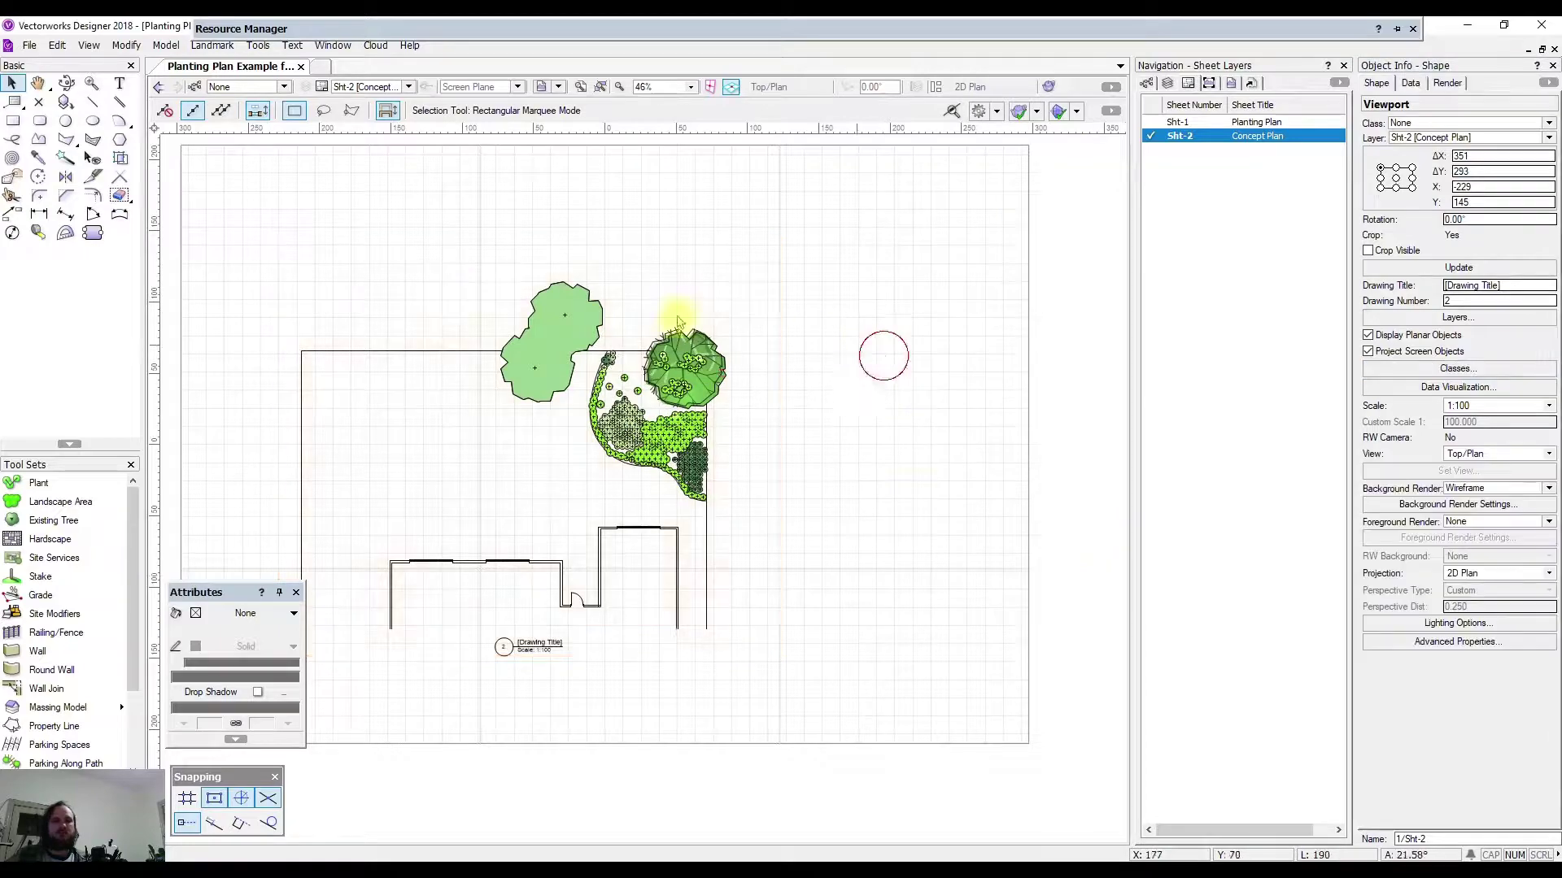
Compare the Concept Plan sheet with the Planting Plan sheet, and examine its massed tree pair beside the single tree.
{"action": "left_click", "coordinate": [811, 341]}
{"action": "scroll", "coordinate": [651, 374], "scroll_direction": "up", "scroll_amount": 5}
{"action": "middle_click_drag", "start_coordinate": [700, 484], "coordinate": [740, 469]}
{"action": "scroll", "coordinate": [740, 470], "scroll_direction": "down", "scroll_amount": 5}
{"action": "double_click", "coordinate": [1212, 122]}
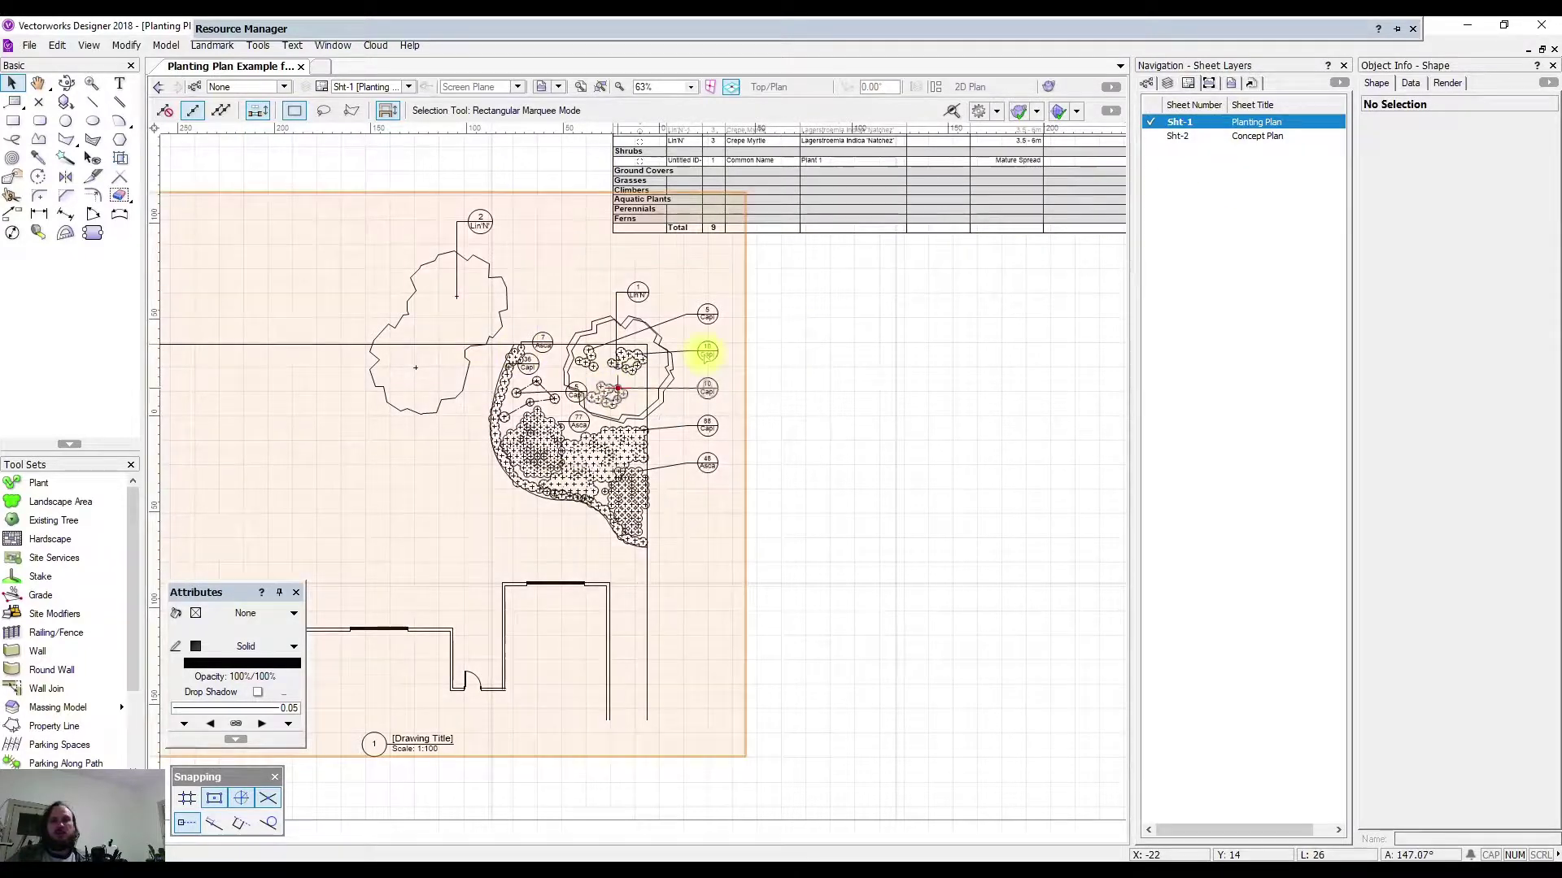
{"action": "double_click", "coordinate": [1248, 137]}
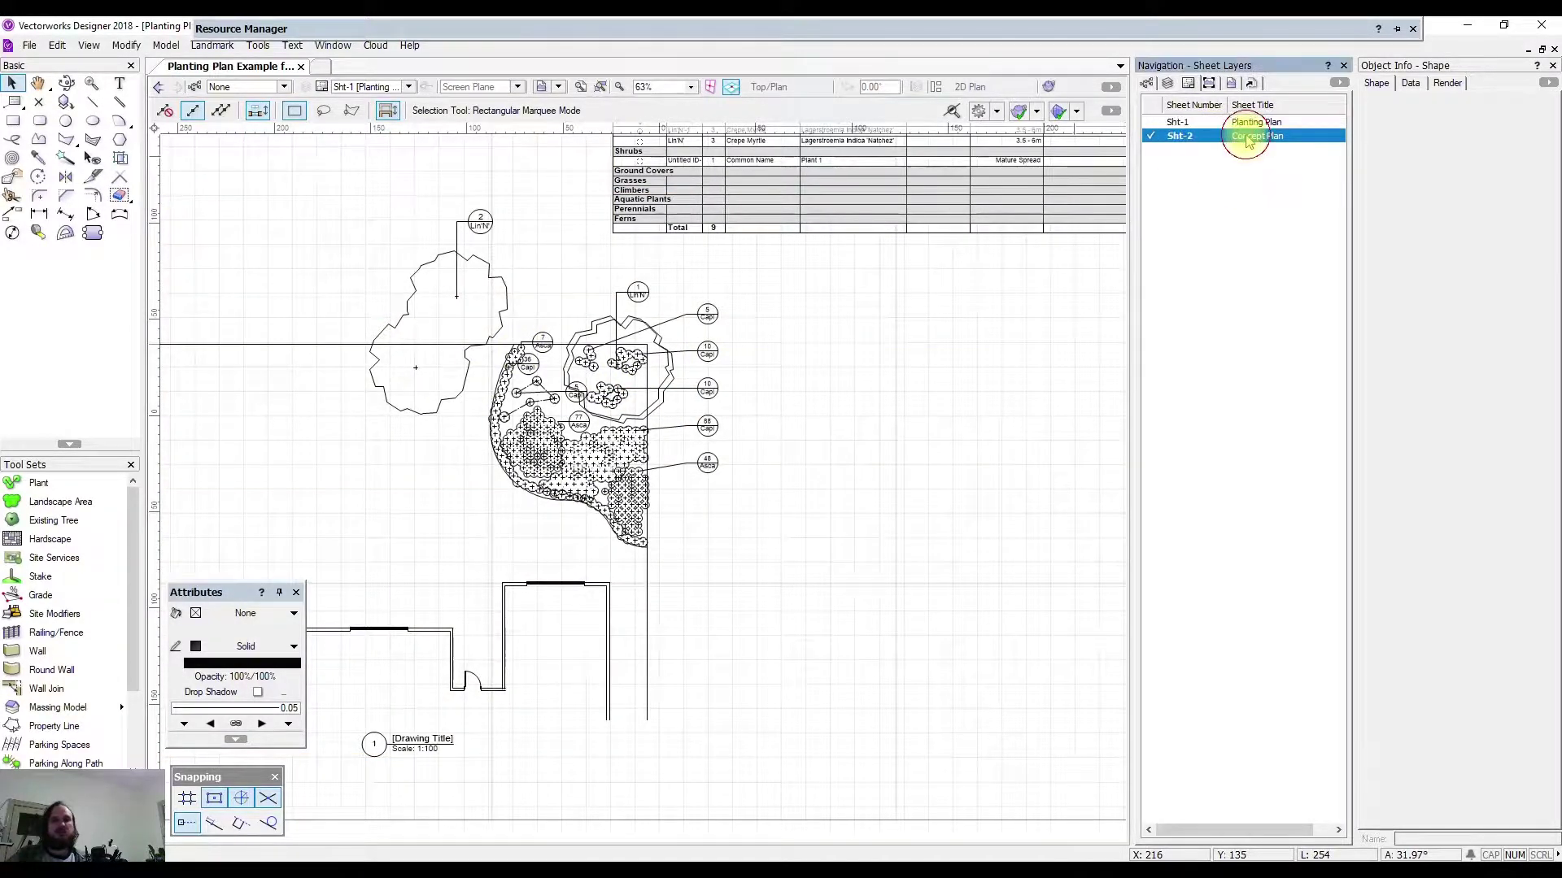
{"action": "mouse_move", "coordinate": [537, 327]}
{"action": "middle_mouse_down"}
{"action": "mouse_move", "coordinate": [689, 348]}
{"action": "mouse_move", "coordinate": [617, 331]}
{"action": "middle_mouse_up"}
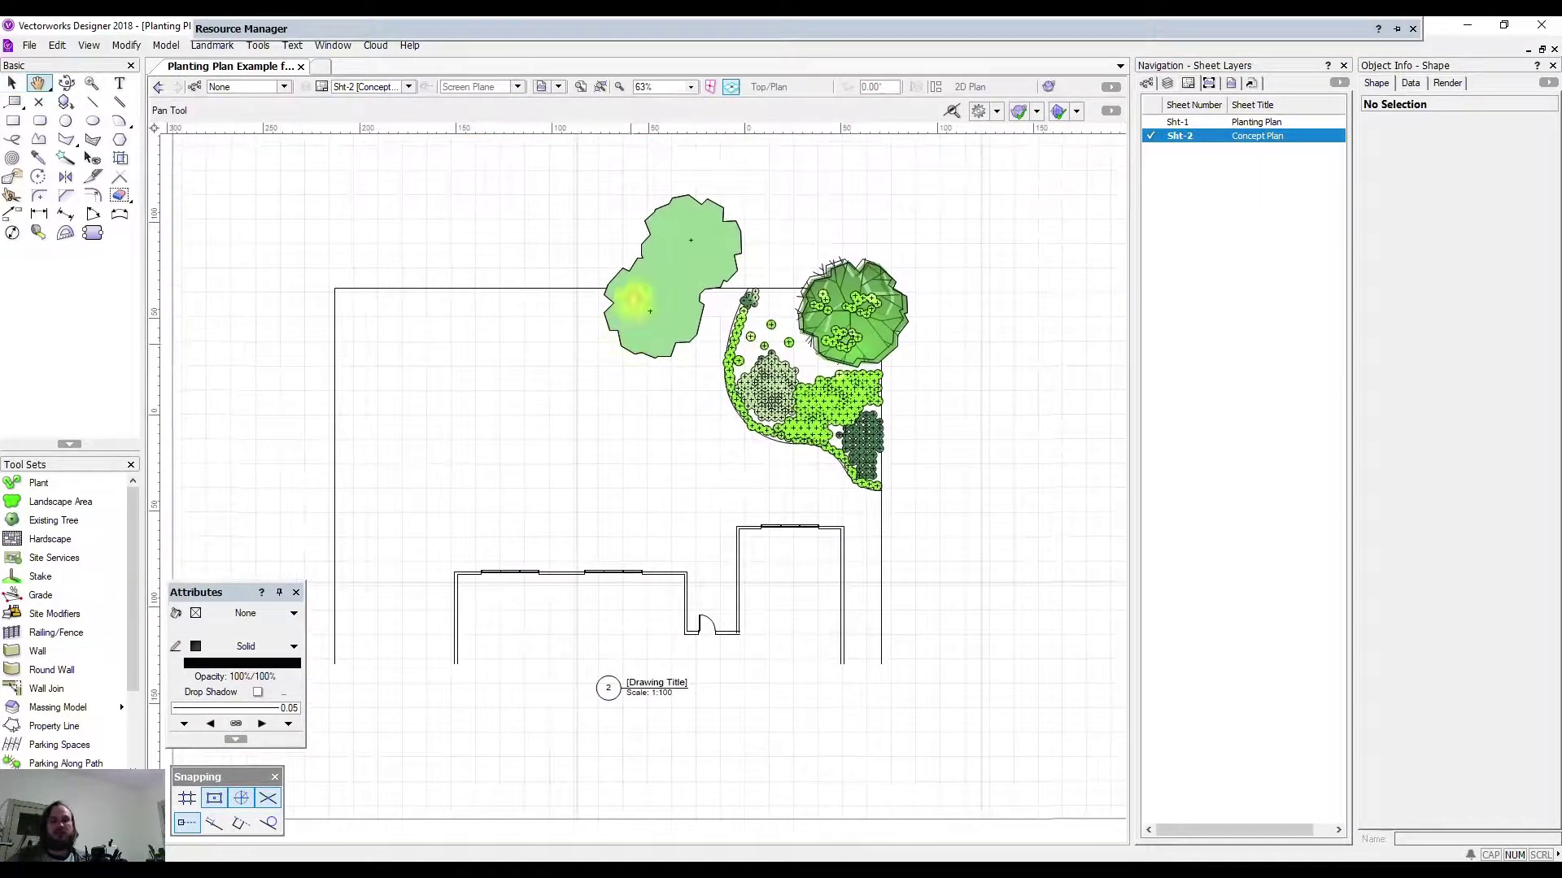
{"action": "left_click", "coordinate": [644, 266]}
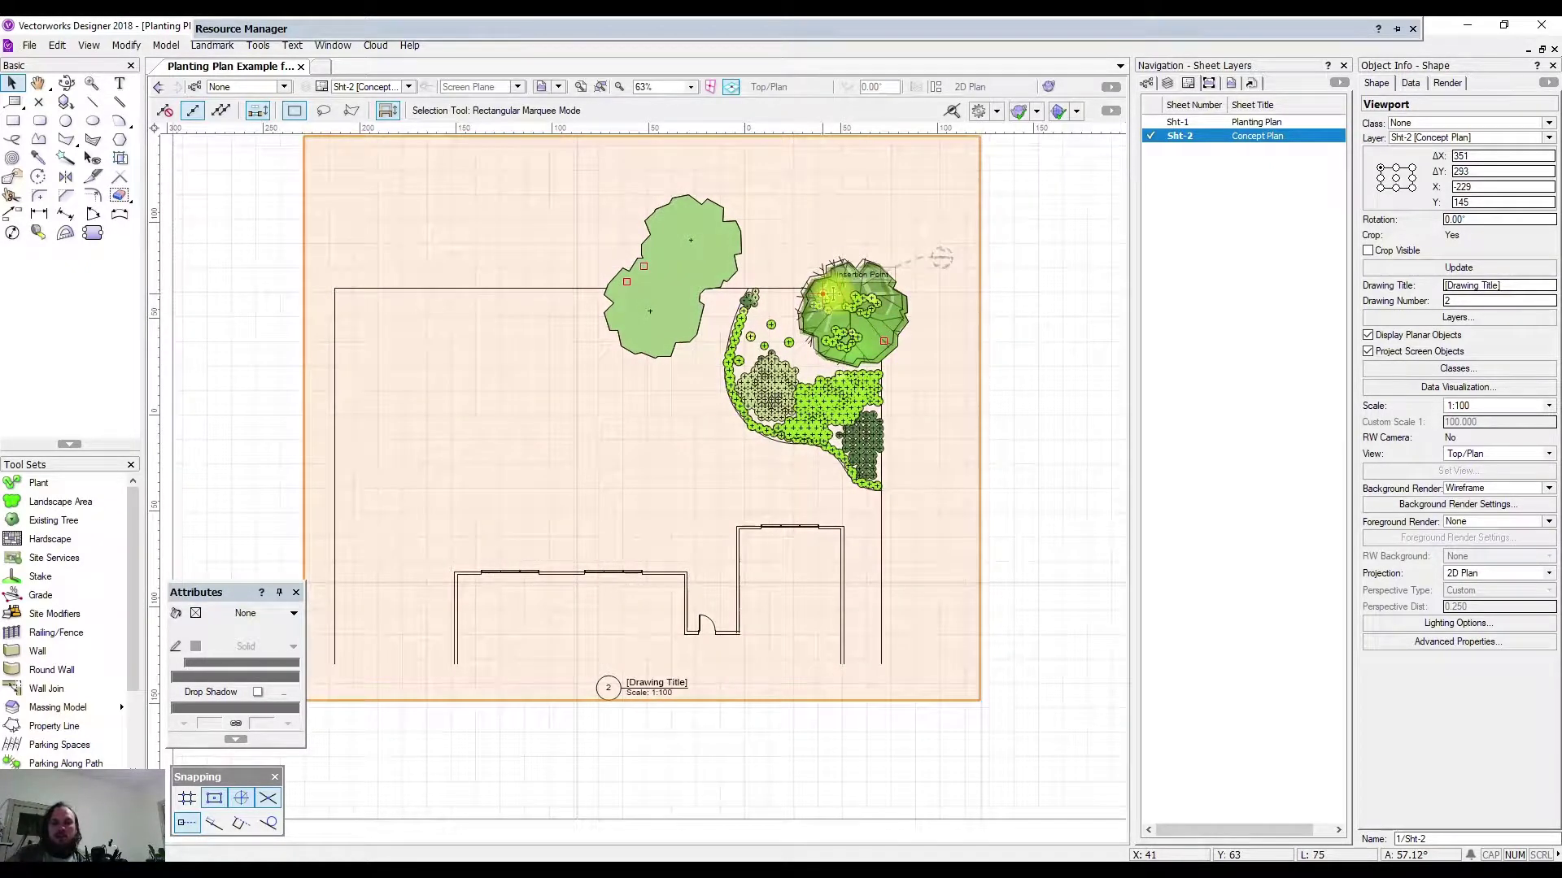
{"action": "scroll", "coordinate": [678, 248], "scroll_direction": "up", "scroll_amount": 5}
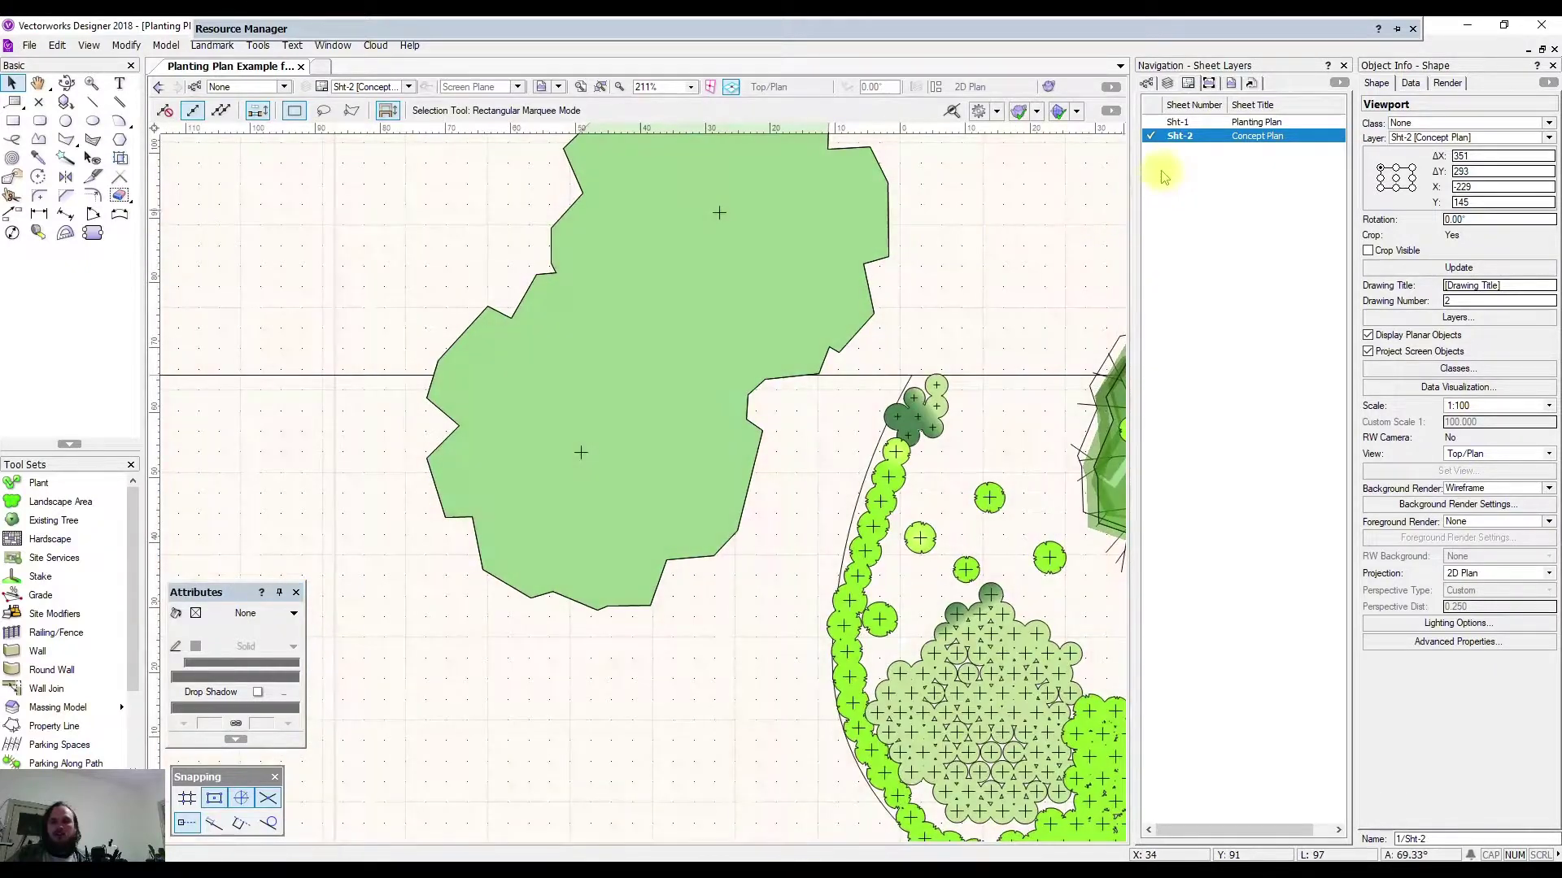
{"action": "mouse_move", "coordinate": [708, 215]}
{"action": "middle_mouse_down"}
{"action": "mouse_move", "coordinate": [443, 307]}
{"action": "mouse_move", "coordinate": [388, 244]}
{"action": "middle_mouse_up"}
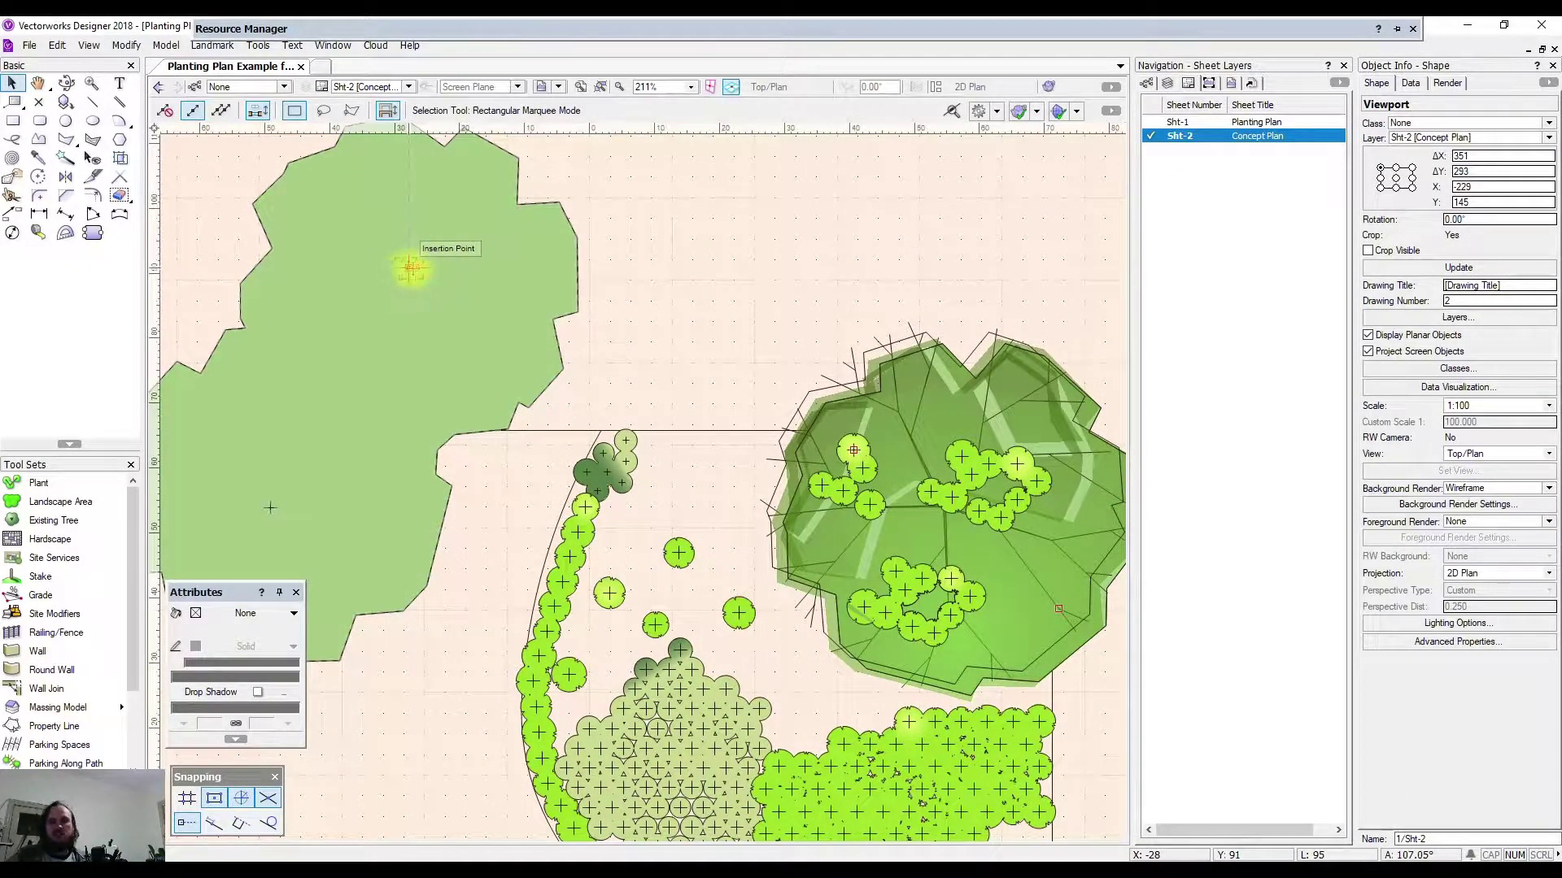
Examine the massed trees on the Concept Plan sheet and bring up the class list to review the plant component classes.
{"action": "scroll", "coordinate": [480, 488], "scroll_direction": "down", "scroll_amount": 4}
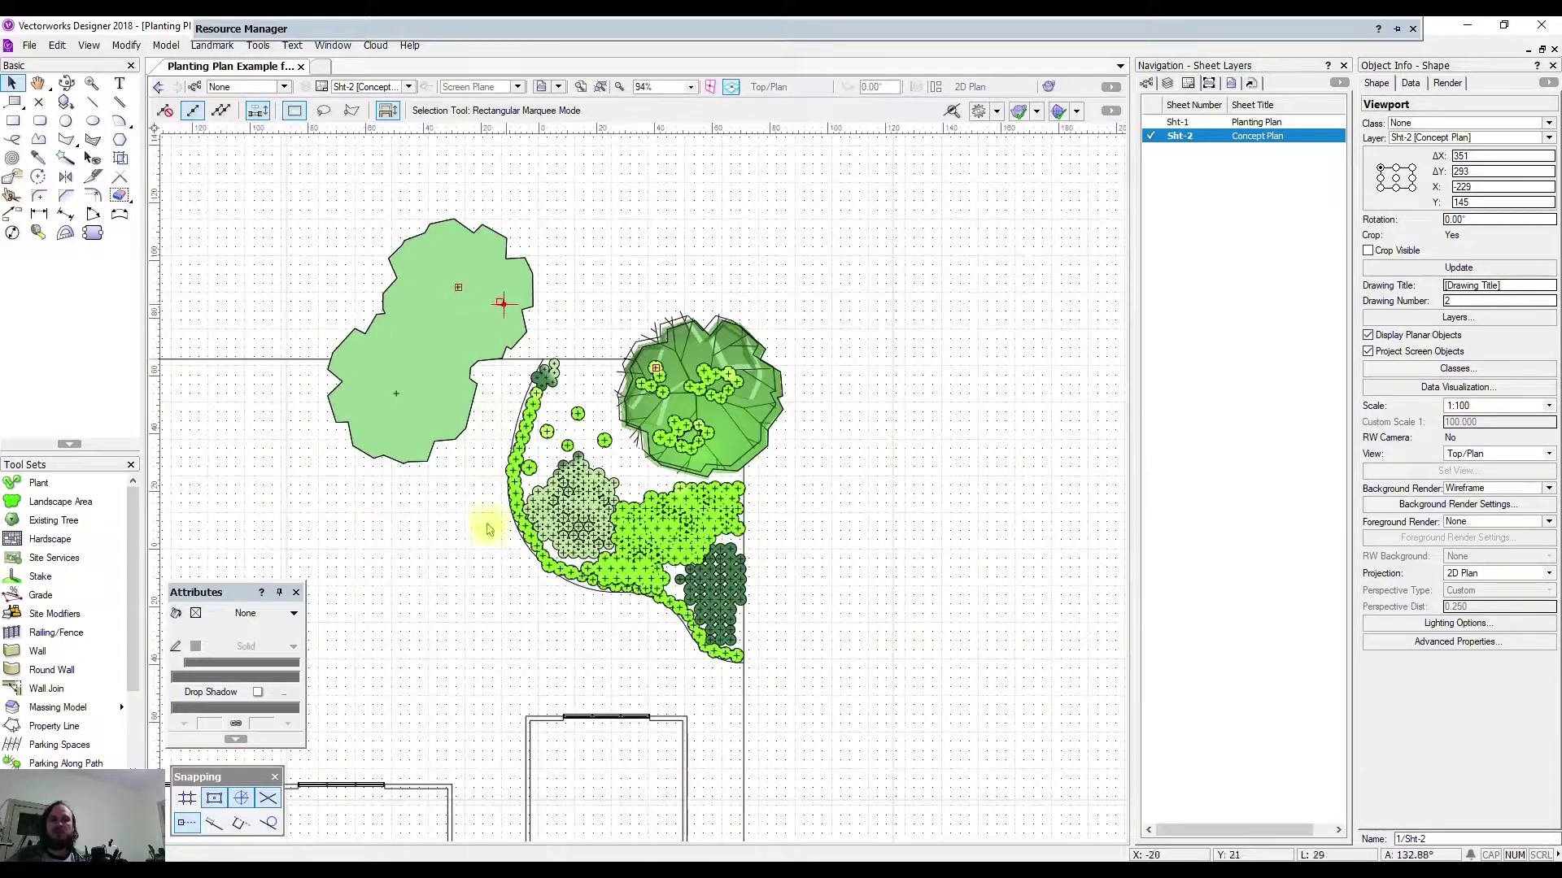
{"action": "scroll", "coordinate": [569, 455], "scroll_direction": "up", "scroll_amount": 2}
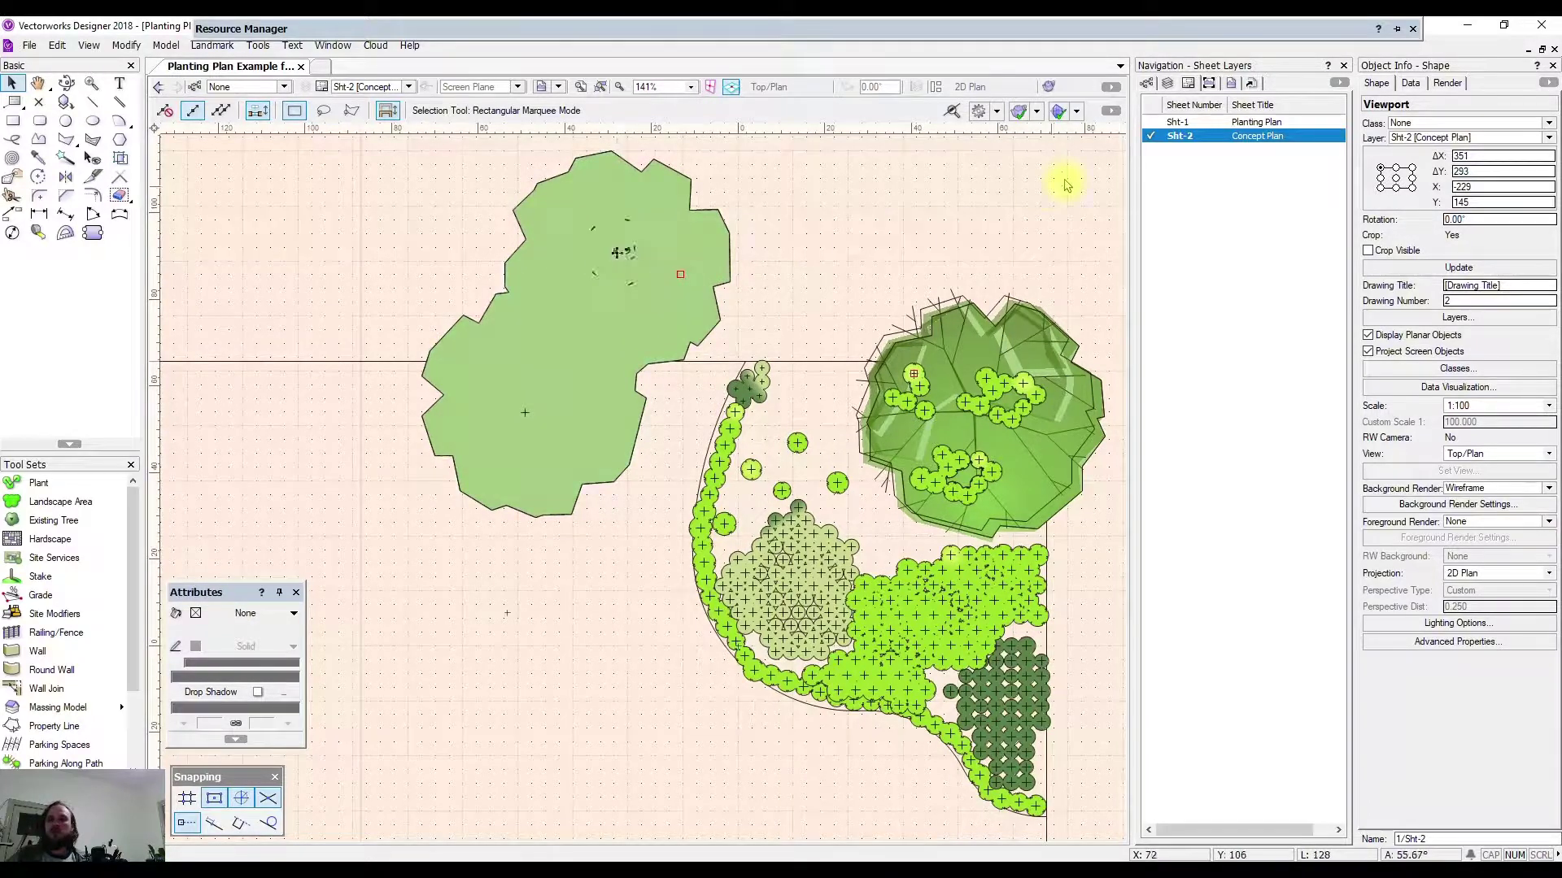
{"action": "left_click", "coordinate": [1146, 84]}
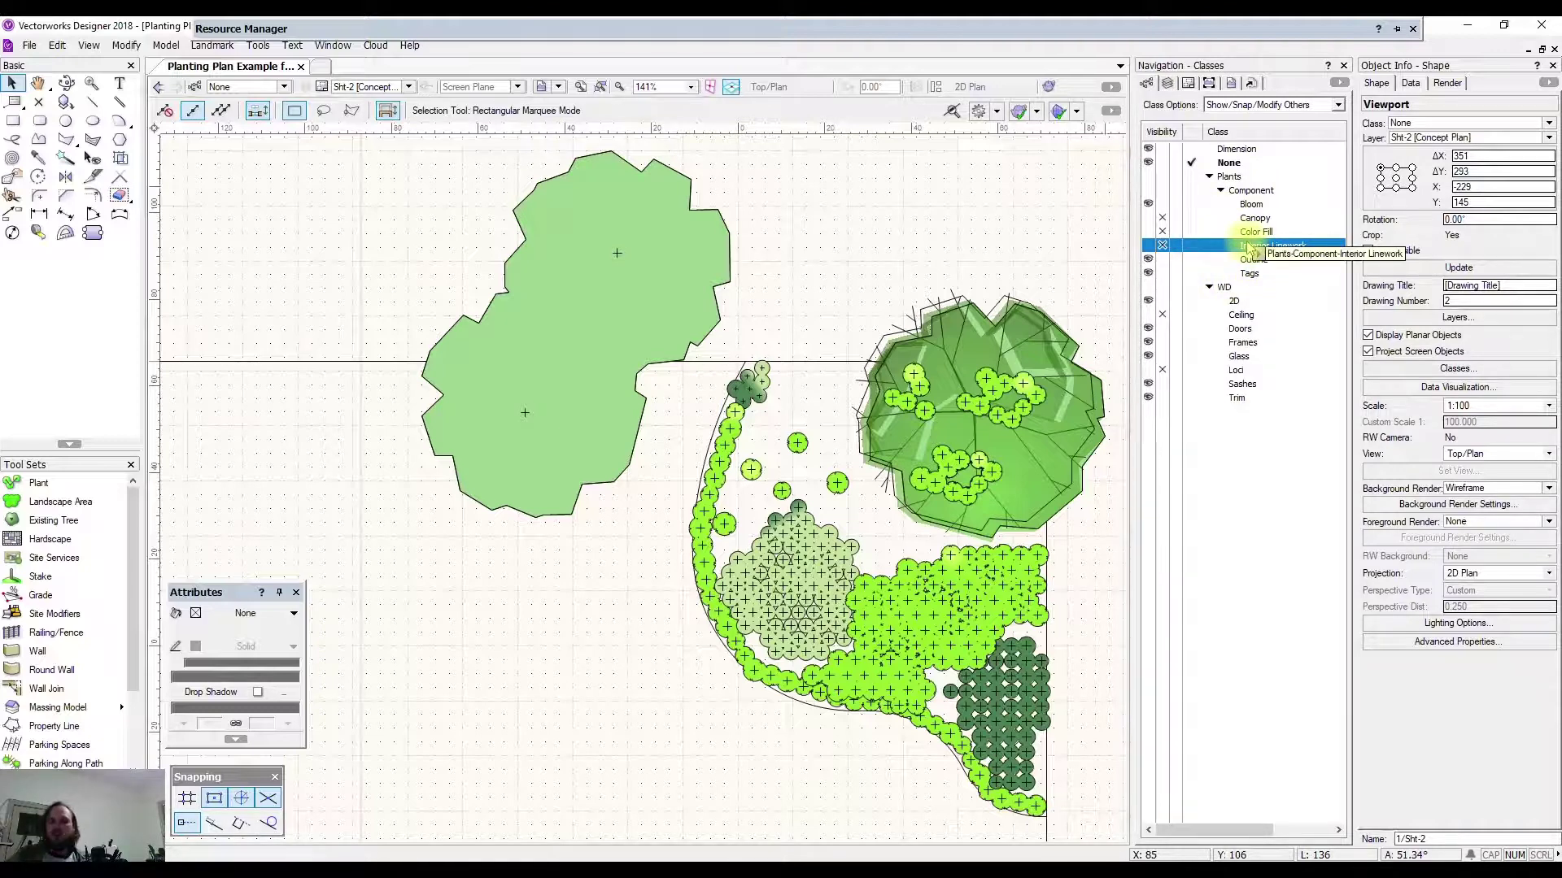
Examine the Tick Class options in the Plant tool's annotation preferences, keeping <Plant Class>, and return to the Concept Plan sheet.
{"action": "left_click", "coordinate": [77, 484]}
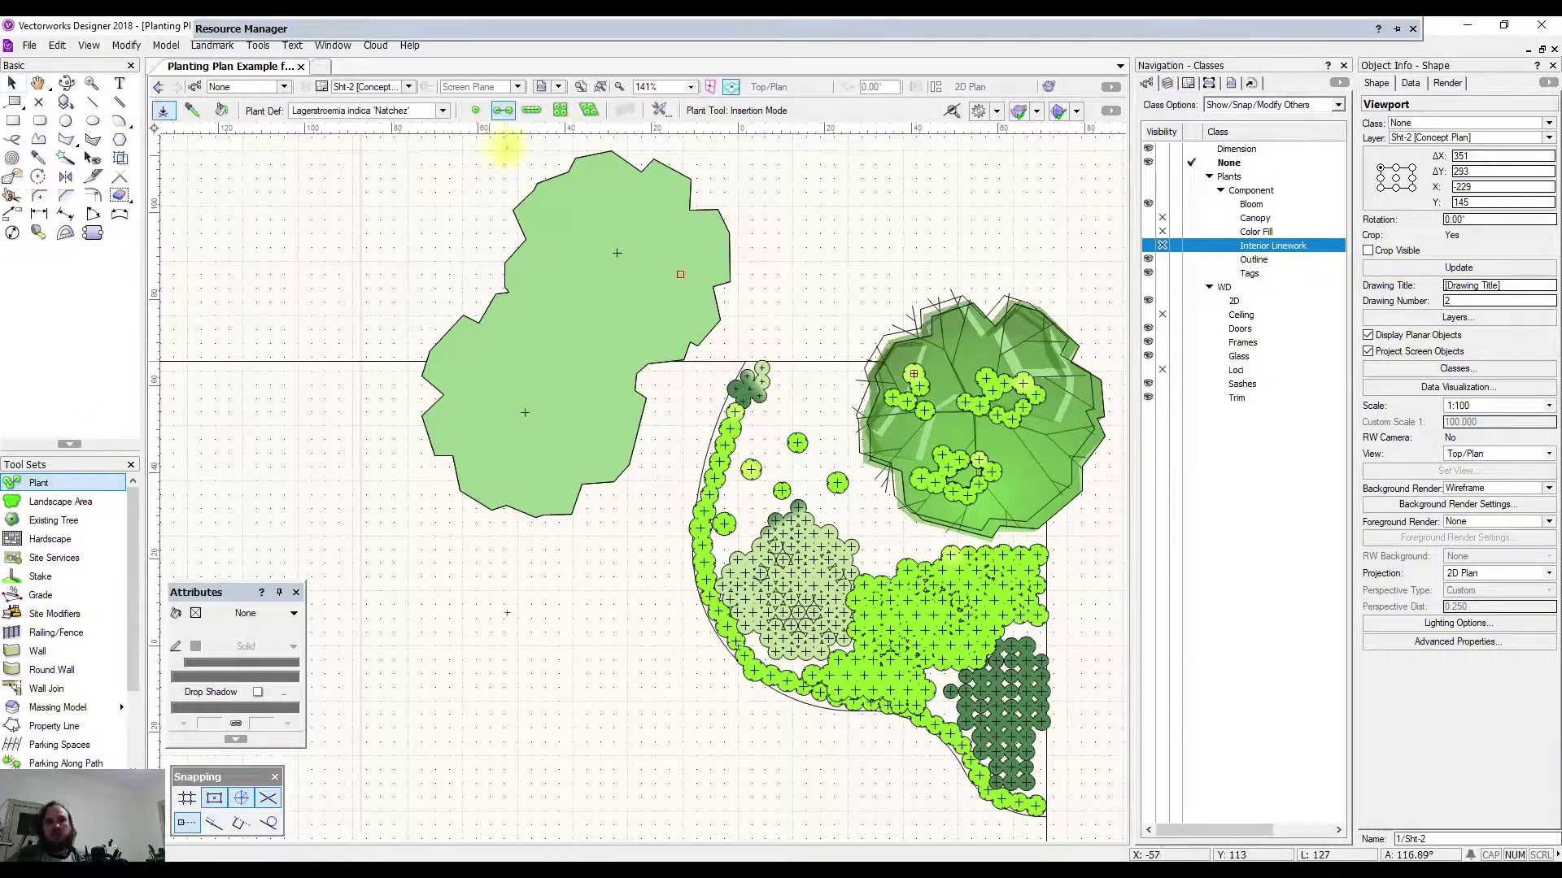
{"action": "left_click", "coordinate": [658, 114]}
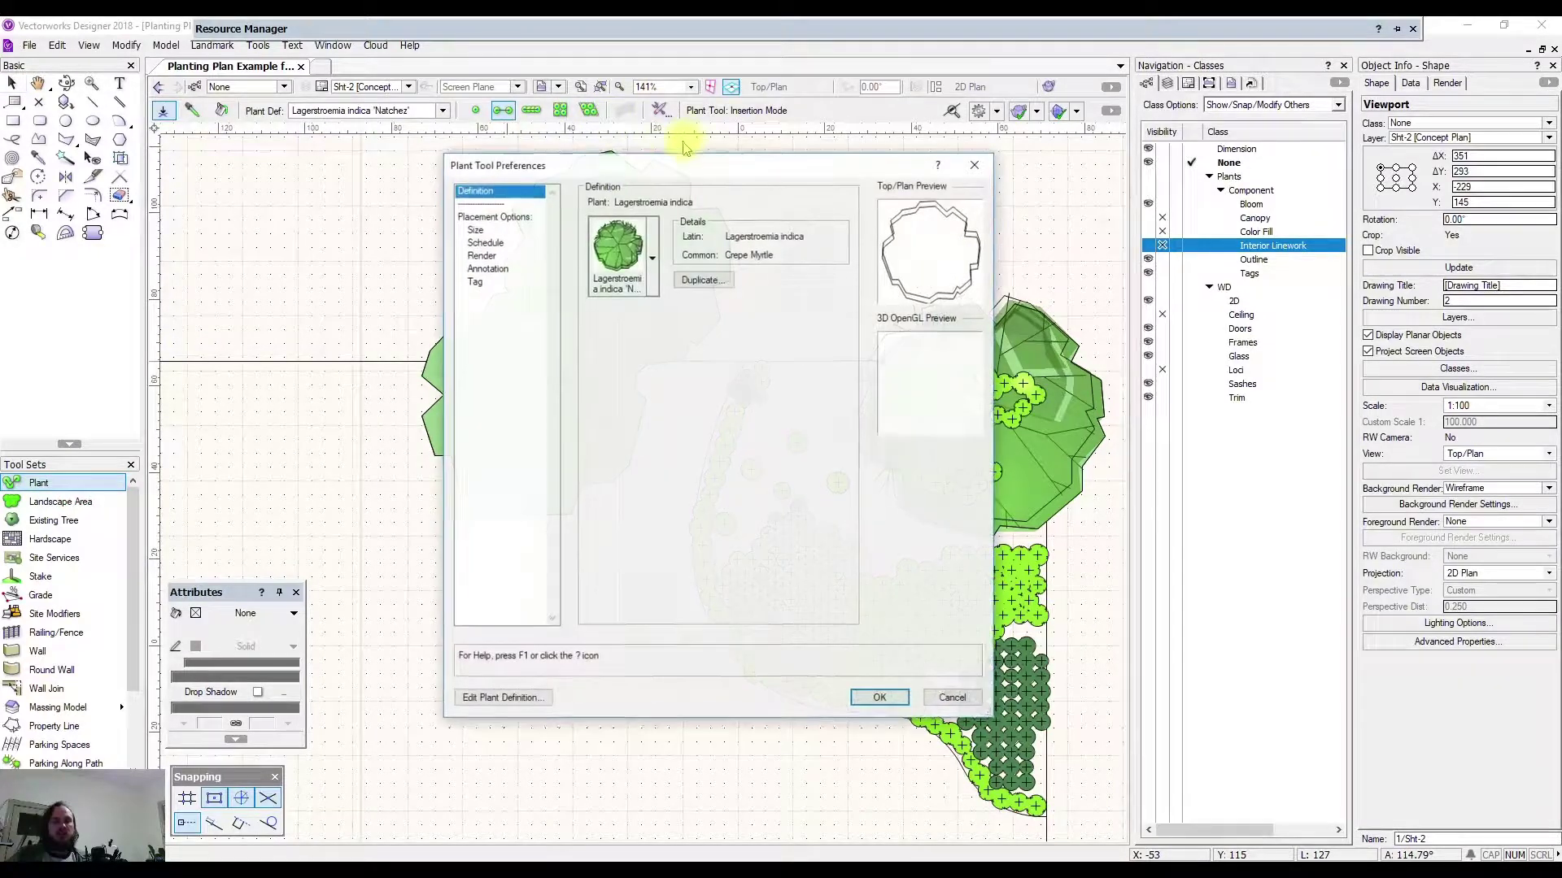
{"action": "left_click", "coordinate": [490, 269]}
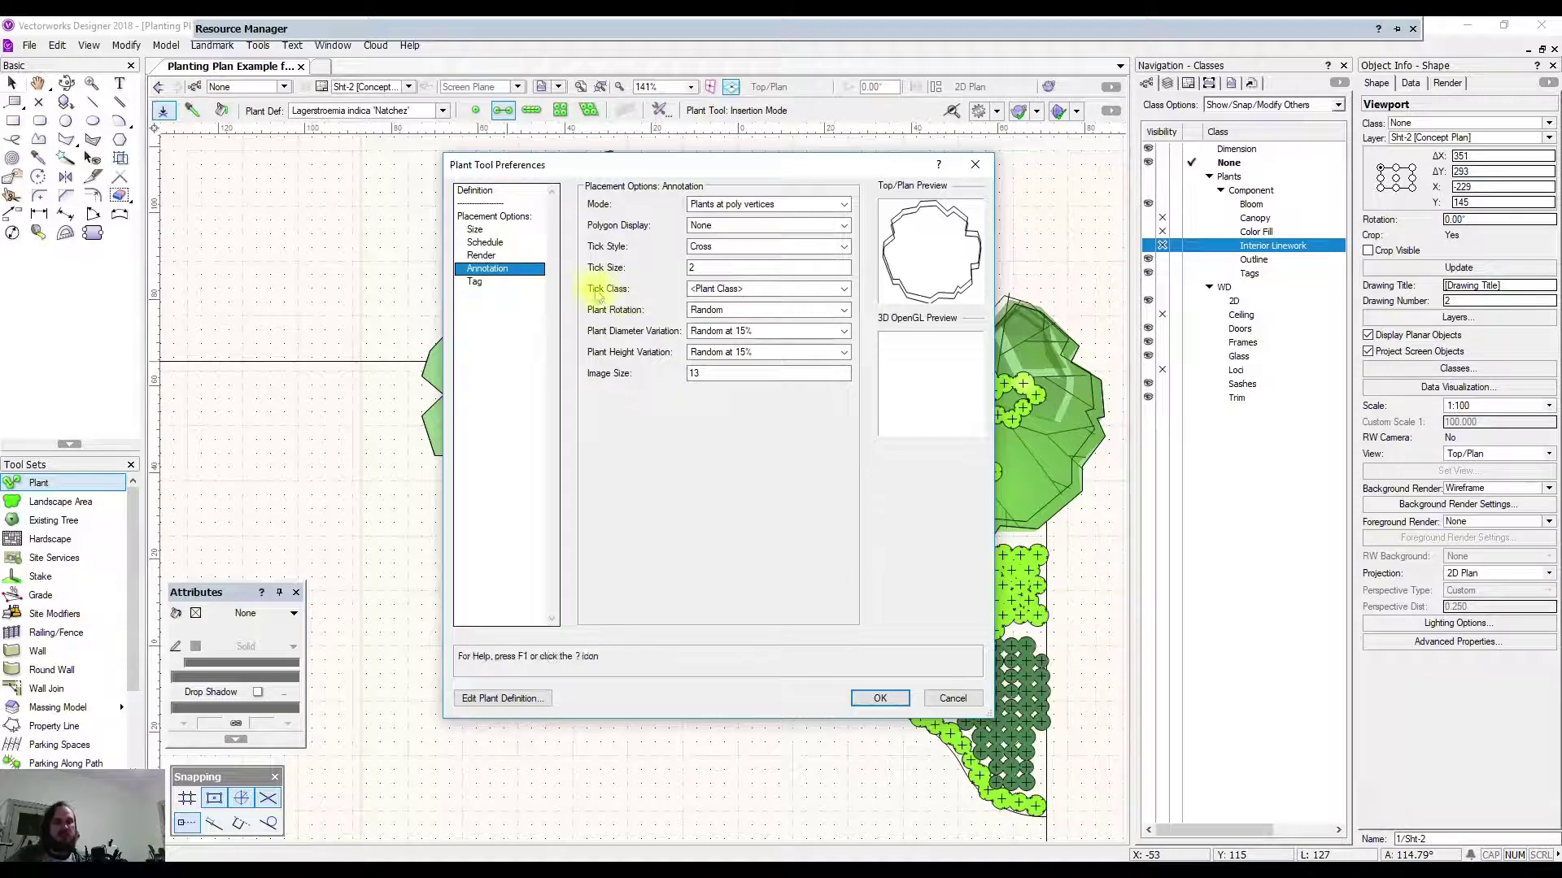
{"action": "left_click", "coordinate": [733, 290]}
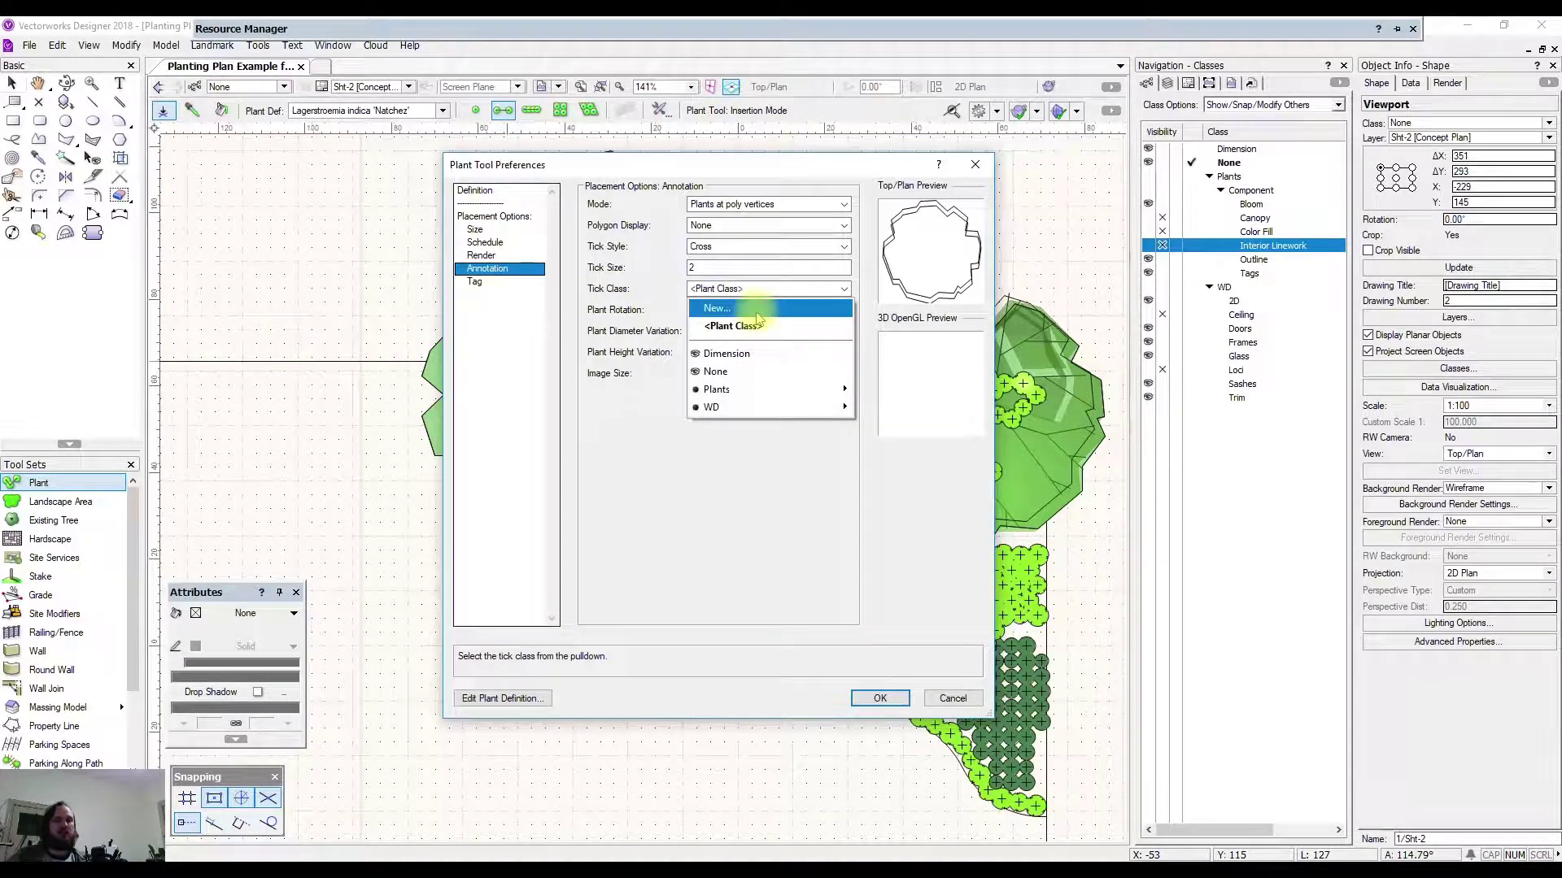
{"action": "left_click", "coordinate": [880, 698]}
{"action": "scroll", "coordinate": [466, 284], "scroll_direction": "down", "scroll_amount": 4}
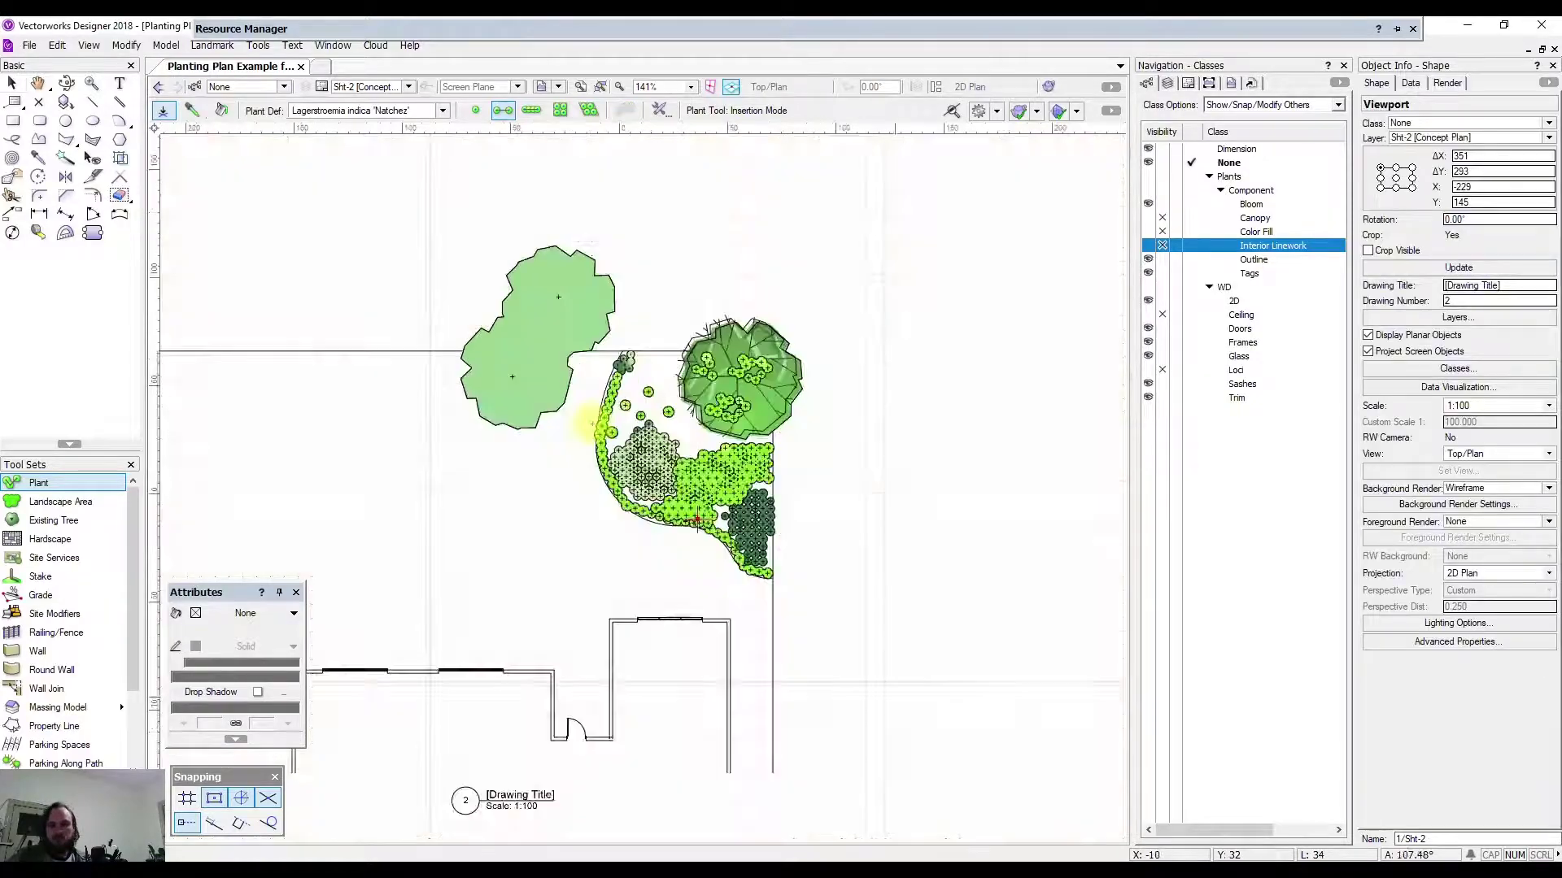